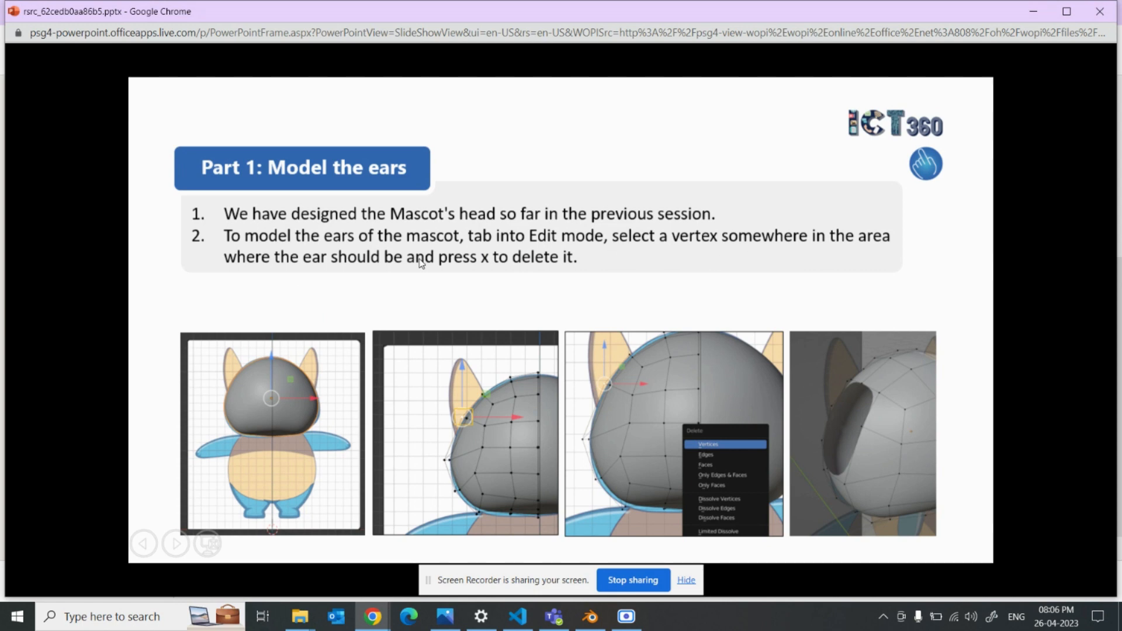
Switch to Blender and delete the head's outer-edge vertex at the base of the reference image's ear on the unmirrored half.
left_click(592, 624)
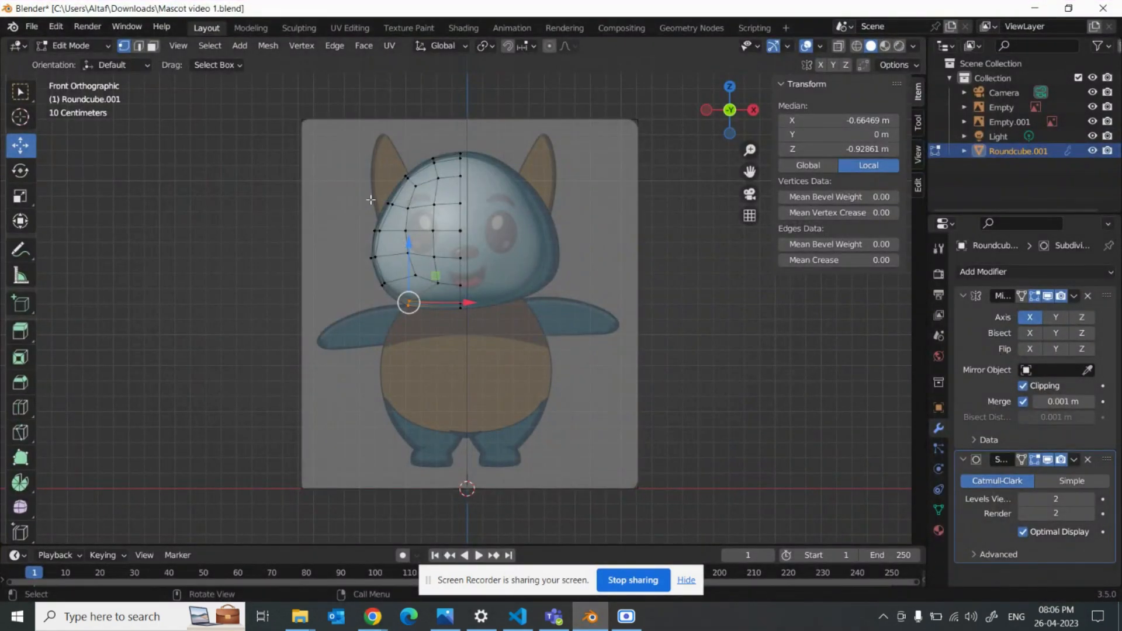
scroll(386, 198, "up", 3)
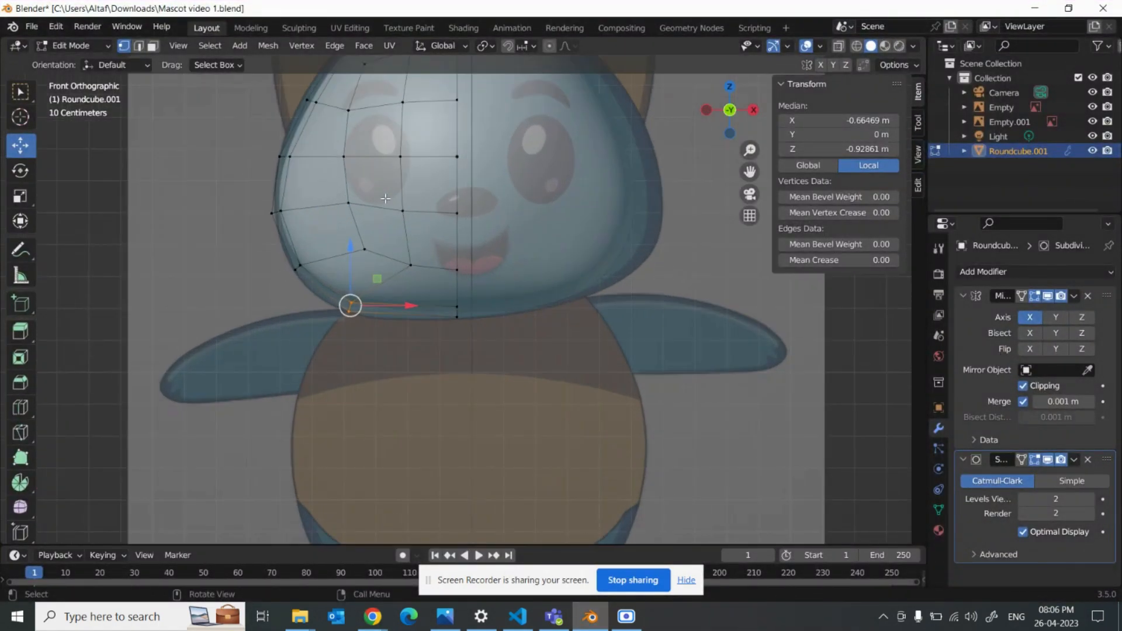
middle_click_drag(298, 87, 333, 211, "shift")
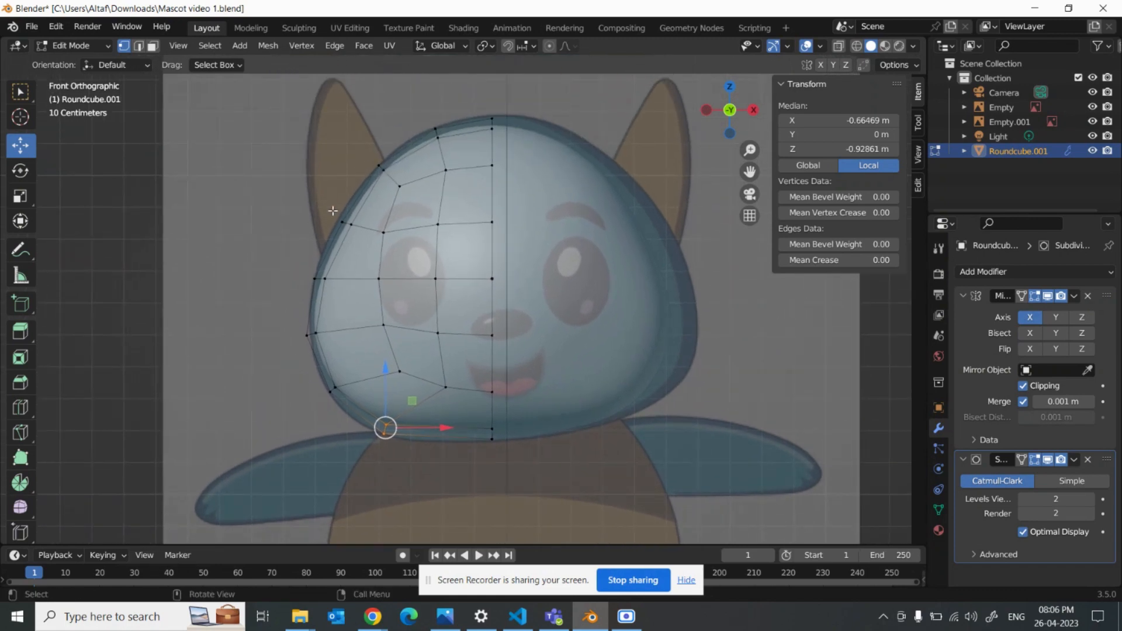
left_click(342, 223)
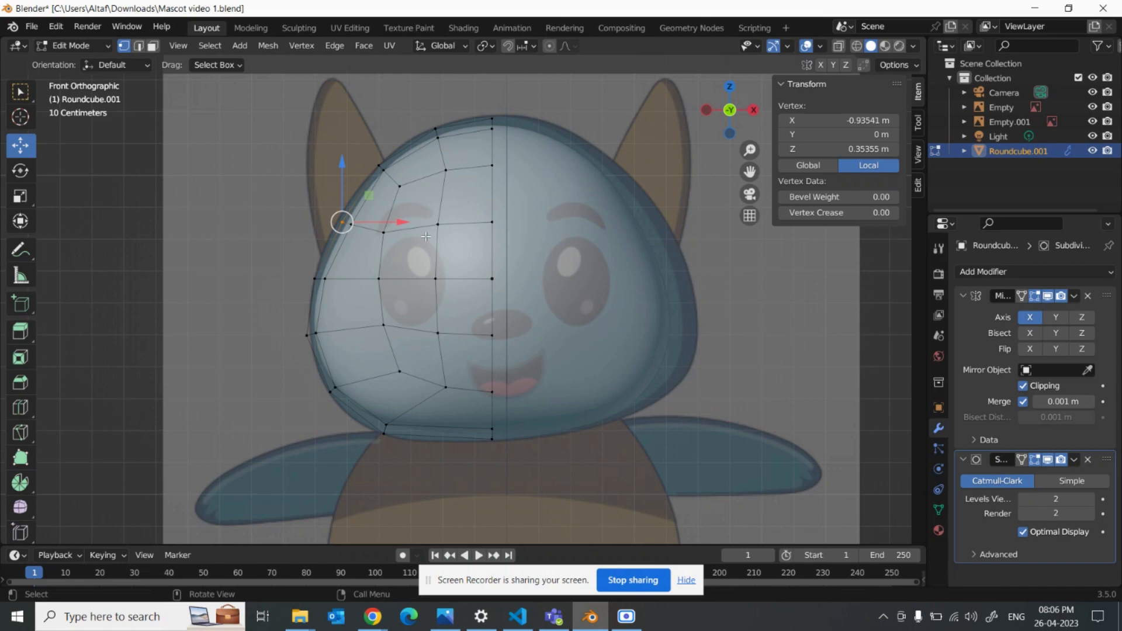
key("x")
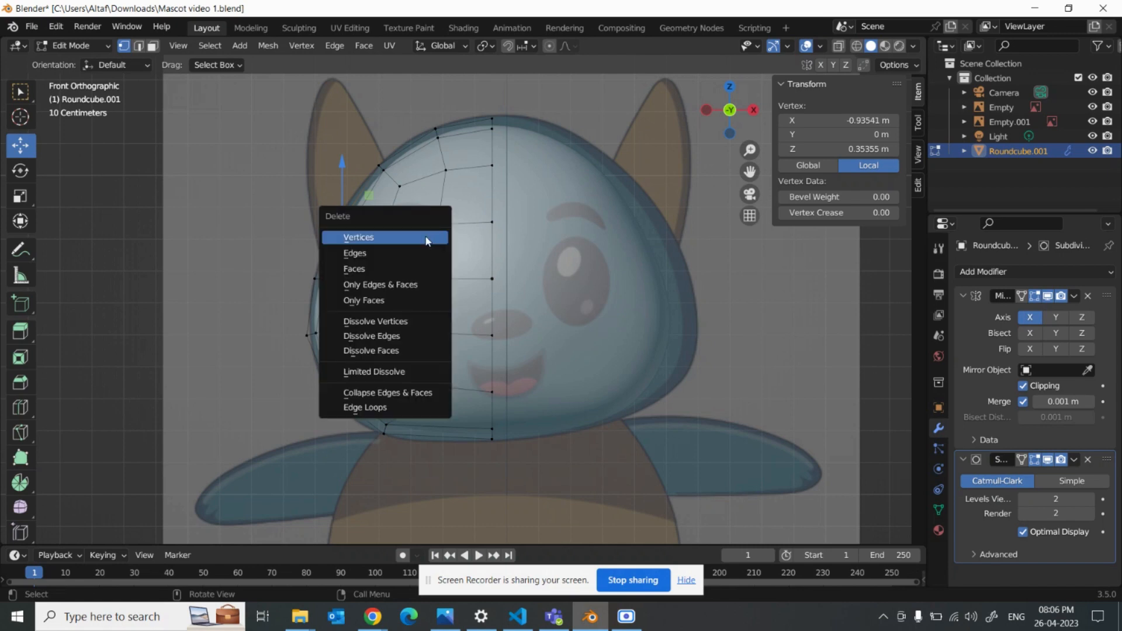
left_click(427, 241)
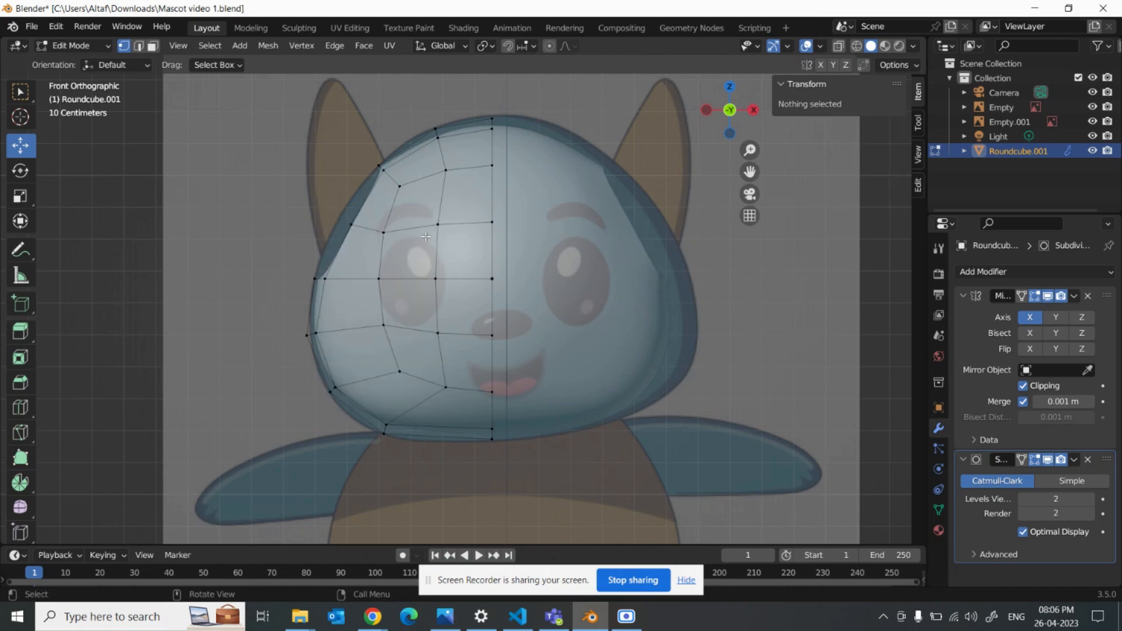
Advance the instruction slides in Chrome to the loop-selection step, and select the entire vertex loop around the ear hole in Blender.
left_click(591, 618)
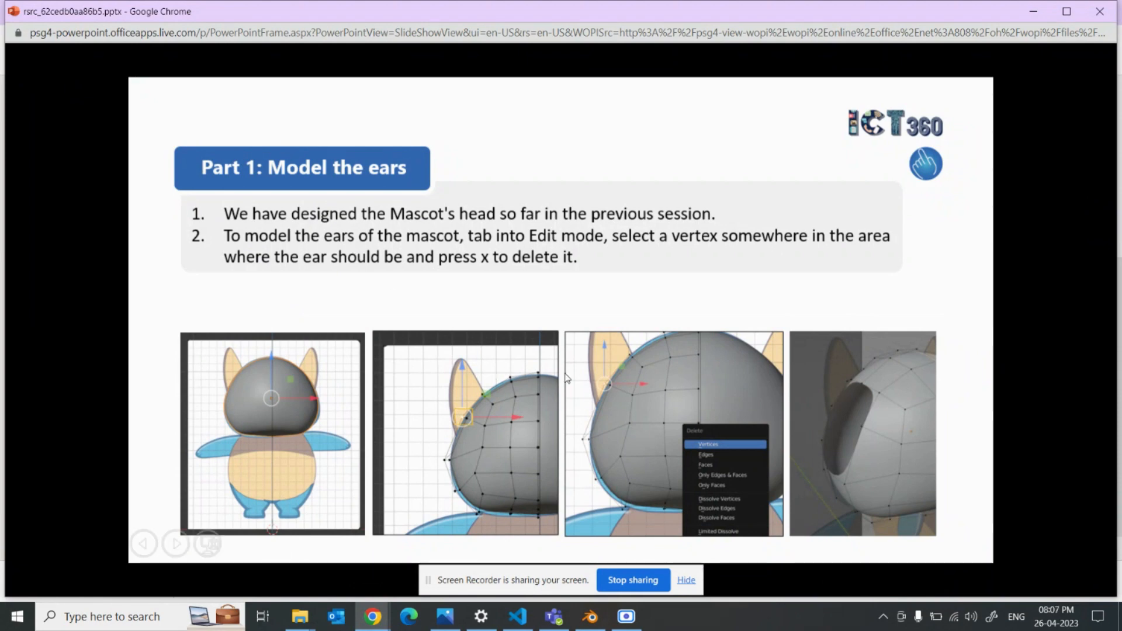
left_click(489, 250)
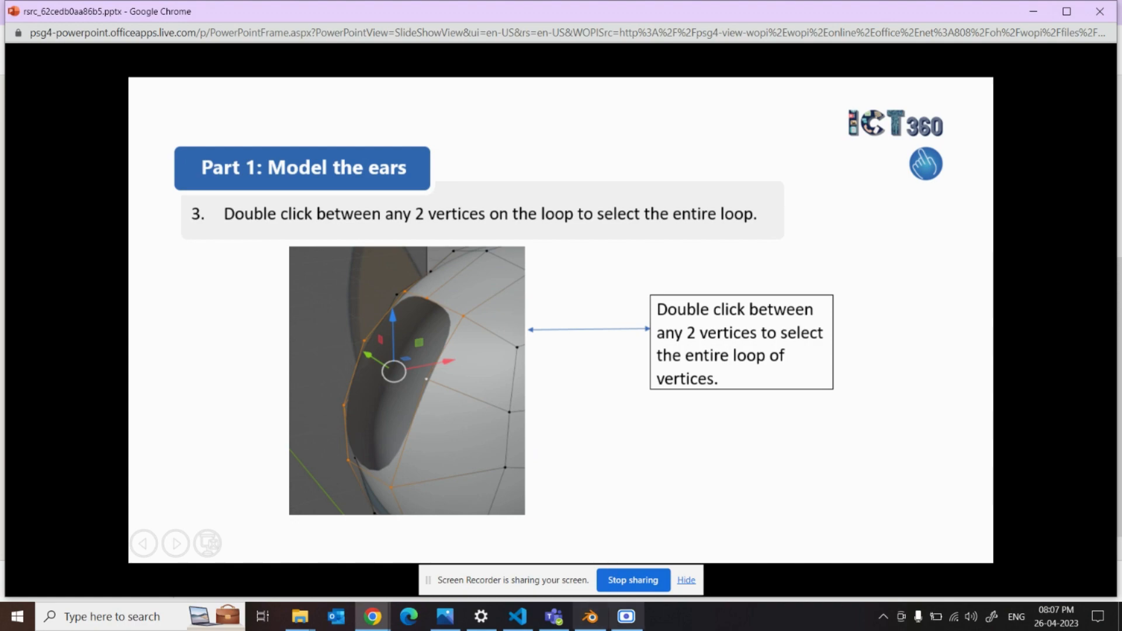
left_click(590, 616)
middle_click_drag(450, 350, 447, 303)
key("ctrl+z")
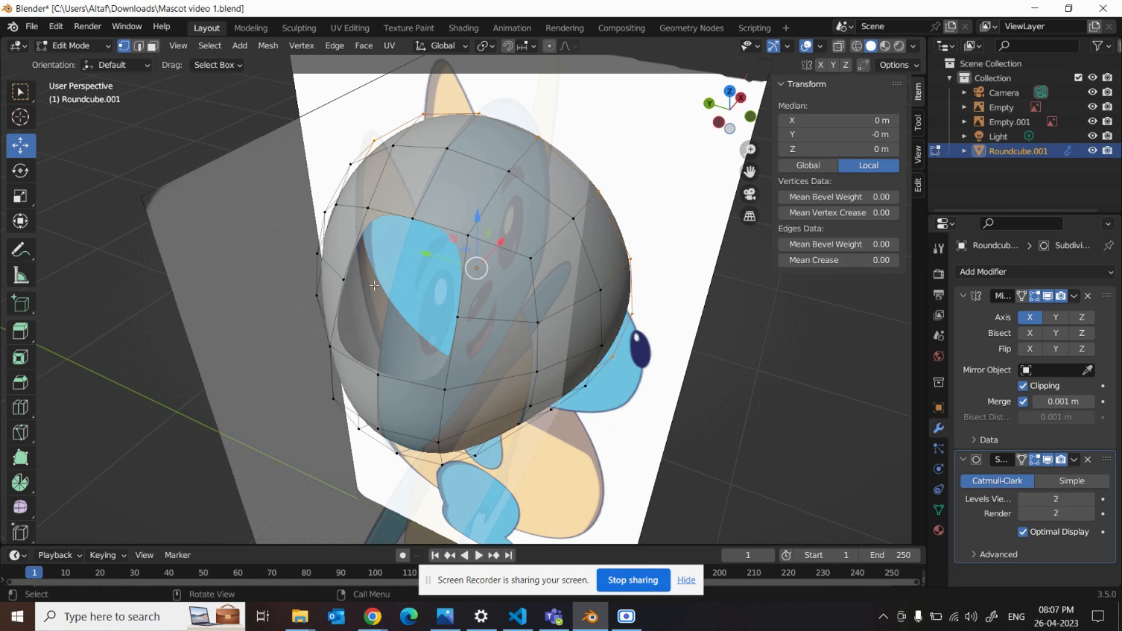
left_click(351, 275)
middle_click_drag(358, 271, 427, 283)
left_click(427, 273)
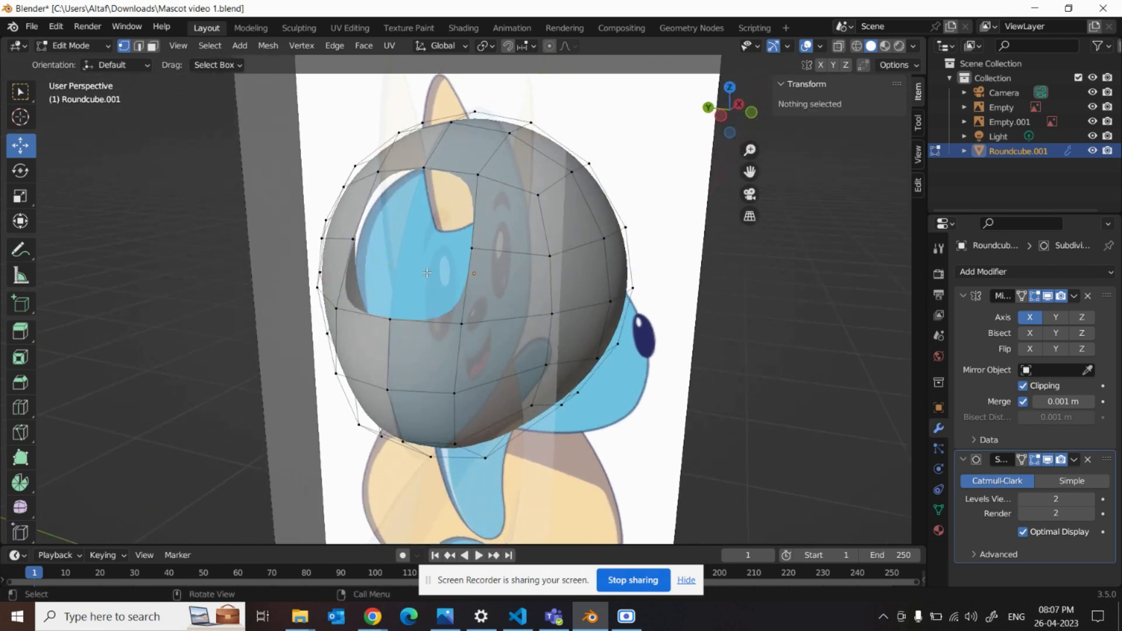
left_click(427, 273, "alt")
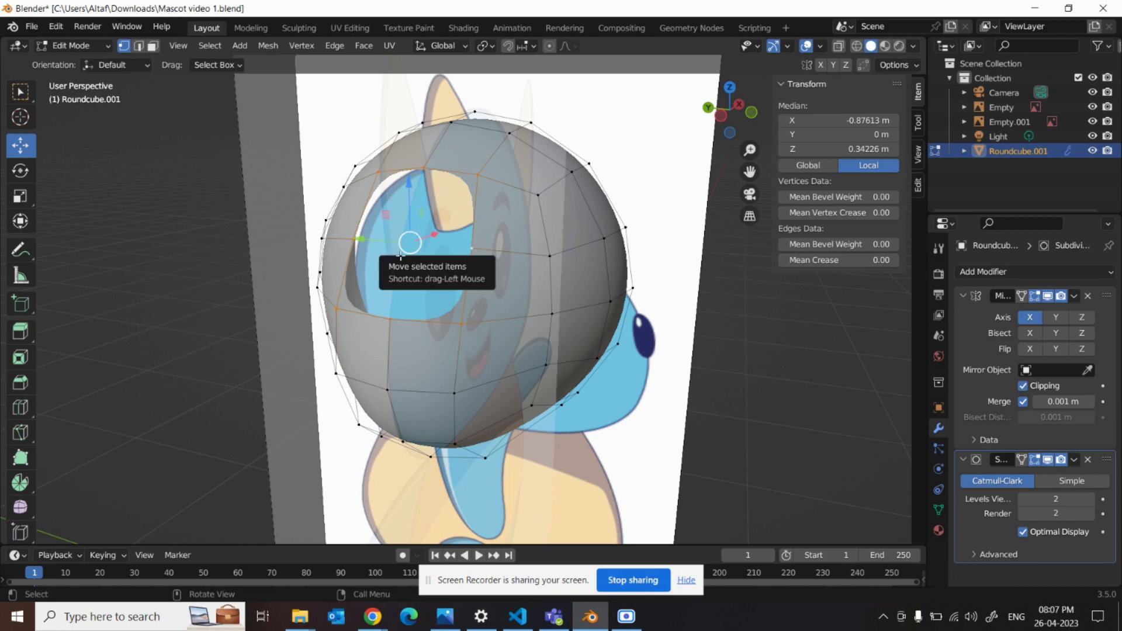
Align the selected ear-hole loop into a circle with the LoopTools Circle operation.
right_click(423, 265)
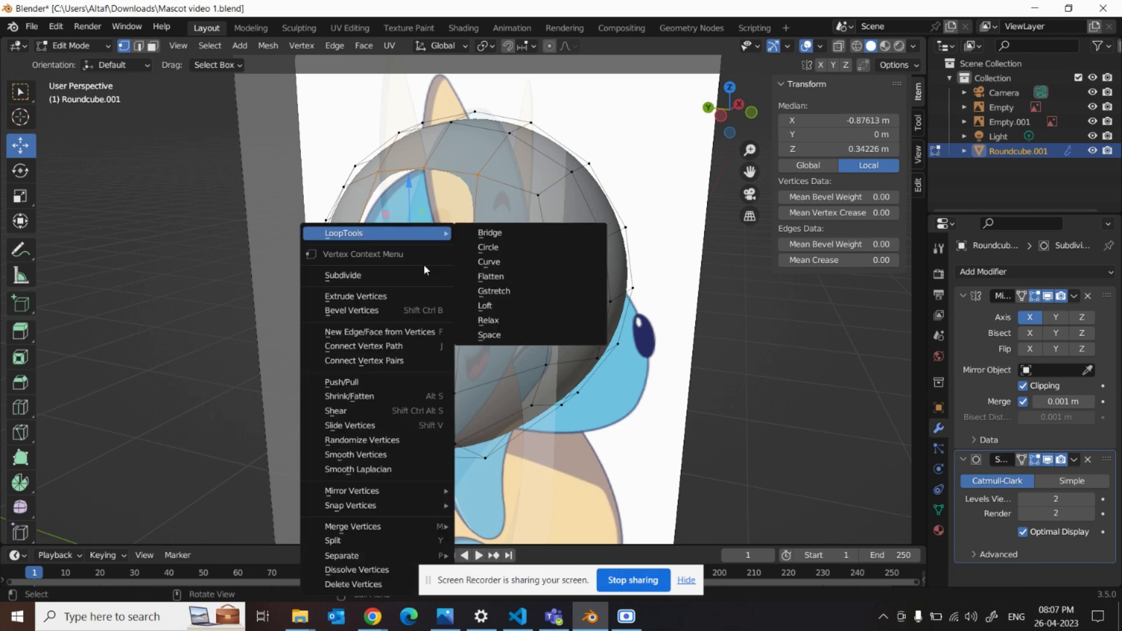
mouse_move(419, 234)
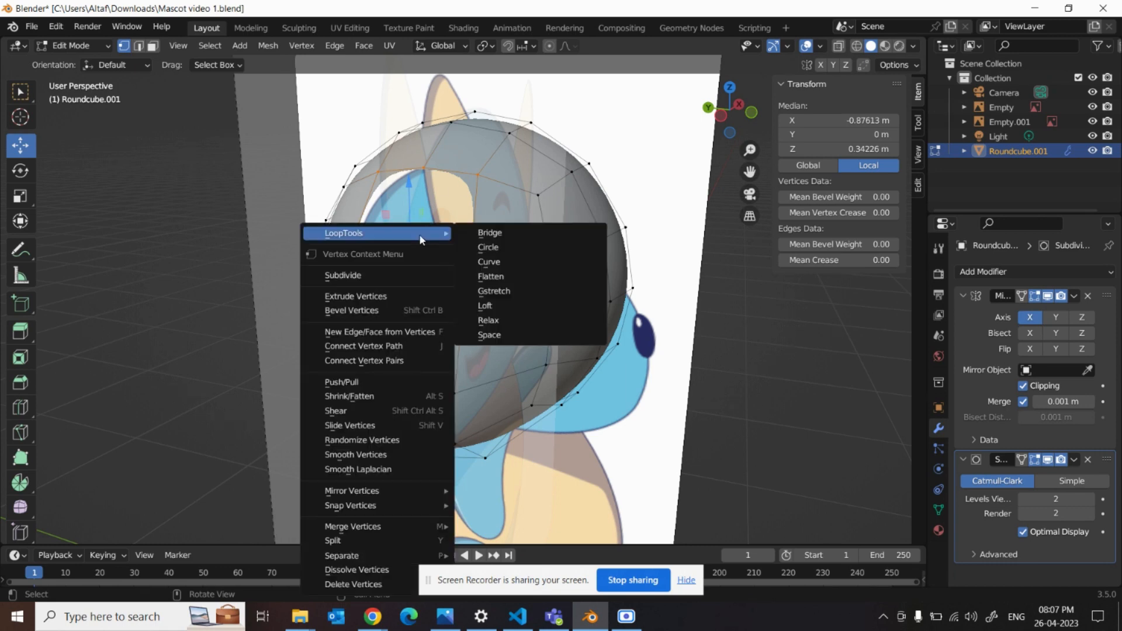
left_click(506, 249)
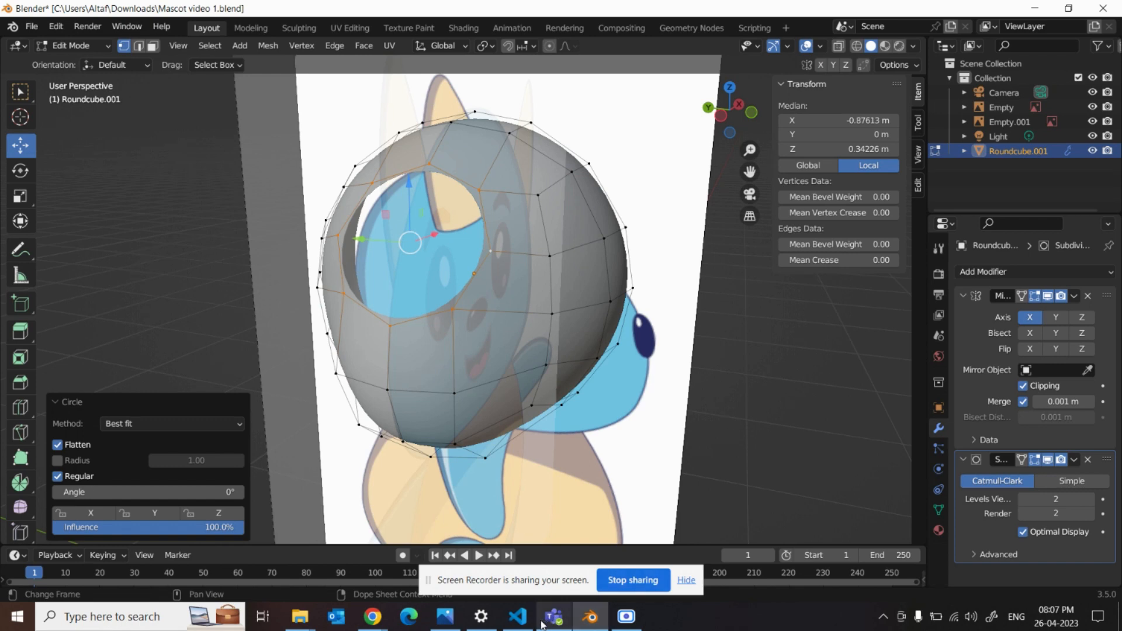
Switch to the instruction slides in Chrome and read the ear-modelling steps on circle alignment, extruding, scaling, moving and rotating.
mouse_move(372, 616)
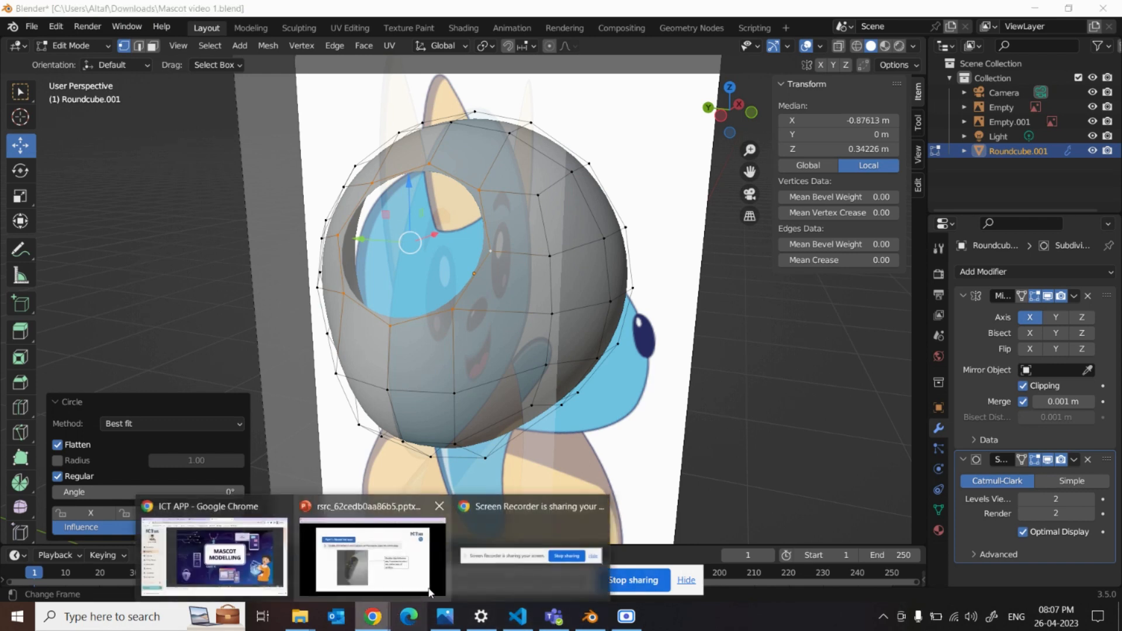
left_click(426, 540)
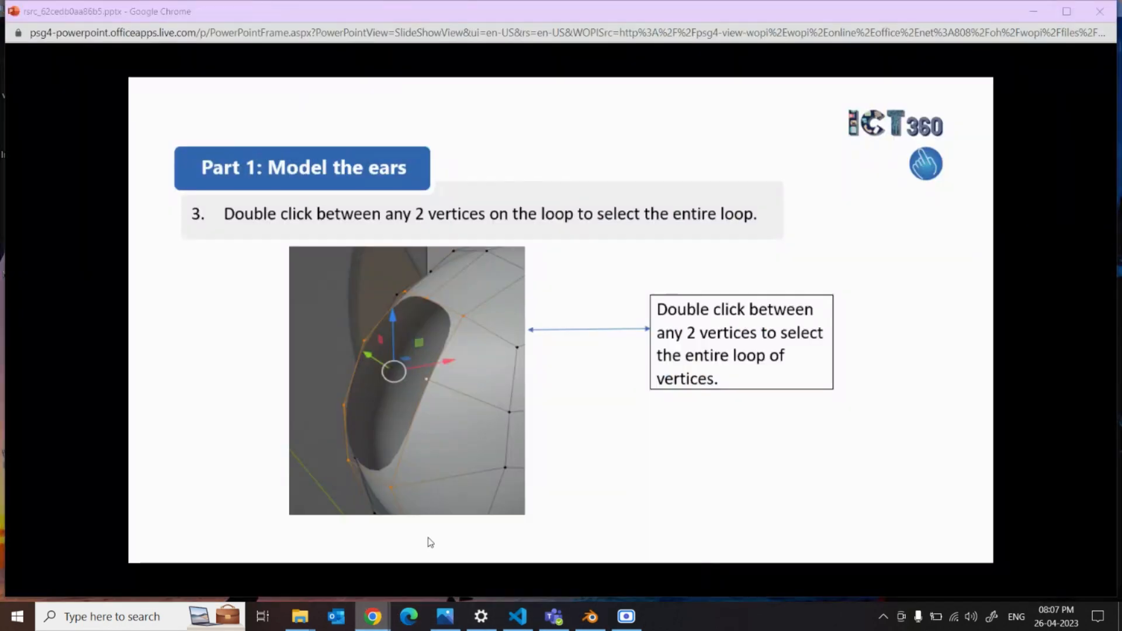
left_click(464, 484)
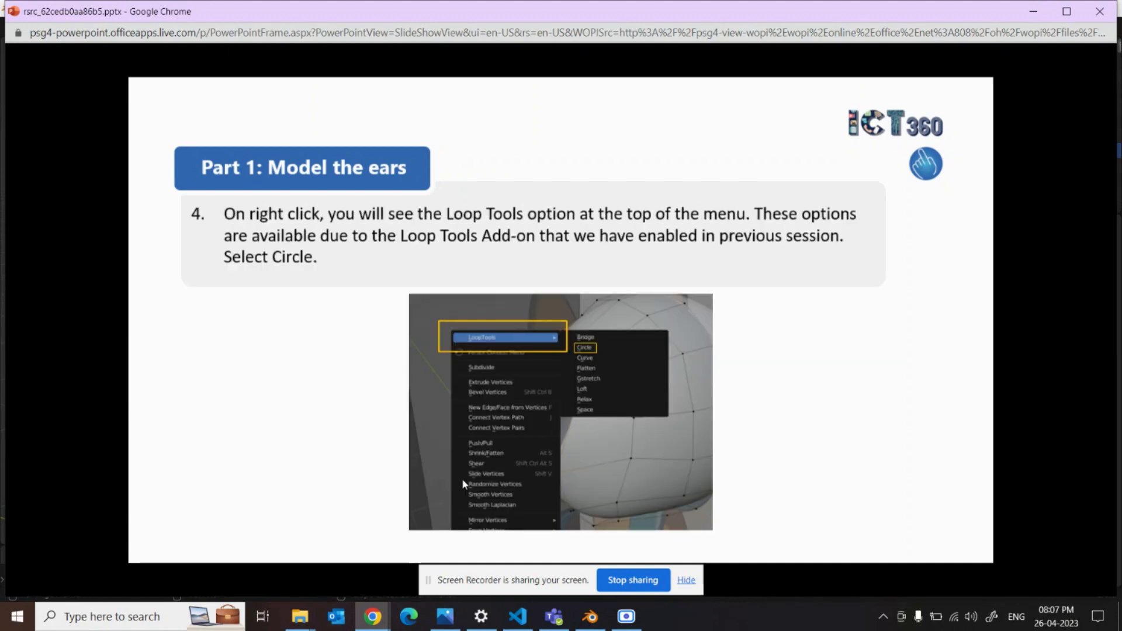
left_click(463, 484)
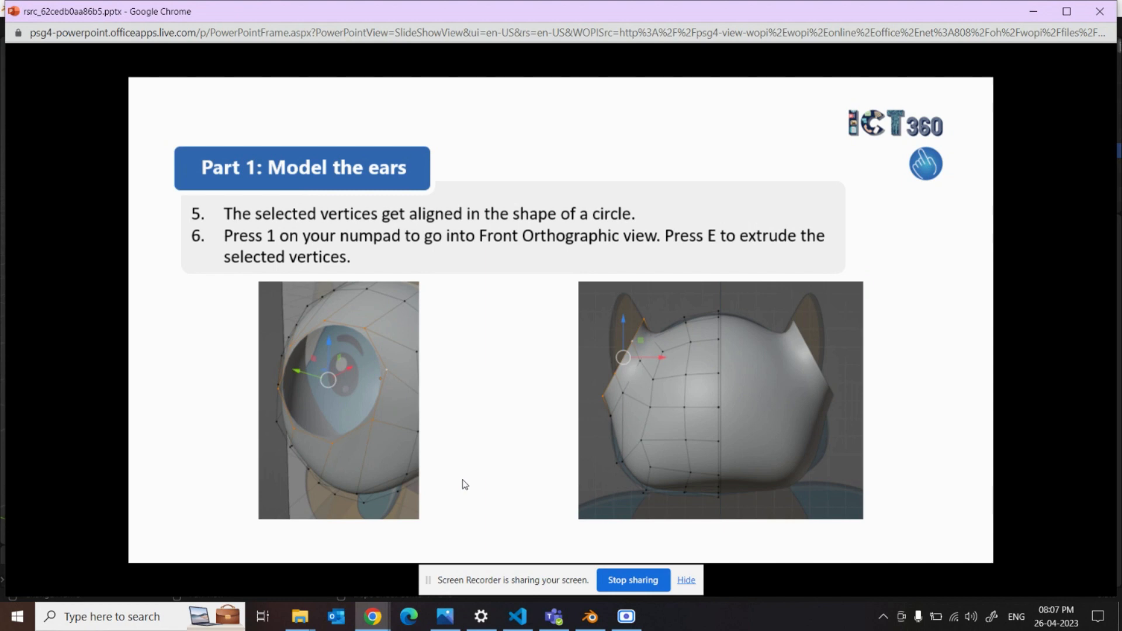
left_click(465, 484)
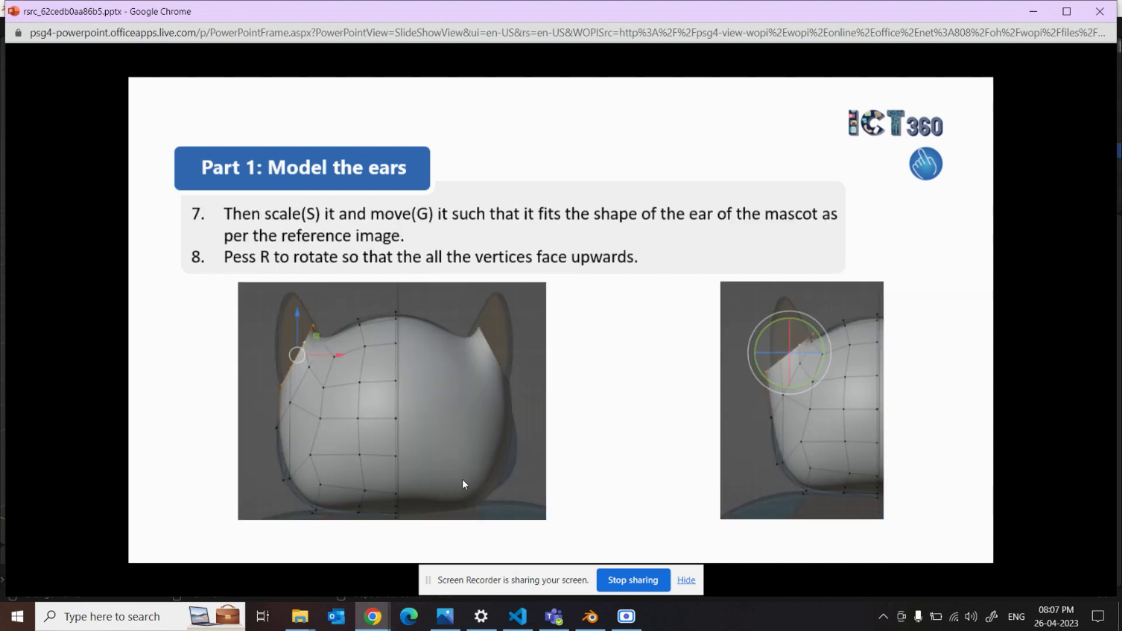
Return to Blender and, in Front Orthographic view, extrude the circular ear-hole loop in place, scaled to 0.8.
left_click(591, 617)
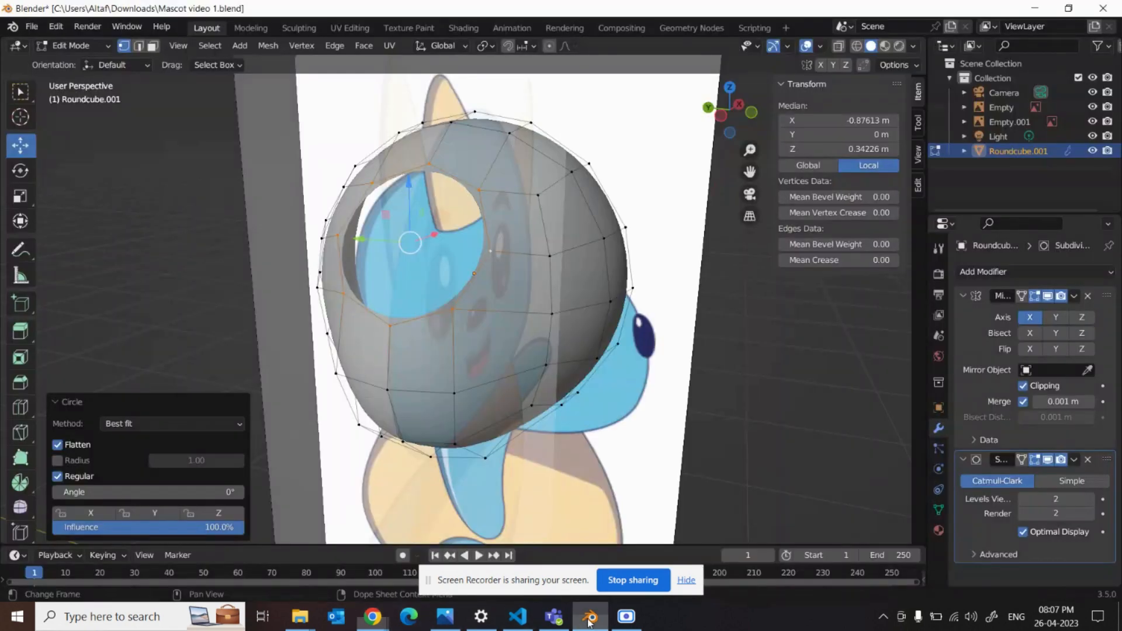
key("KP_1")
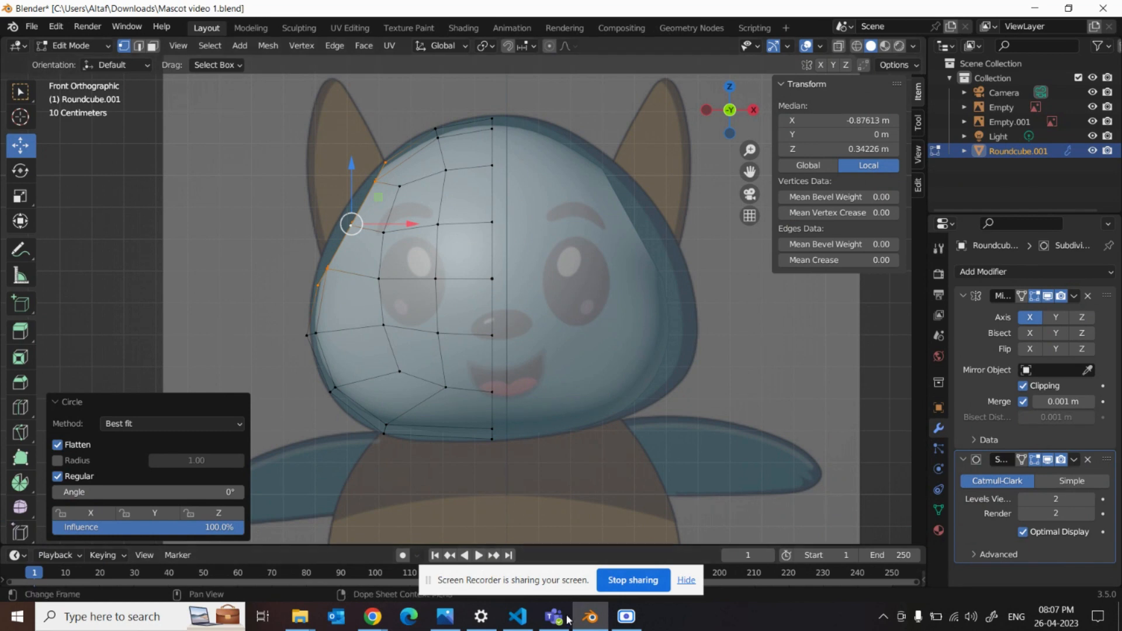
left_click(588, 623)
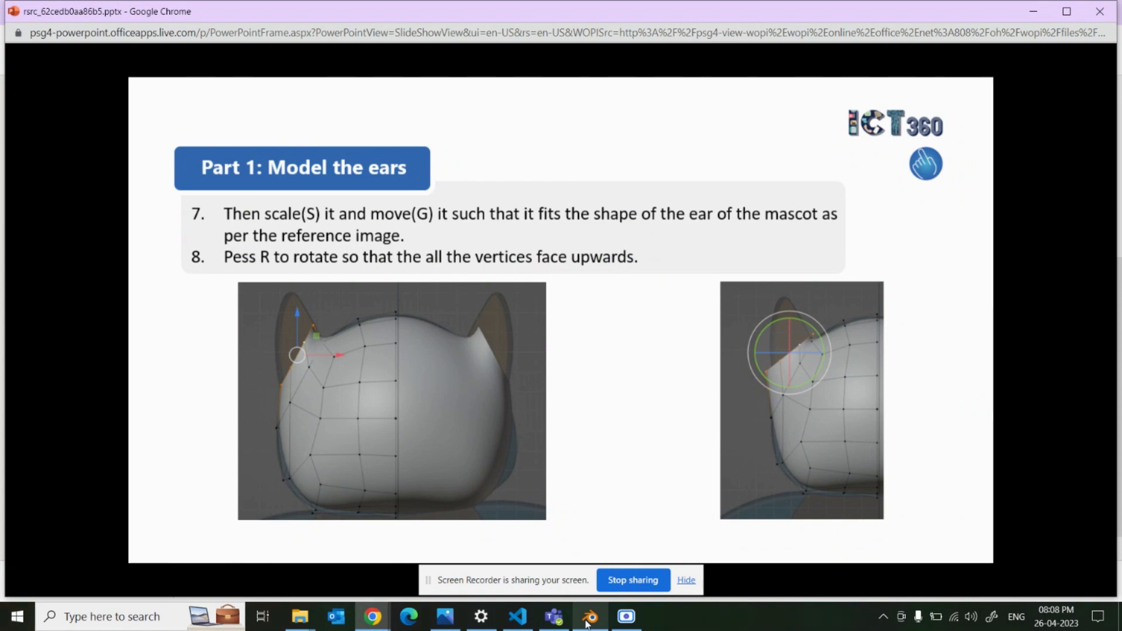
left_click(588, 623)
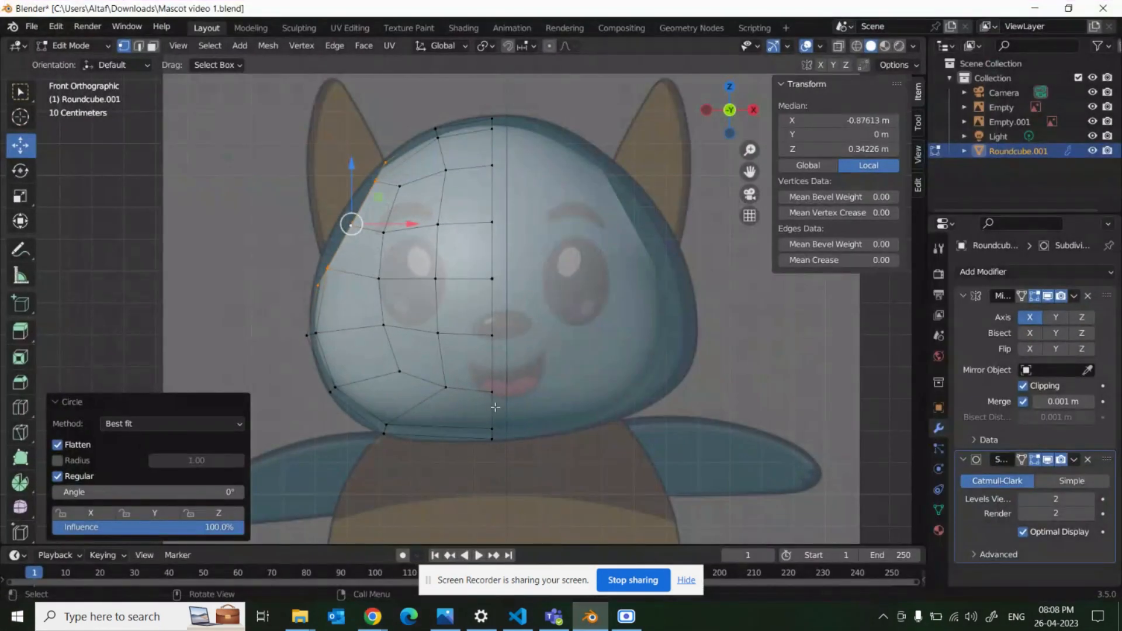
key("g")
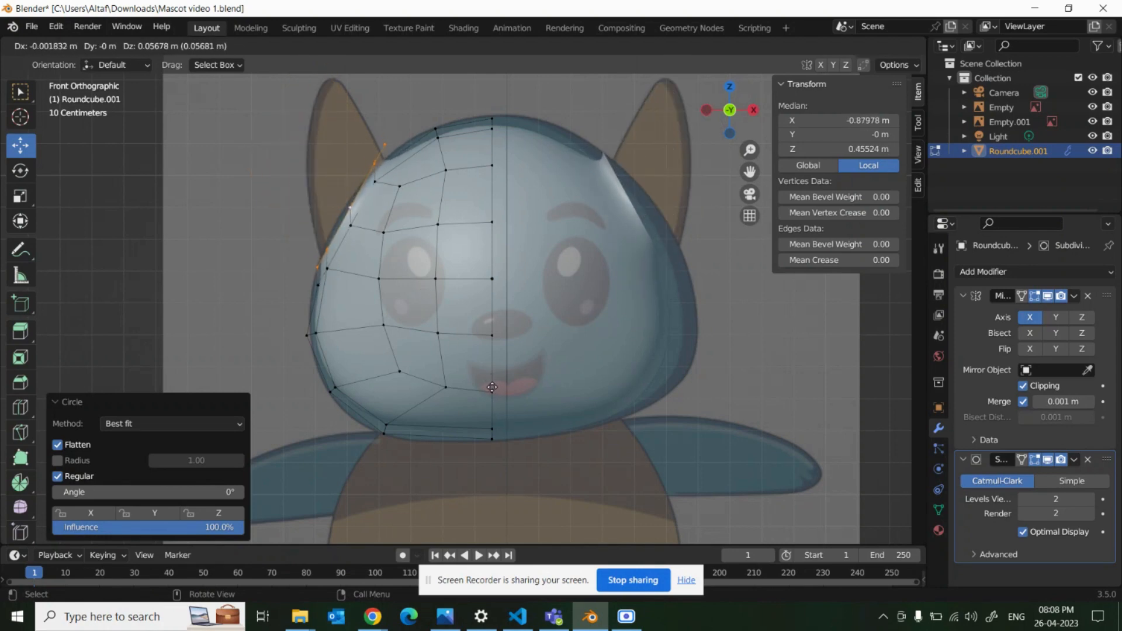
key("Escape")
key("s")
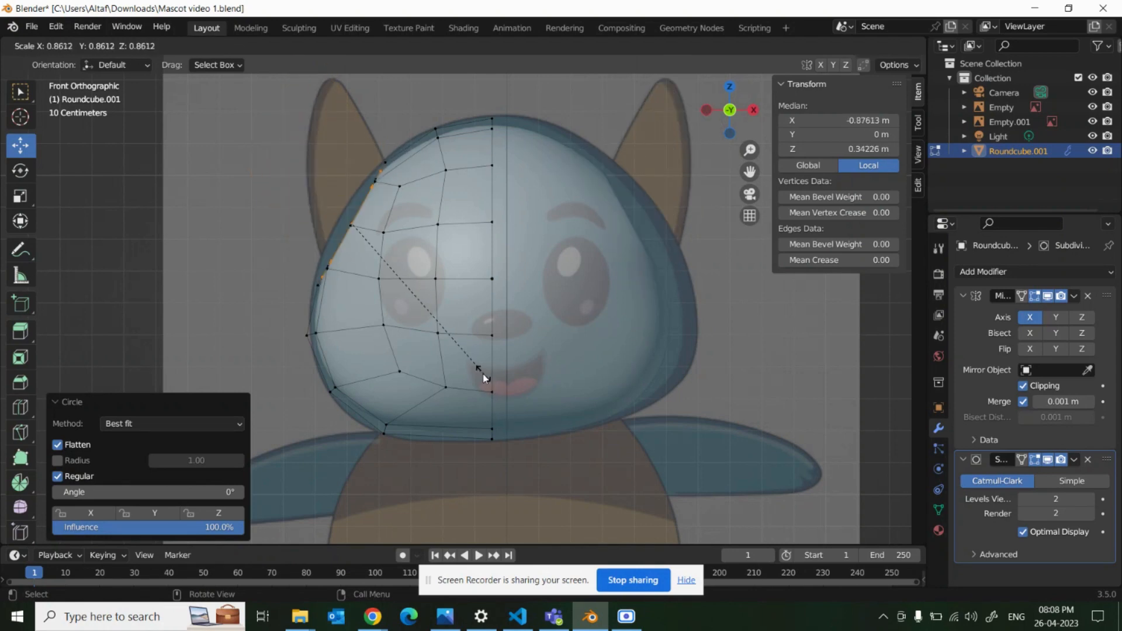
left_click(465, 371)
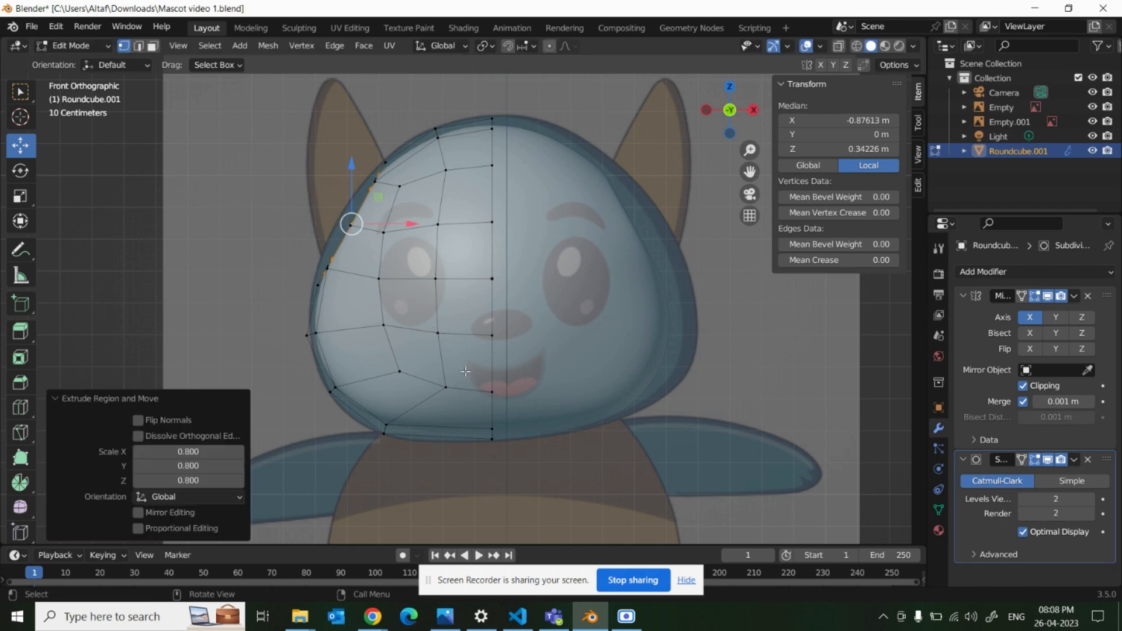
Extrude the ear loop by about -0.038 m in X and 0.104 m in Z, and scale it to about 0.85.
key("g")
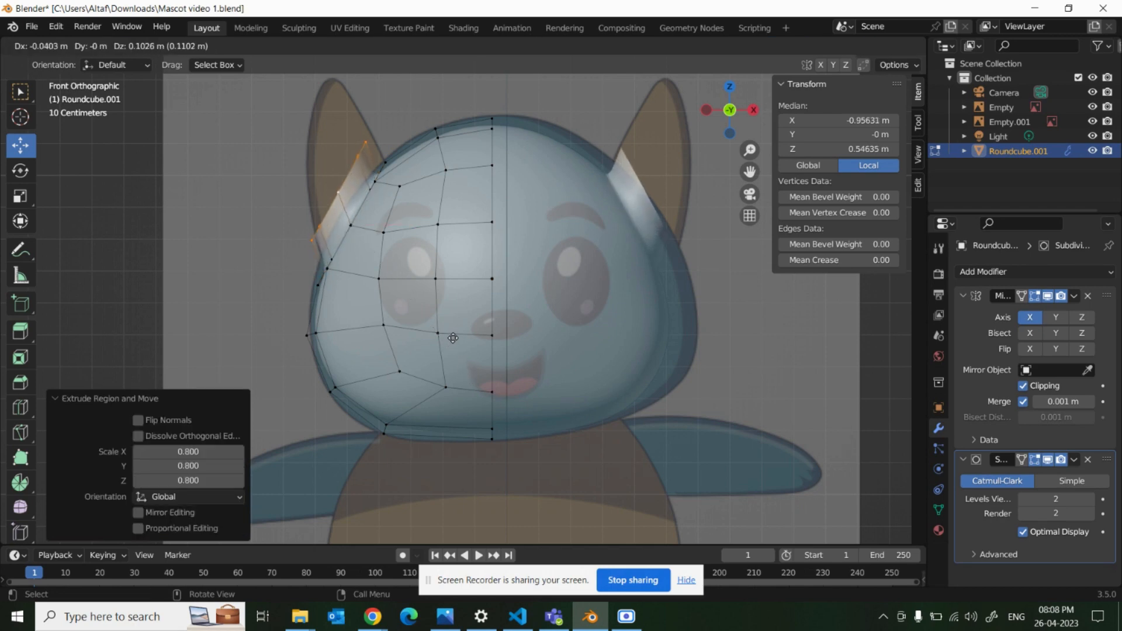
left_click(453, 338)
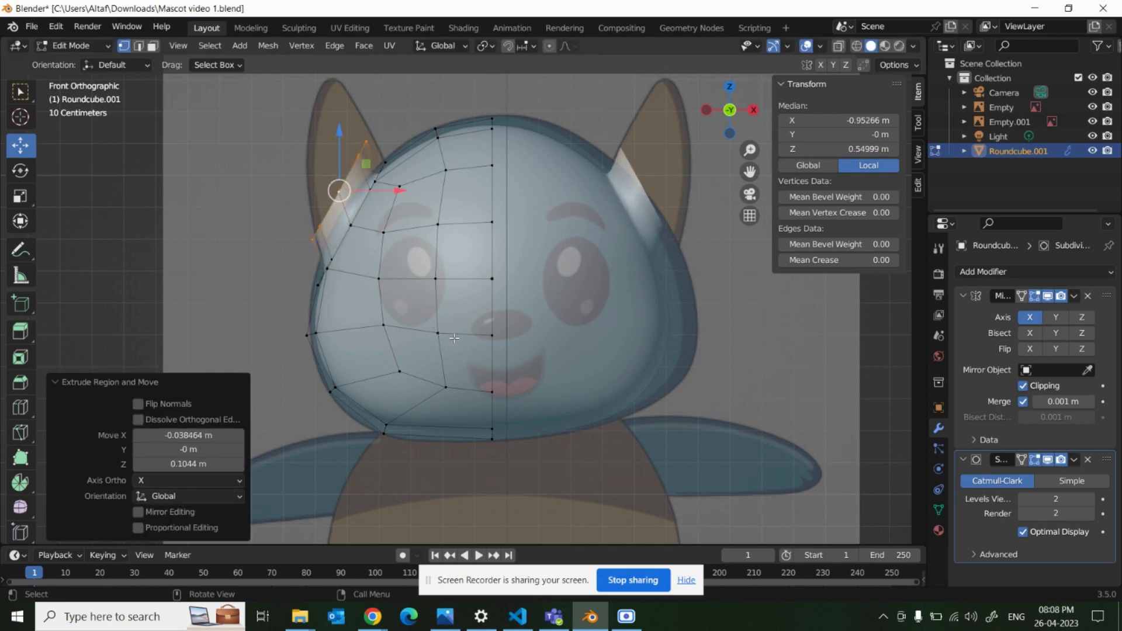
key("s")
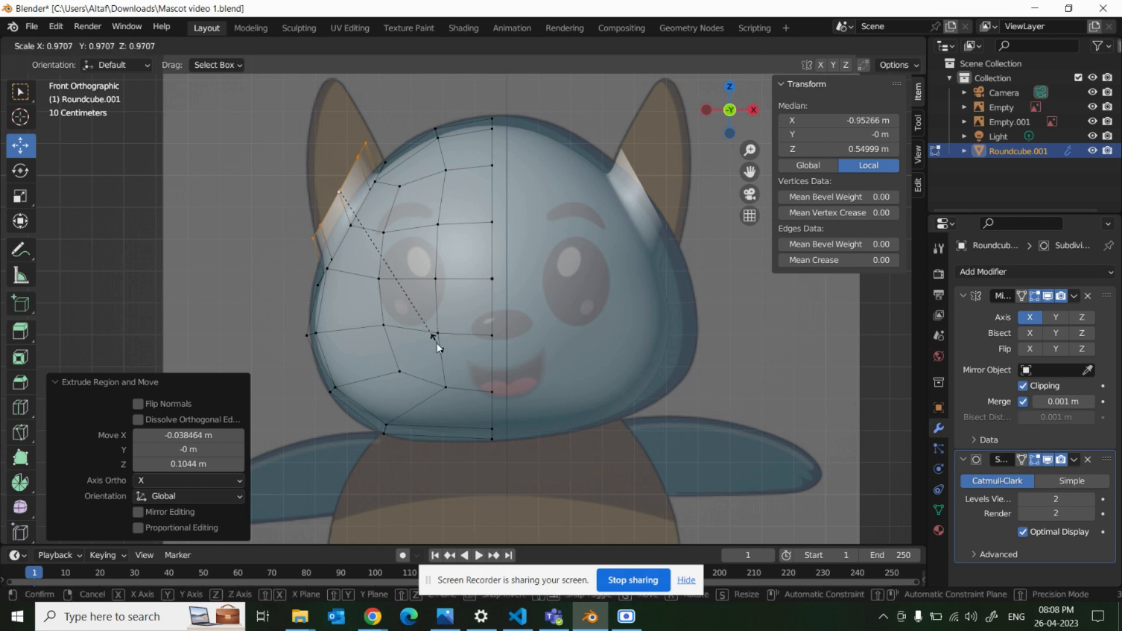
left_click(427, 325)
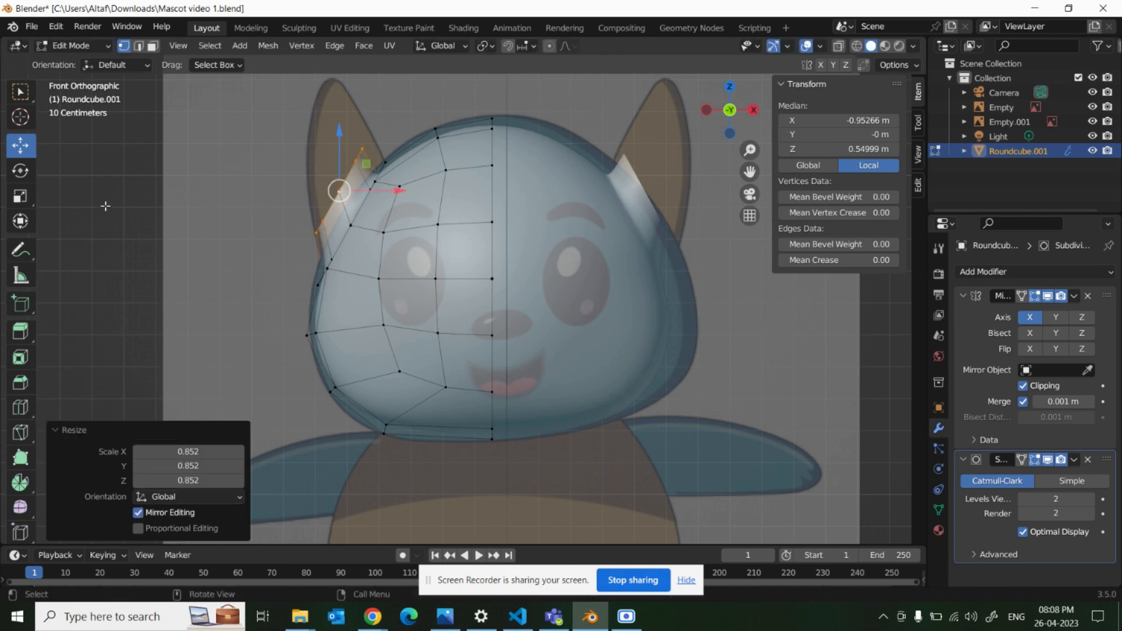
Rotate the extruded ear loop about 18.2° around the Y axis so its vertices face more upwards.
left_click(20, 170)
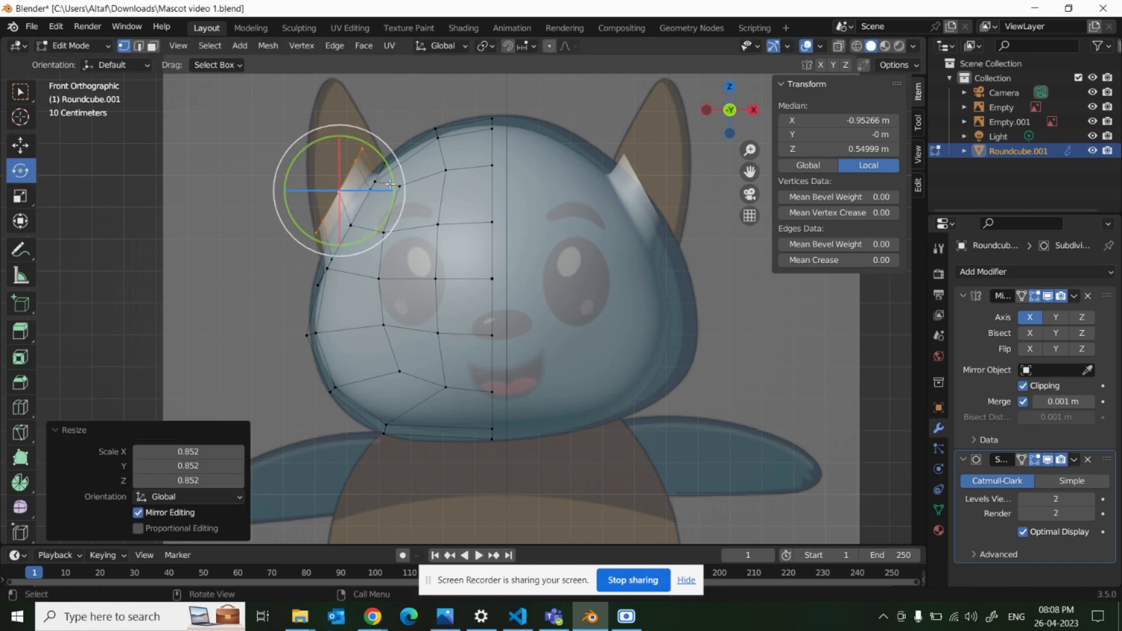
left_click_drag(389, 163, 396, 183)
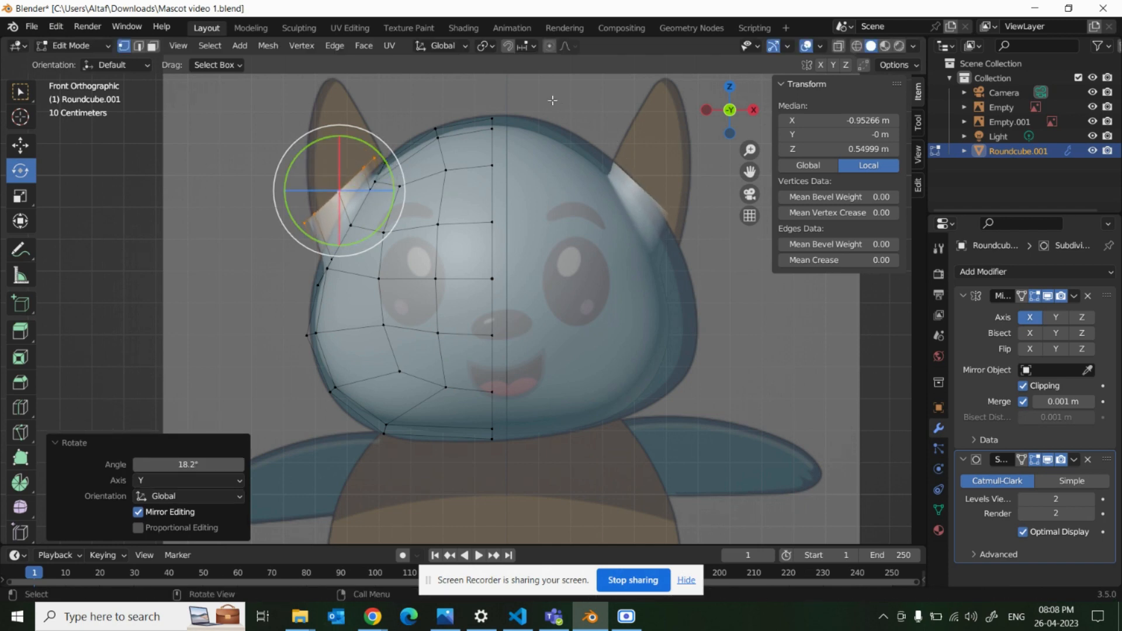
Extrude the rotated ear loop by about -0.035 m in X and 0.114 m in Z, and scale it to about 0.85.
key("g")
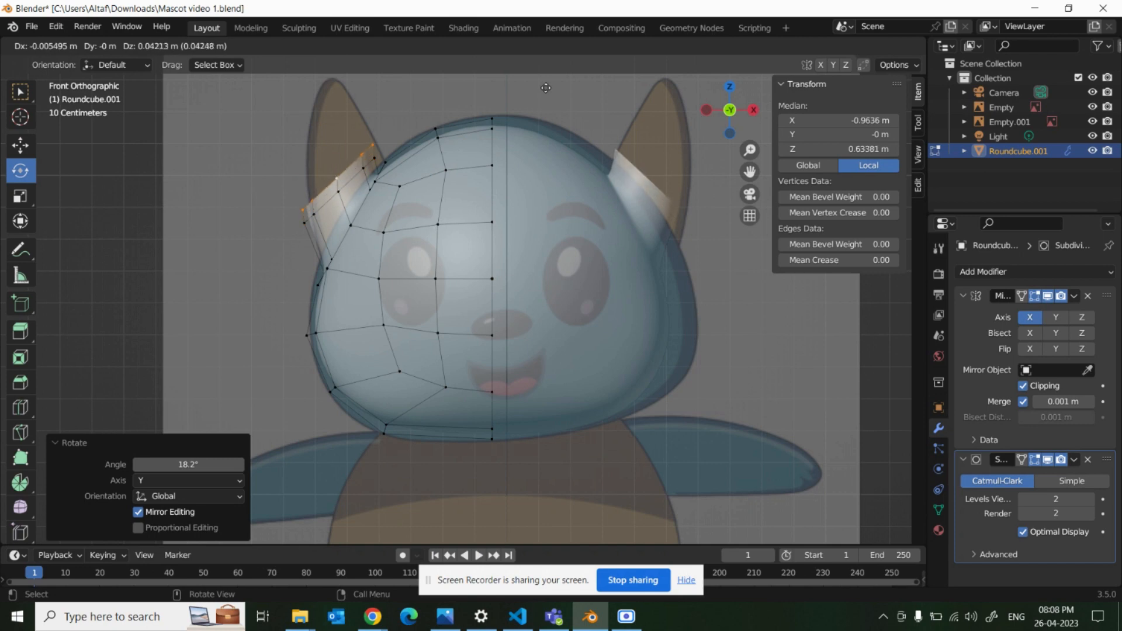
left_click(536, 65)
key("s")
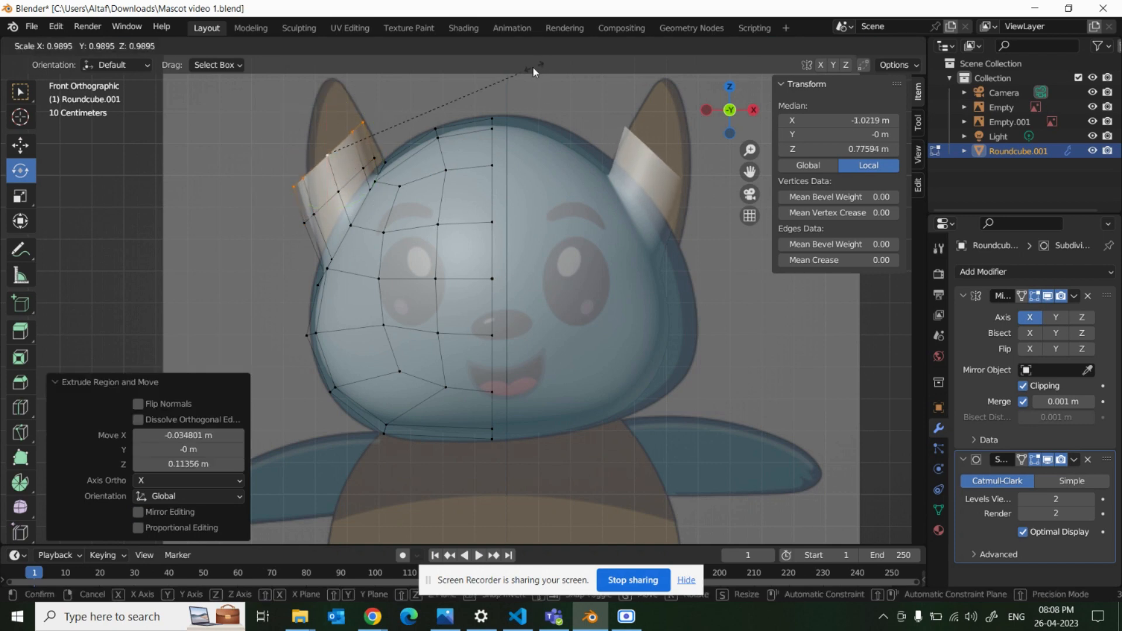
left_click(501, 75)
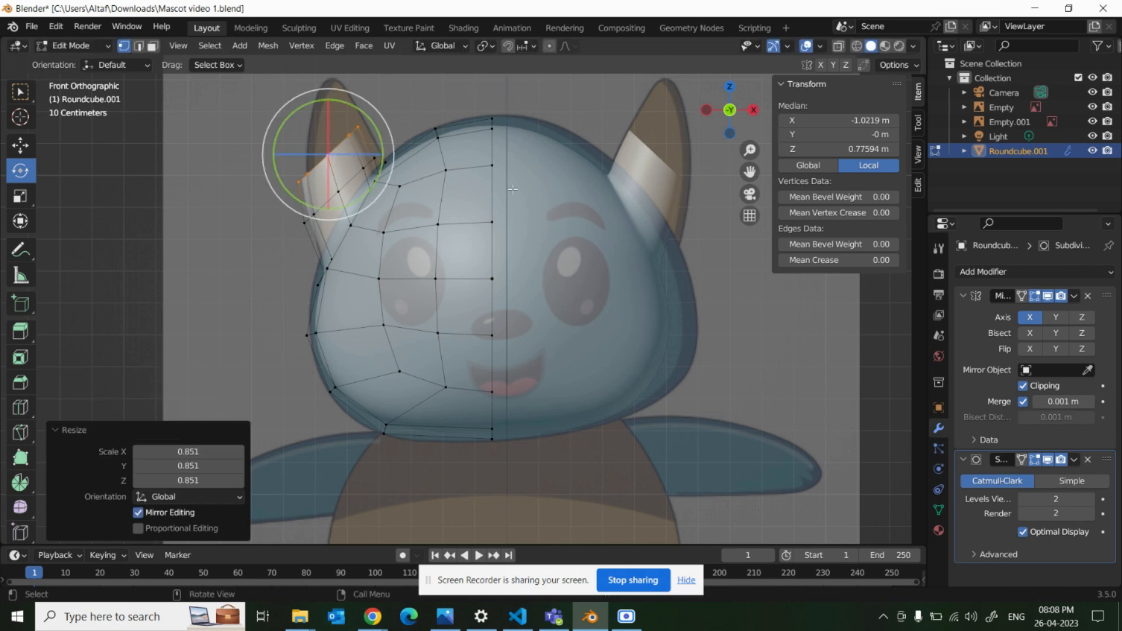
Extrude the ear loop by about -0.027 m in X and 0.101 m in Z, and scale it to 0.765.
key("g")
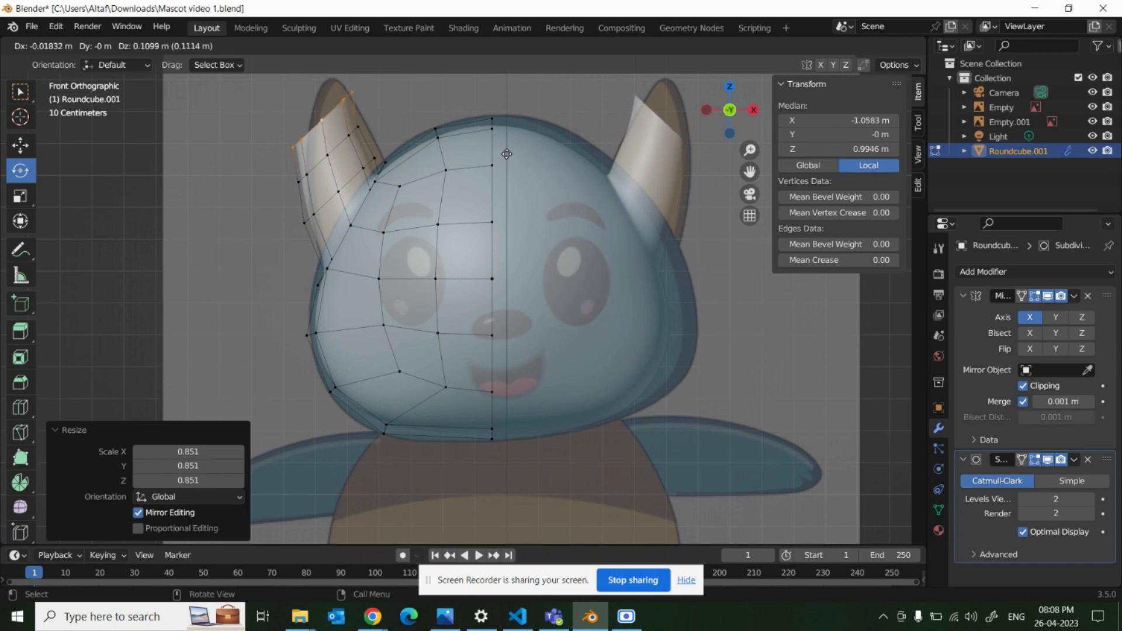
left_click(504, 157)
key("s")
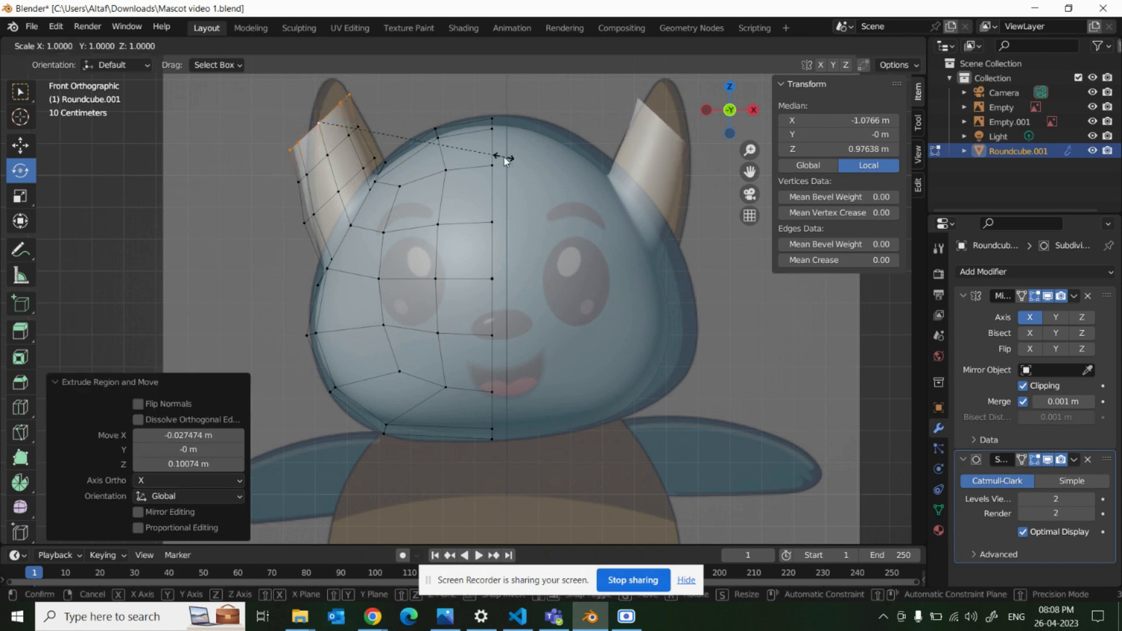
left_click(463, 142)
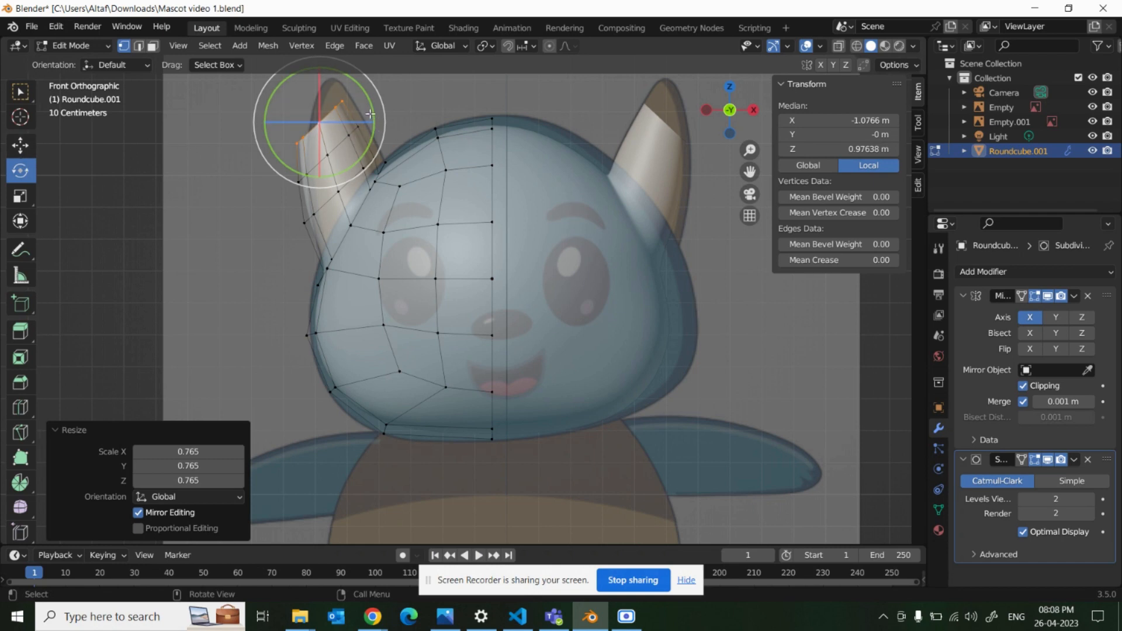
Rotate the scaled ear loop about 8.66° around the Y axis.
left_click_drag(379, 126, 373, 113)
key("ctrl+z")
Extrude the ear loop by about -0.007 m in X and 0.057 m in Z, and scale it to about 0.87.
key("g")
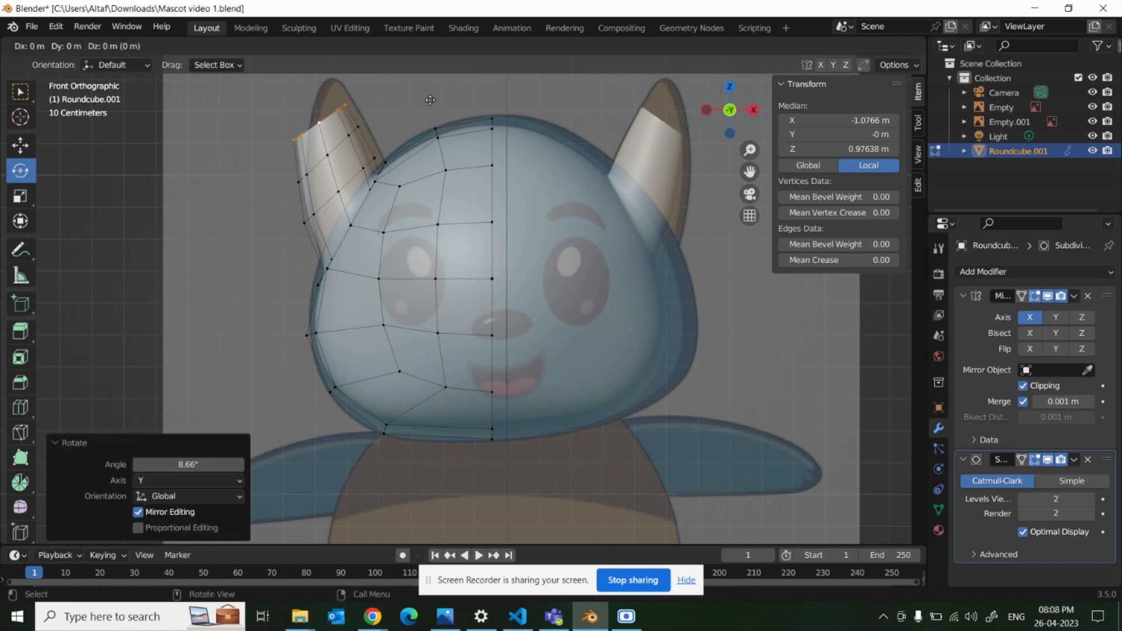
left_click(428, 83)
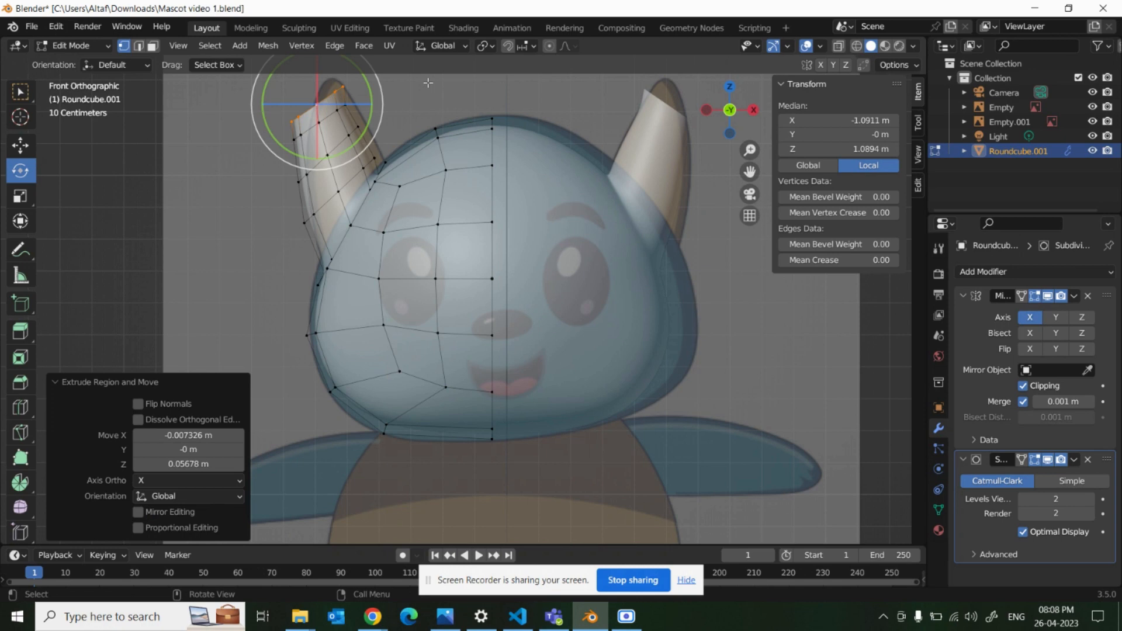
key("a")
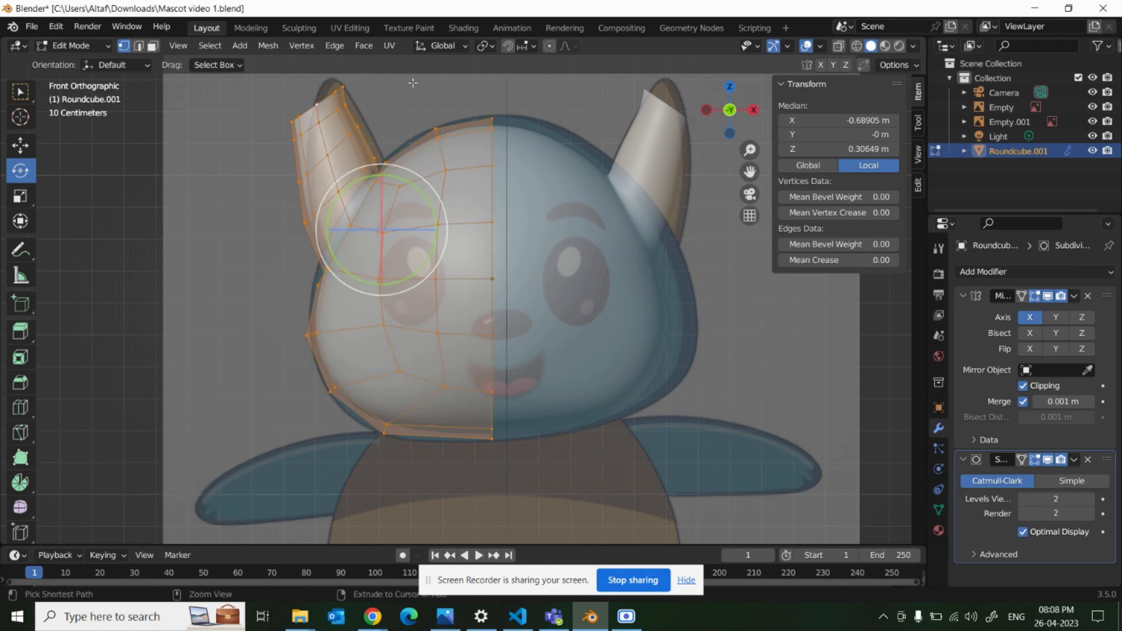
key("ctrl+z")
key("s")
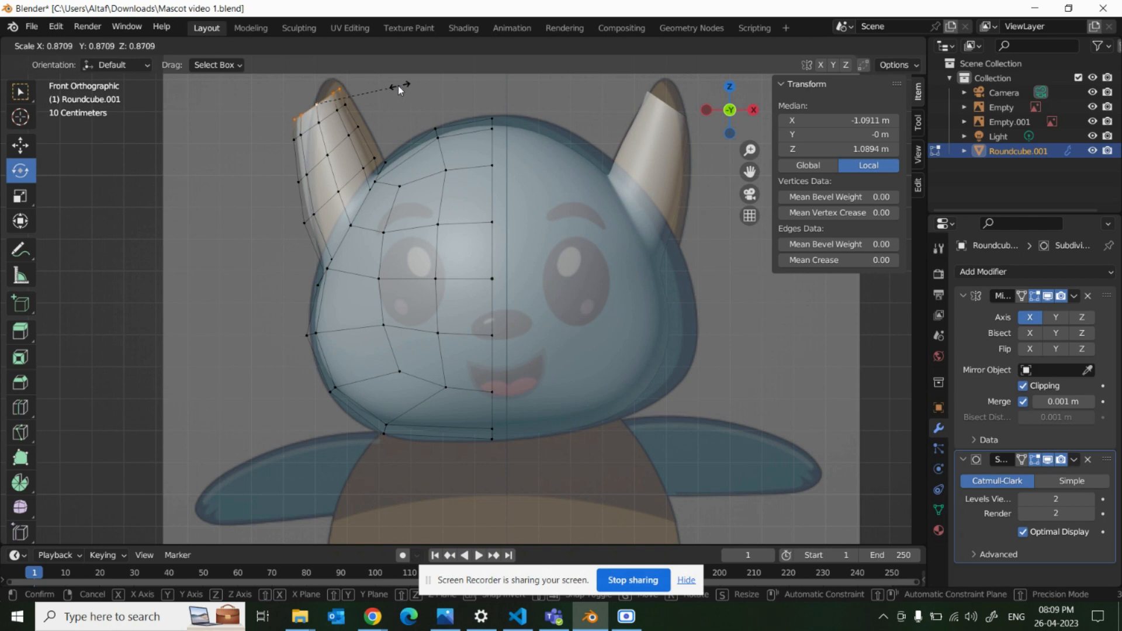
left_click(398, 86)
Extrude the ear loop by about -0.004 m in X and 0.040 m in Z, and scale it to 0.099 to form the tip.
key("e")
left_click(393, 72)
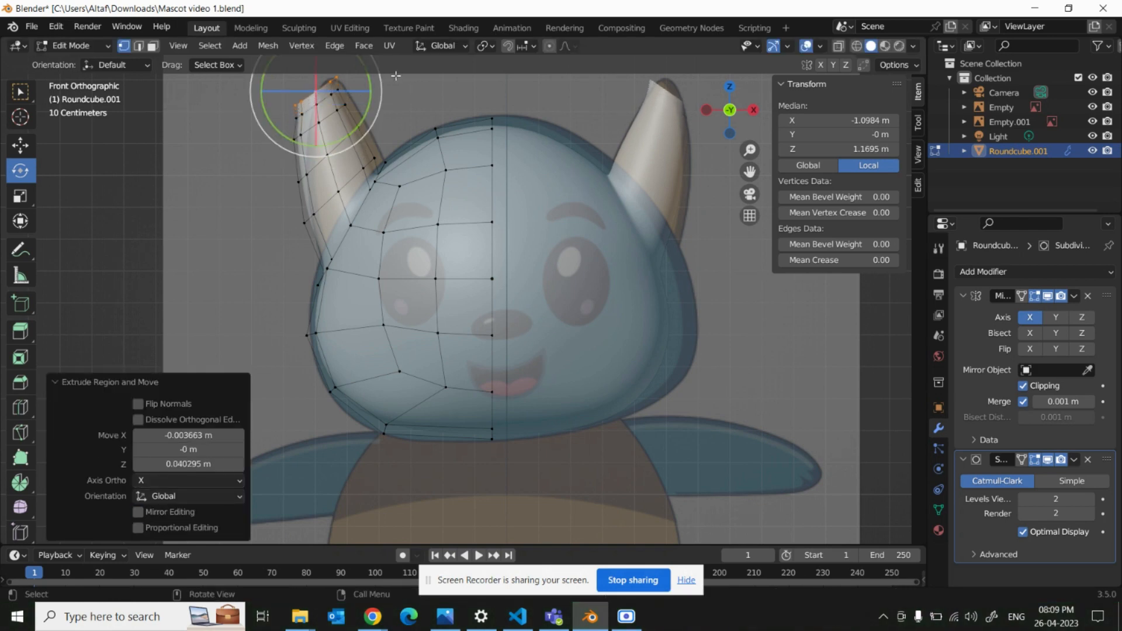
key("s")
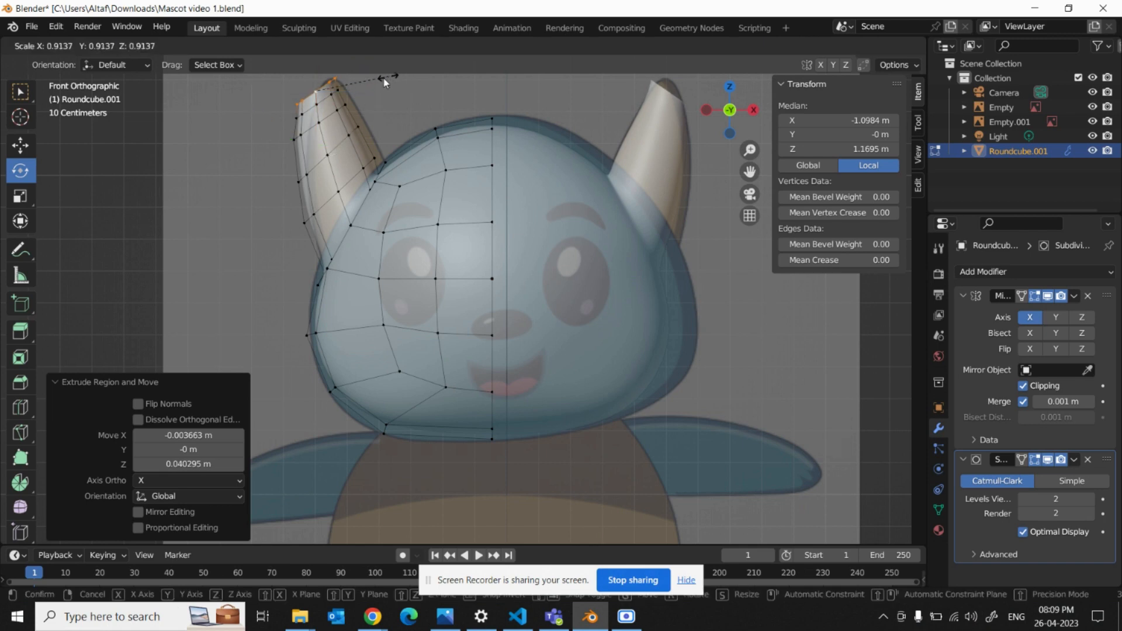
left_click(323, 88)
Shrink the ear-tip loop further to 0.091, merge its vertices at center, and return to Front Orthographic view.
middle_click_drag(324, 89, 546, 228)
scroll(409, 299, "up", 5)
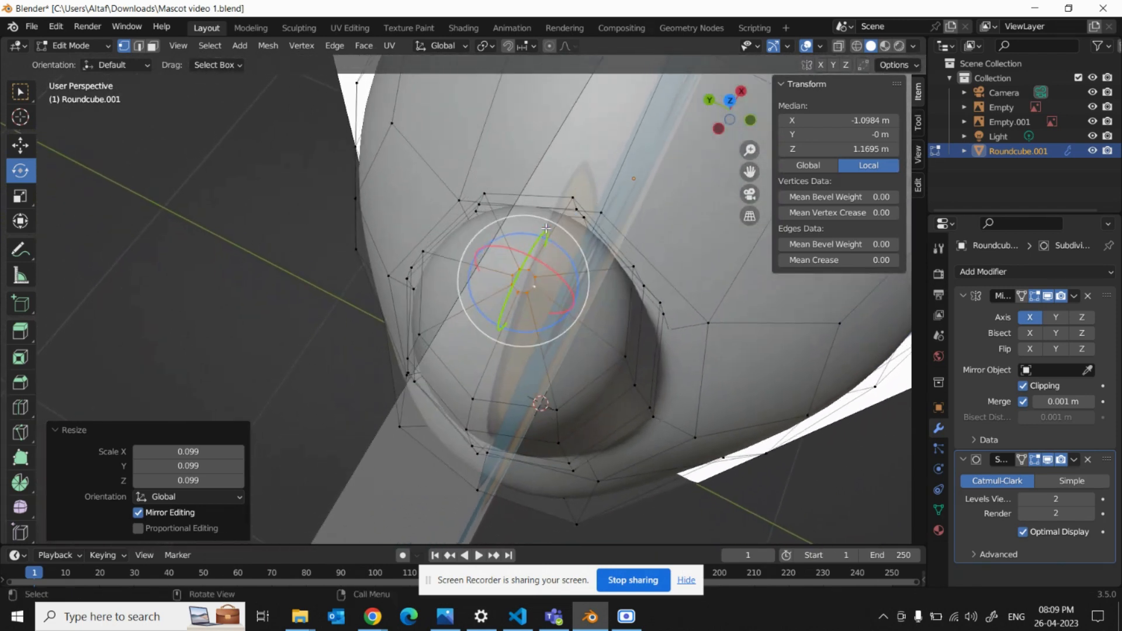
key("s")
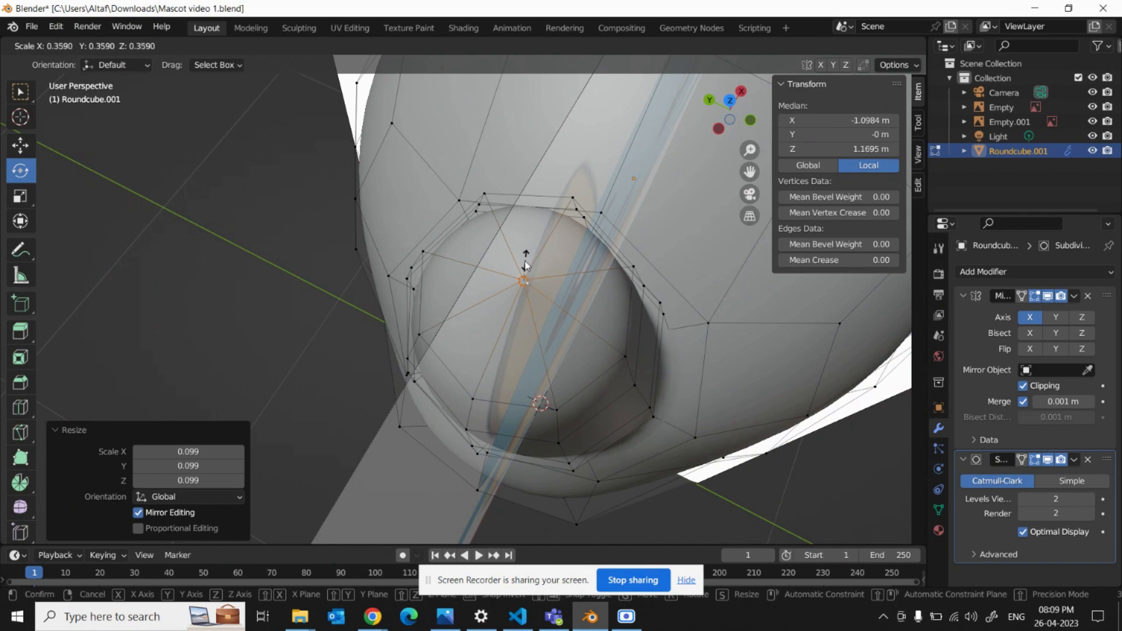
left_click(525, 278)
middle_click_drag(606, 327, 575, 326)
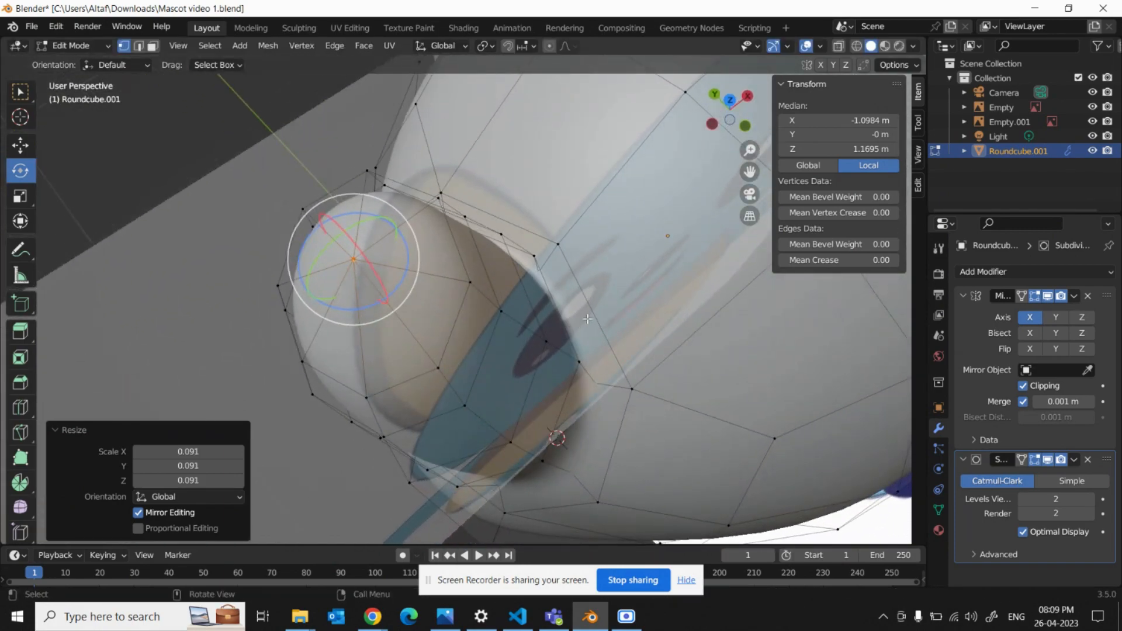
key("m")
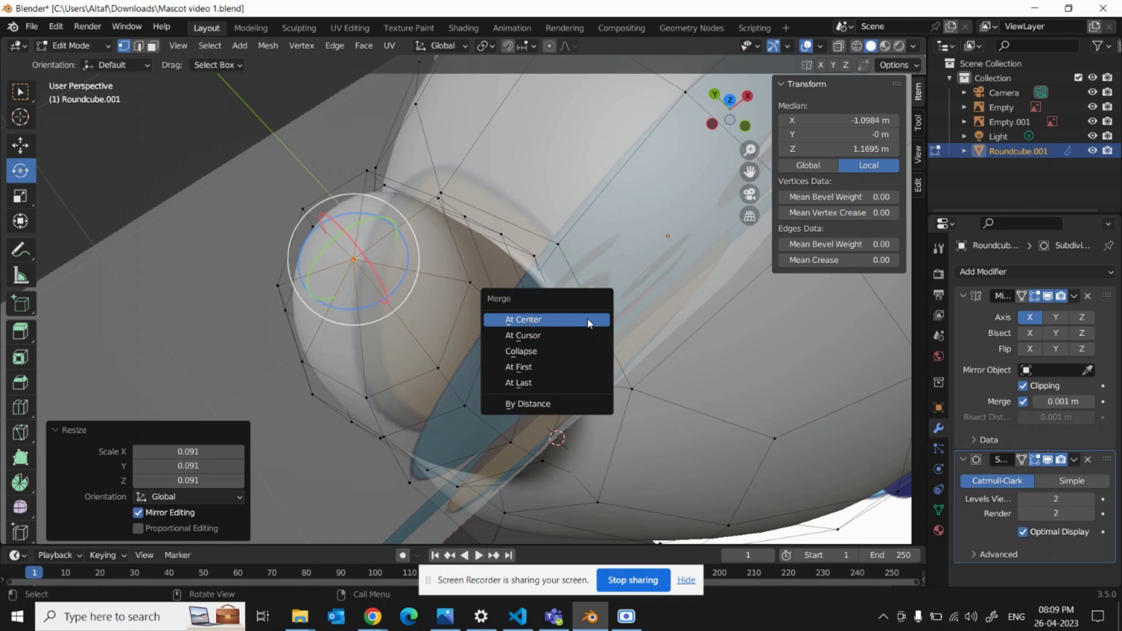
left_click(587, 319)
middle_click_drag(487, 325, 415, 265)
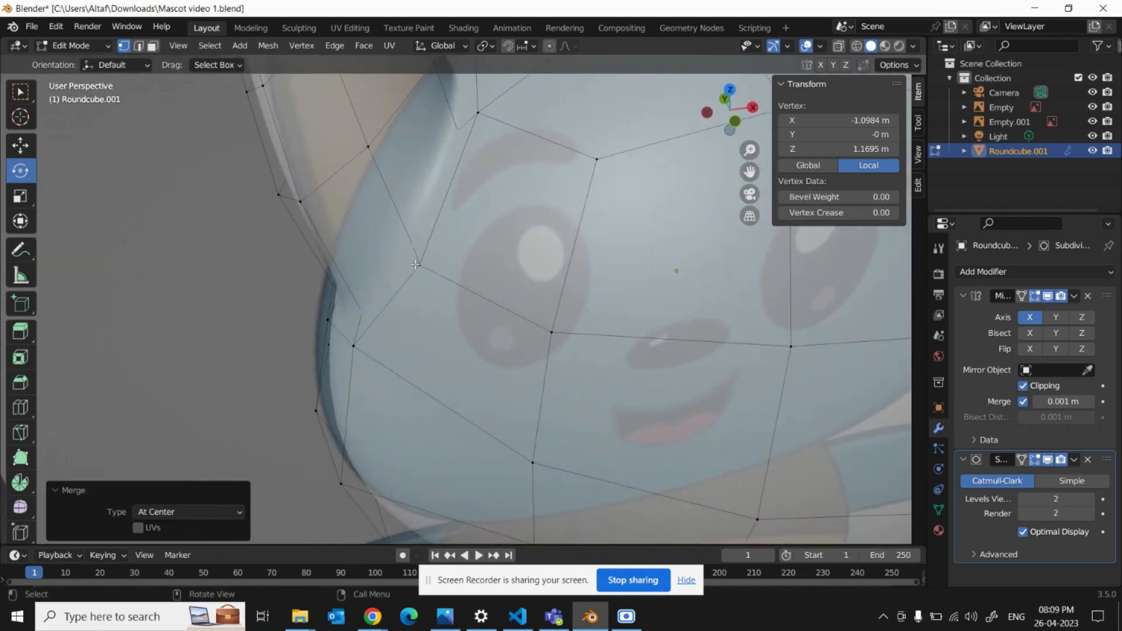
scroll(415, 265, "down", 5)
key("KP_1")
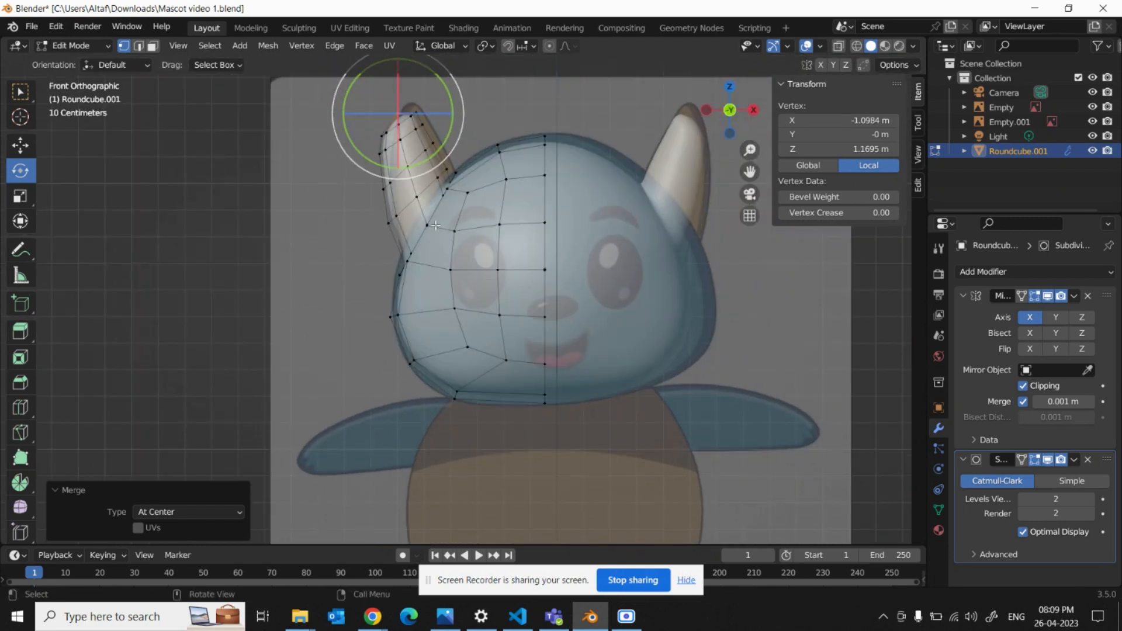
Switch to the Chrome slideshow, read ahead to the first torso-modelling instruction, and return to the head mesh in Blender.
left_click(591, 617)
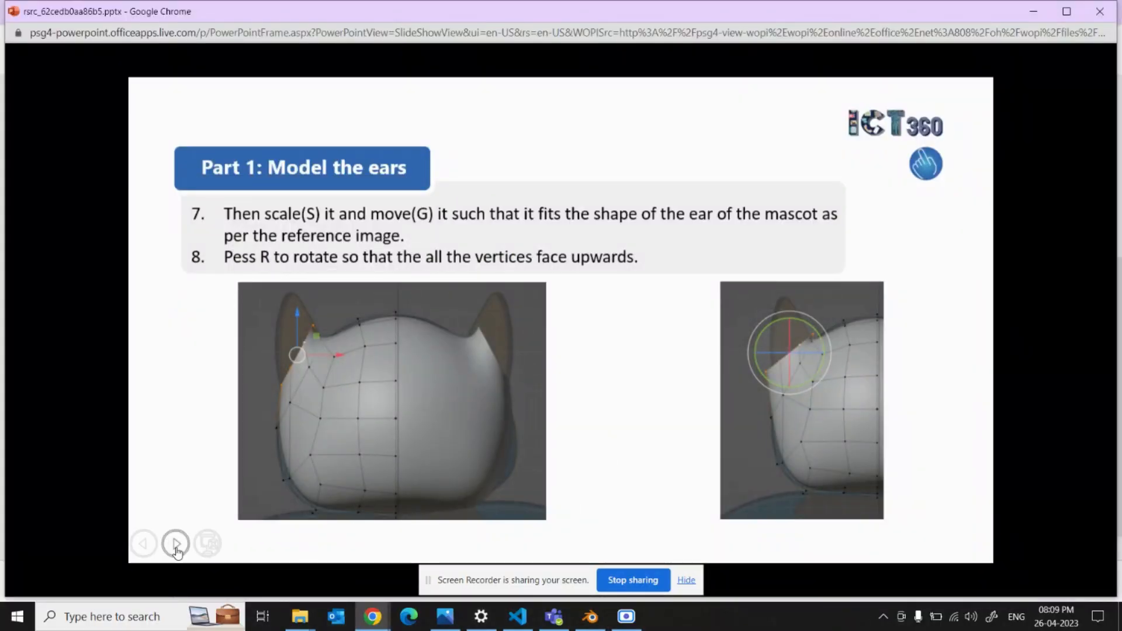
left_click(177, 547)
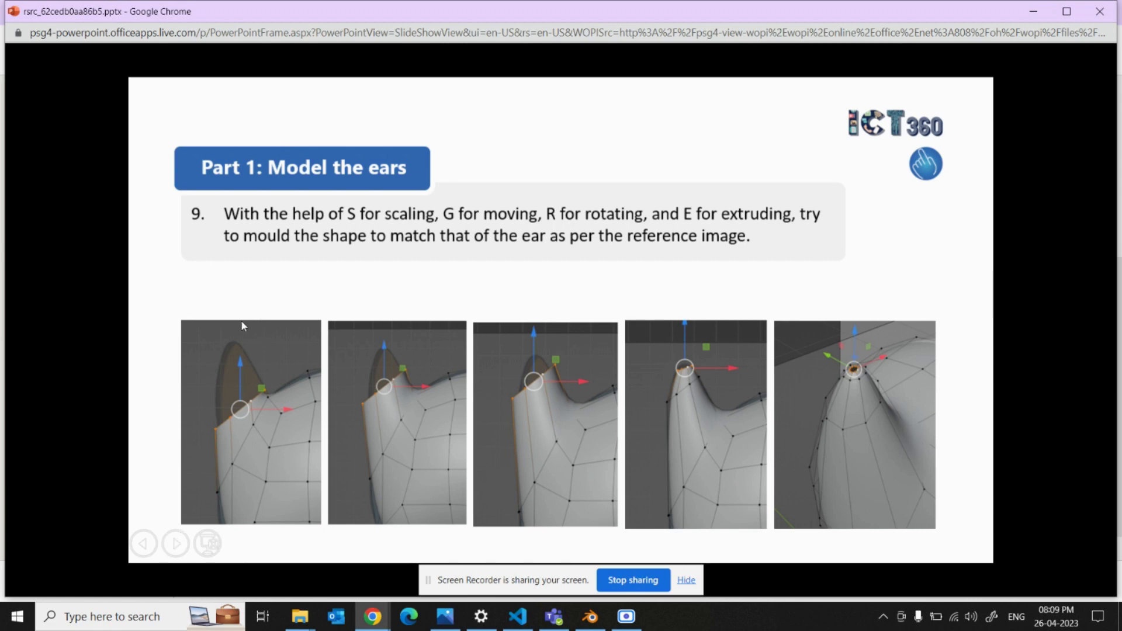
left_click(185, 550)
left_click(187, 553)
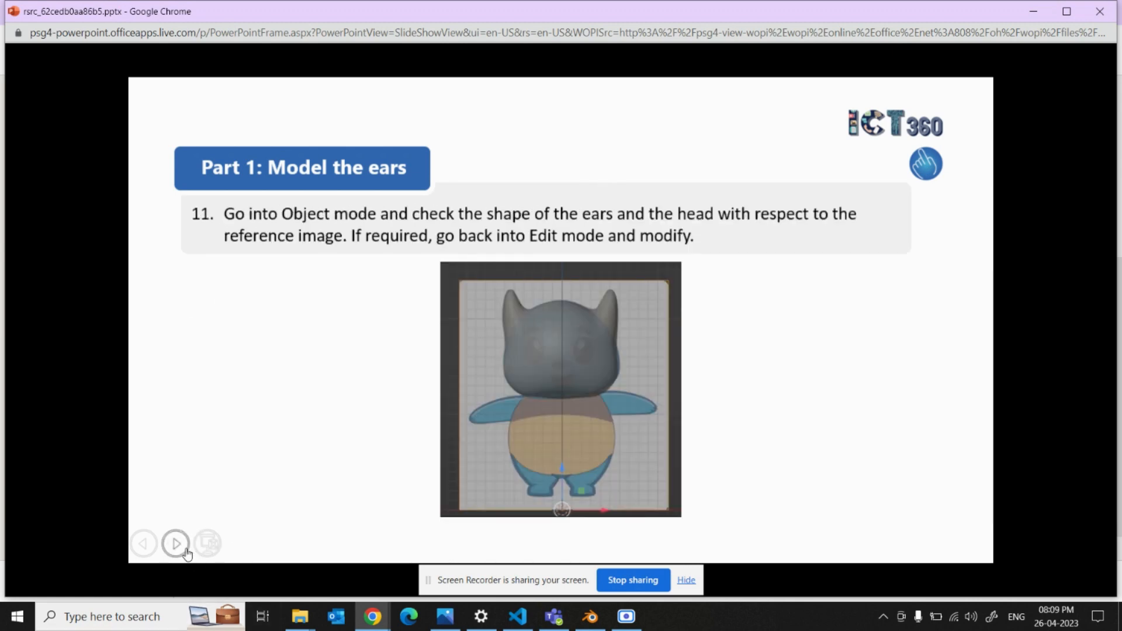
left_click(187, 554)
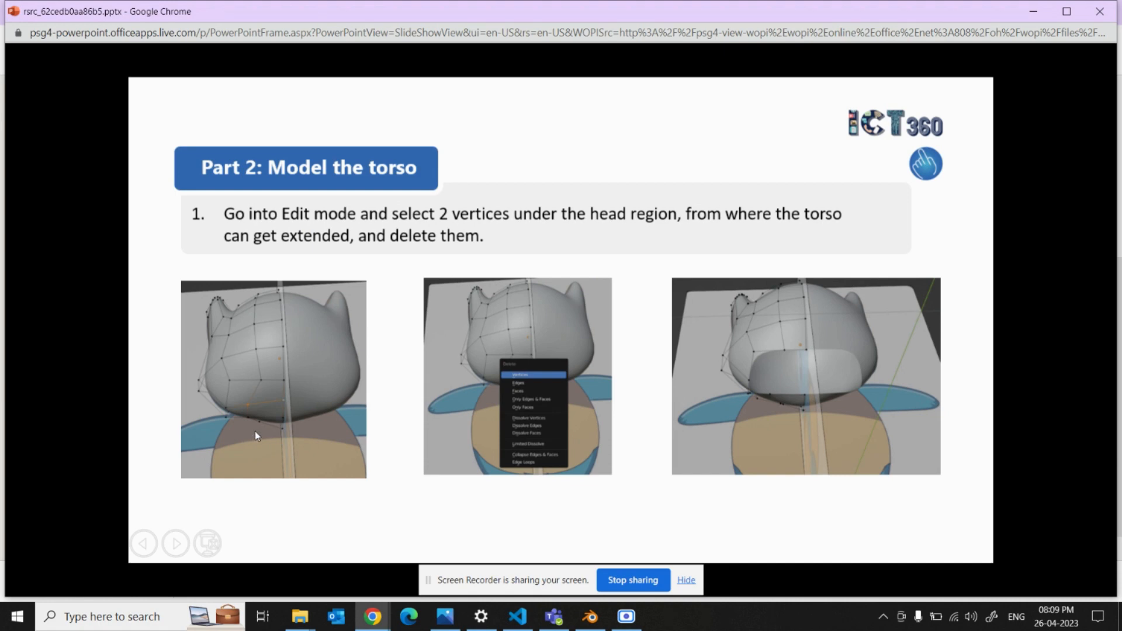
key("ctrl+plus")
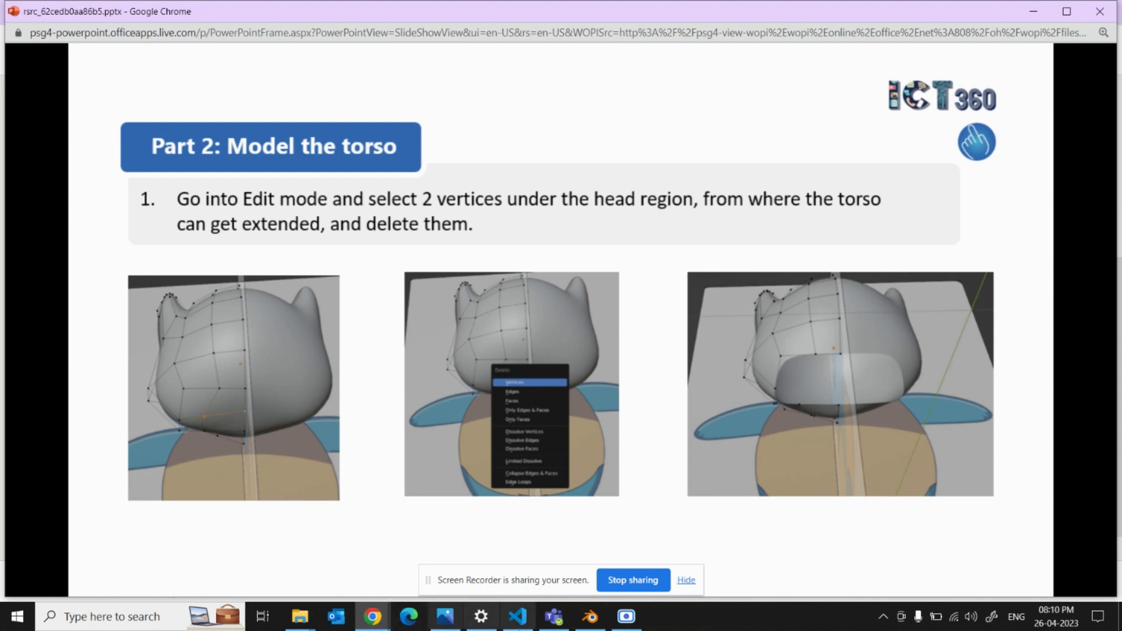
left_click(591, 618)
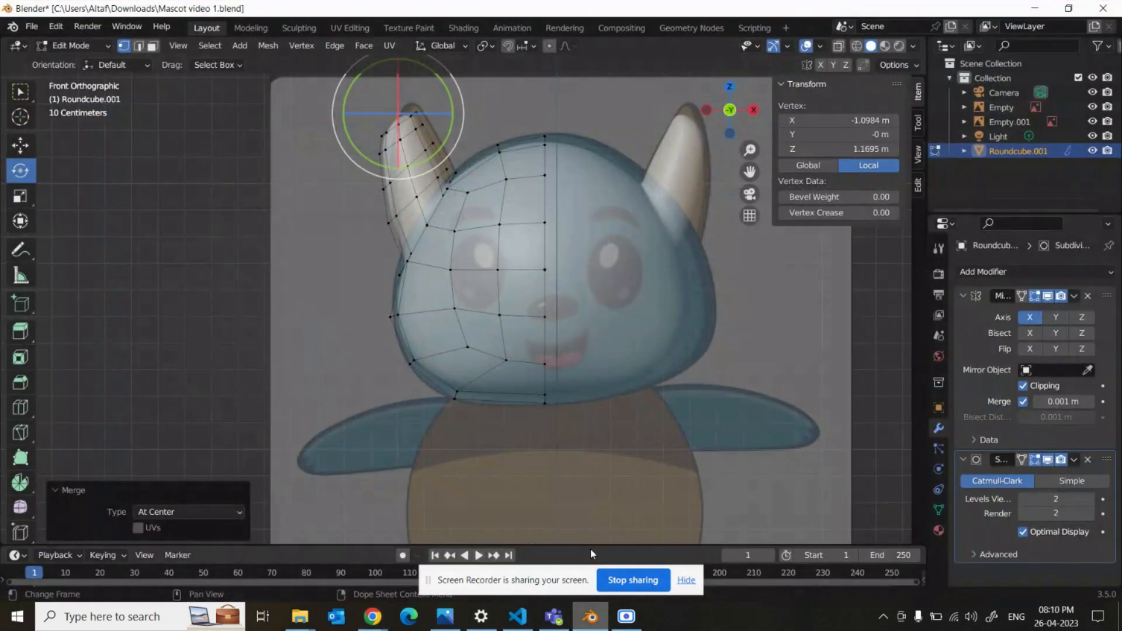
scroll(538, 450, "up", 1)
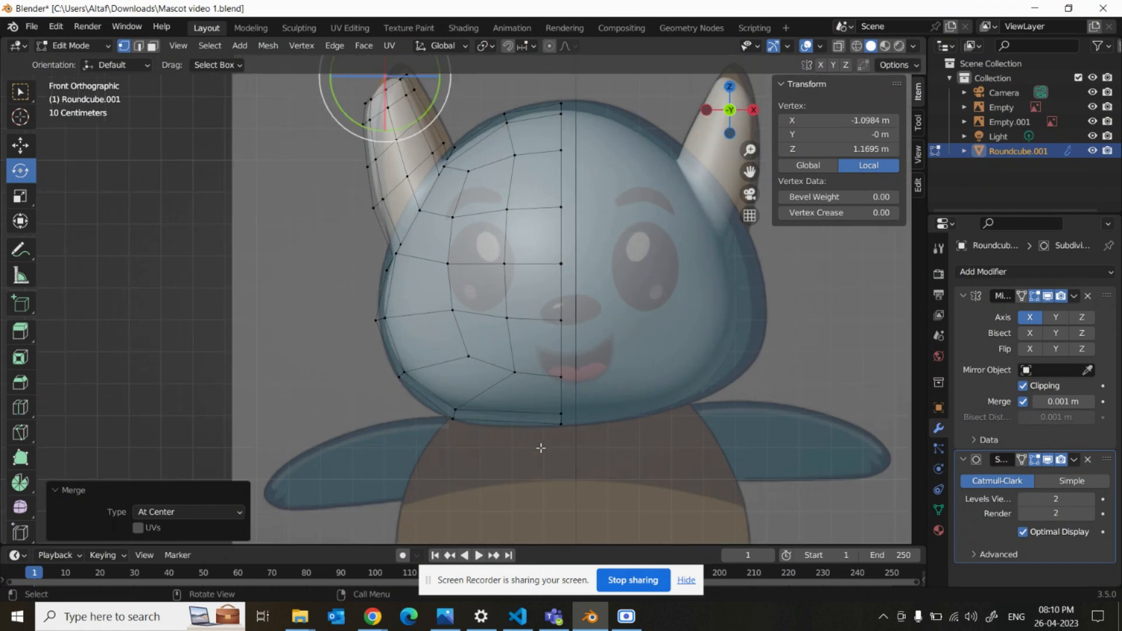
left_click_drag(428, 460, 591, 421)
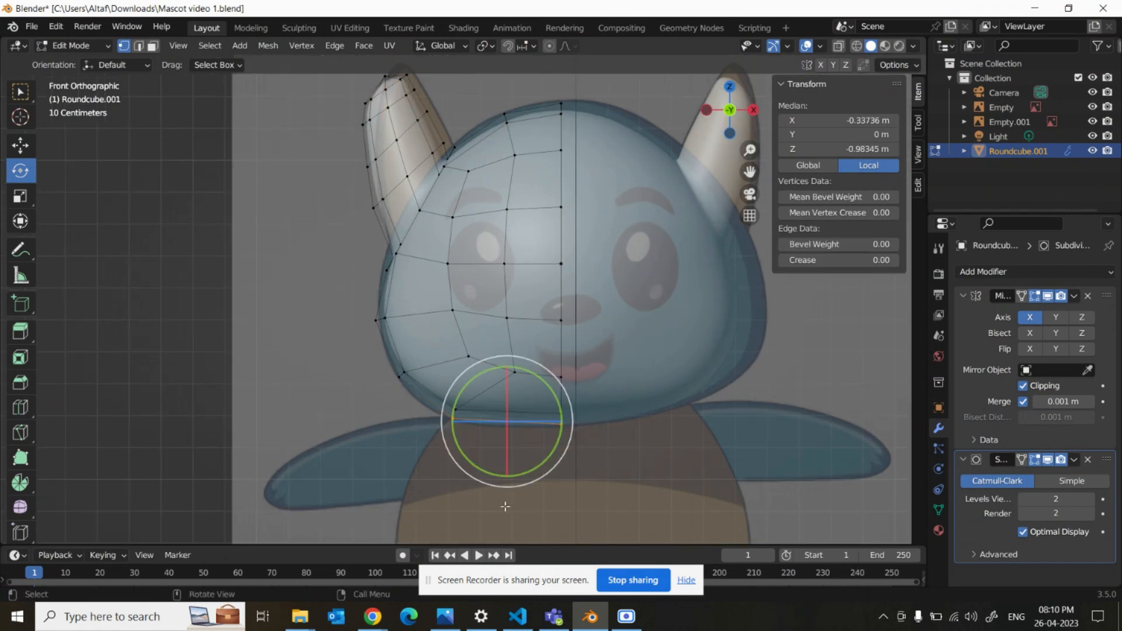
left_click(454, 503)
left_click_drag(410, 485, 622, 418)
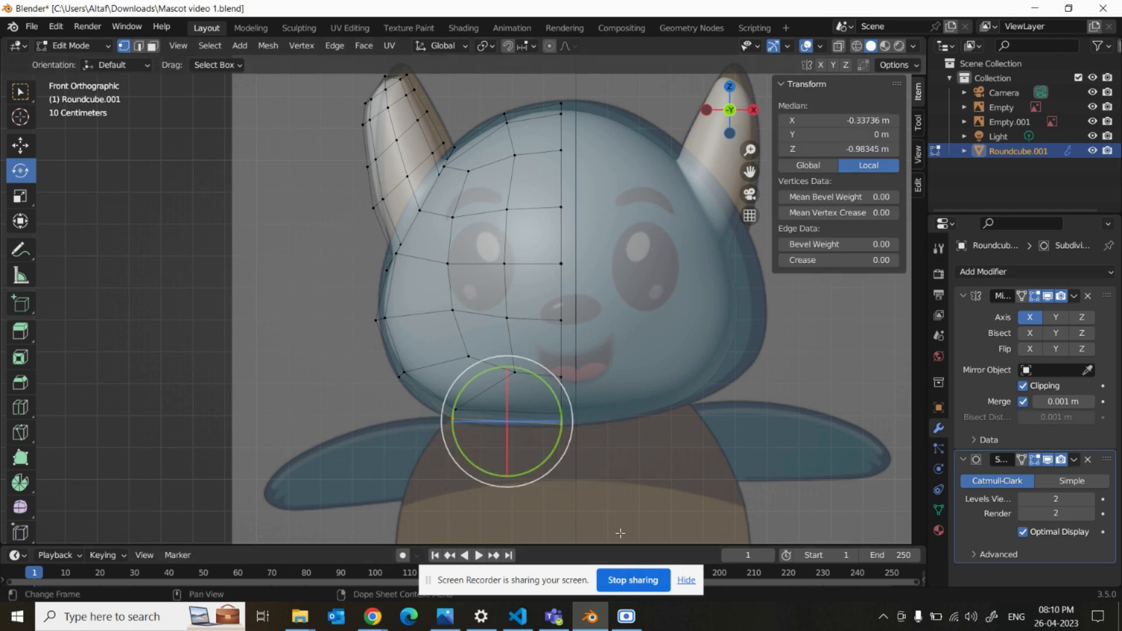
left_click(732, 359)
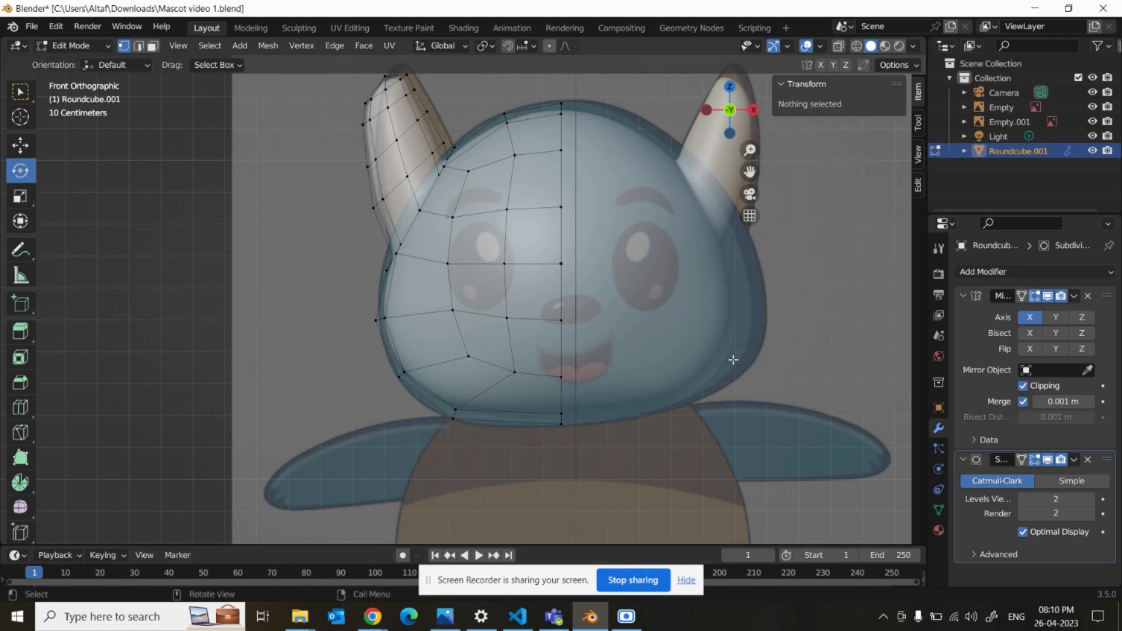
In wireframe shading, box-select the lowest row of vertices under the head and delete them to open a hole for the torso.
left_click(857, 46)
middle_click_drag(642, 341, 567, 391)
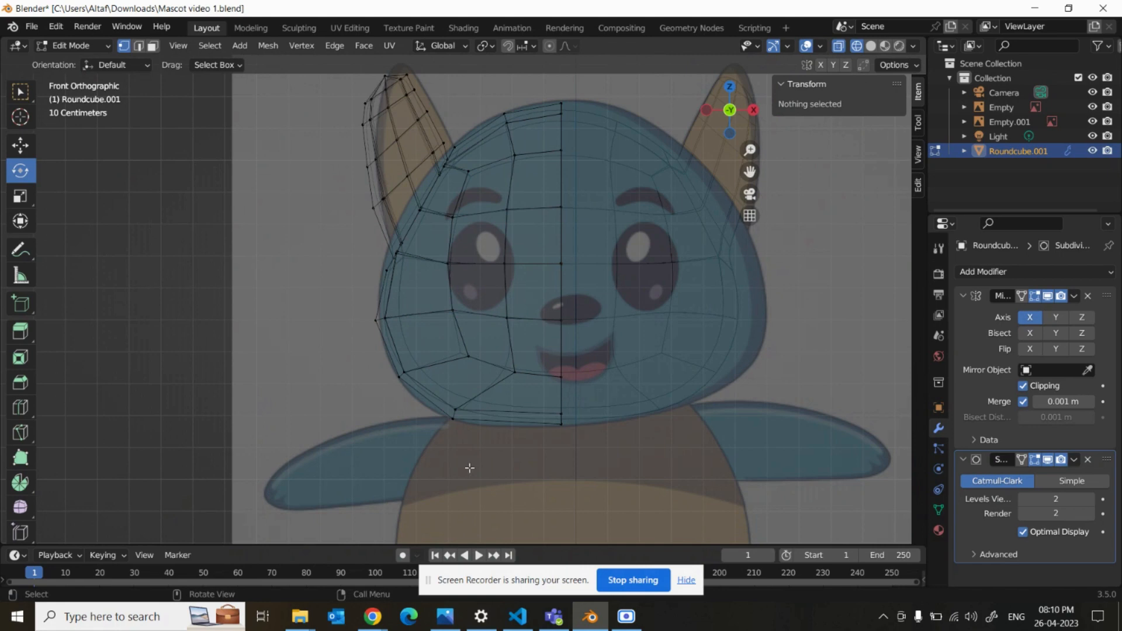
left_click_drag(421, 466, 604, 417)
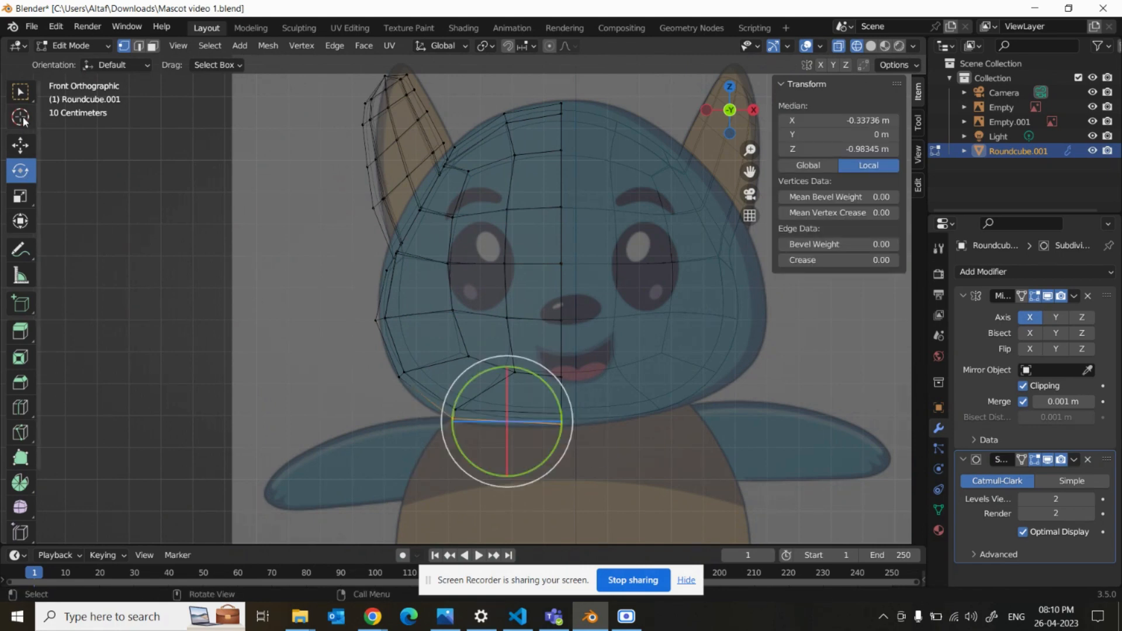
left_click(21, 93)
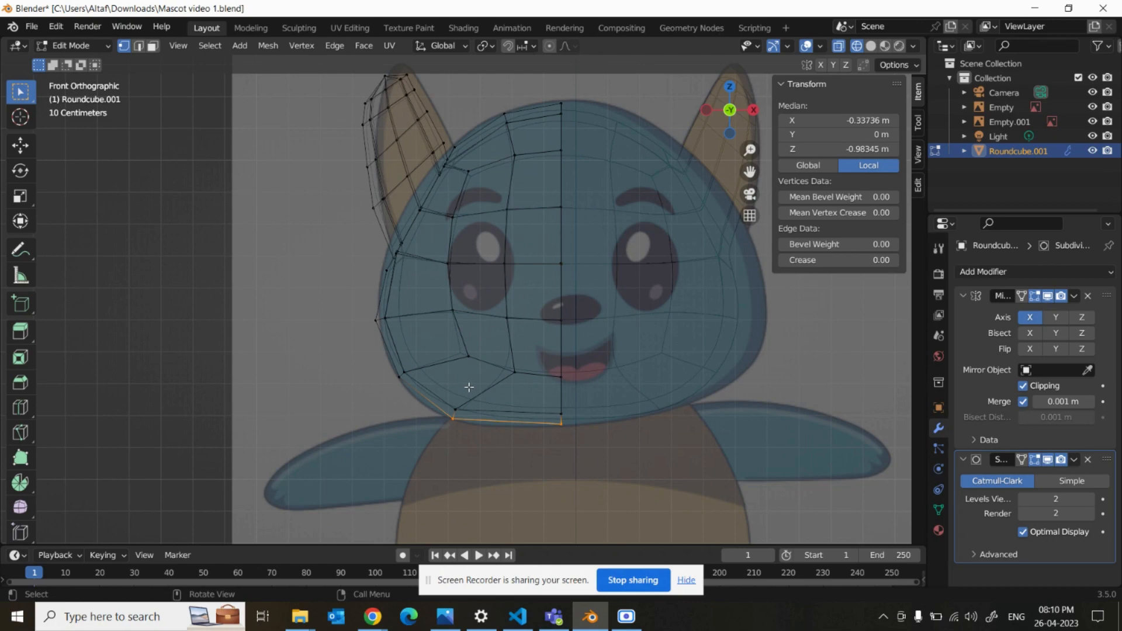
key("x")
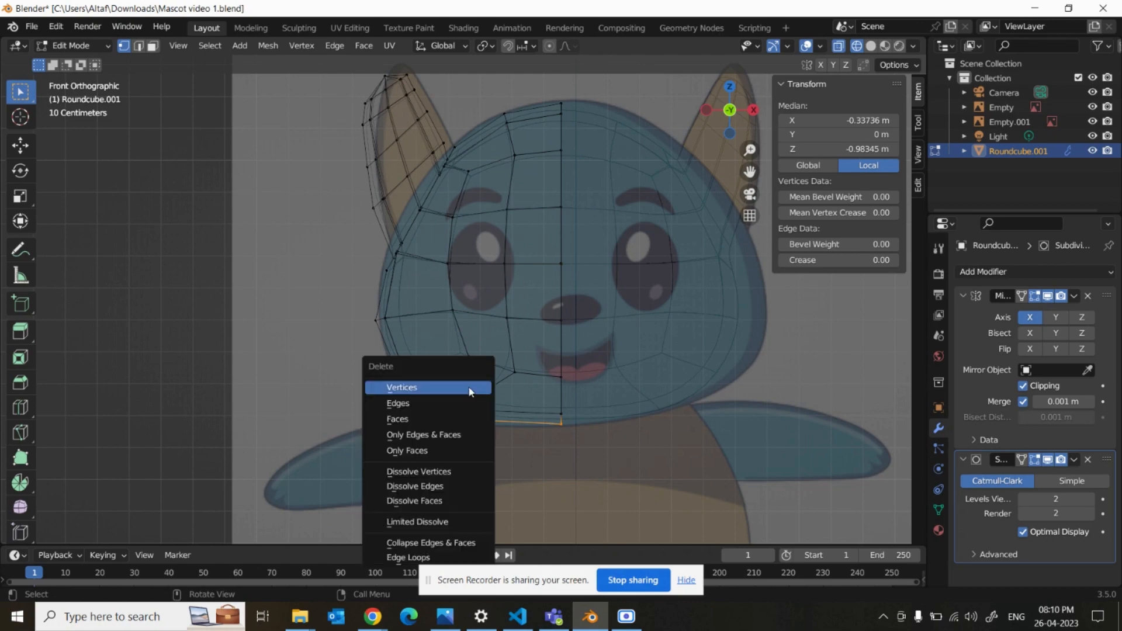
left_click(471, 392)
middle_click_drag(513, 464, 556, 515)
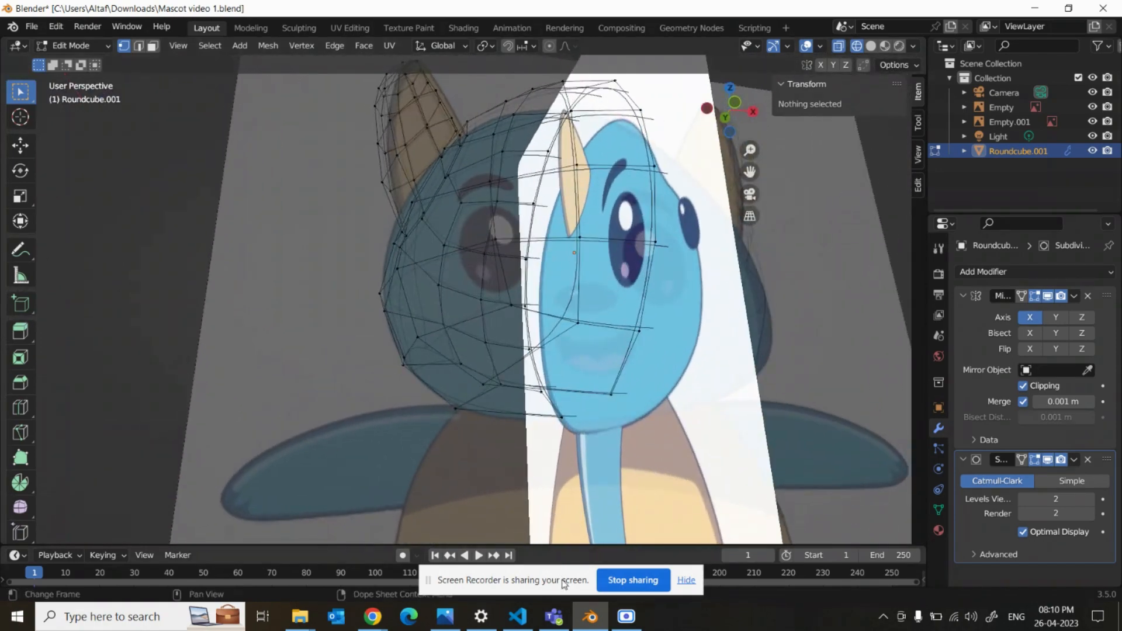
Switch to the Chrome slideshow and read torso instructions 2 and 3 on selecting the vertex loop and making it circular.
left_click(597, 623)
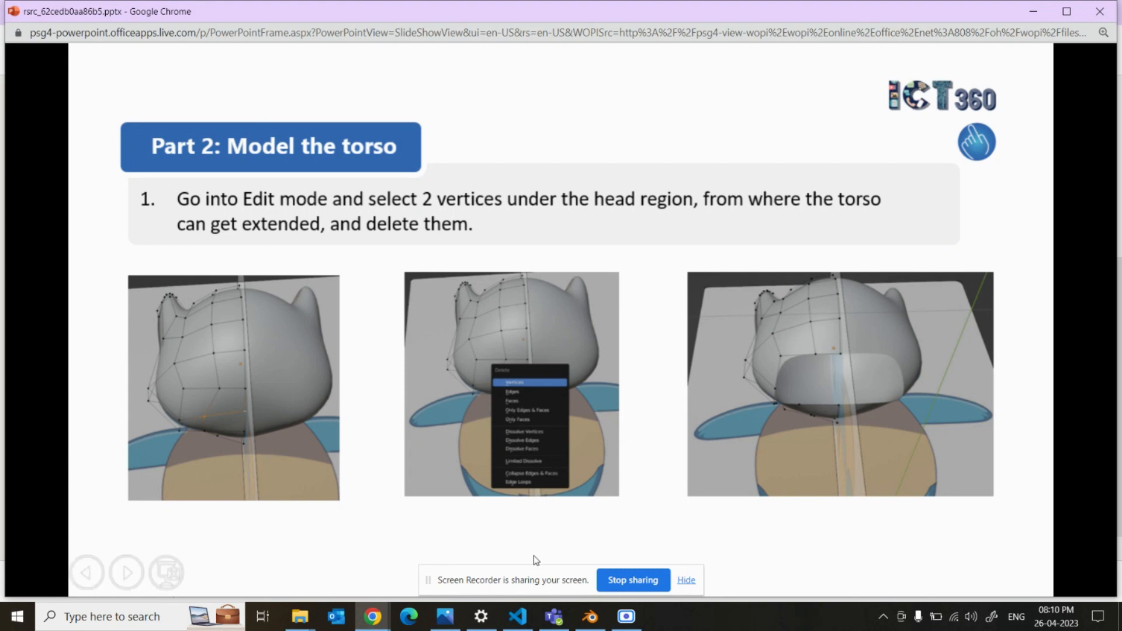
left_click(126, 573)
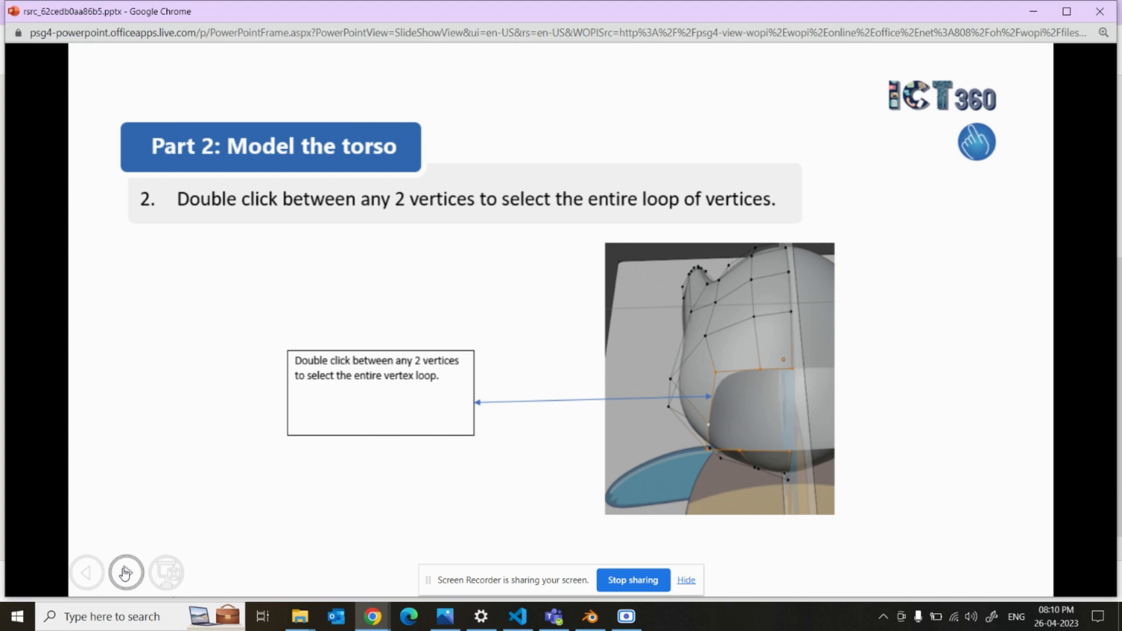
left_click(126, 574)
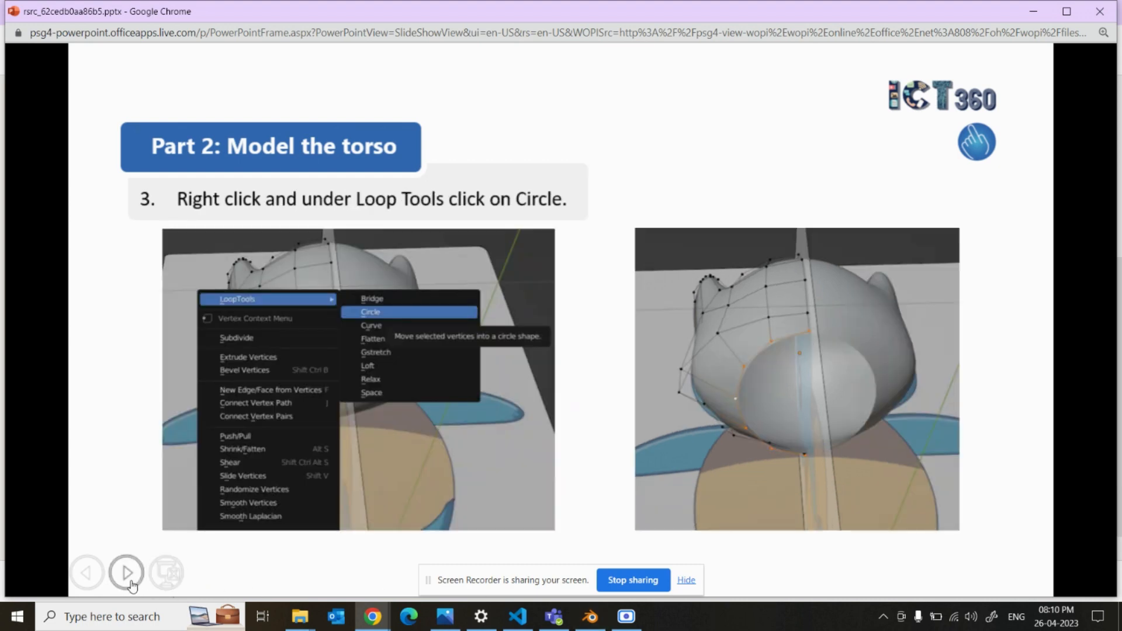
Switch to Blender and set the viewport to solid shading for a view of the head's open underside.
left_click(589, 616)
middle_click_drag(573, 420, 587, 348)
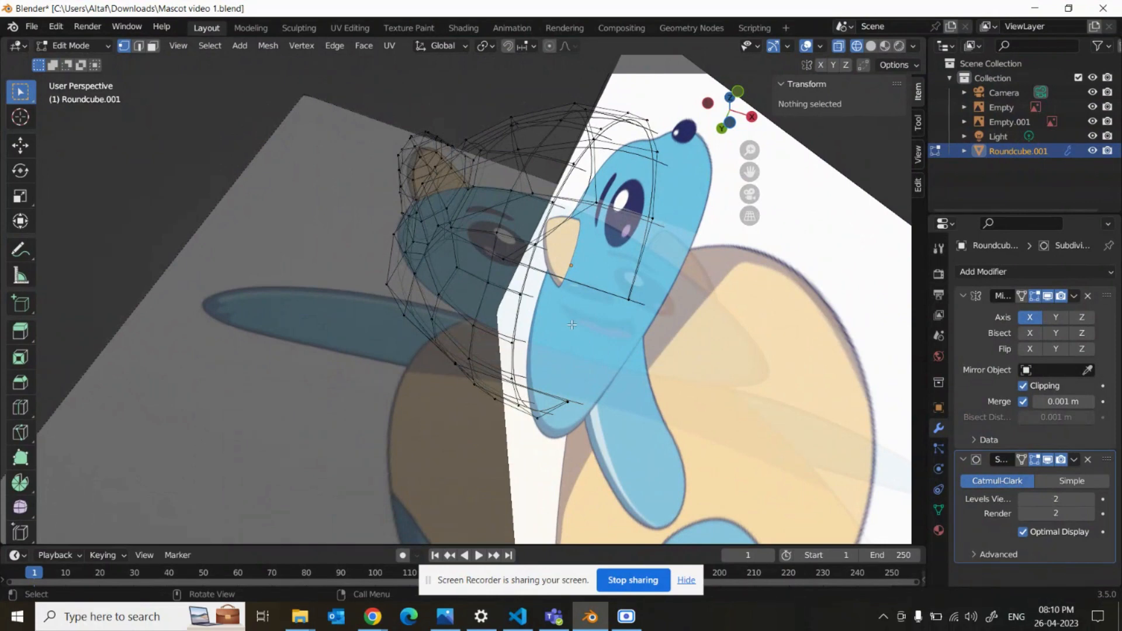
left_click(635, 279, "alt")
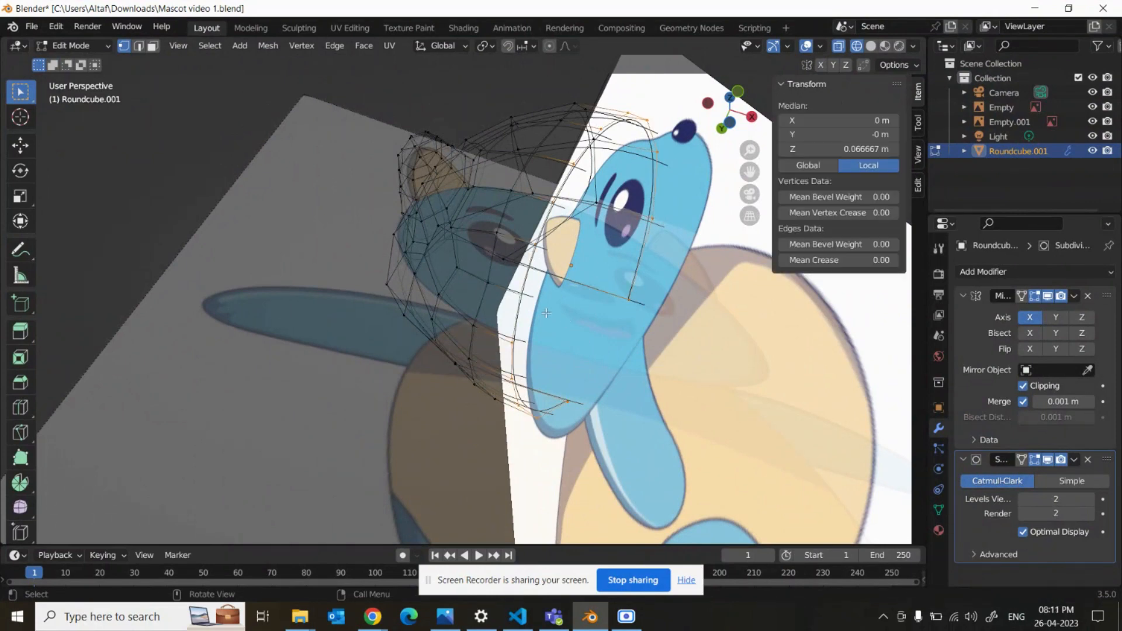
left_click(870, 46)
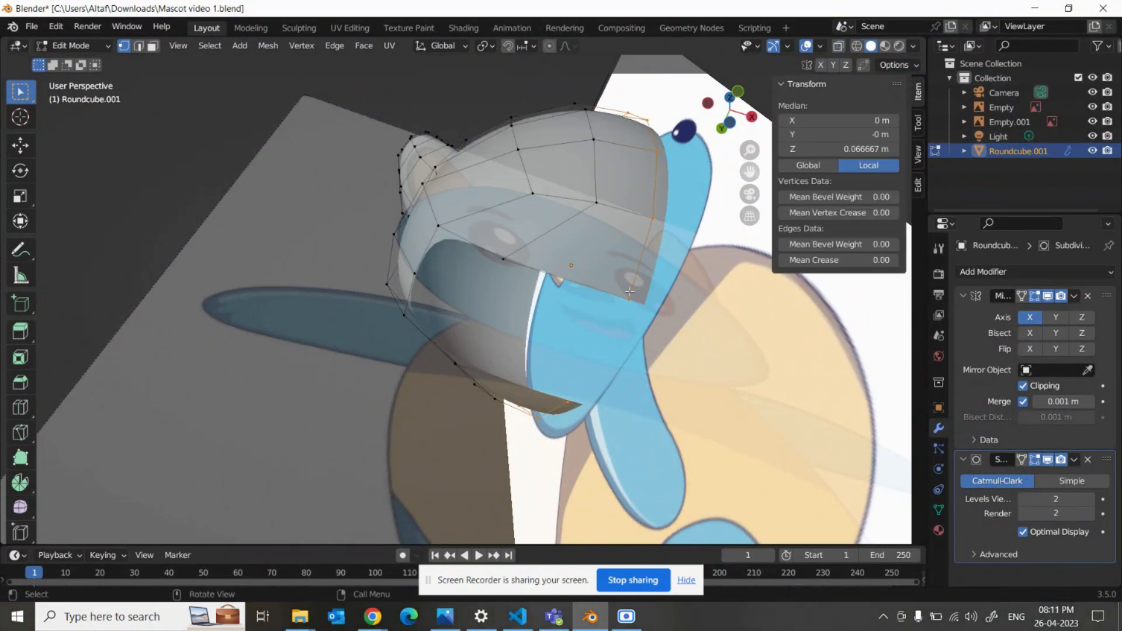
Select the vertex loop around the open hole under the head and return to Front Orthographic view.
left_click(459, 279)
middle_click_drag(441, 276, 507, 303)
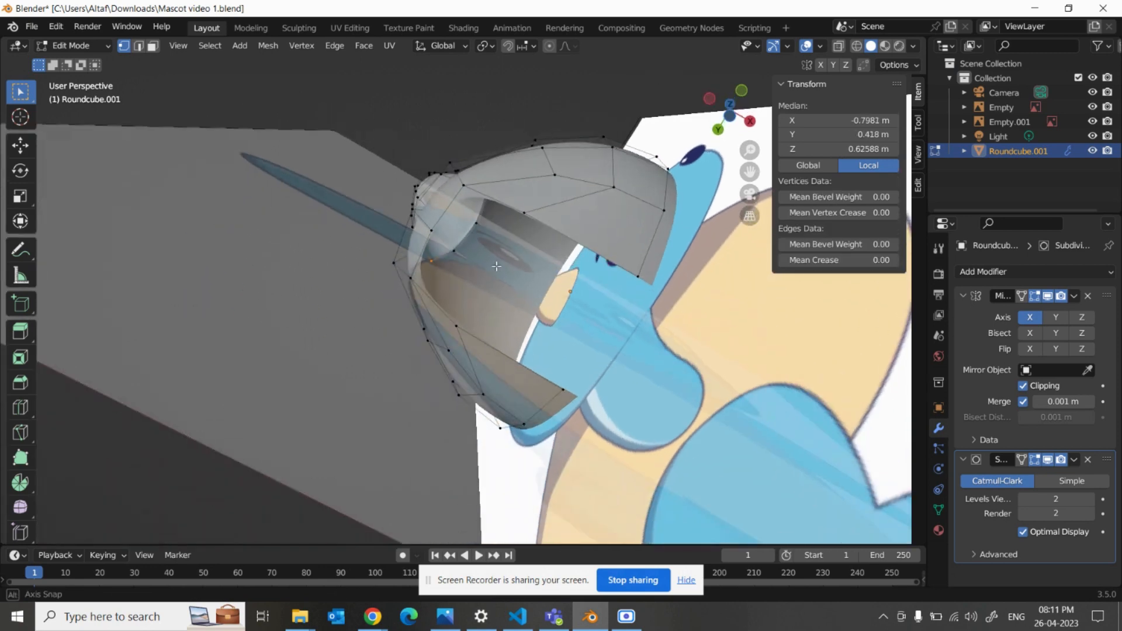
left_click(527, 257)
left_click(543, 304, "alt")
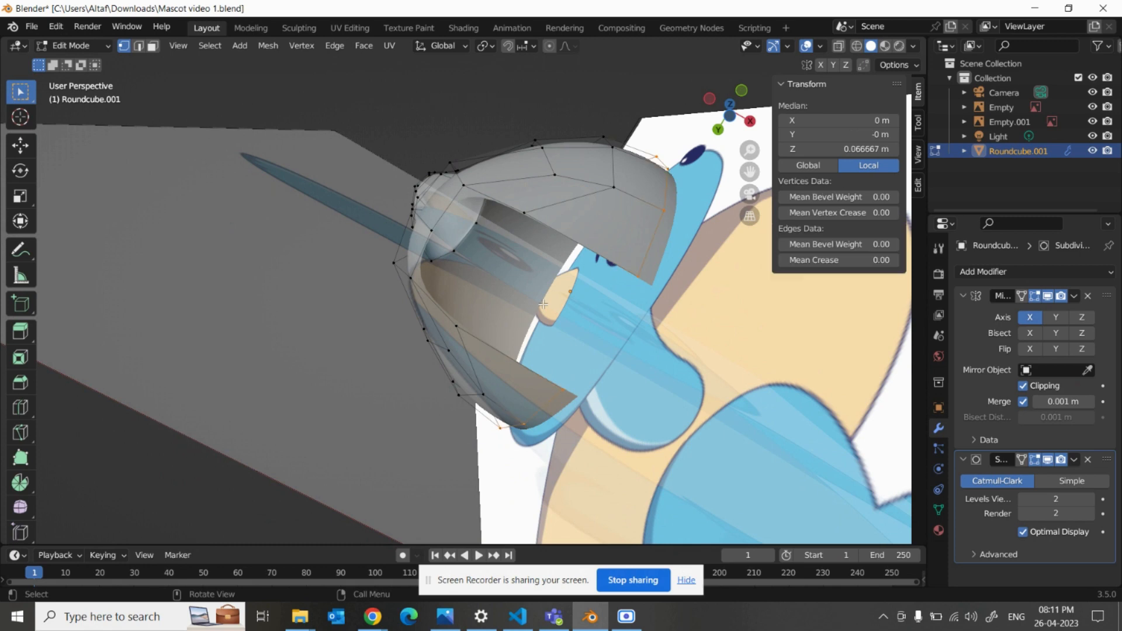
mouse_move(515, 321)
middle_mouse_down()
mouse_move(574, 319)
mouse_move(534, 364)
mouse_move(542, 317)
mouse_move(524, 260)
mouse_move(507, 314)
middle_mouse_up()
left_click(533, 364)
left_click(534, 365, "alt")
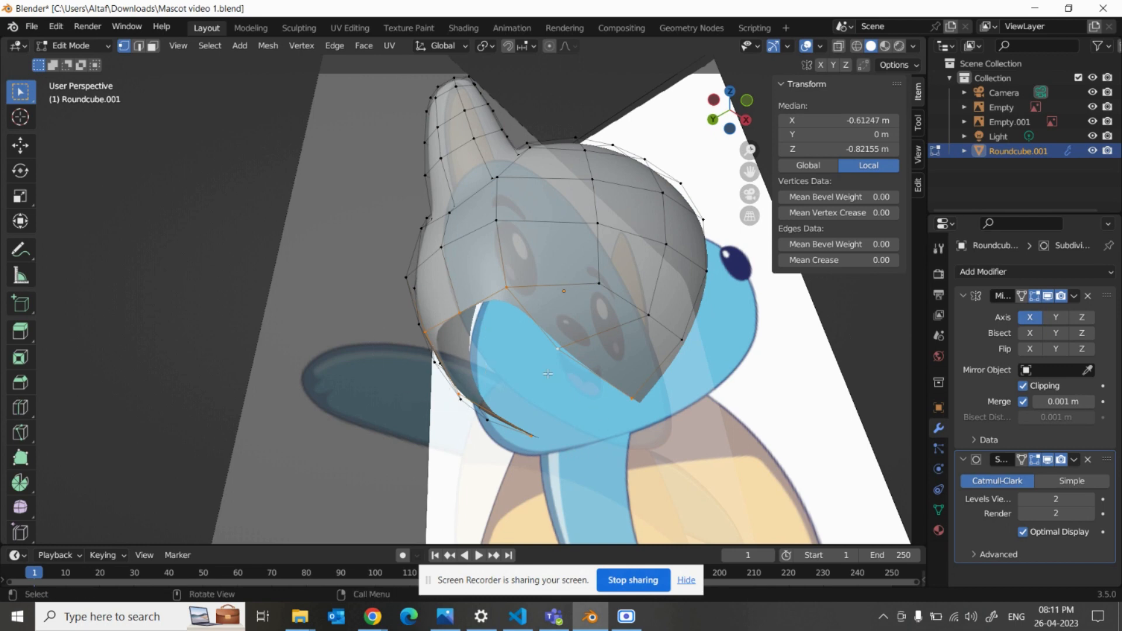
key("KP_1")
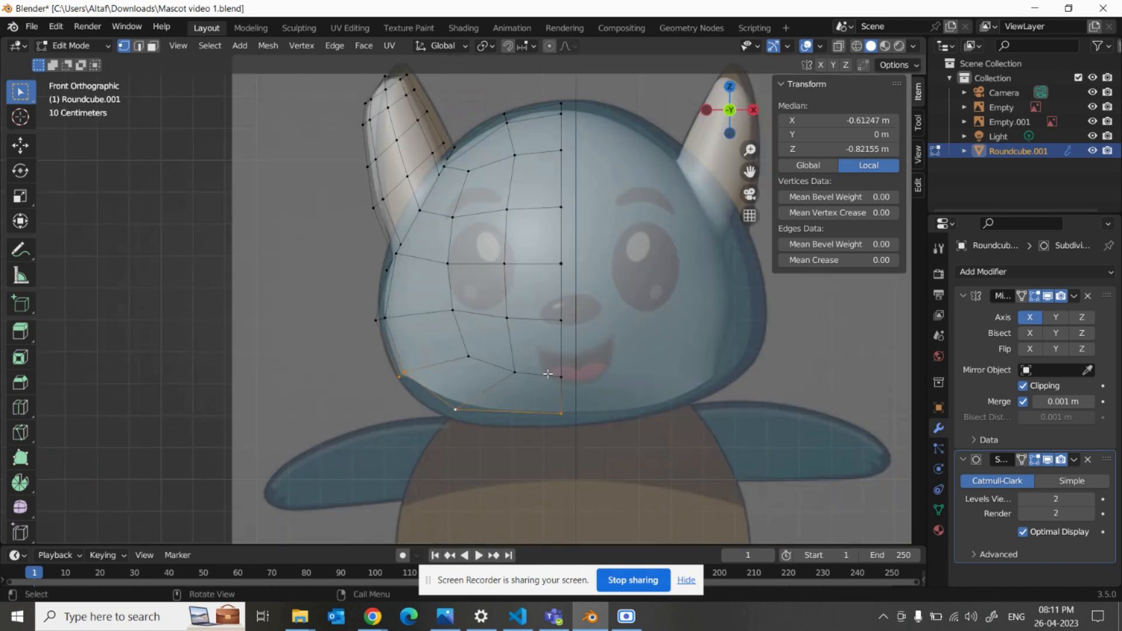
Recheck torso instruction 3 in the Chrome slideshow, and apply LoopTools Circle to the selected hole loop in Blender.
left_click(591, 617)
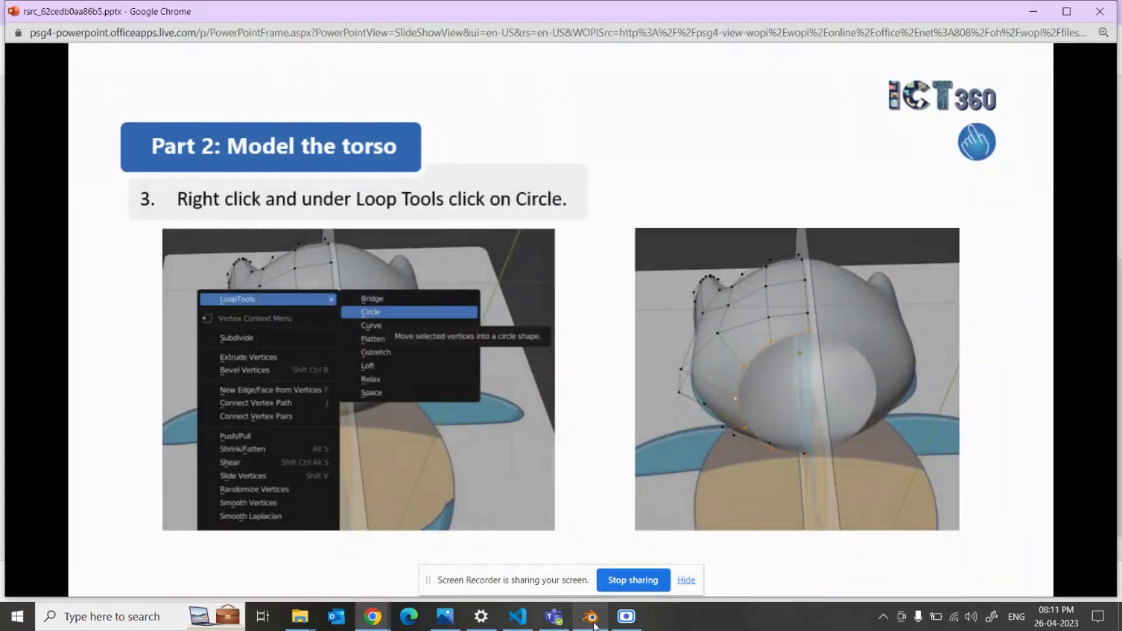
left_click(592, 616)
middle_click_drag(526, 475, 535, 373)
right_click(535, 373)
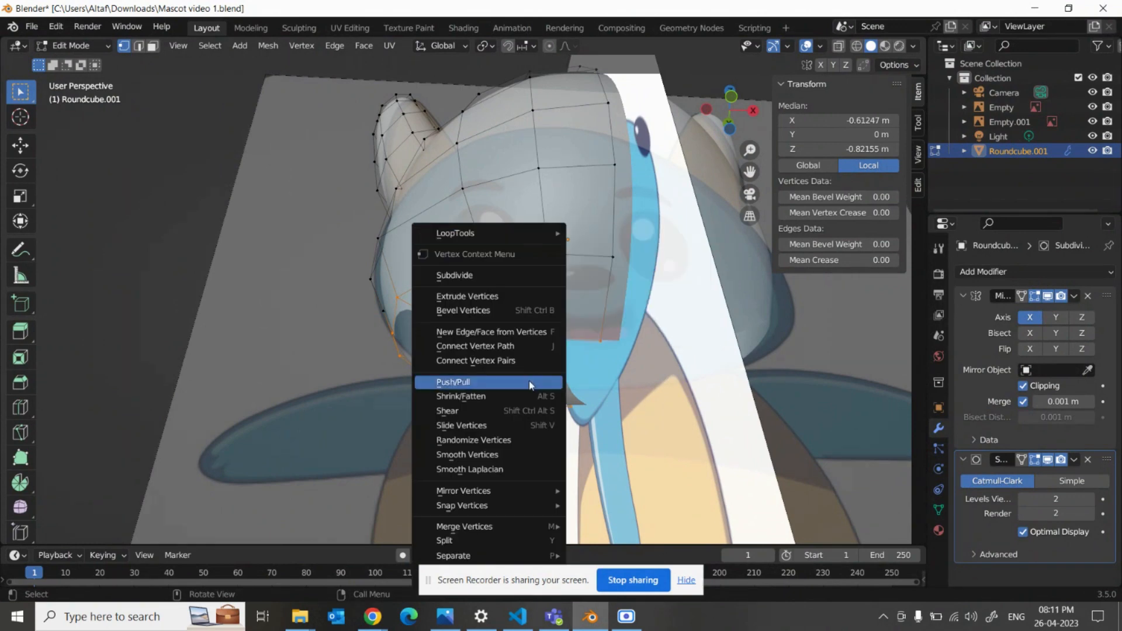
mouse_move(519, 235)
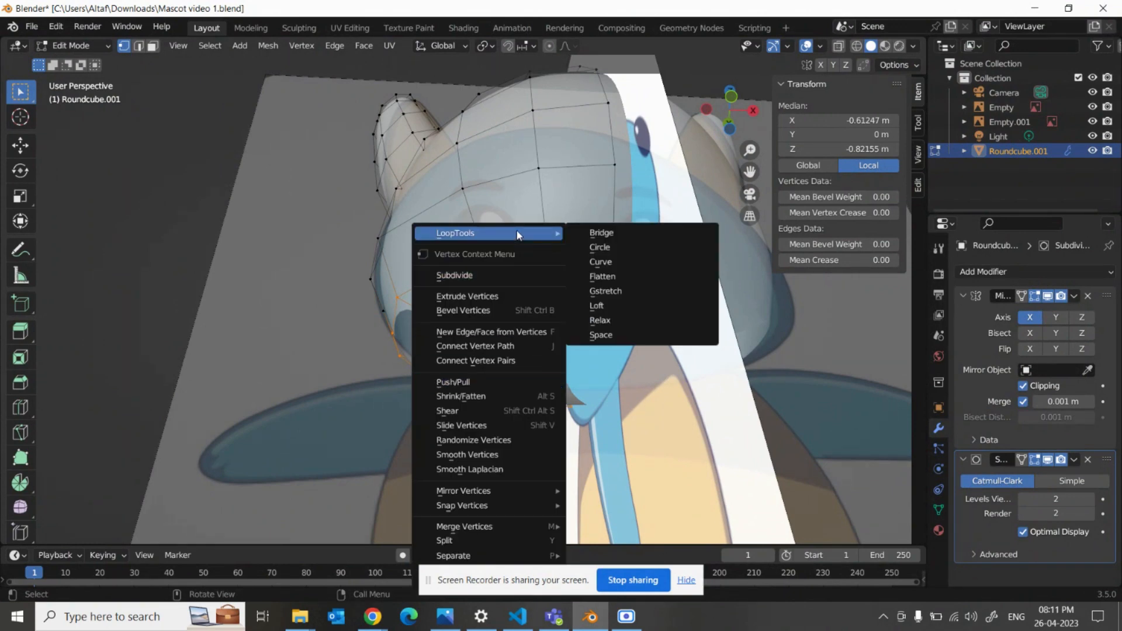
left_click(618, 246)
middle_click_drag(609, 269, 607, 433)
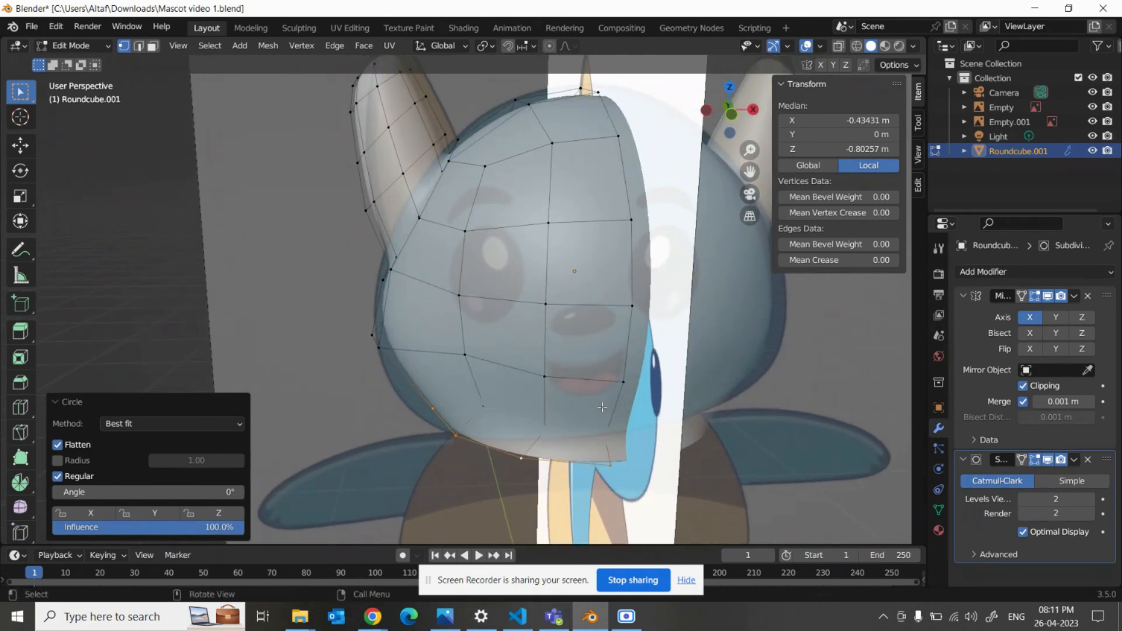
Switch to the Chrome slideshow, read torso instruction 4 on extruding and scaling the torso, and return to Blender.
key("alt+Tab")
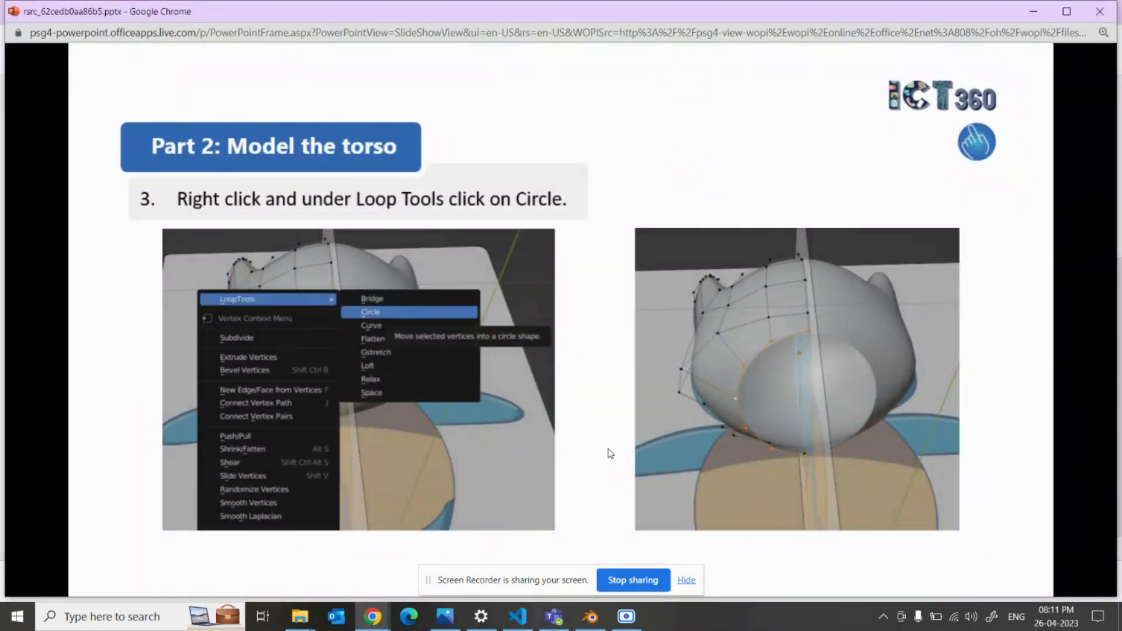
left_click(609, 454)
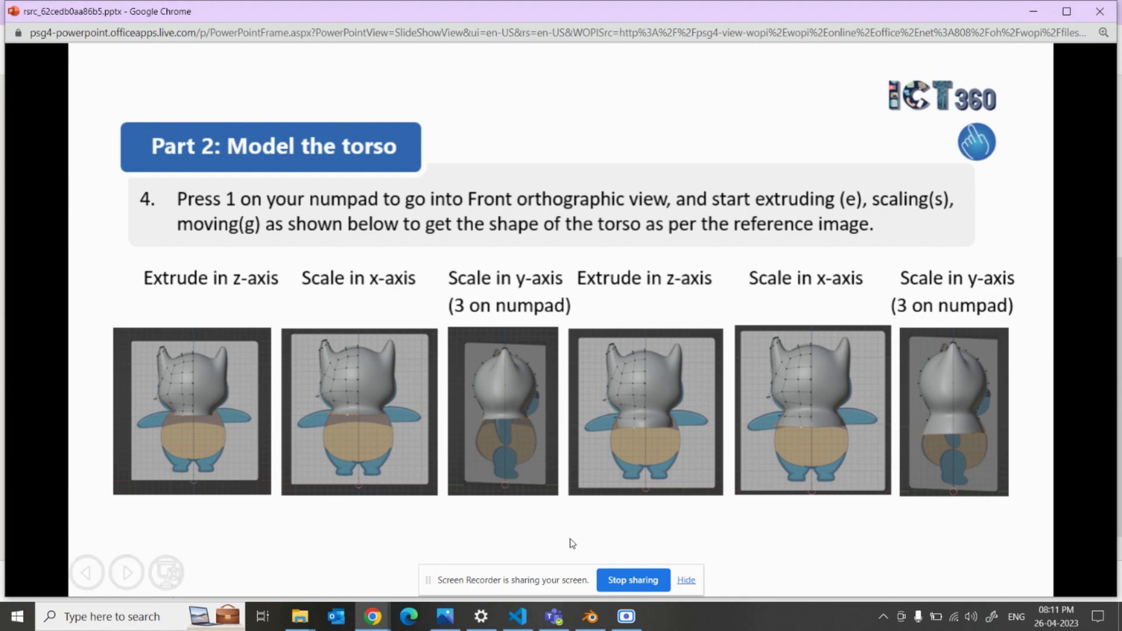
left_click(590, 617)
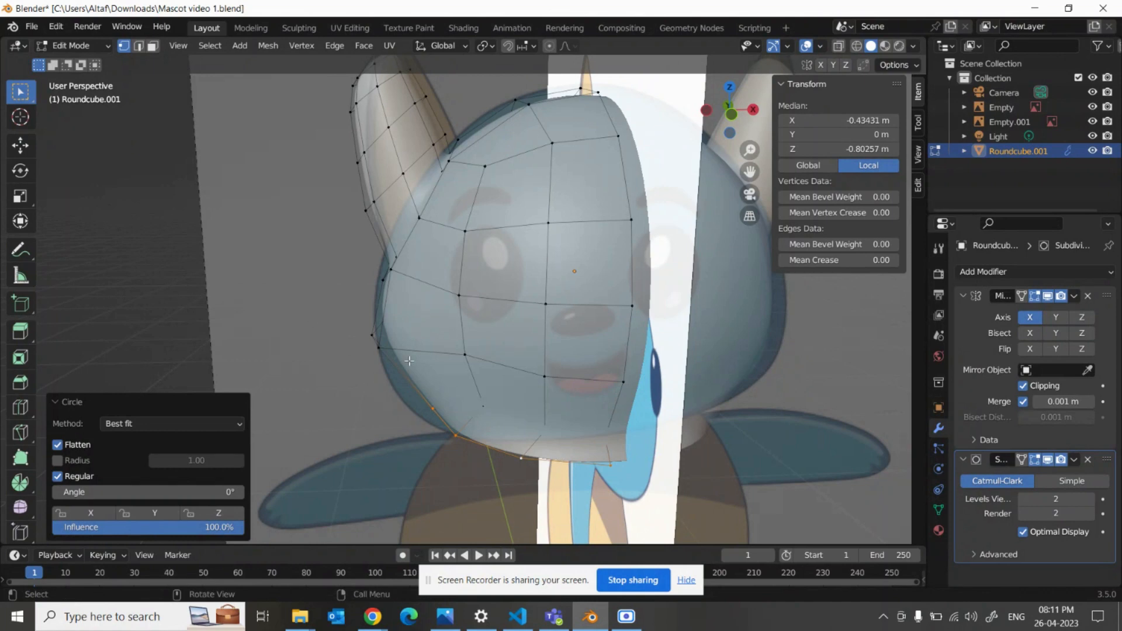
In Front Orthographic view, try extruding the hole loop 0.108 m down in Z and scaling it to 0.477 in X.
key("KP_1")
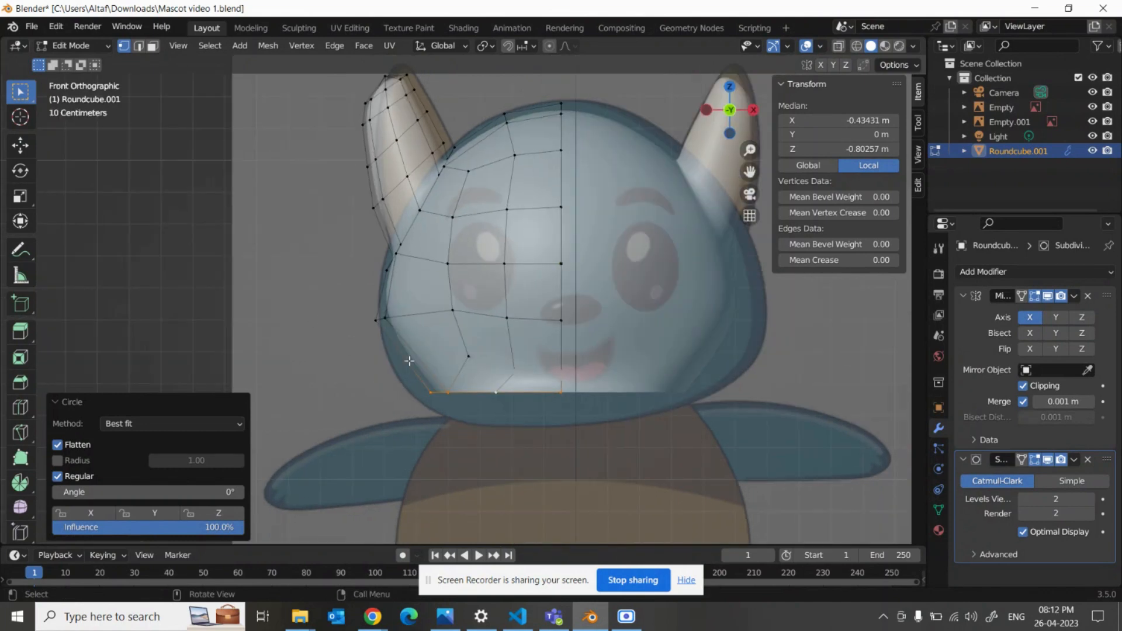
key("g")
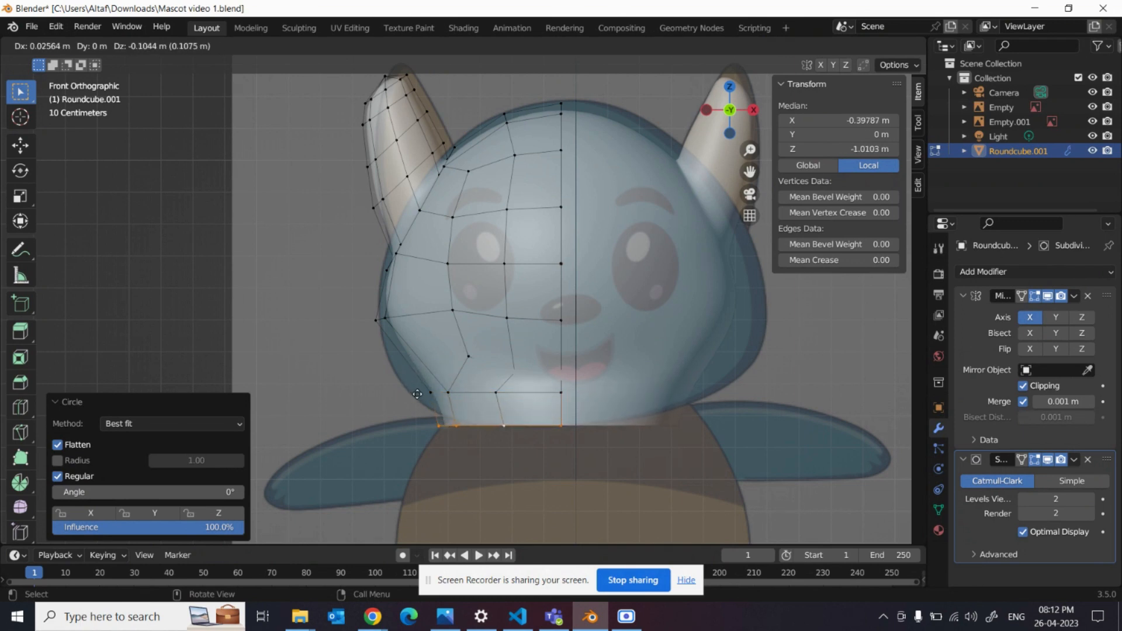
key("z")
left_click(421, 396)
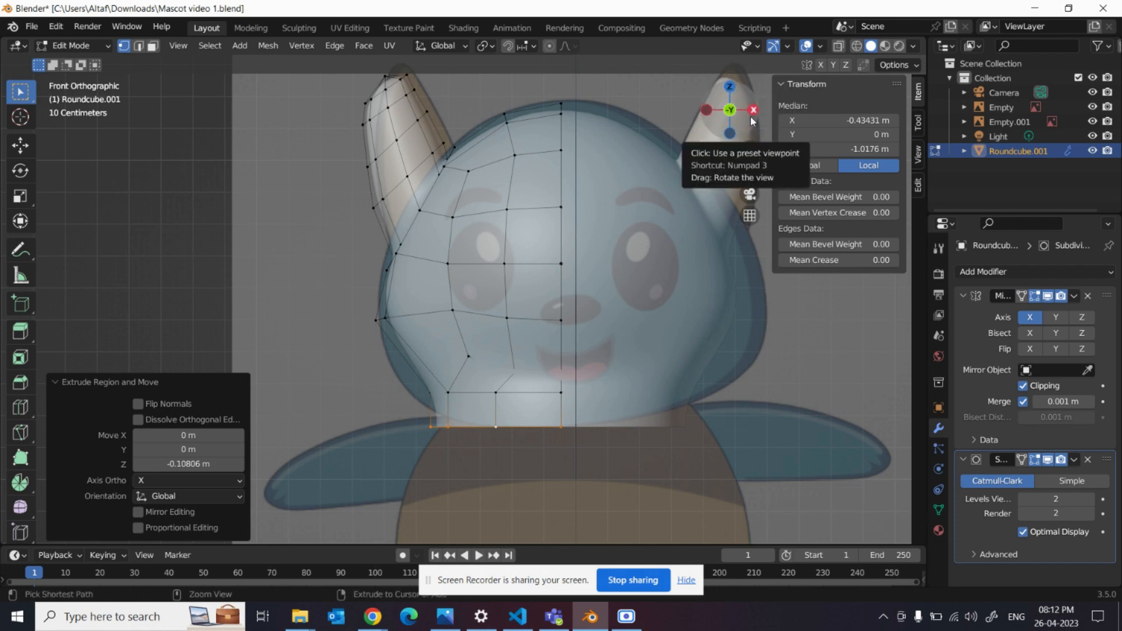
key("s")
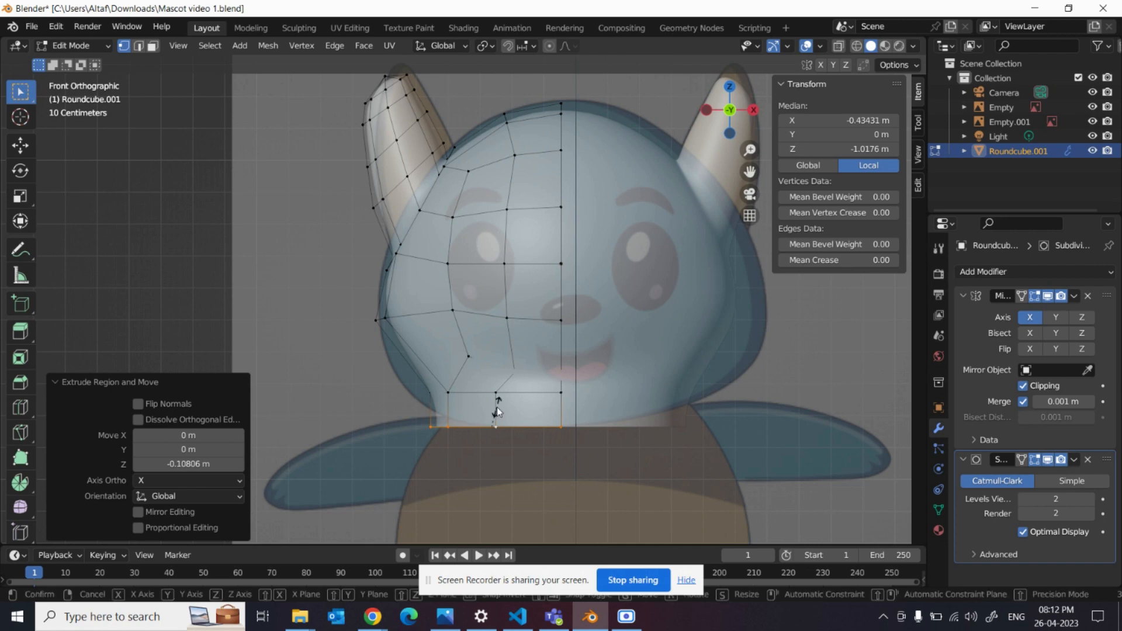
key("x")
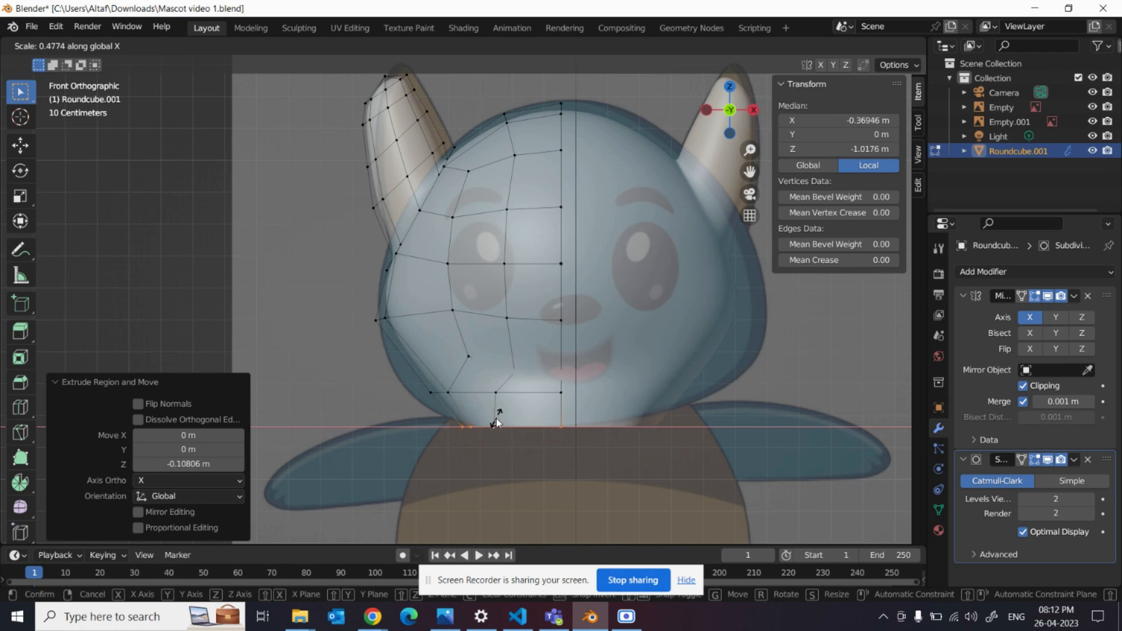
left_click(496, 423)
Try a second downward extrusion of 0.082 m, and undo it together with the previous neck extrusion and scaling.
key("g")
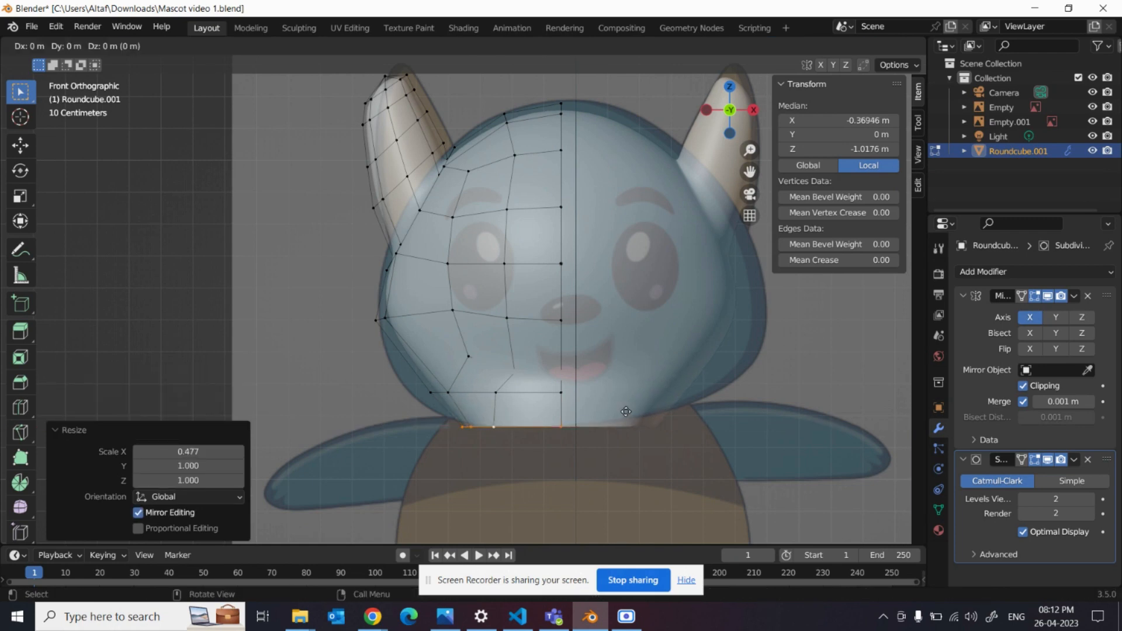
key("z")
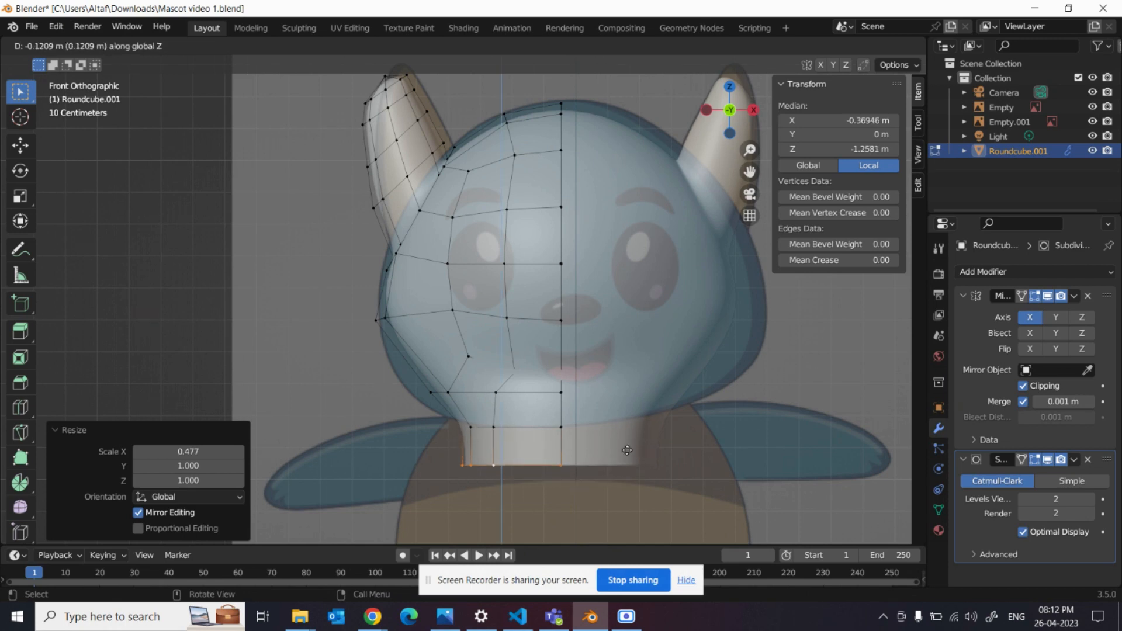
left_click(629, 439)
middle_click_drag(641, 442, 485, 450)
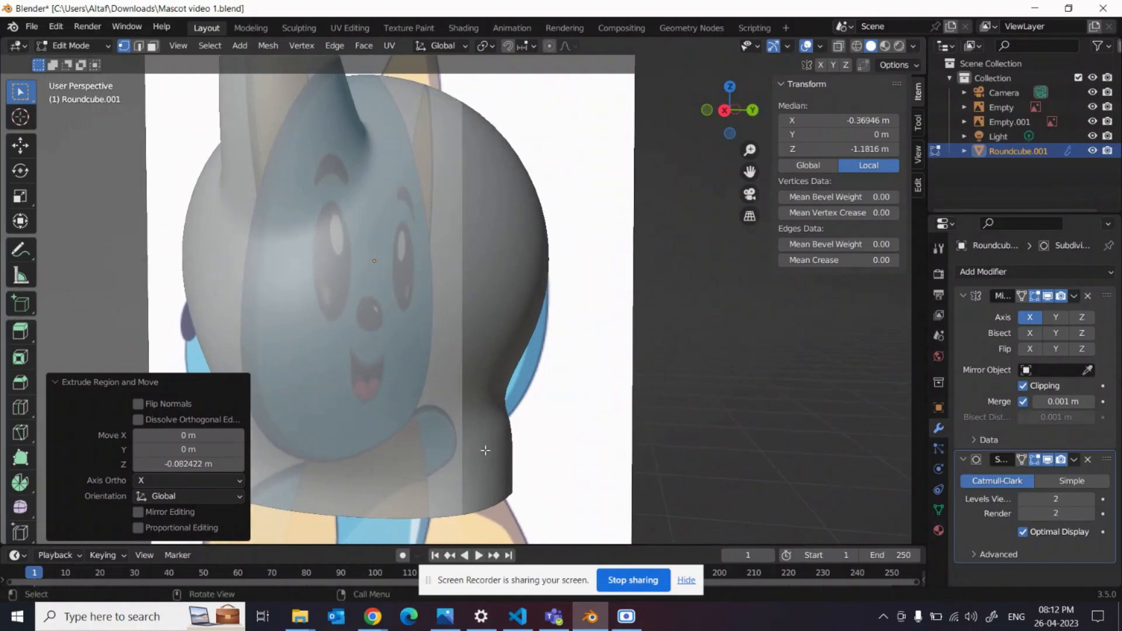
key("ctrl+z")
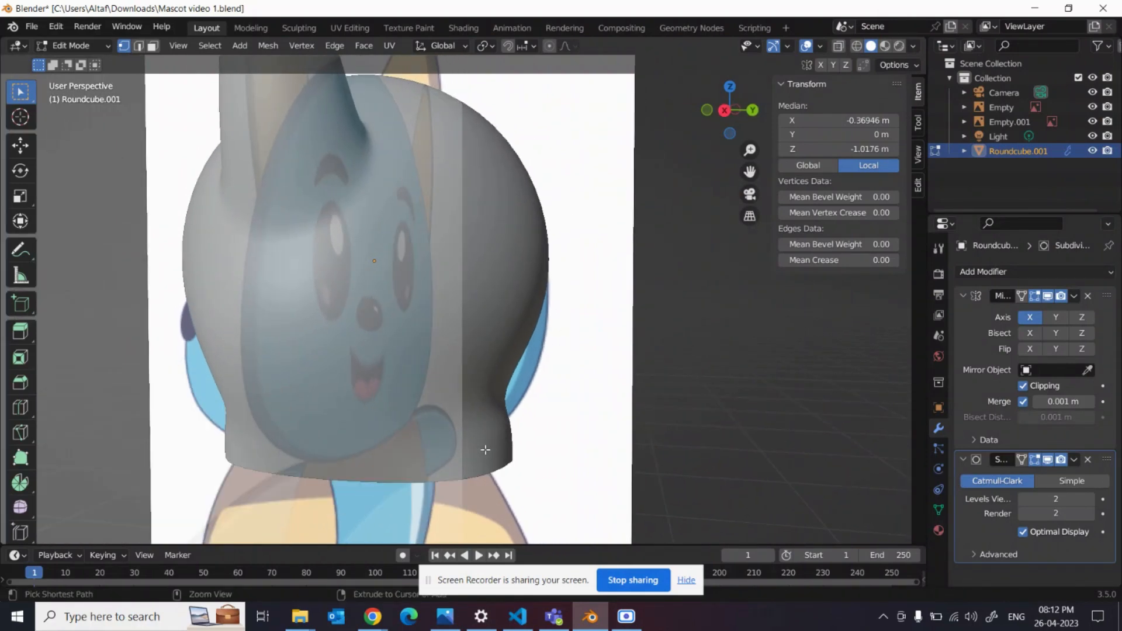
key("KP_1")
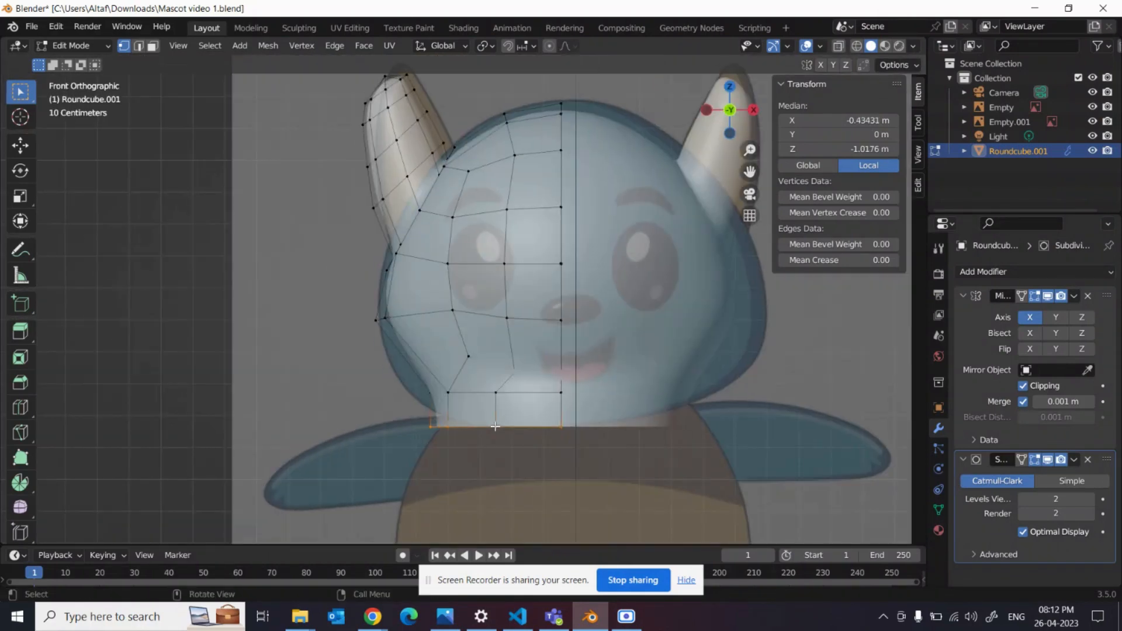
key("ctrl+z")
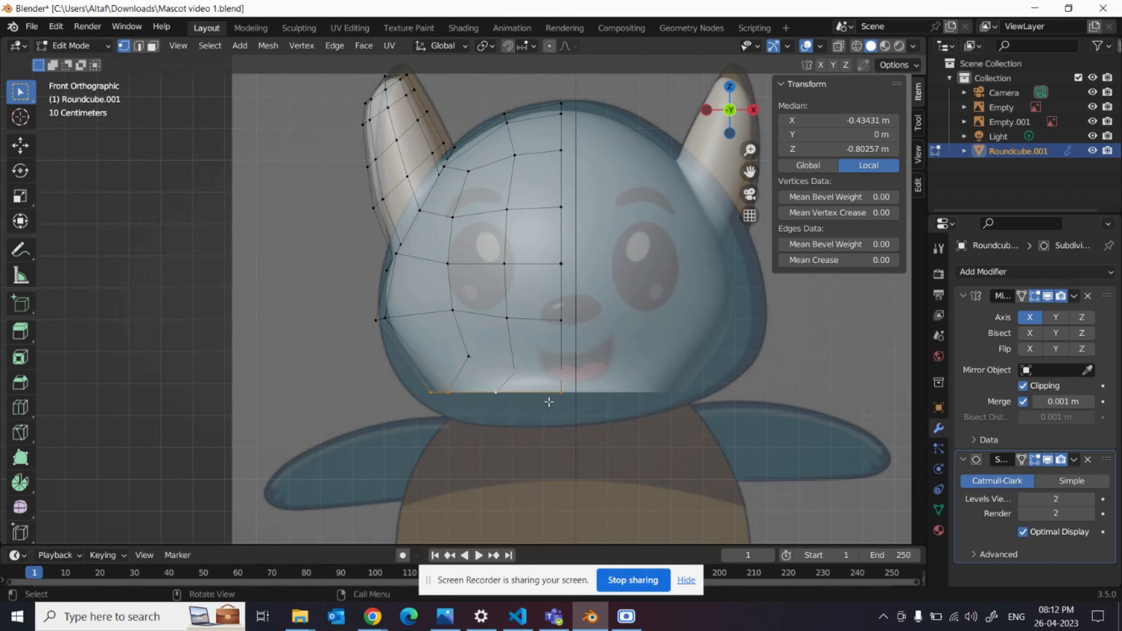
Extrude the circular loop about 0.119 m down along Z and scale it to 0.413 in X to match the neck.
key("g")
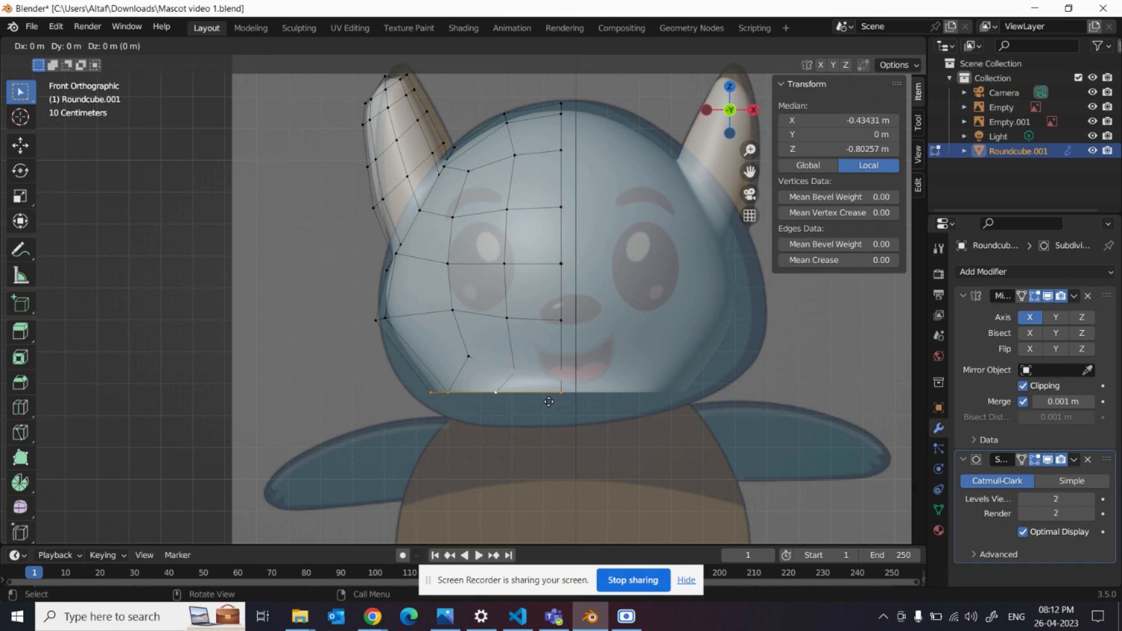
key("z")
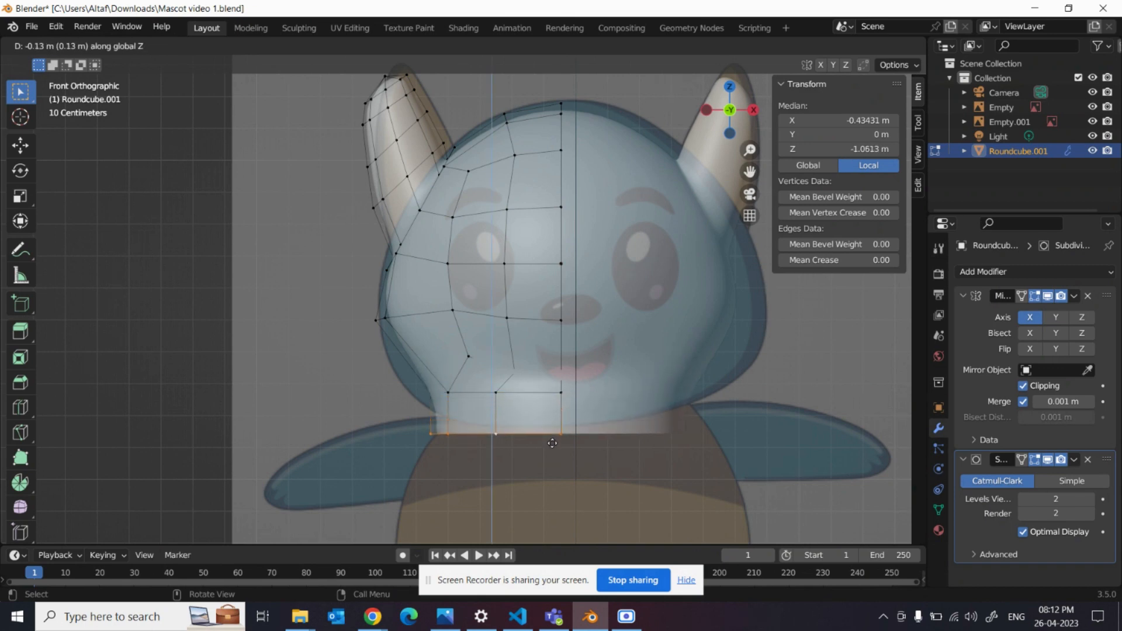
left_click(555, 440)
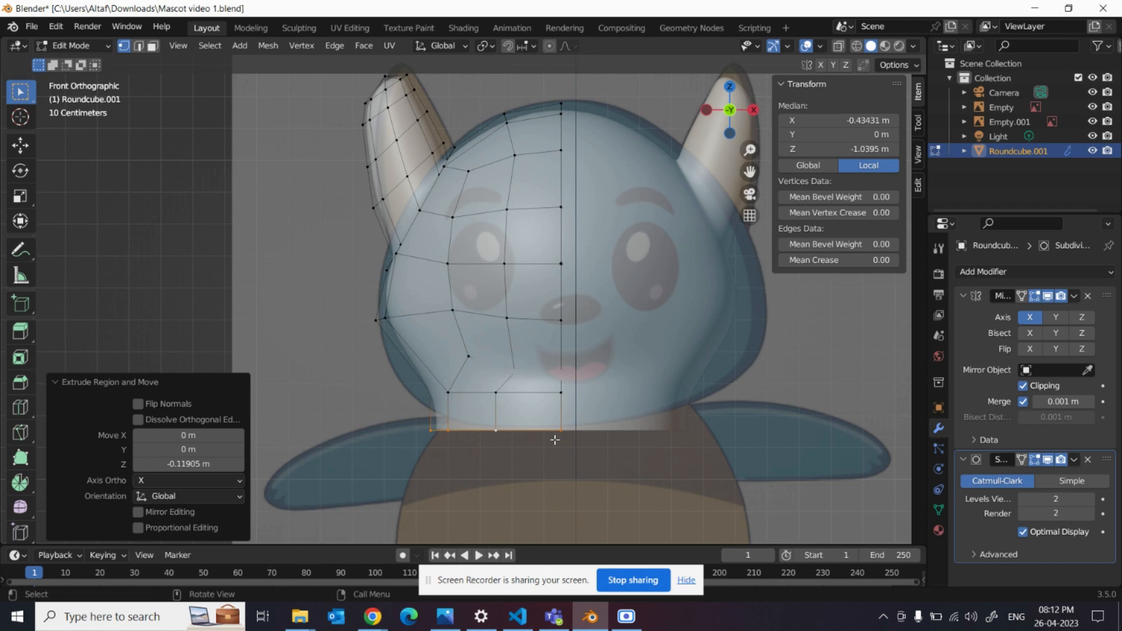
key("s")
key("x")
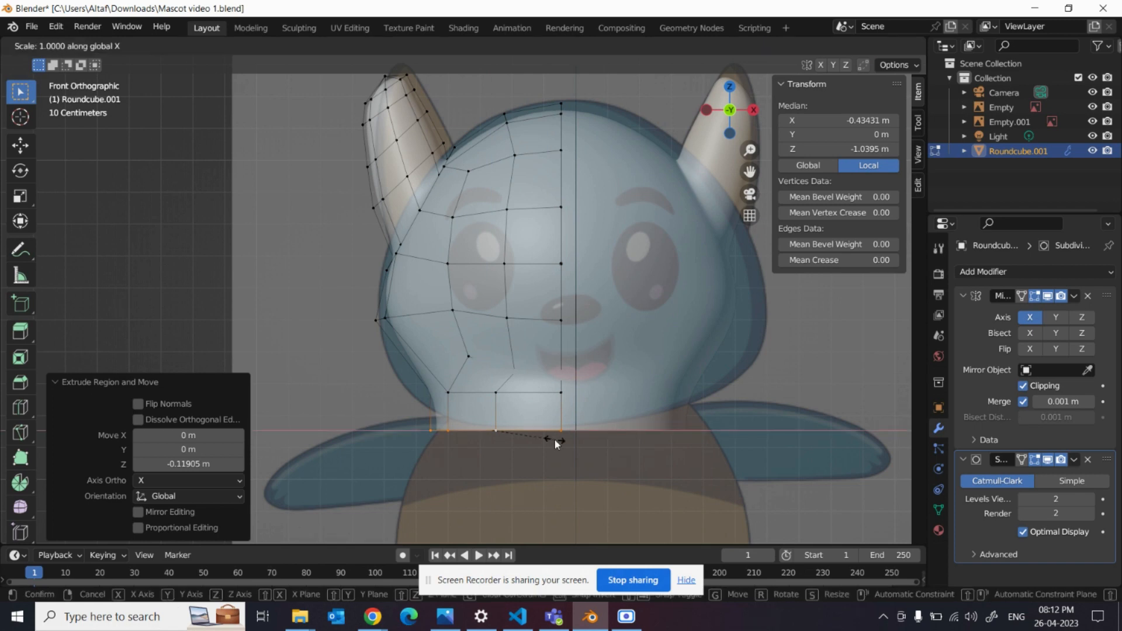
left_click(517, 436)
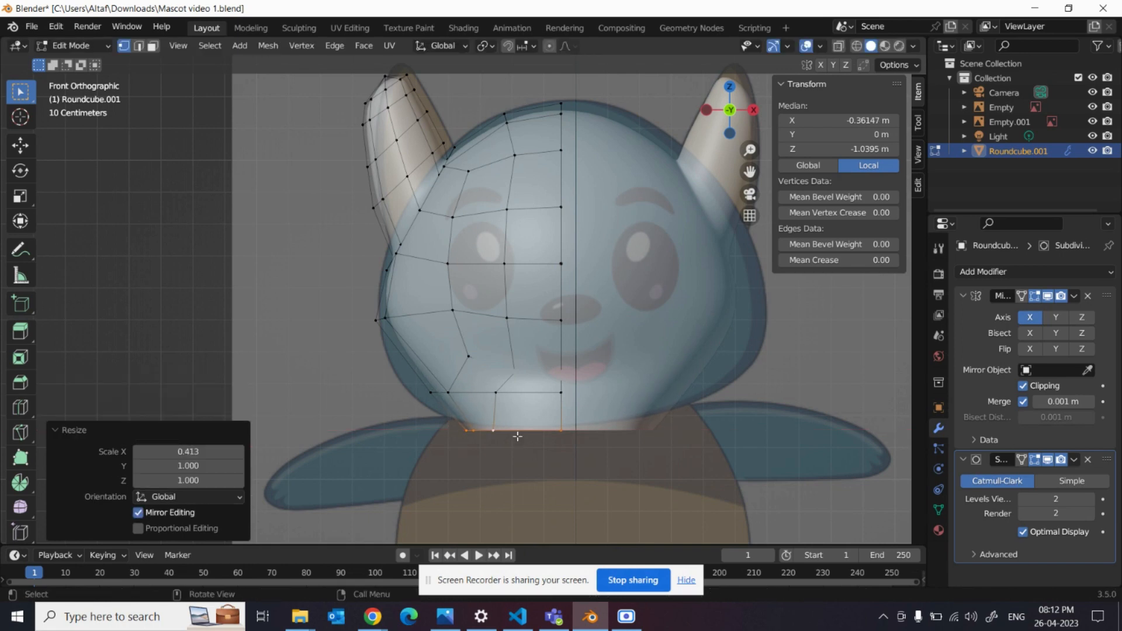
In Right Orthographic view, scale the extruded neck loop to 0.748 in Y, and return to Front Orthographic view.
key("KP_3")
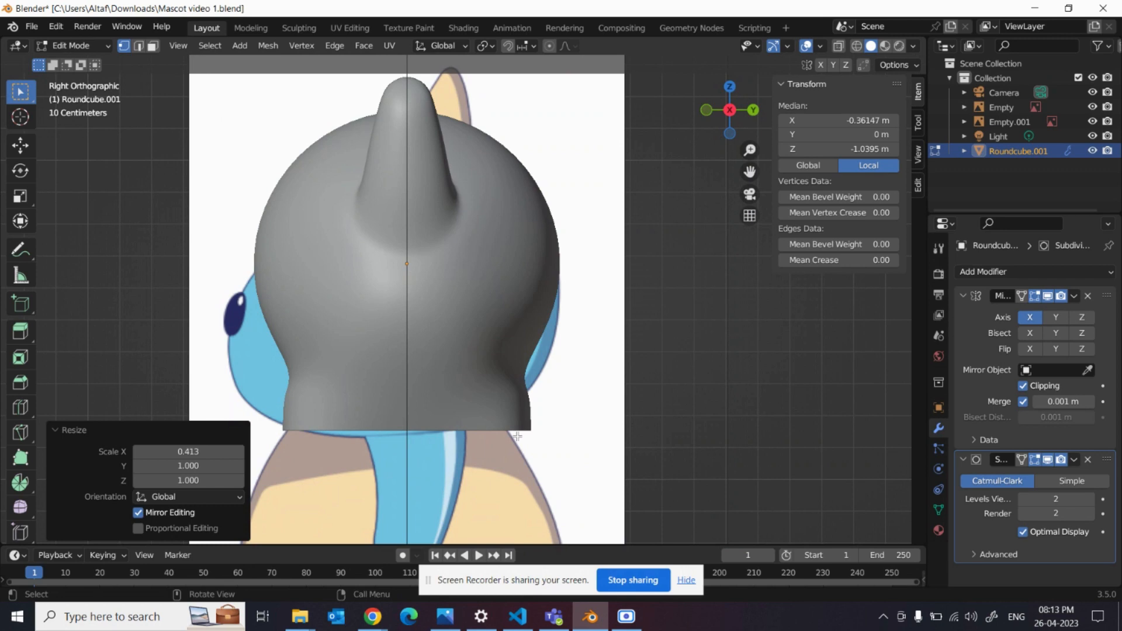
key("s")
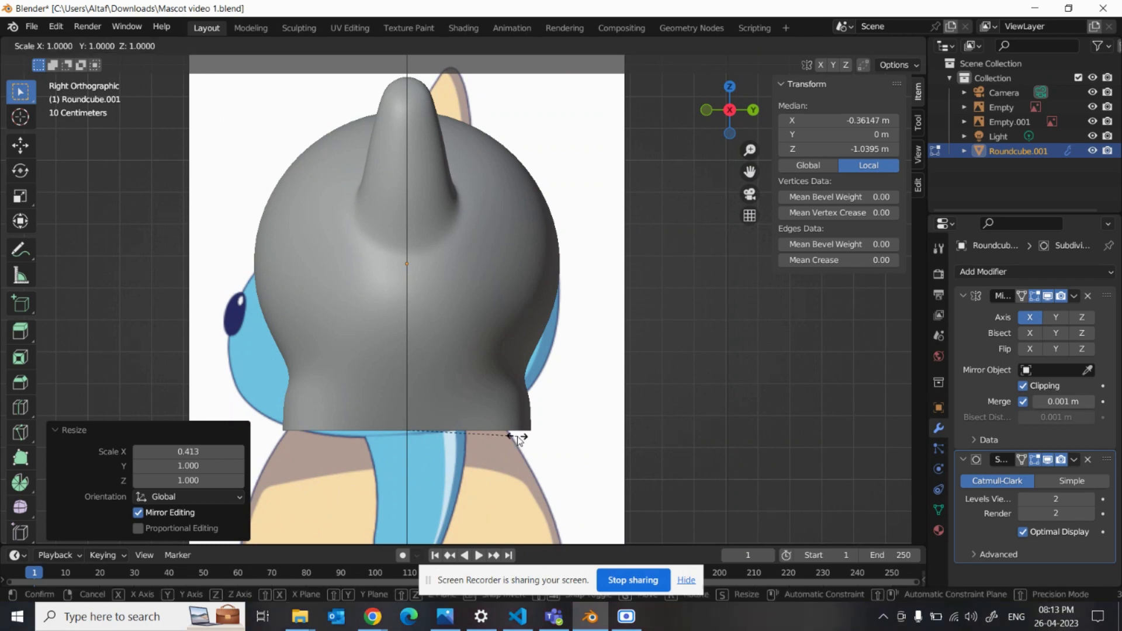
key("y")
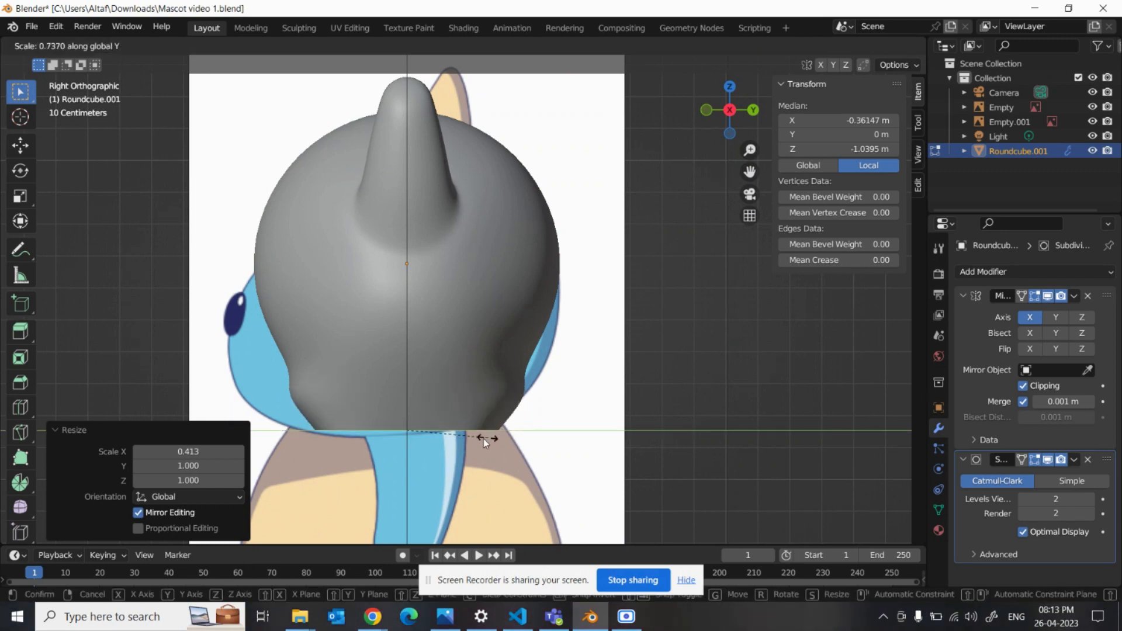
left_click(490, 443)
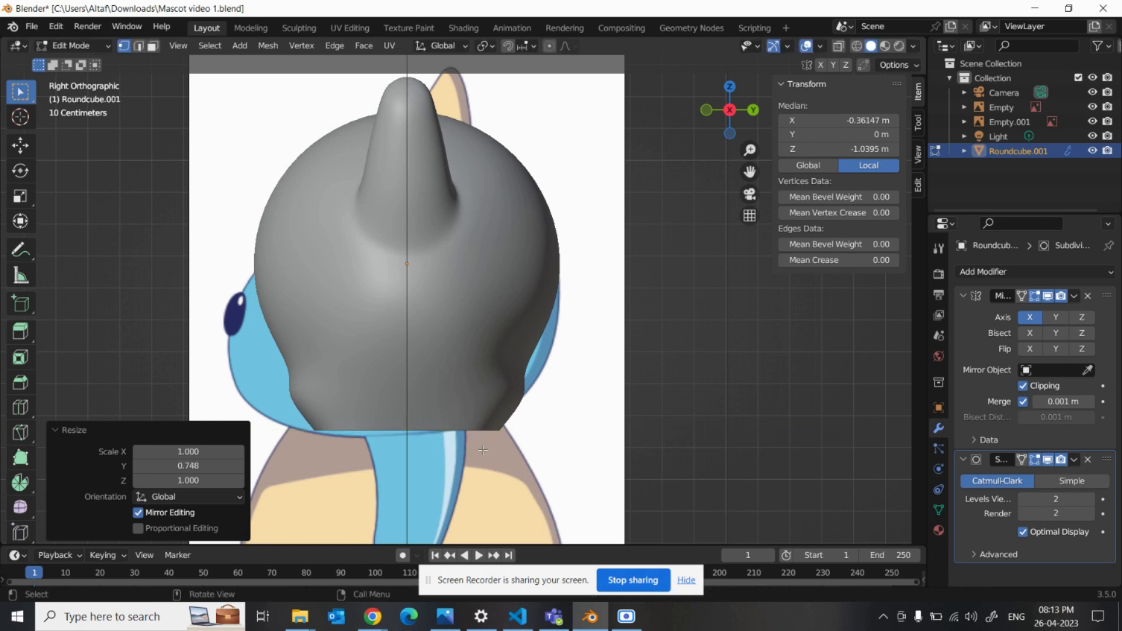
key("KP_1")
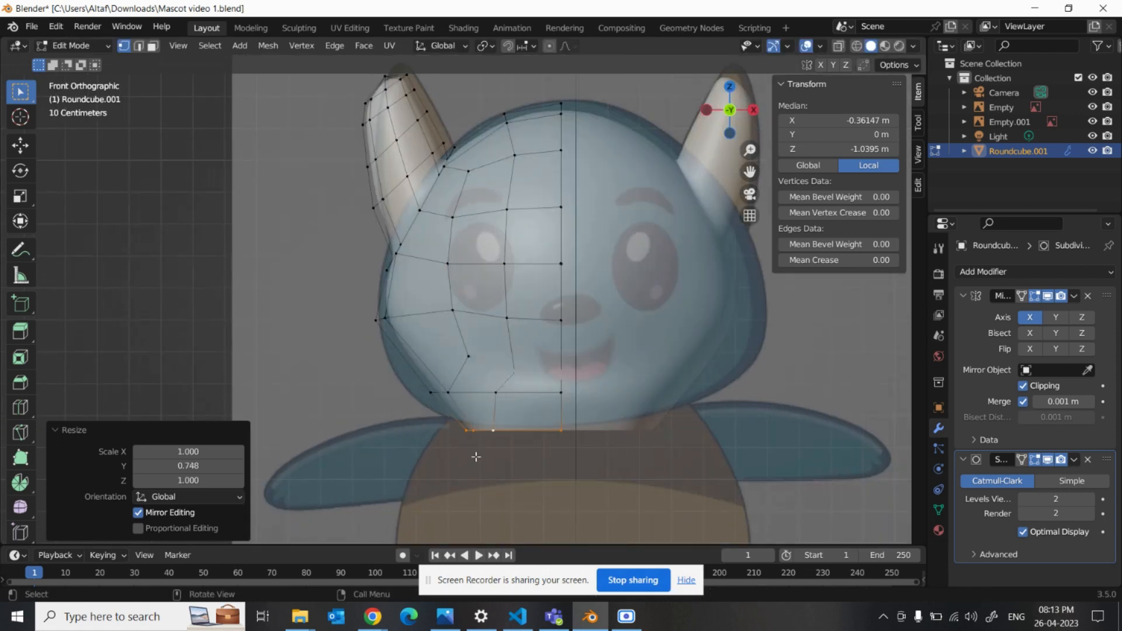
Extrude the neck's bottom loop about 0.126 m down along Z and scale it to 2.625 in X to form the shoulders.
key("g")
key("z")
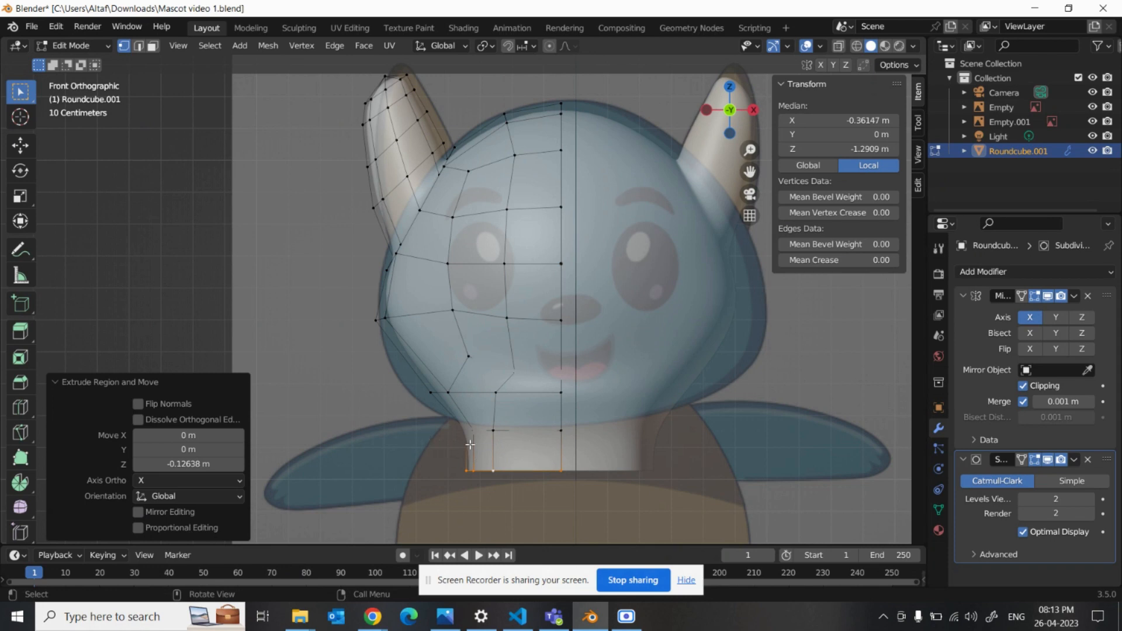
key("s")
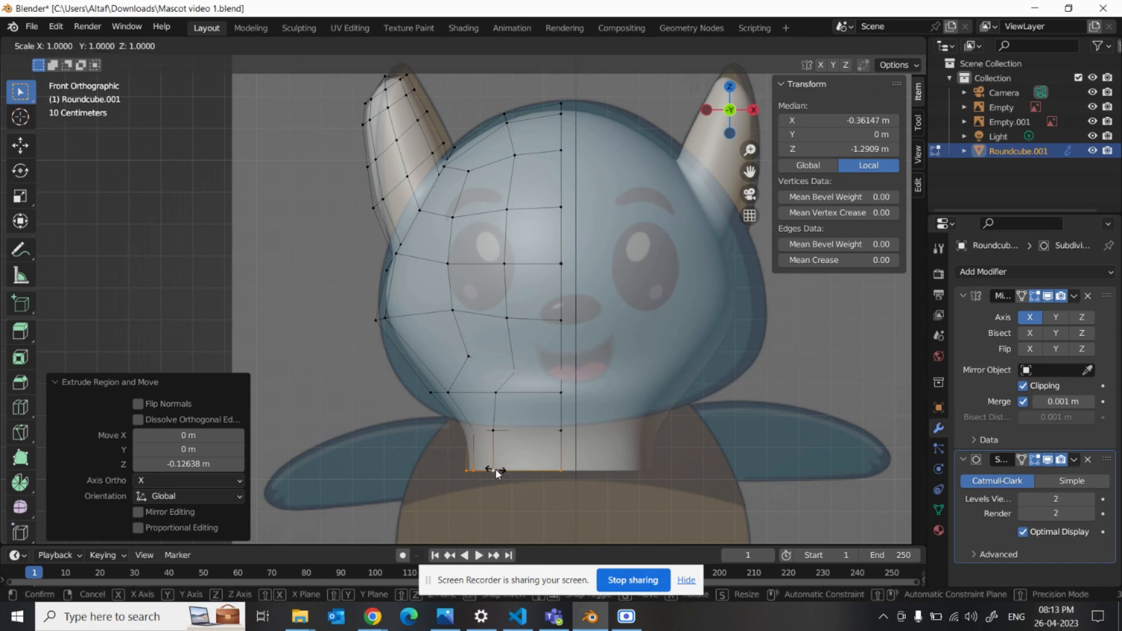
key("x")
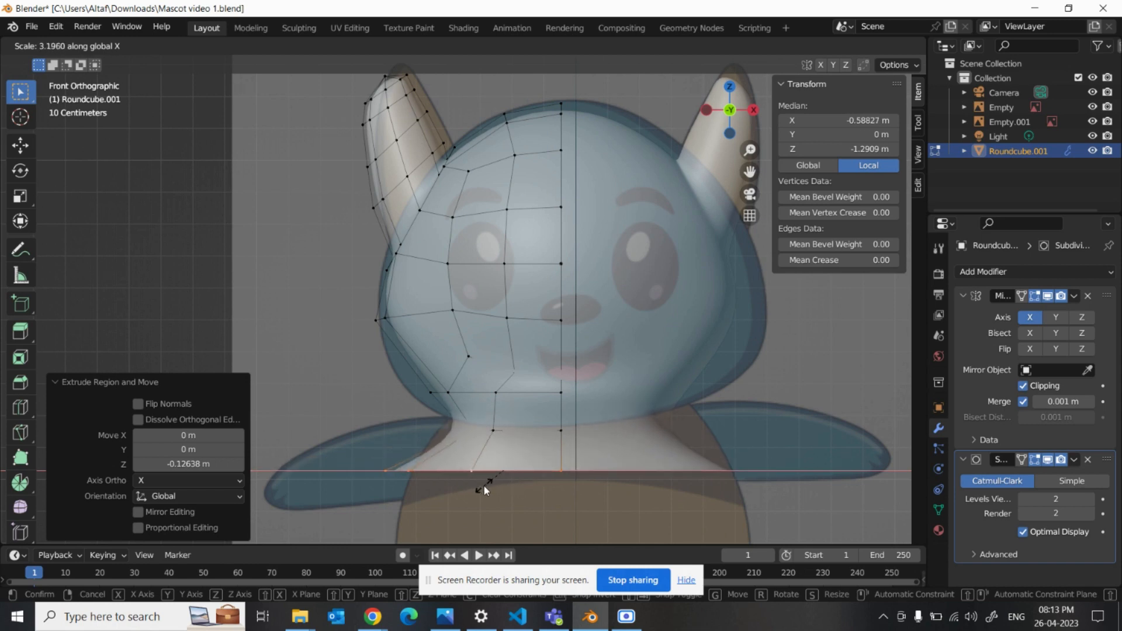
left_click(492, 488)
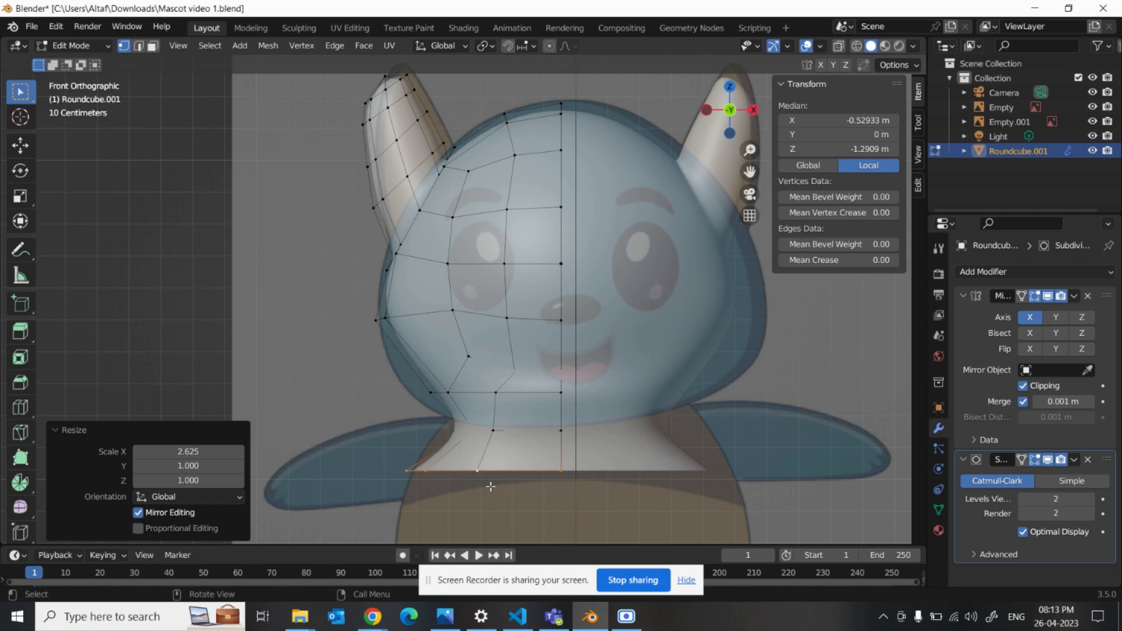
In Right Orthographic view, scale the shoulder loop to 1.611 in Y to match the side reference.
key("KP_3")
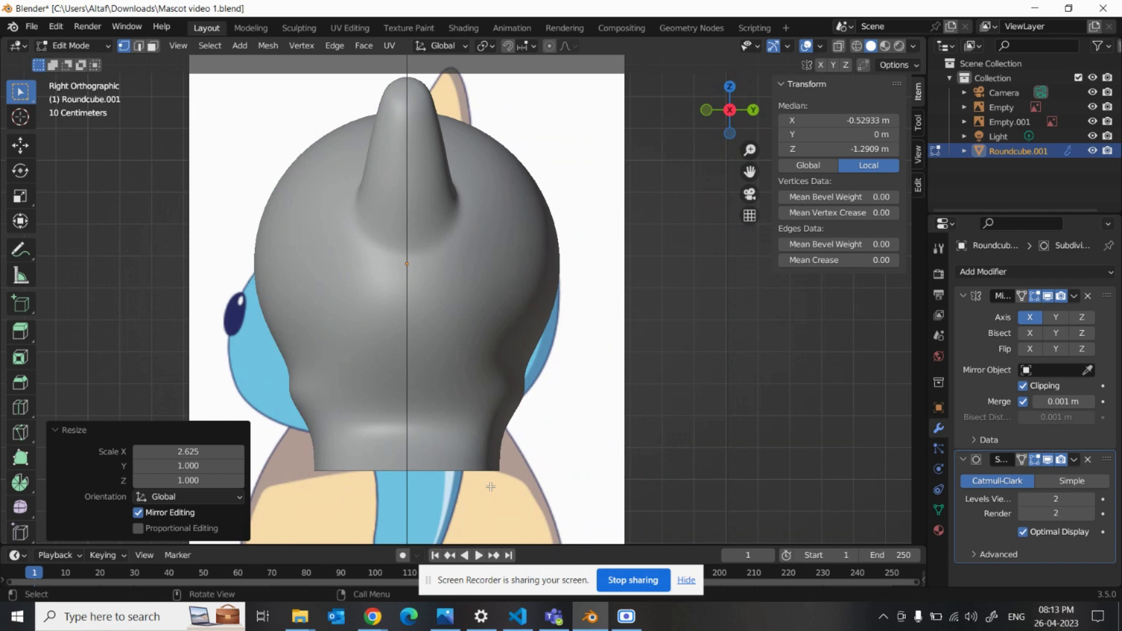
key("s")
key("y")
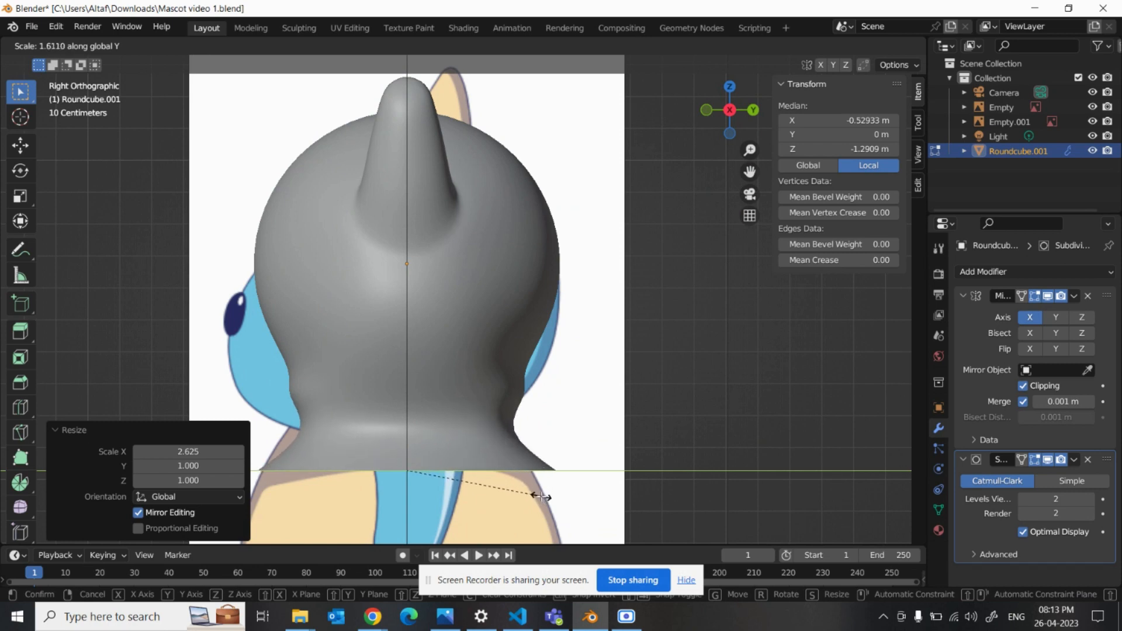
left_click(541, 496)
scroll(540, 497, "down", 2)
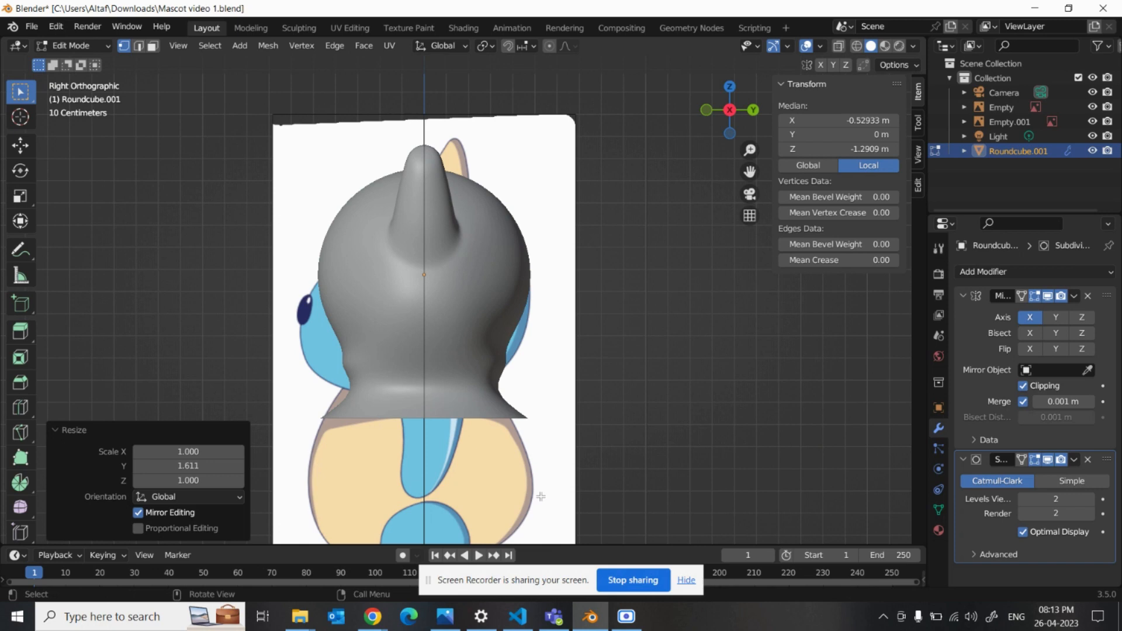
In Front Orthographic view, extrude the shoulder loop about 0.095 m down along Z and scale it to 1.274 in X.
key("KP_1")
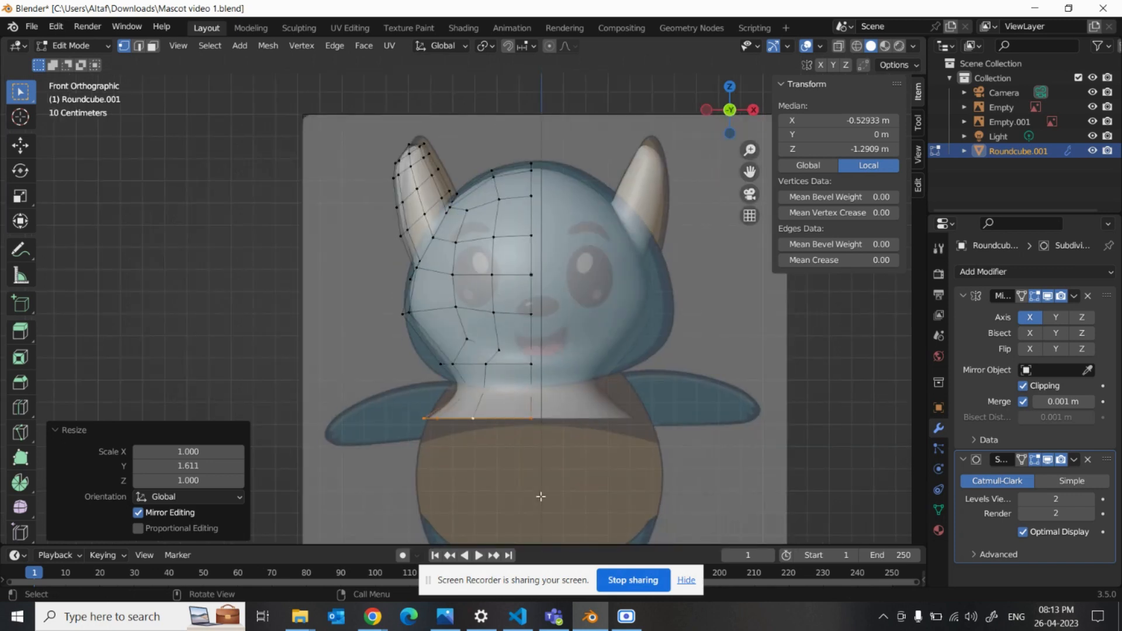
key("g")
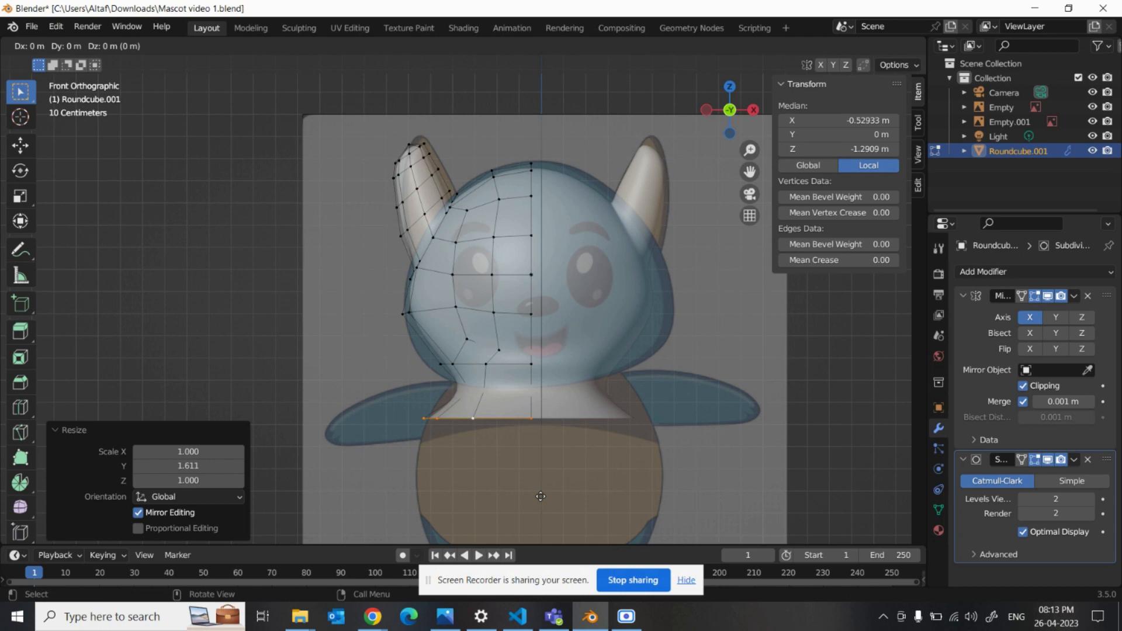
key("z")
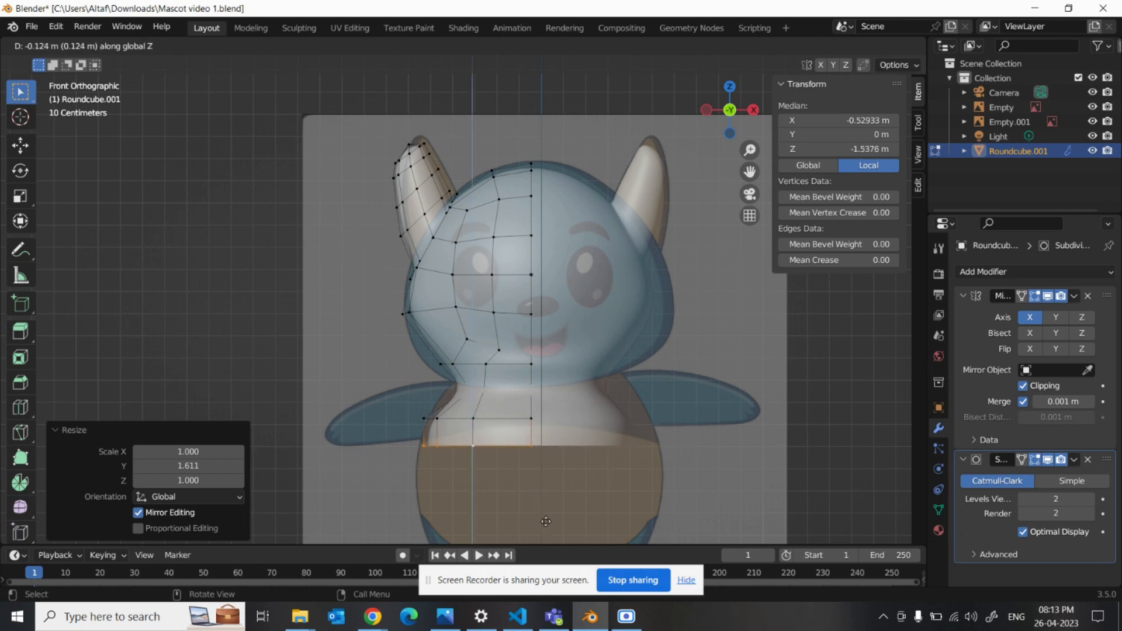
left_click(546, 517)
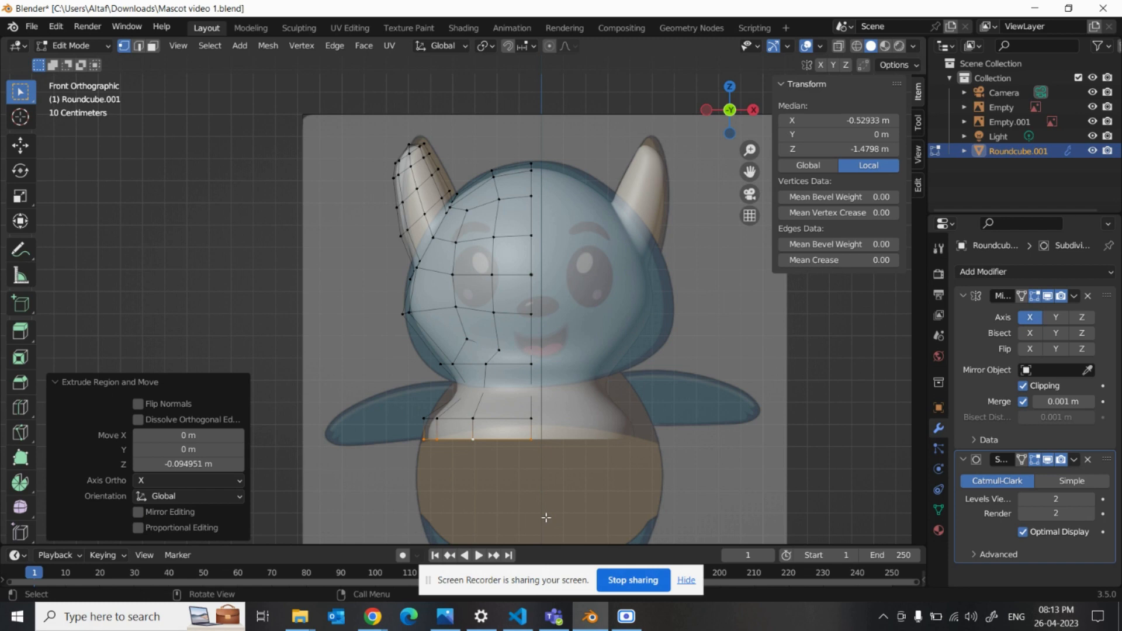
key("s")
key("x")
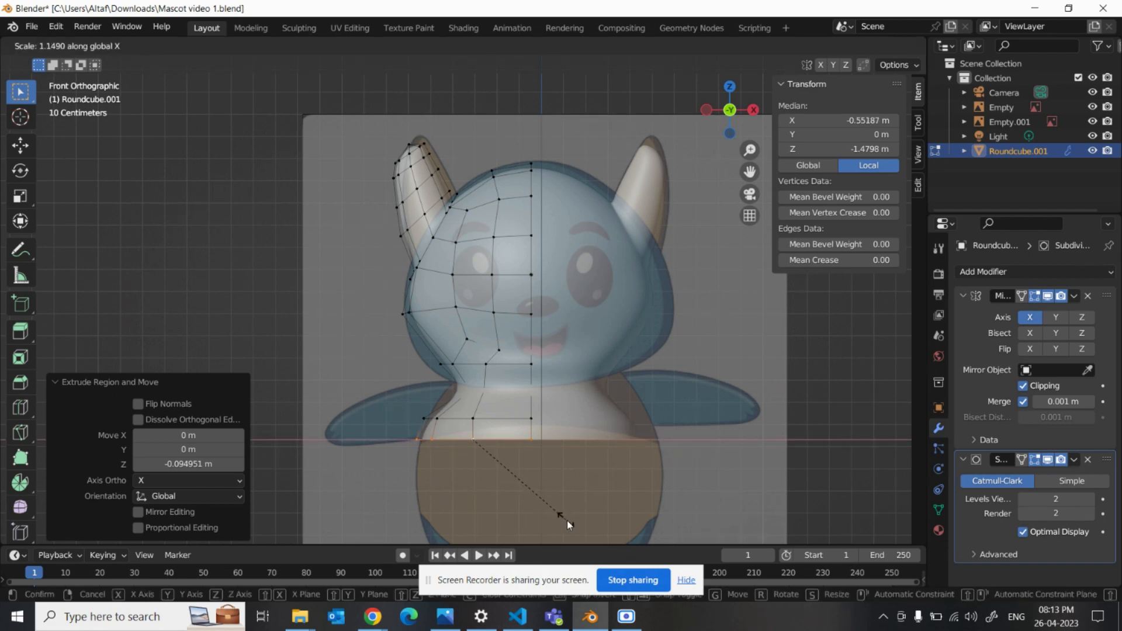
left_click(577, 527)
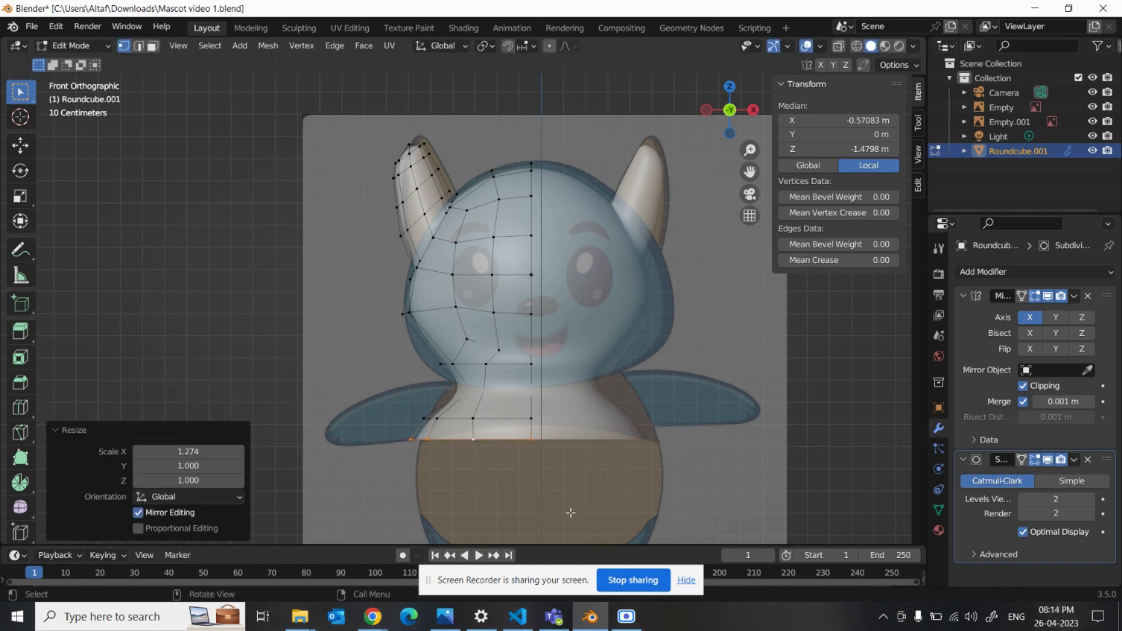
In Right Orthographic view, try extruding the bottom loop in place with a 1.159 scale in Y, and undo it.
key("KP_3")
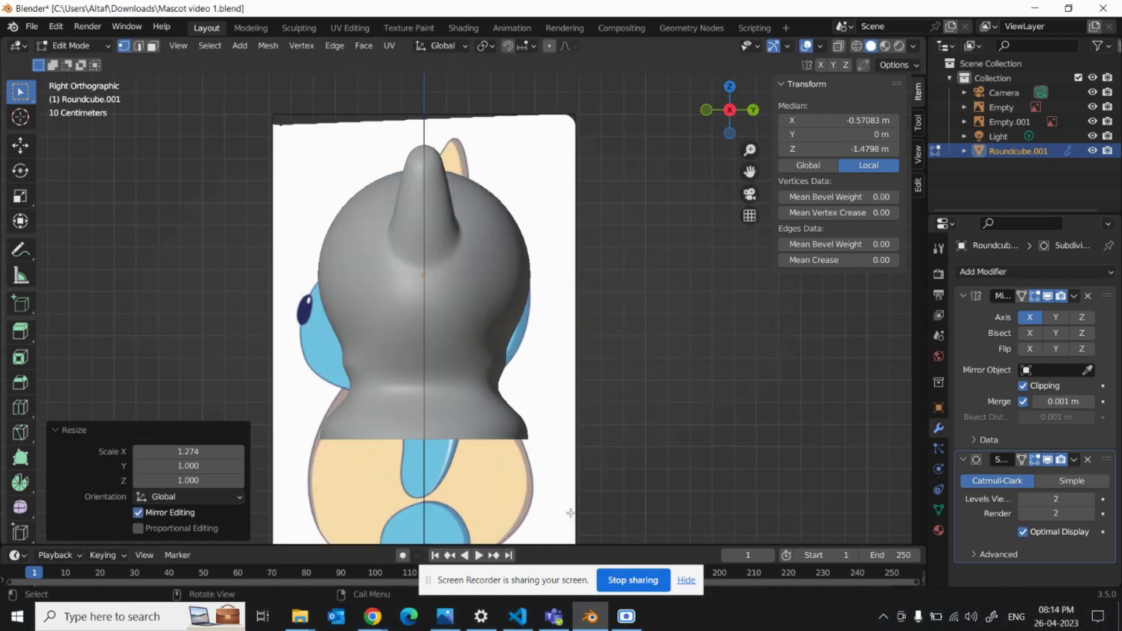
key("g")
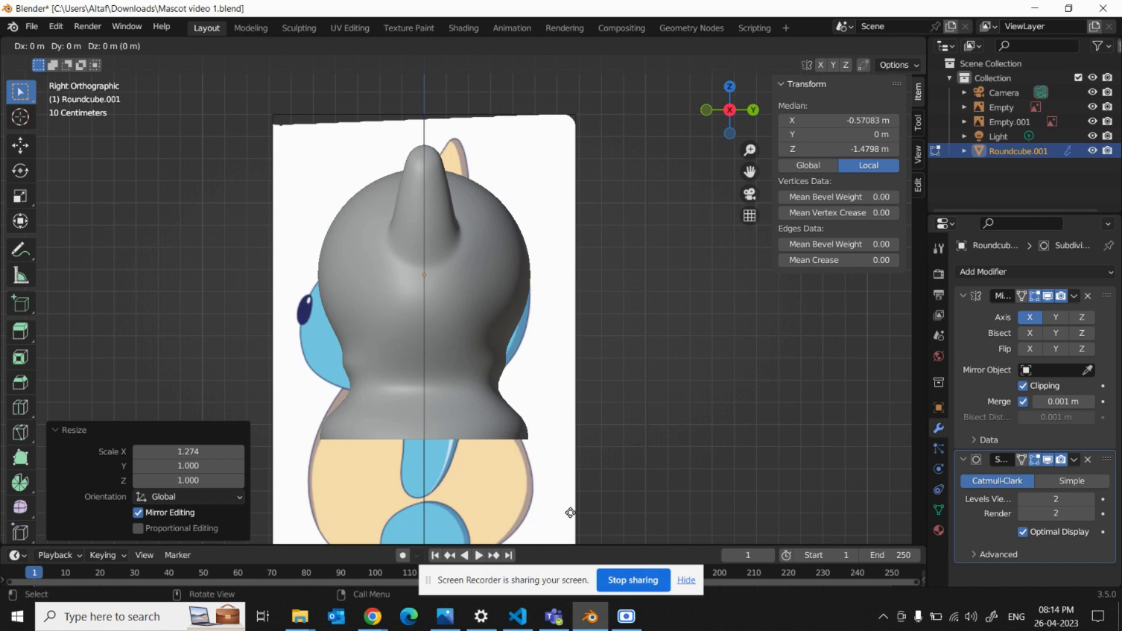
key("s")
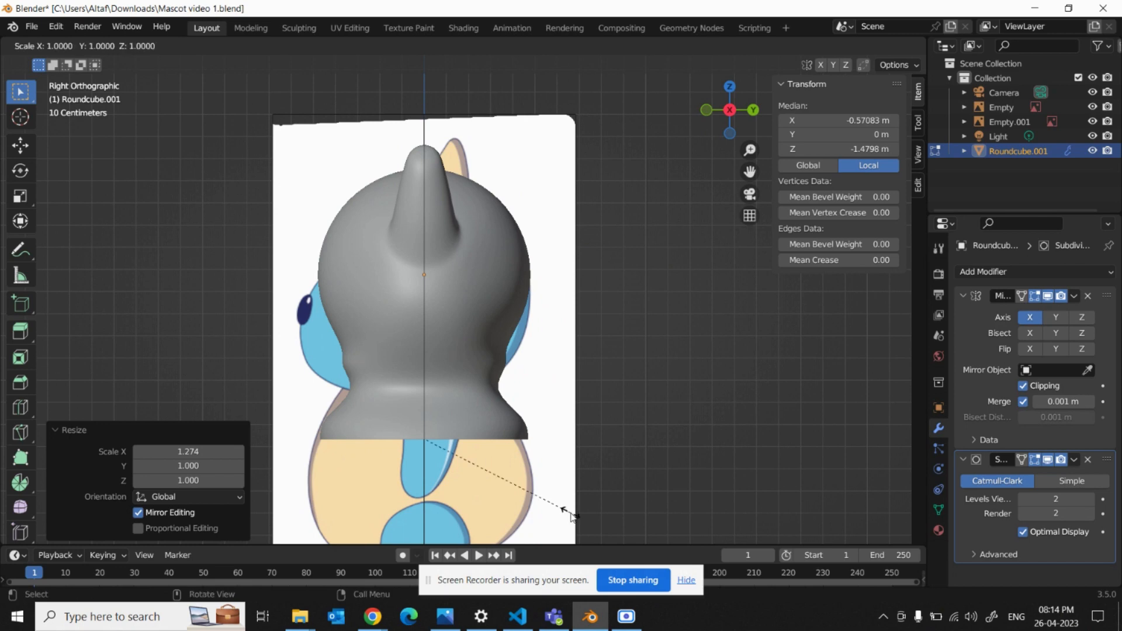
key("y")
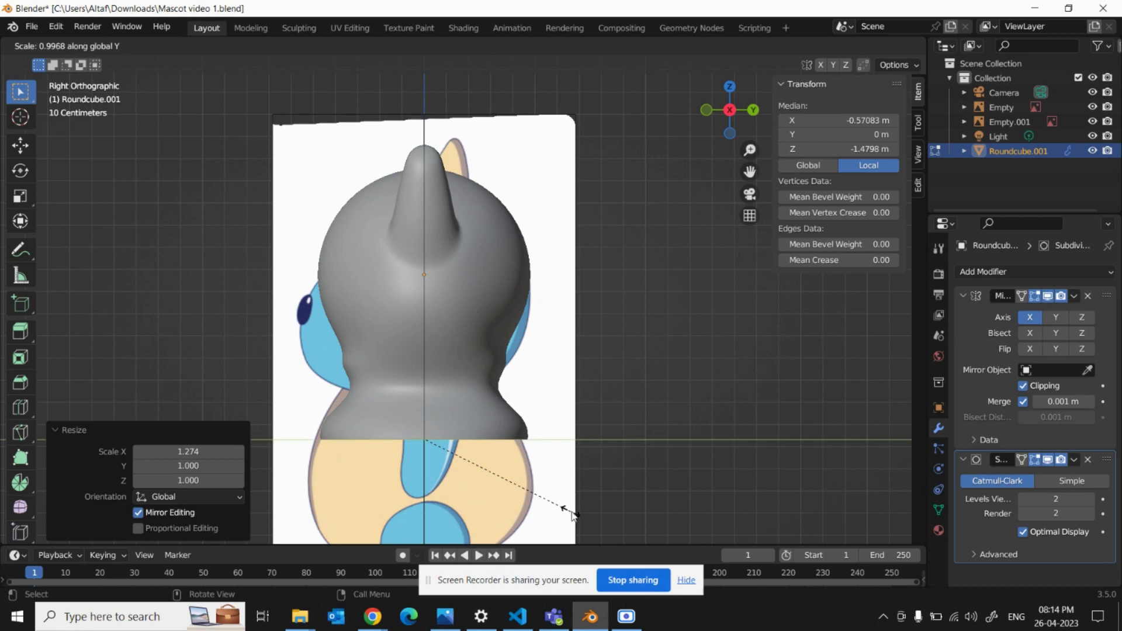
left_click(597, 518)
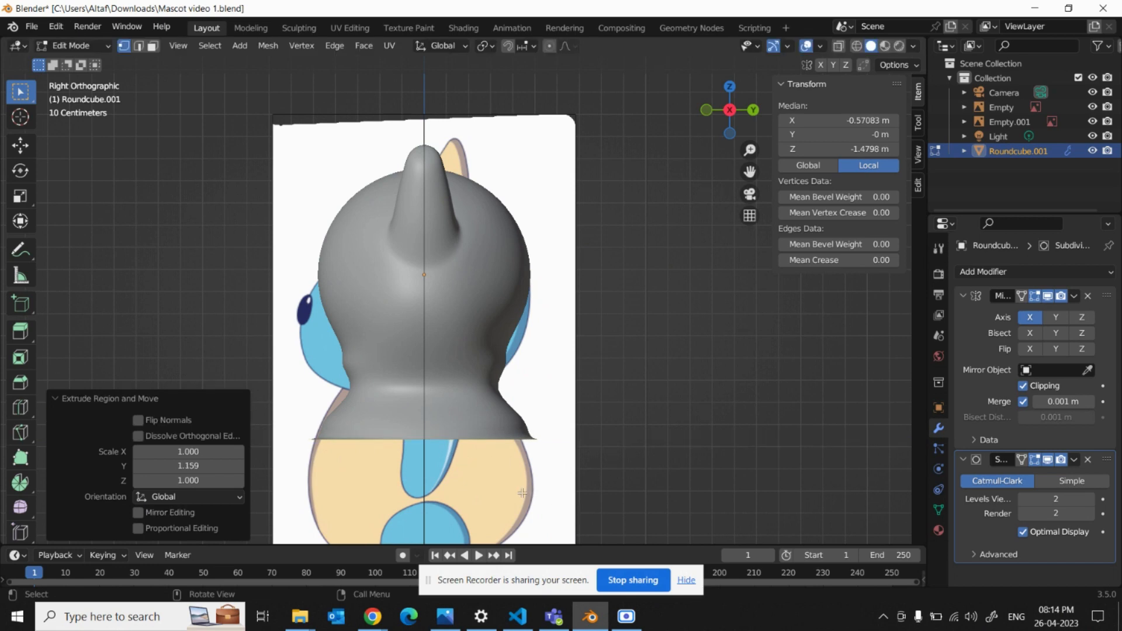
key("ctrl+z")
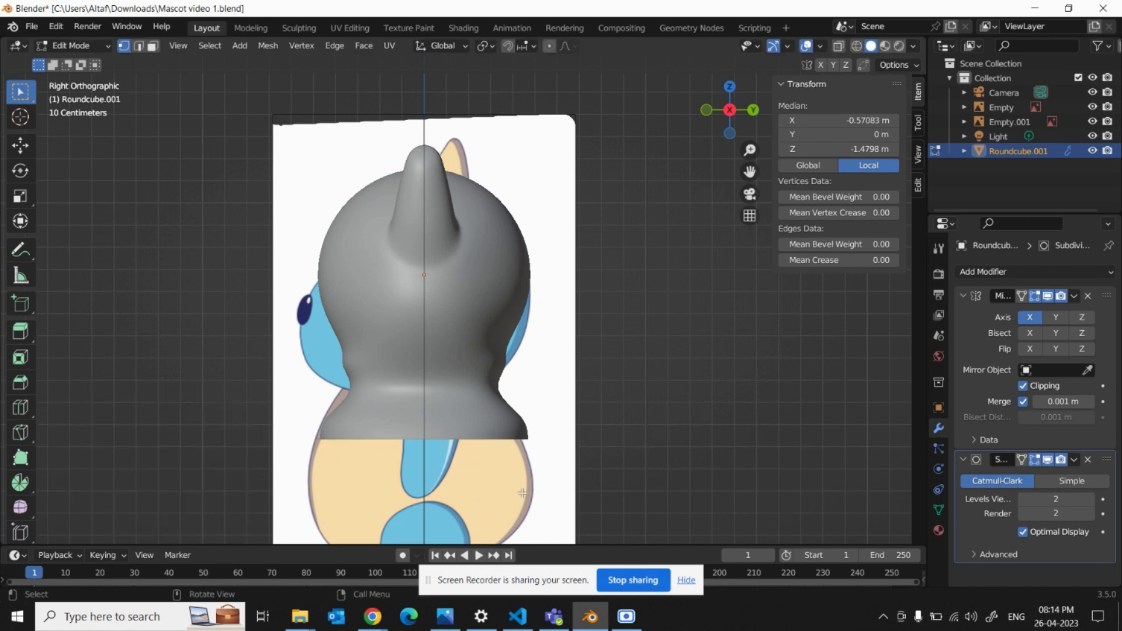
In Front Orthographic view, extrude the torso's bottom loop about 0.164 m down along Z.
key("KP_1")
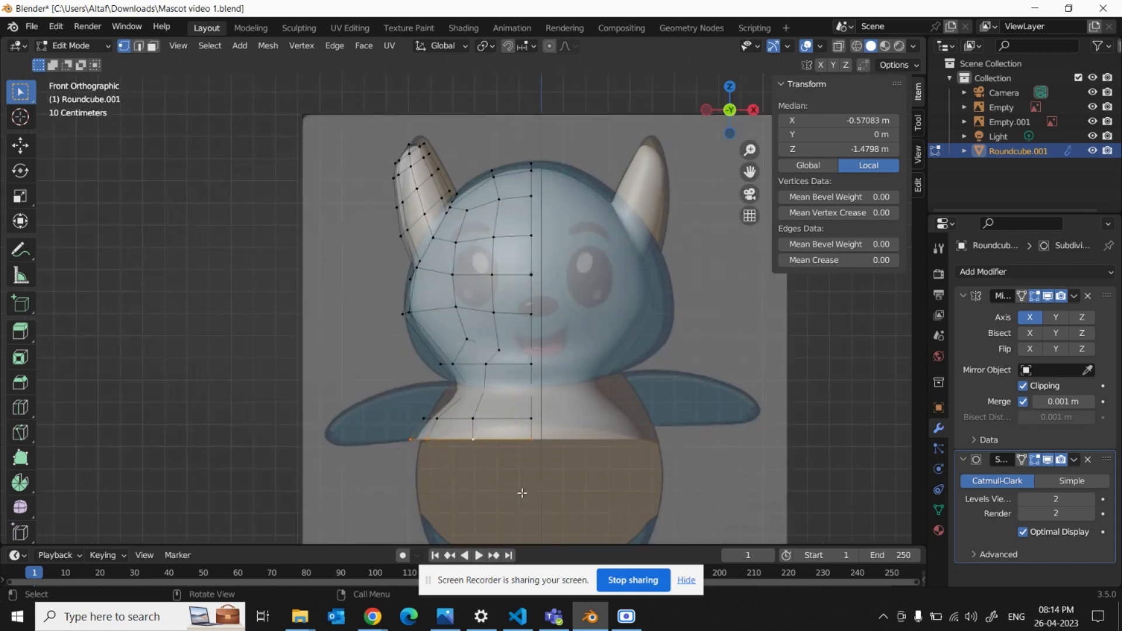
key("g")
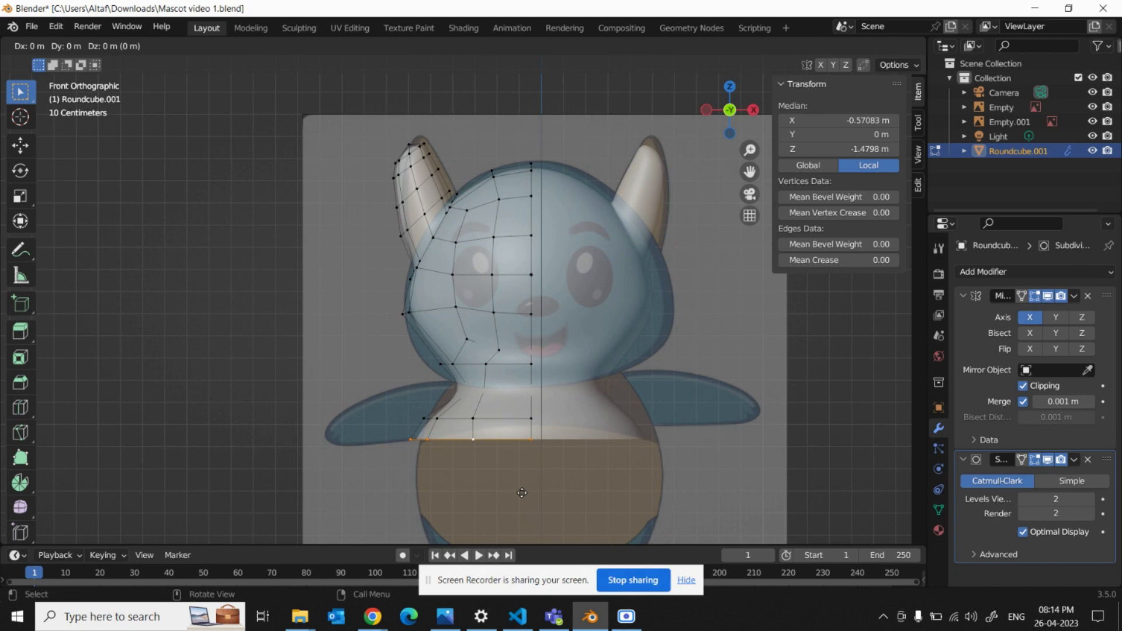
key("z")
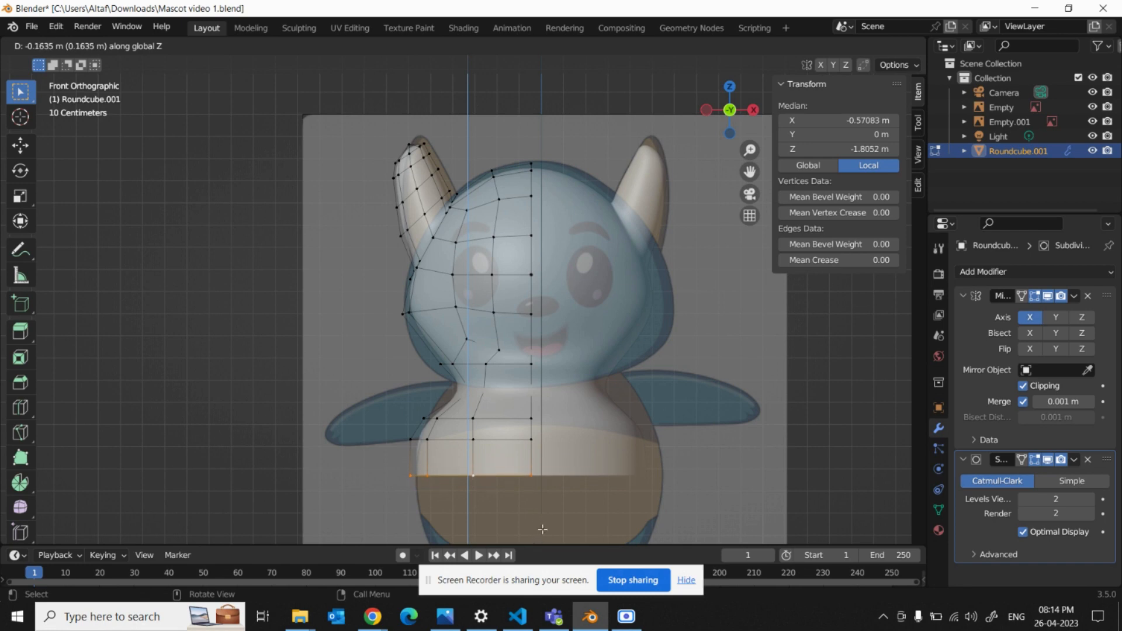
left_click(542, 529)
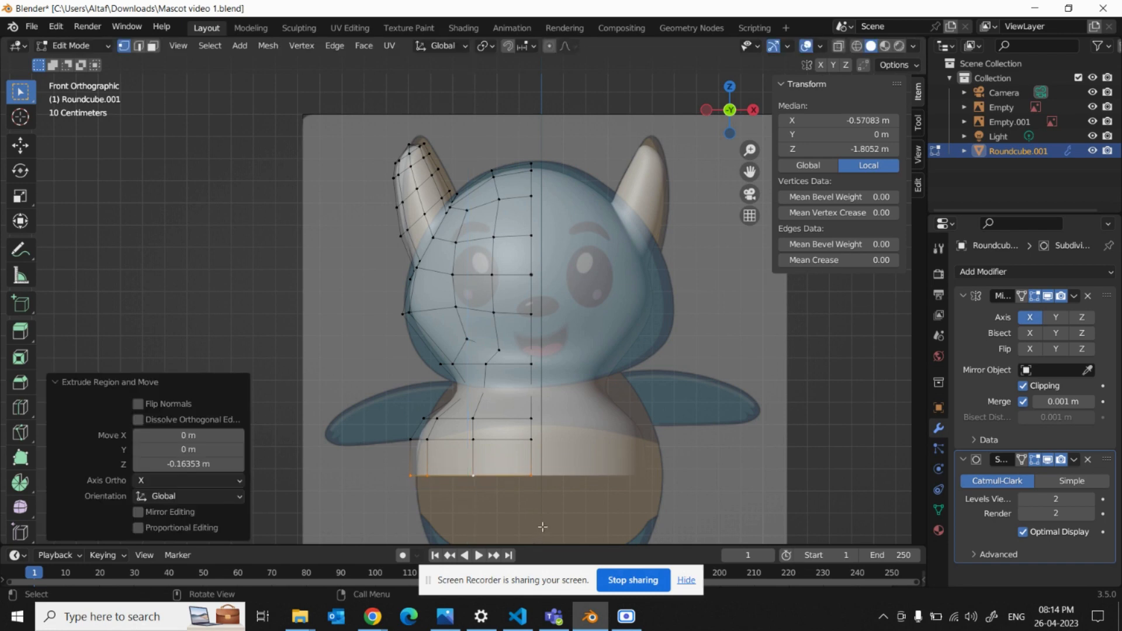
In Right Orthographic view, extrude the torso's bottom loop in place and scale it to 1.046 in Y.
key("KP_3")
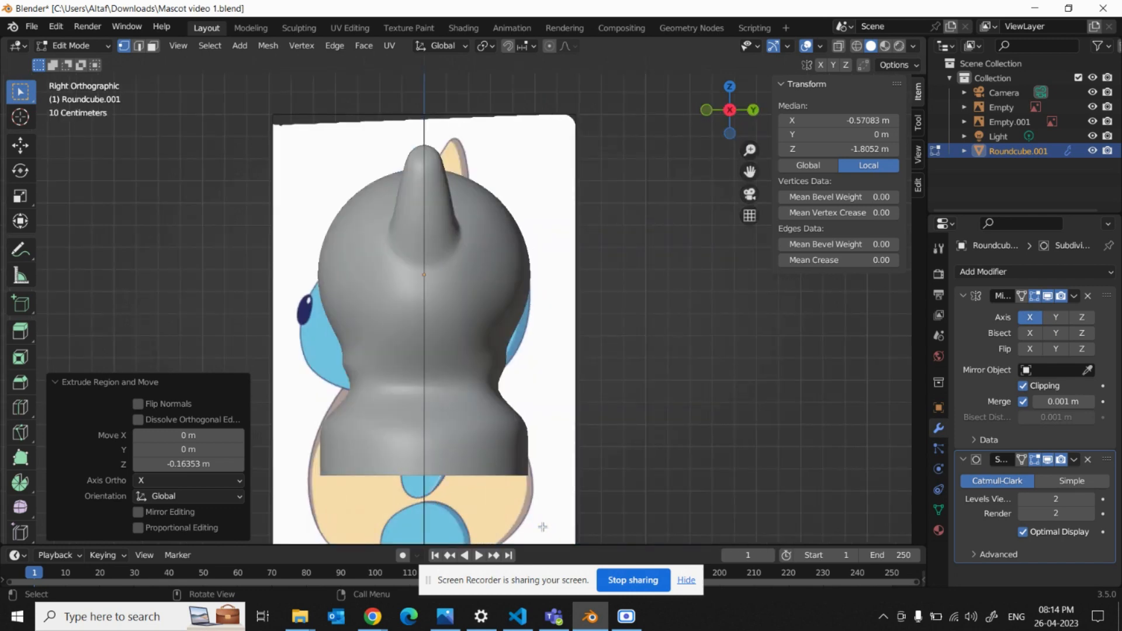
key("g")
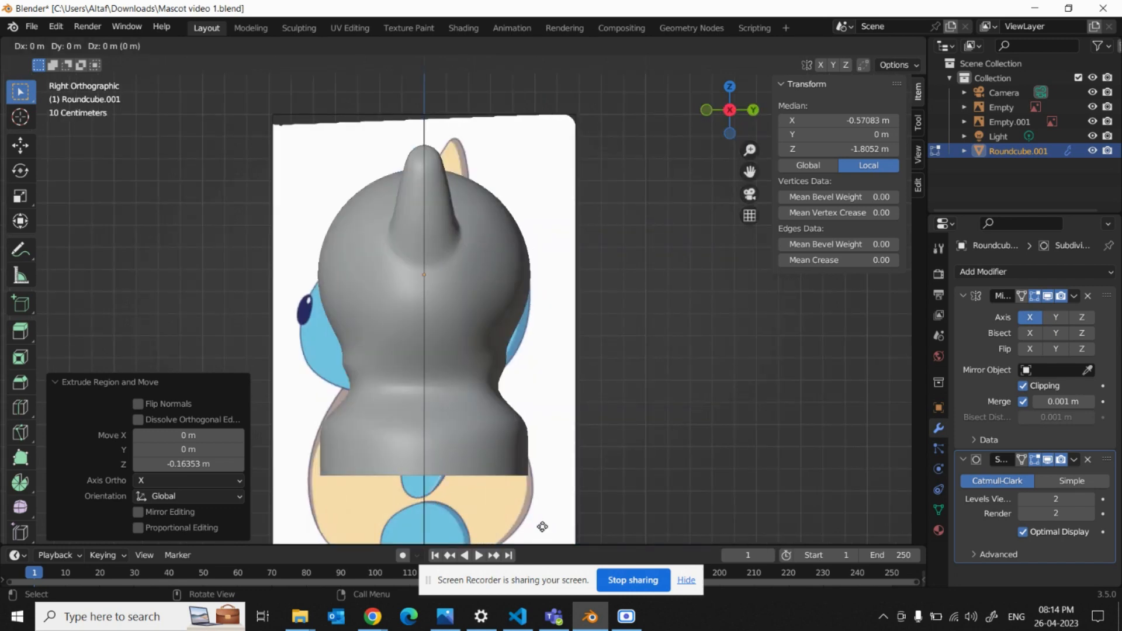
key("s")
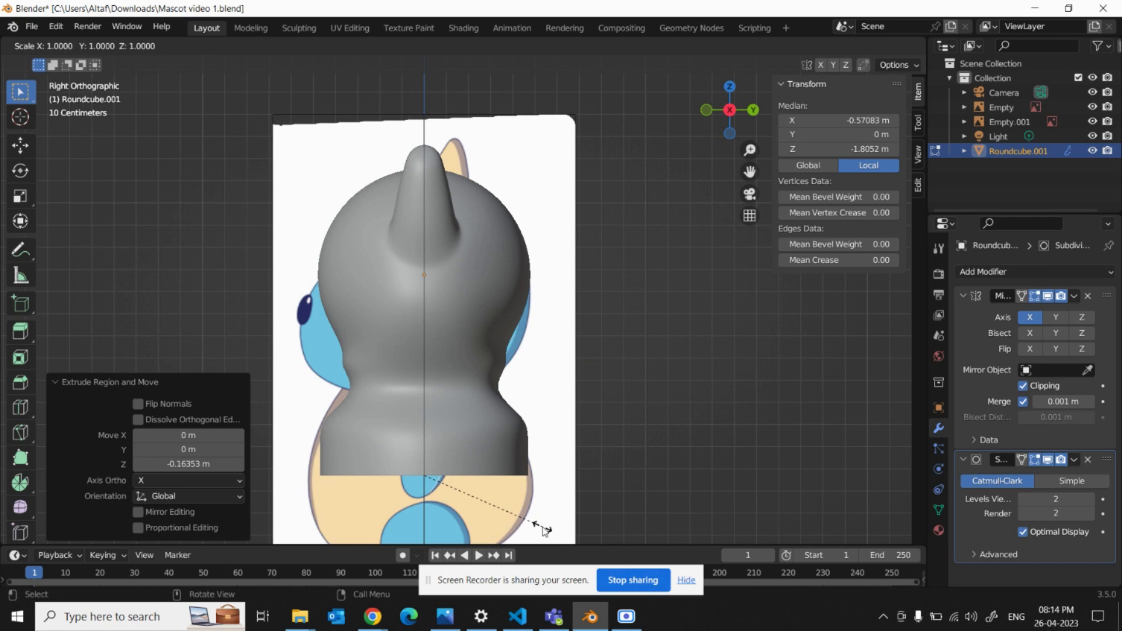
key("y")
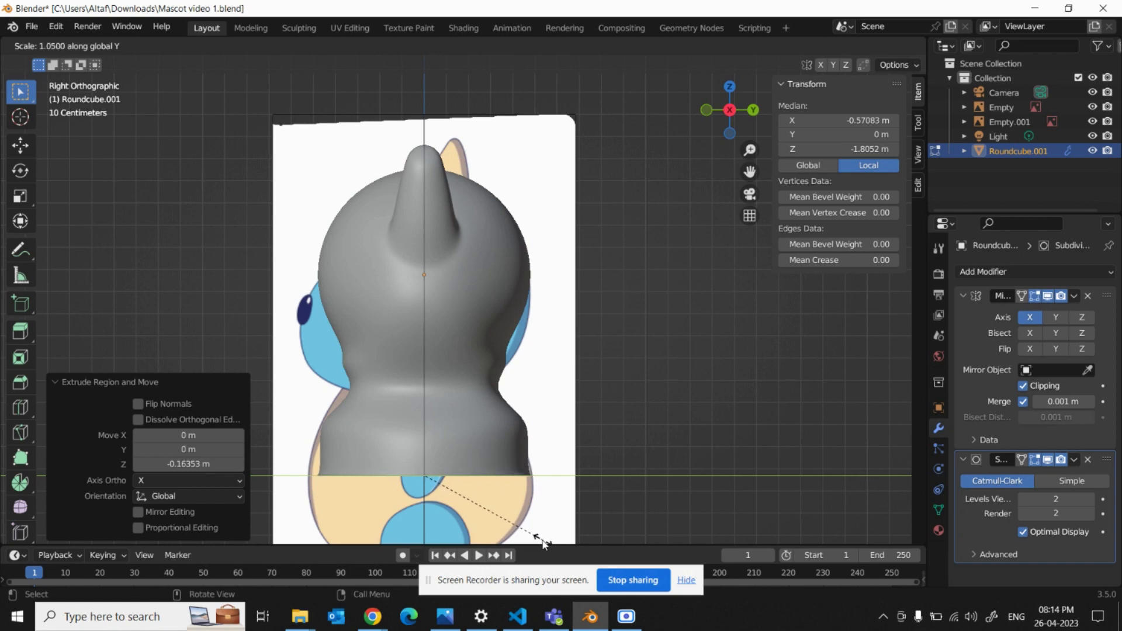
left_click(543, 540)
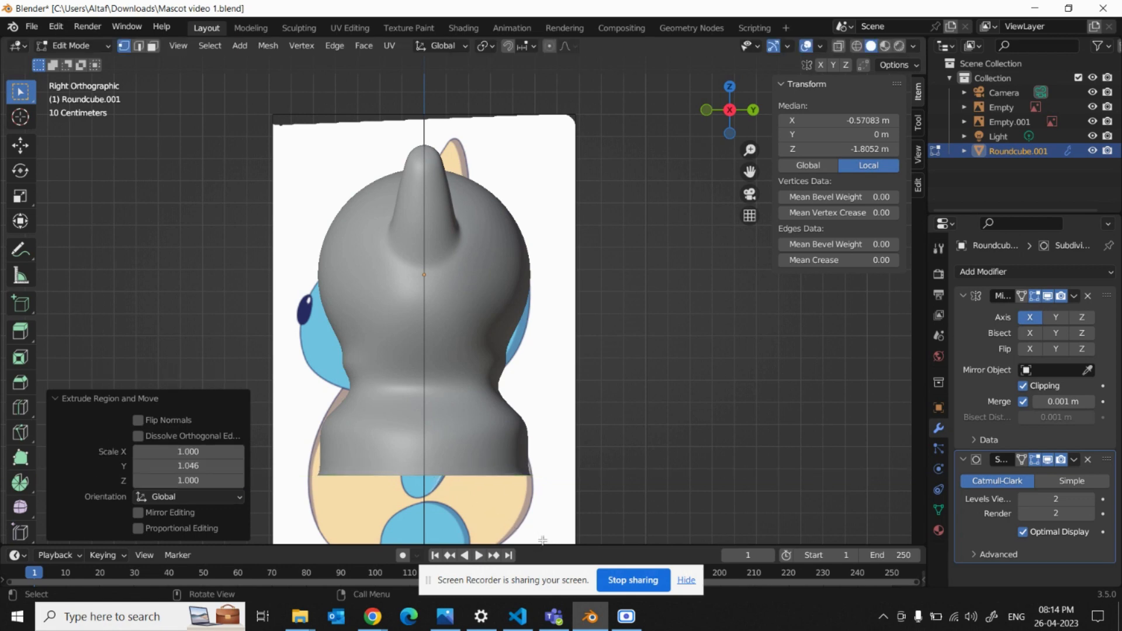
In Front Orthographic view, extrude the torso's bottom loop about 0.150 m further down along Z.
key("KP_1")
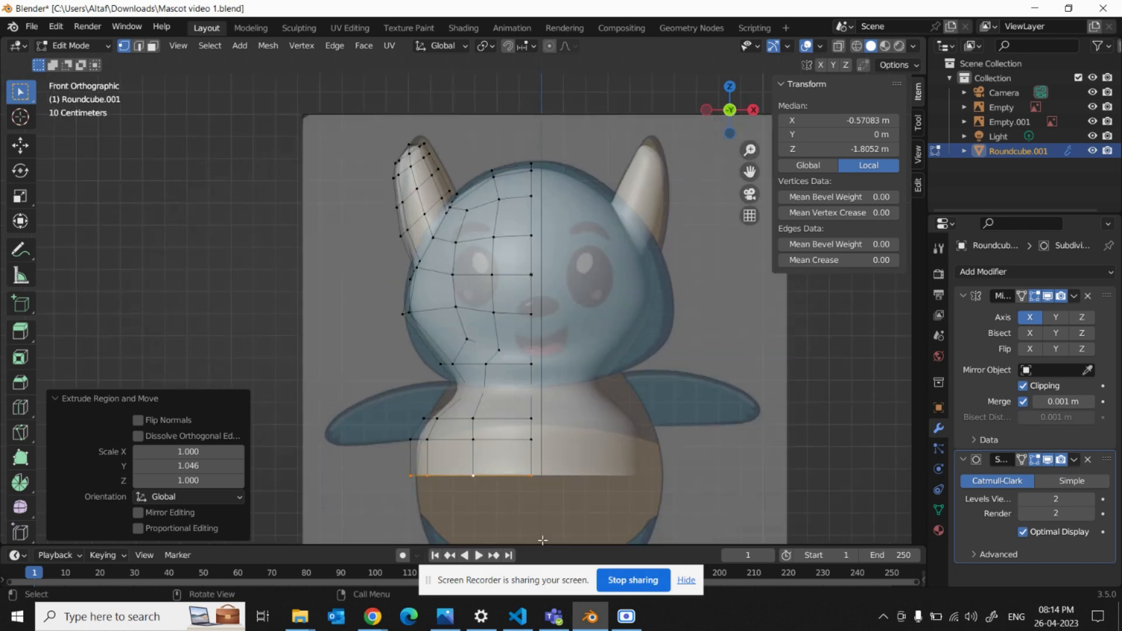
key("g")
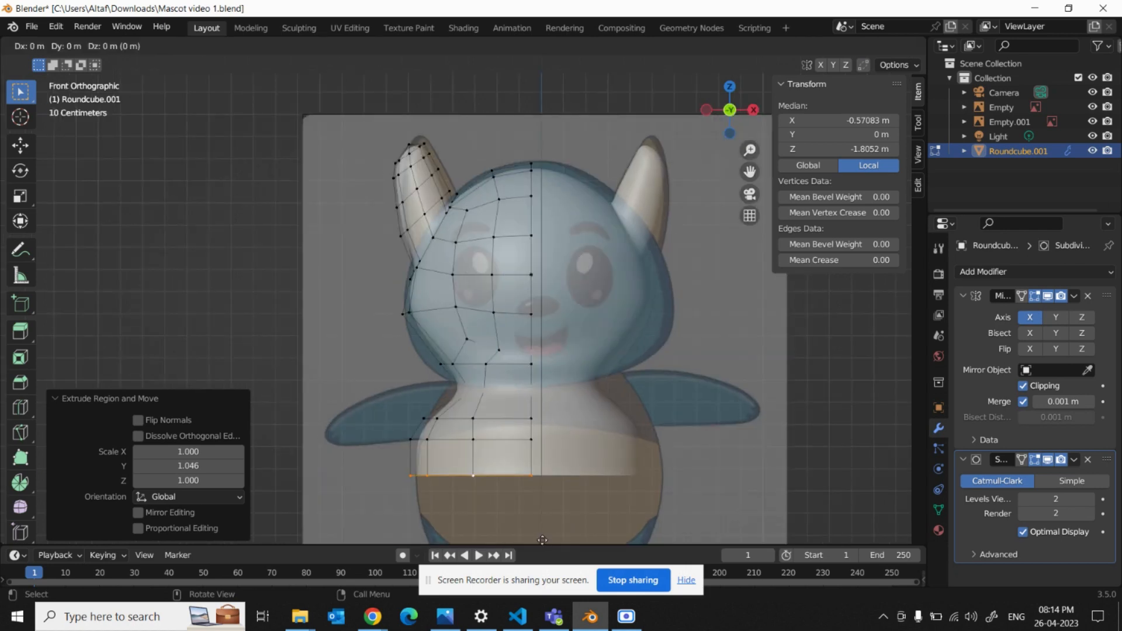
key("z")
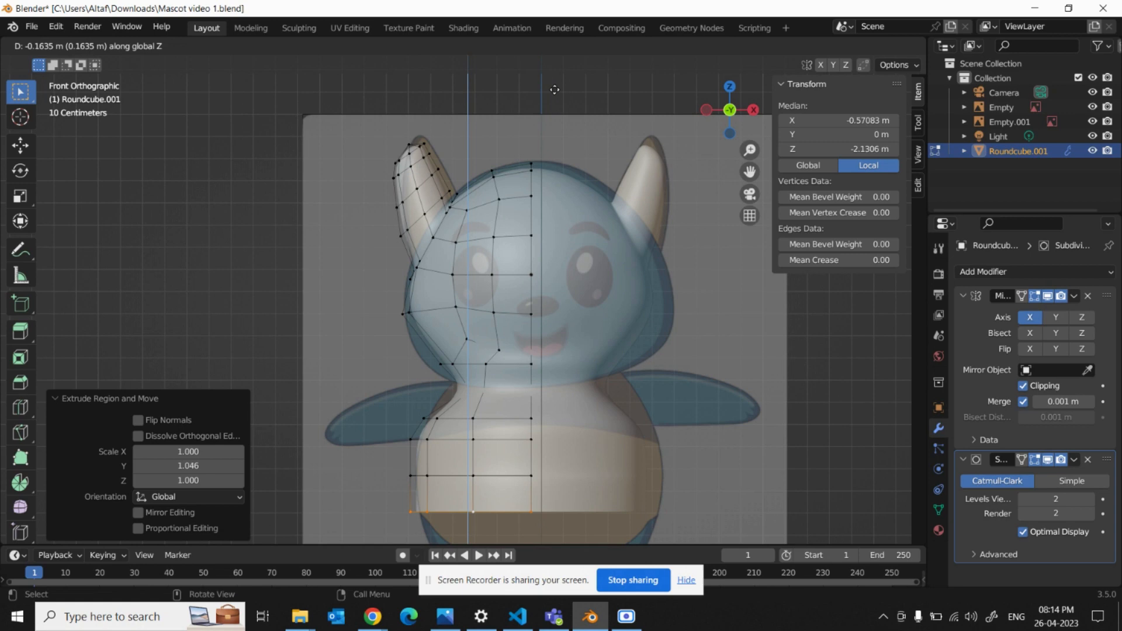
left_click(556, 86)
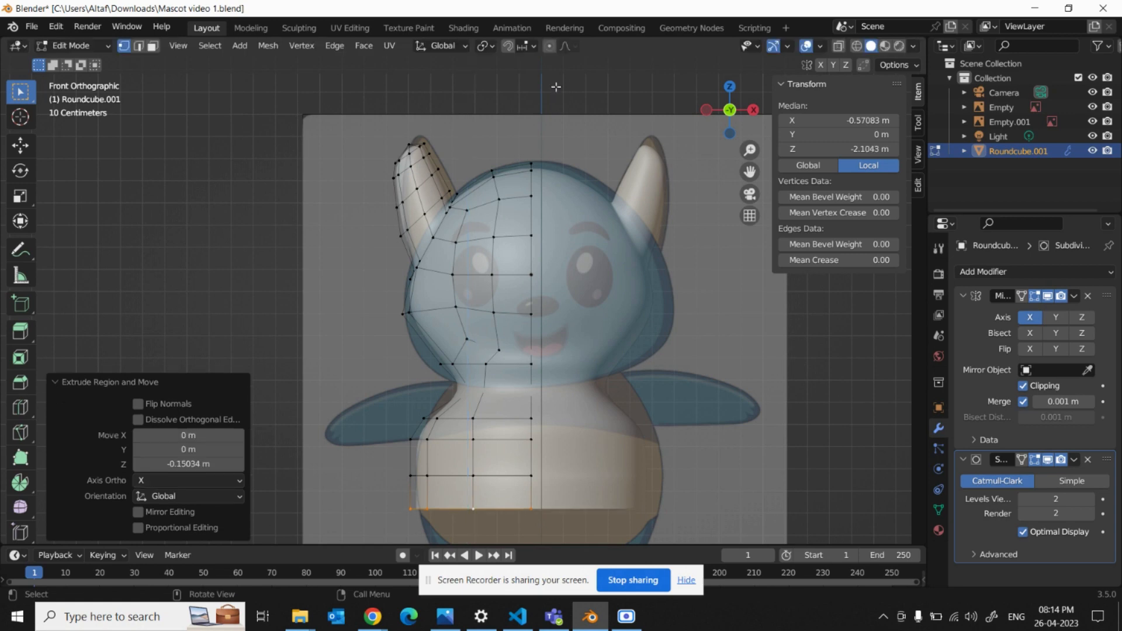
In Right Orthographic view, scale the torso's bottom loop to 0.977 in Y.
key("KP_3")
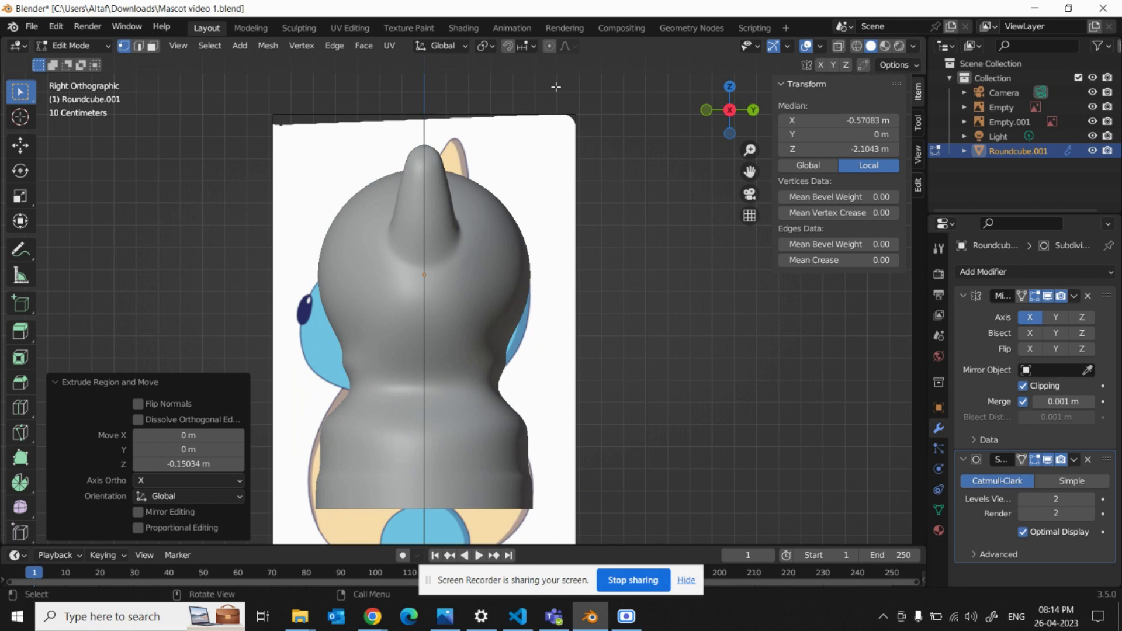
key("s")
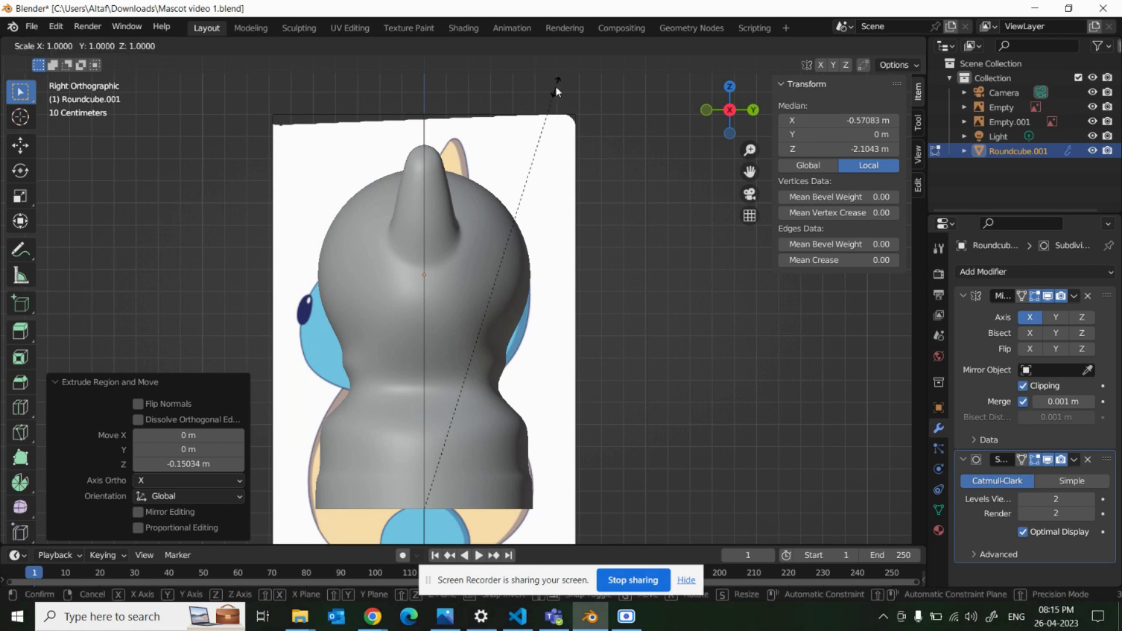
key("y")
left_click(517, 86)
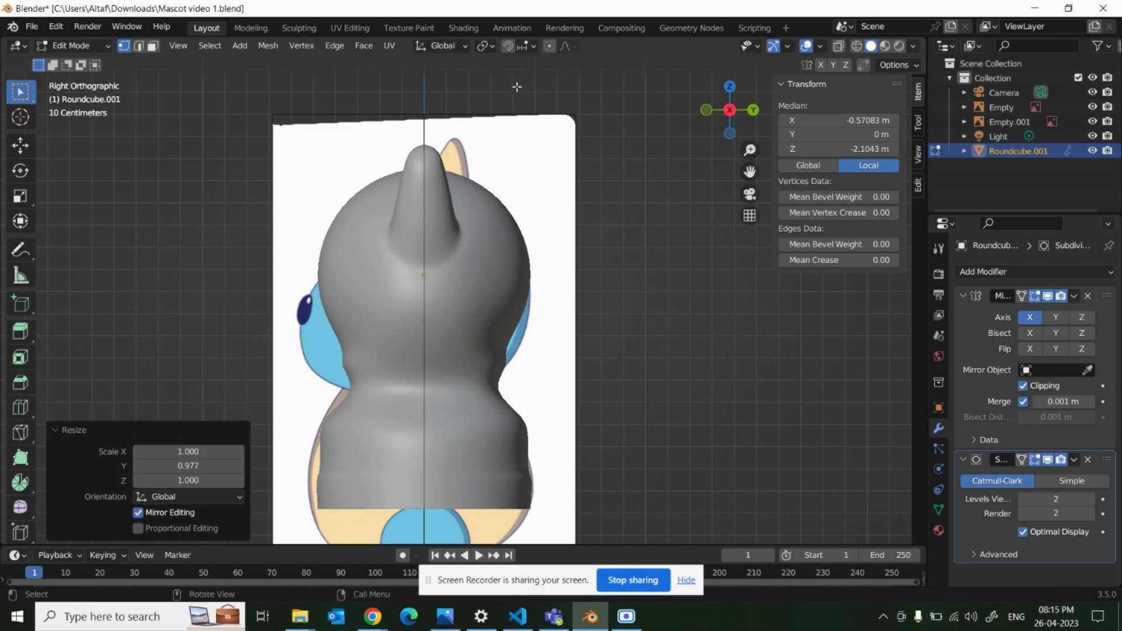
In Front Orthographic view, extrude the torso's bottom loop about 0.152 m down along Z.
scroll(576, 300, "down", 4)
middle_click_drag(576, 301, 616, 387)
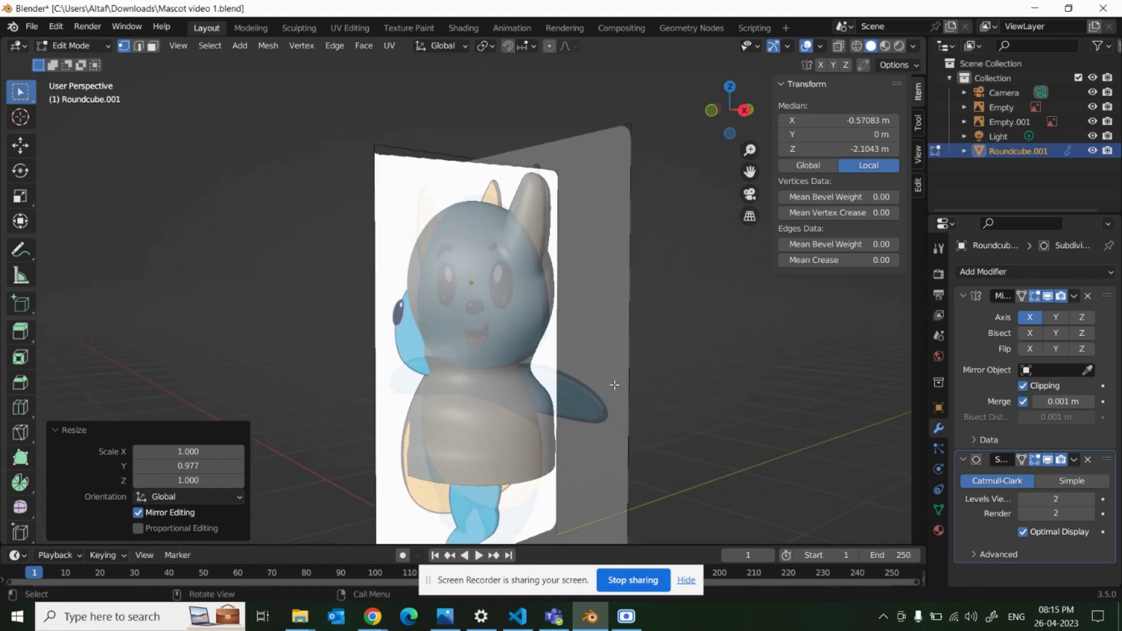
key("KP_1")
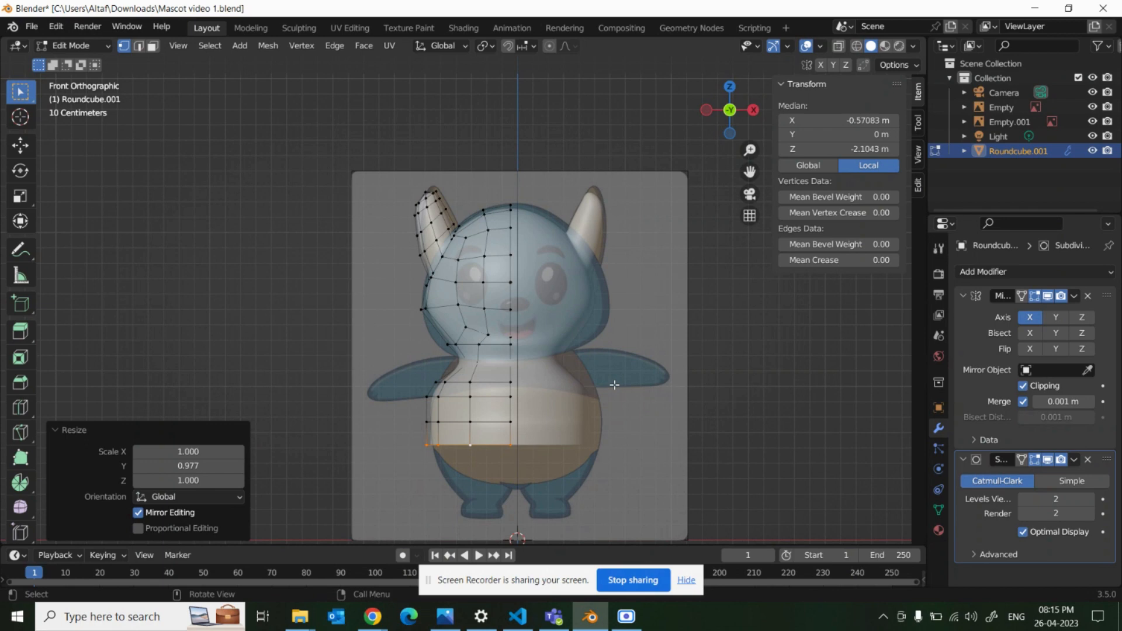
key("g")
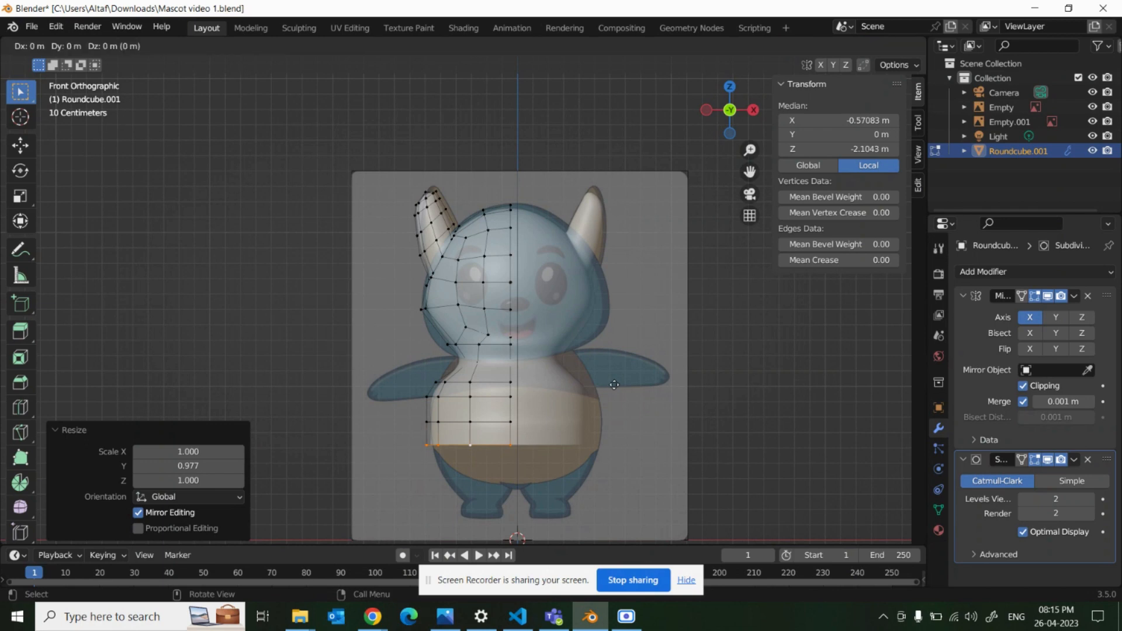
key("z")
left_click(630, 408)
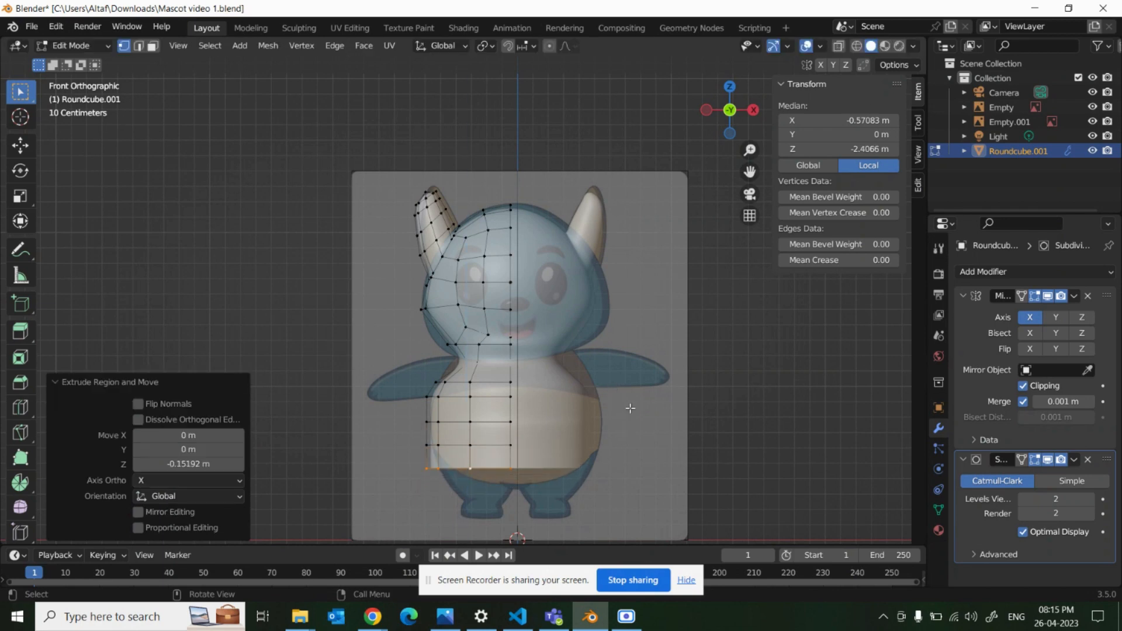
Scale the torso's bottom loop to 0.681 in X, and to 0.748 in Y in Right Orthographic view.
key("s")
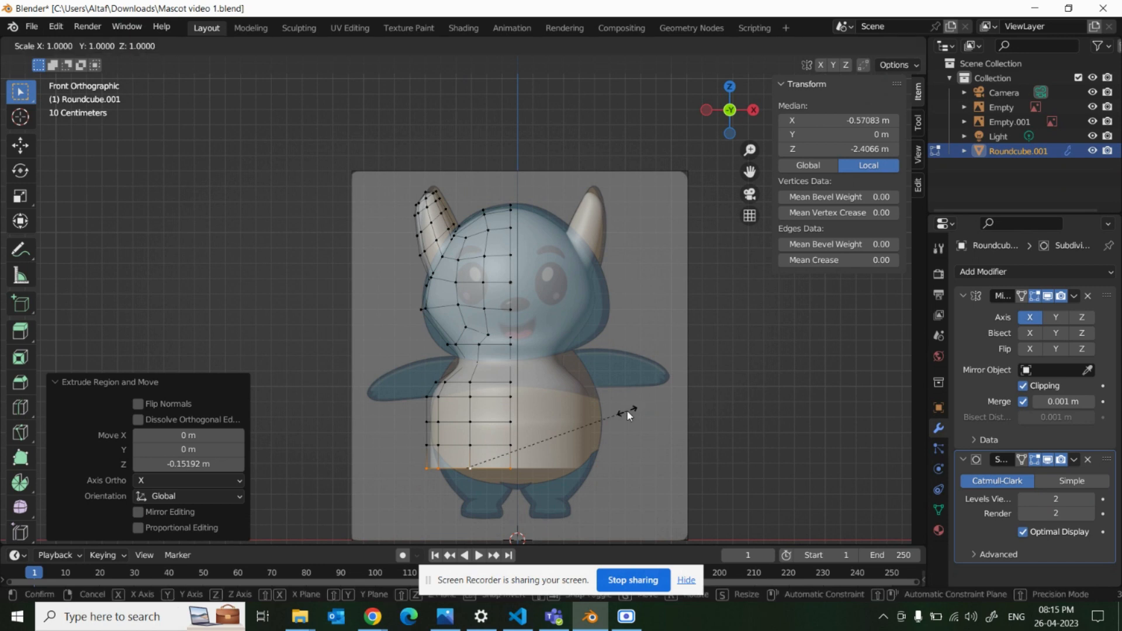
key("x")
left_click(577, 431)
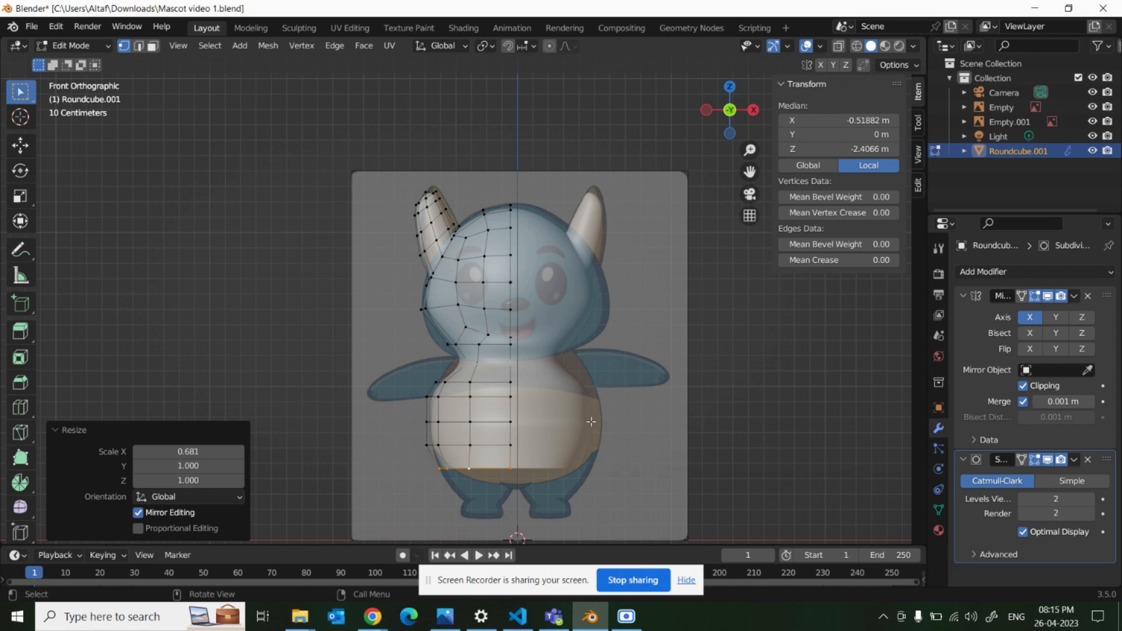
key("KP_3")
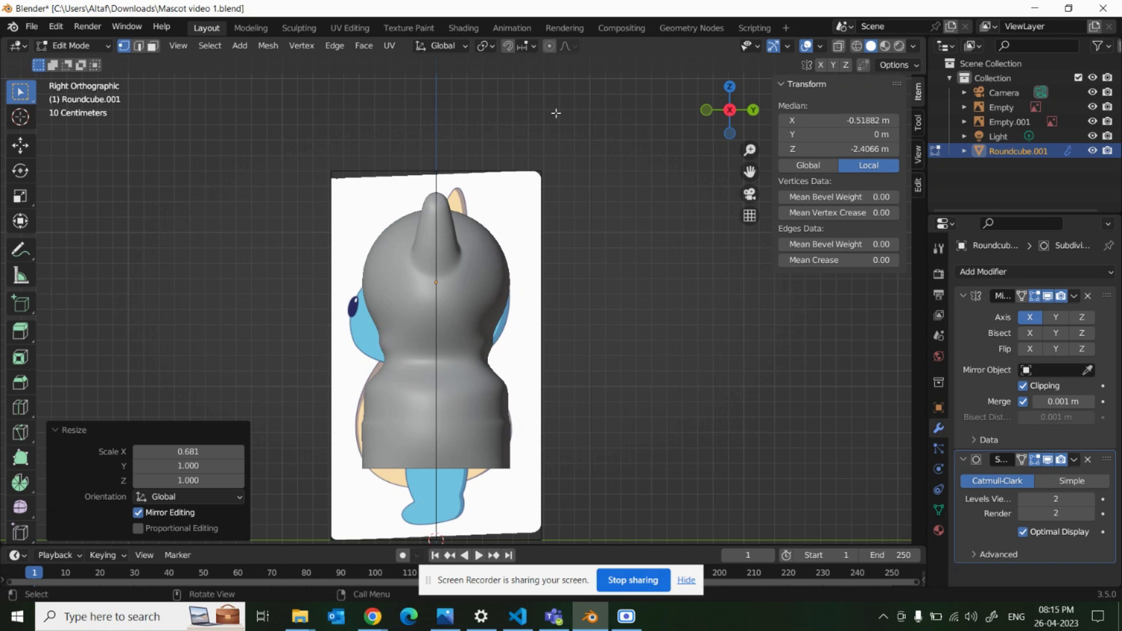
key("s")
key("y")
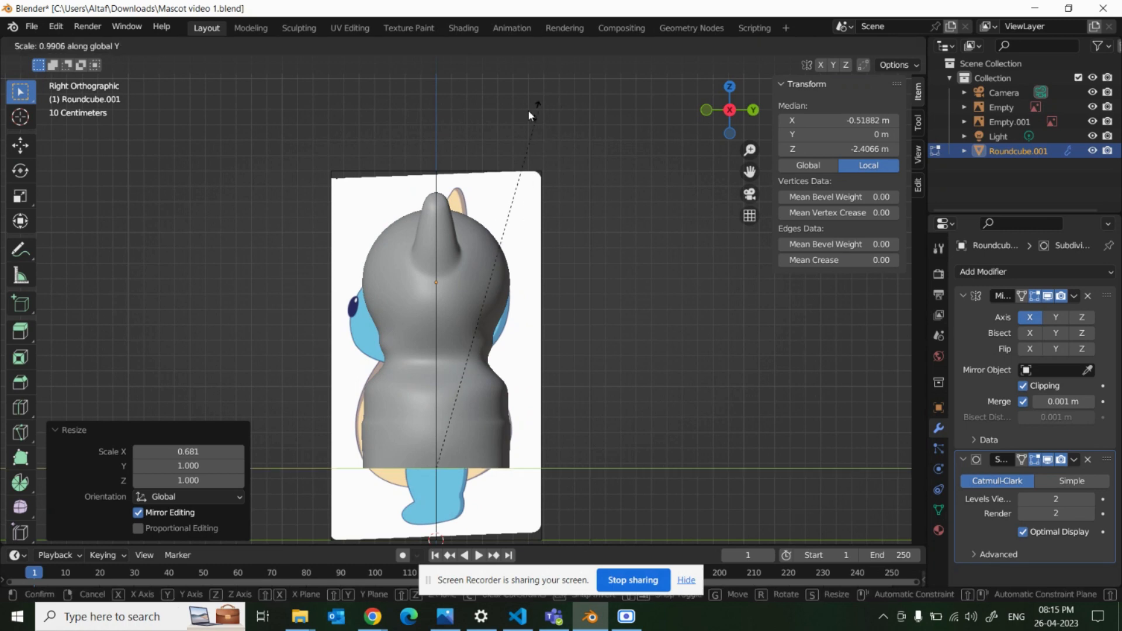
left_click(441, 184)
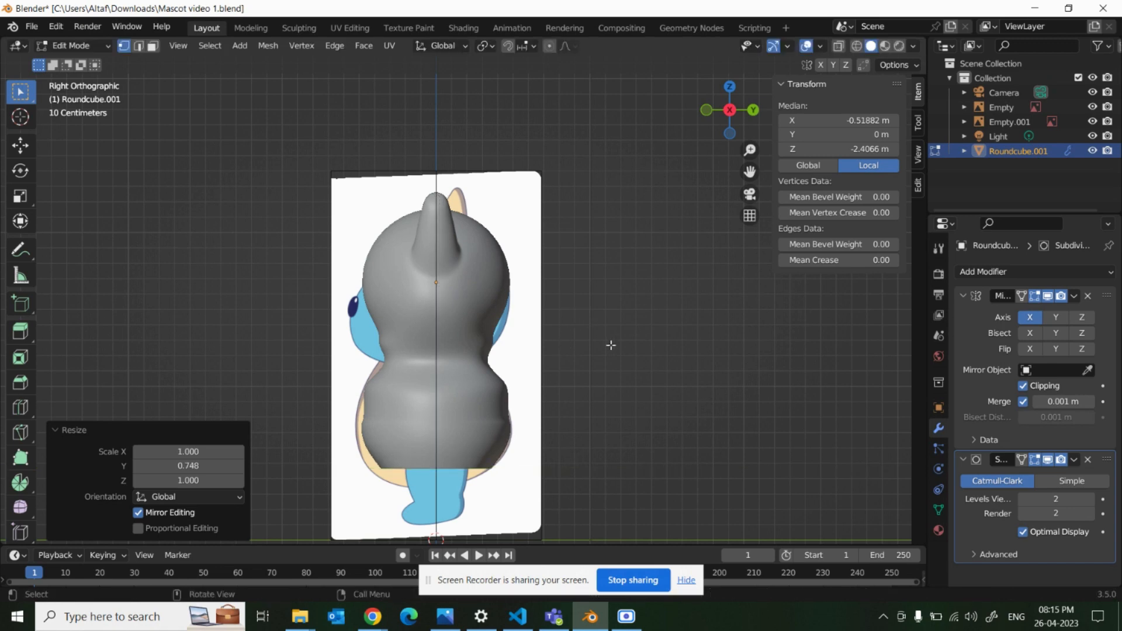
In Front Orthographic view, extrude the torso's bottom loop about 0.13 m further down along Z.
key("KP_1")
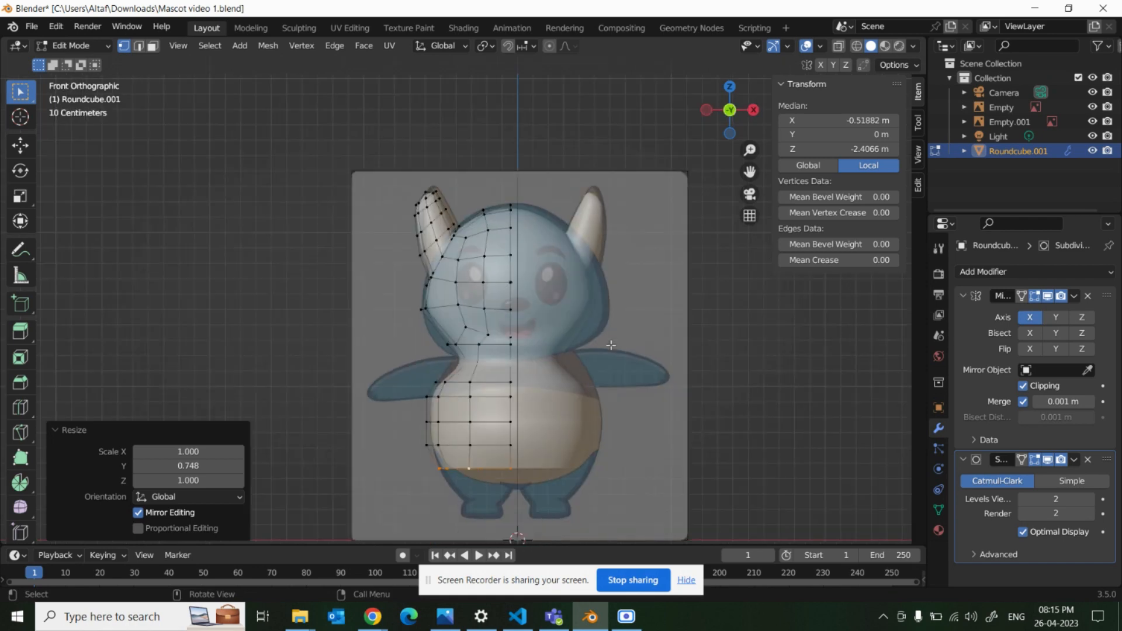
key("g")
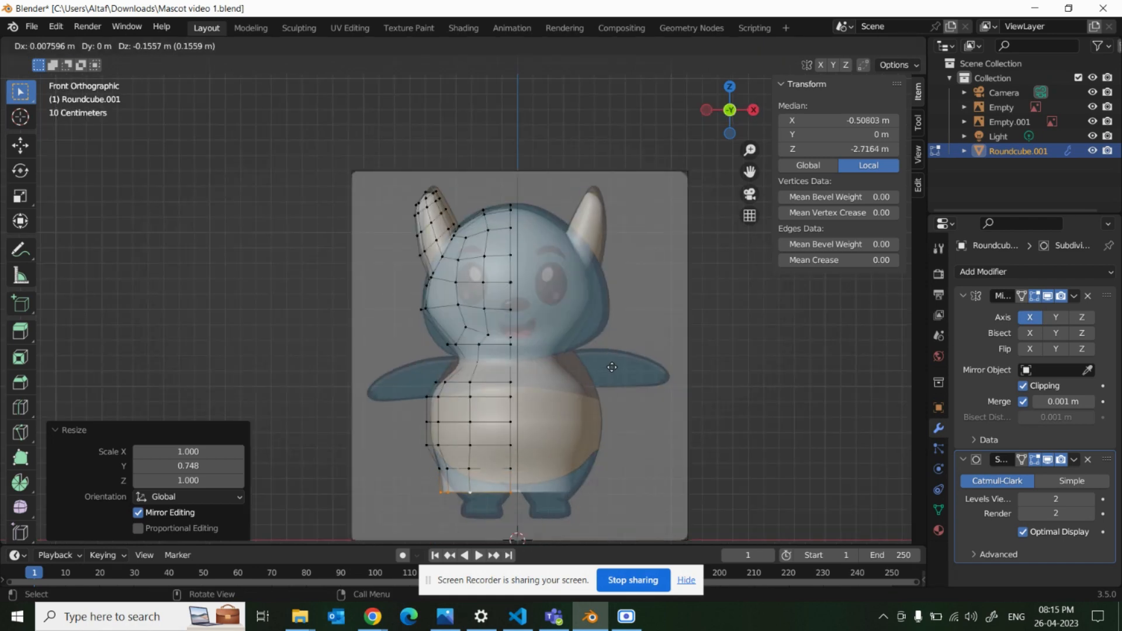
key("z")
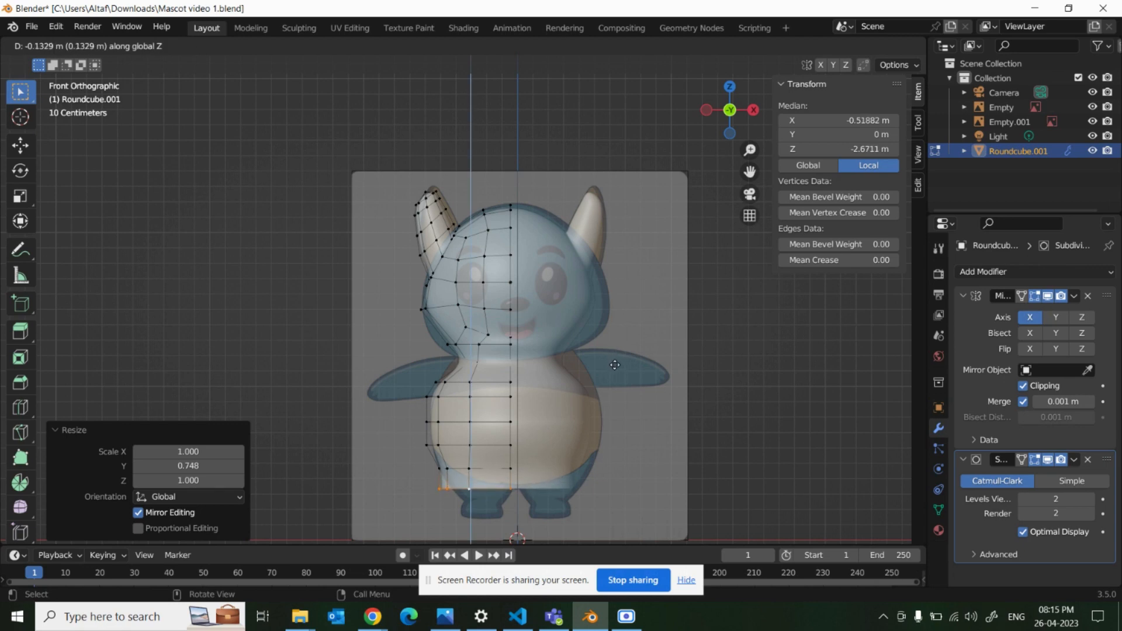
left_click(616, 364)
Scale the torso's bottom loop to 0.398 in X, and to 0.469 in Y in Right Orthographic view.
key("s")
key("x")
left_click(533, 443)
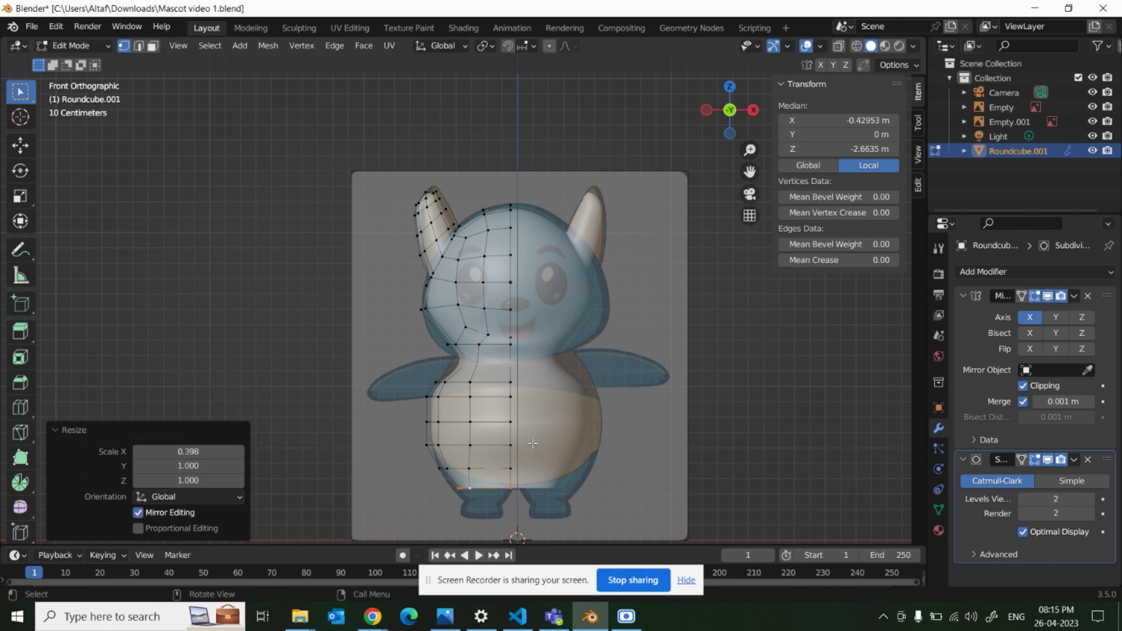
key("KP_3")
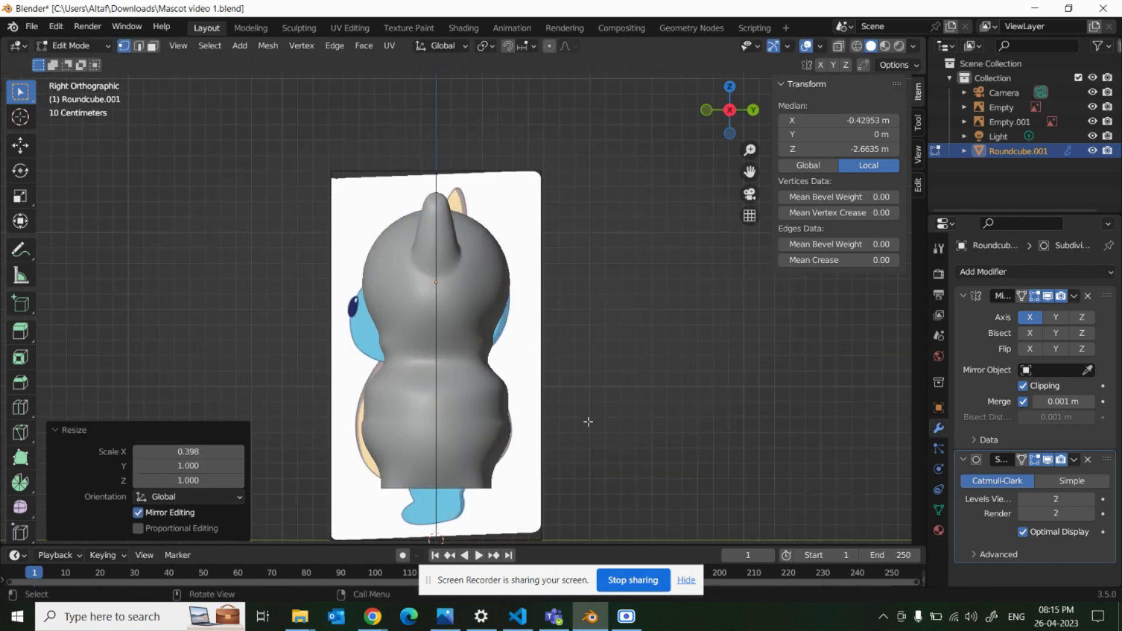
key("s")
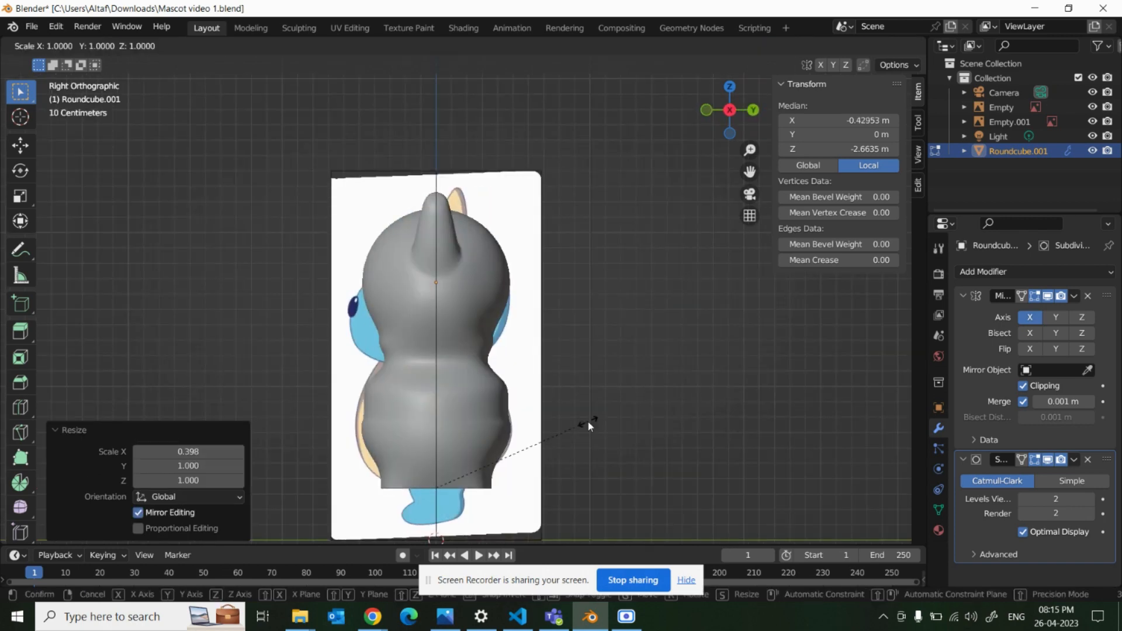
key("y")
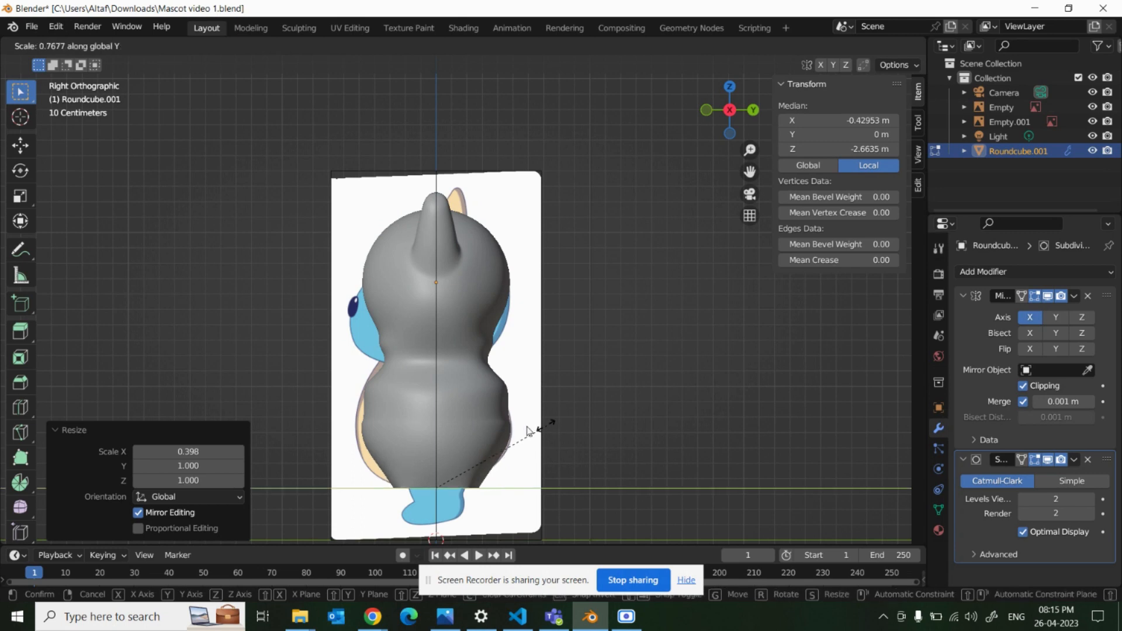
left_click(496, 438)
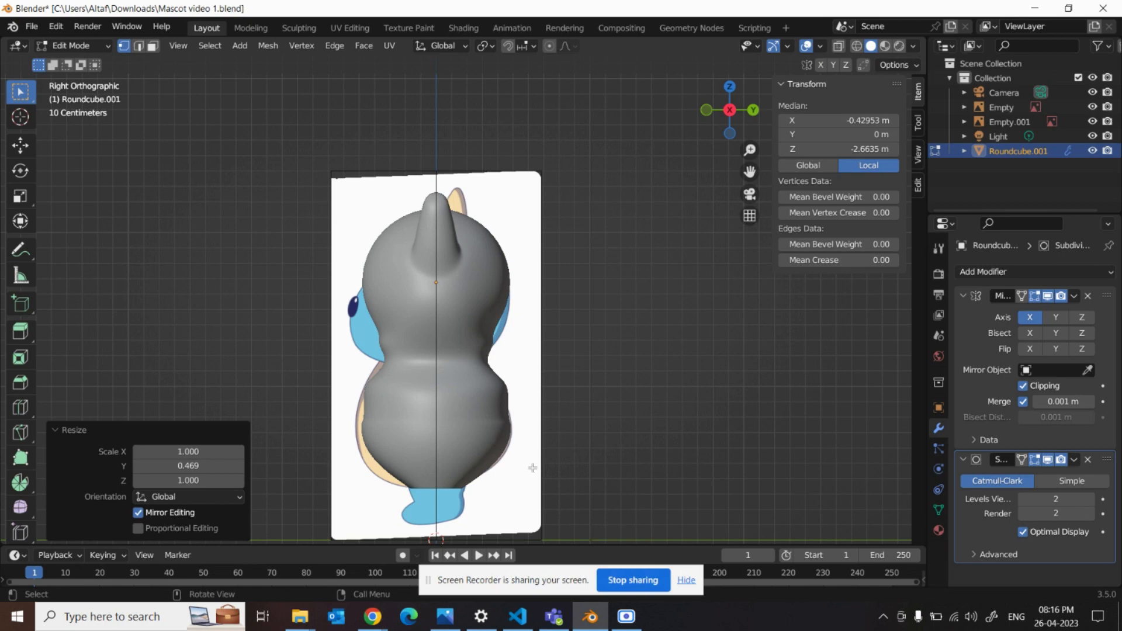
Inspect the opening under the torso, switch to the tutorial slides in Chrome and read how to close the bottom gap.
key("KP_1")
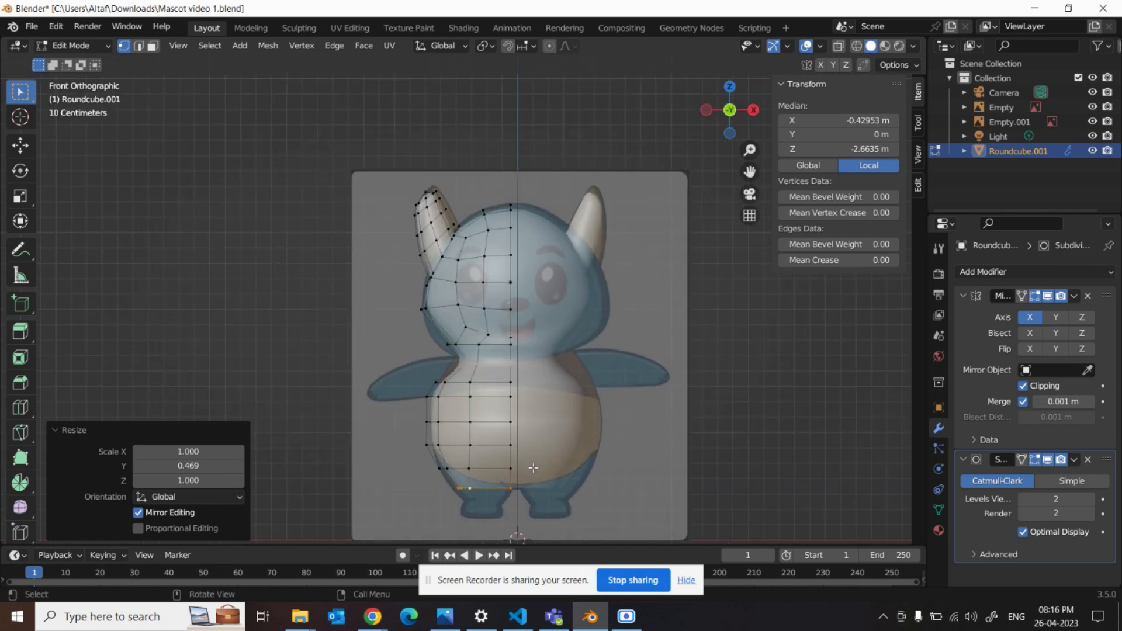
middle_click_drag(534, 468, 662, 538)
middle_click_drag(670, 353, 693, 357)
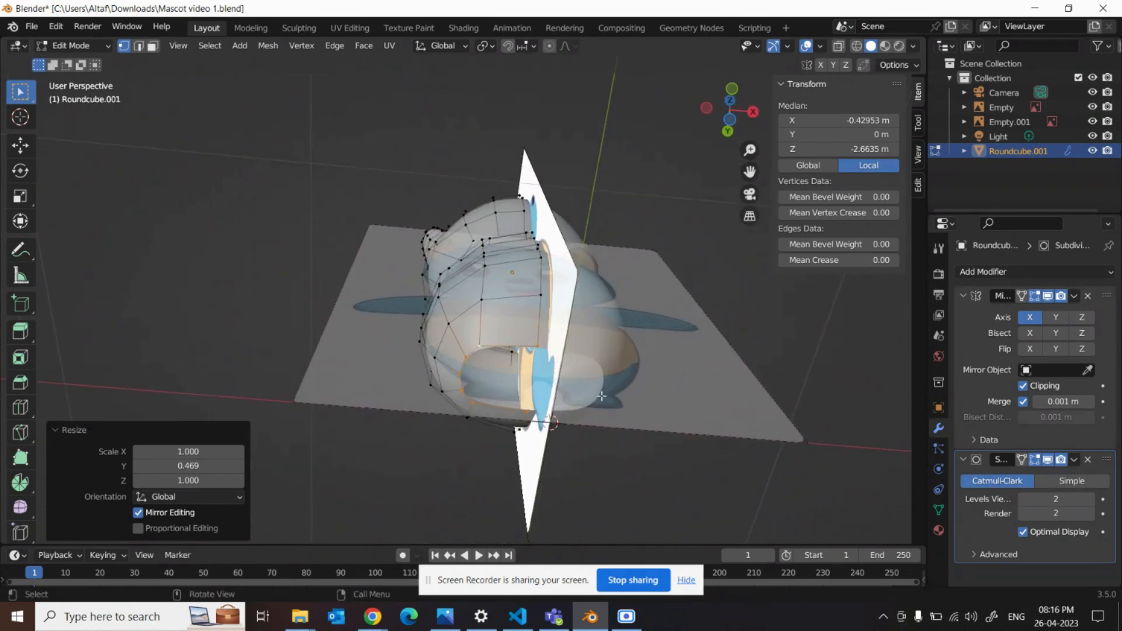
mouse_move(373, 618)
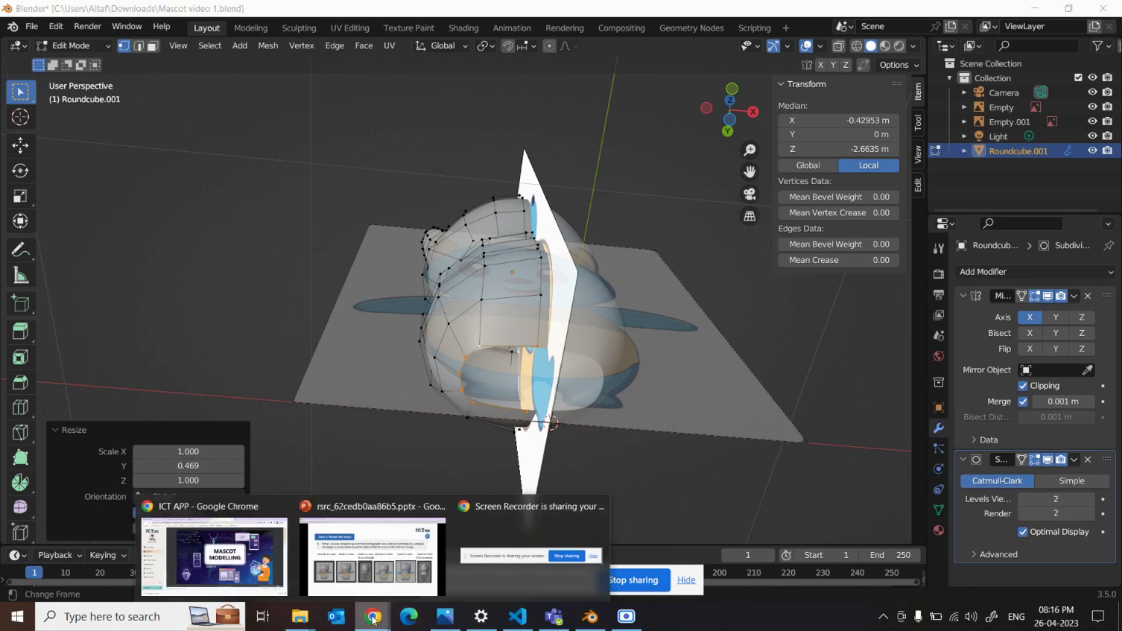
left_click(409, 562)
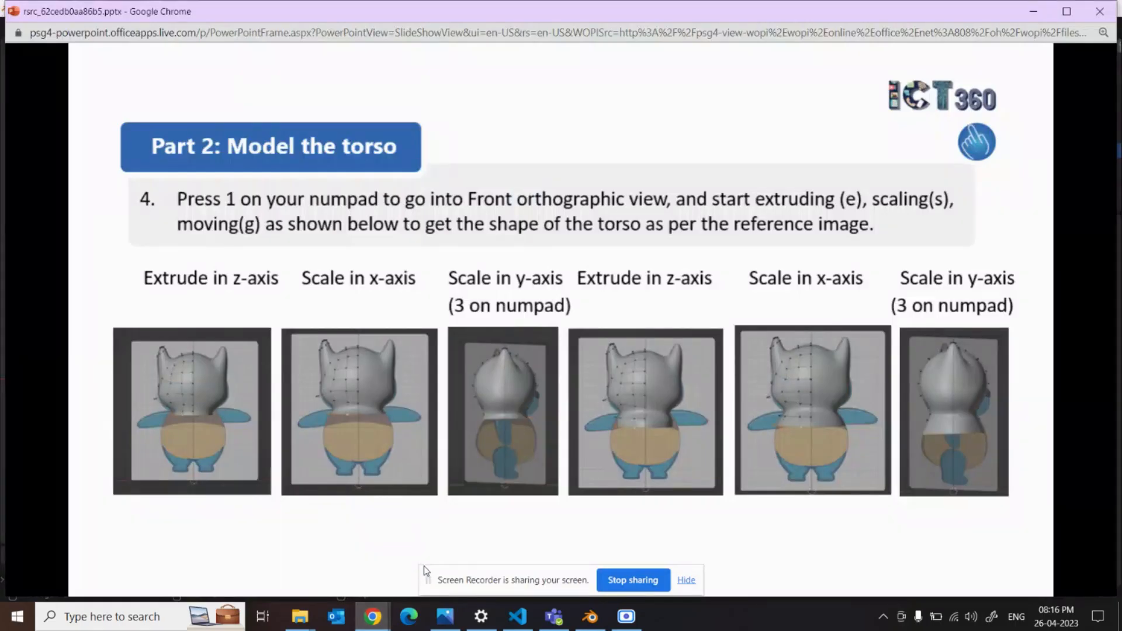
key("Right")
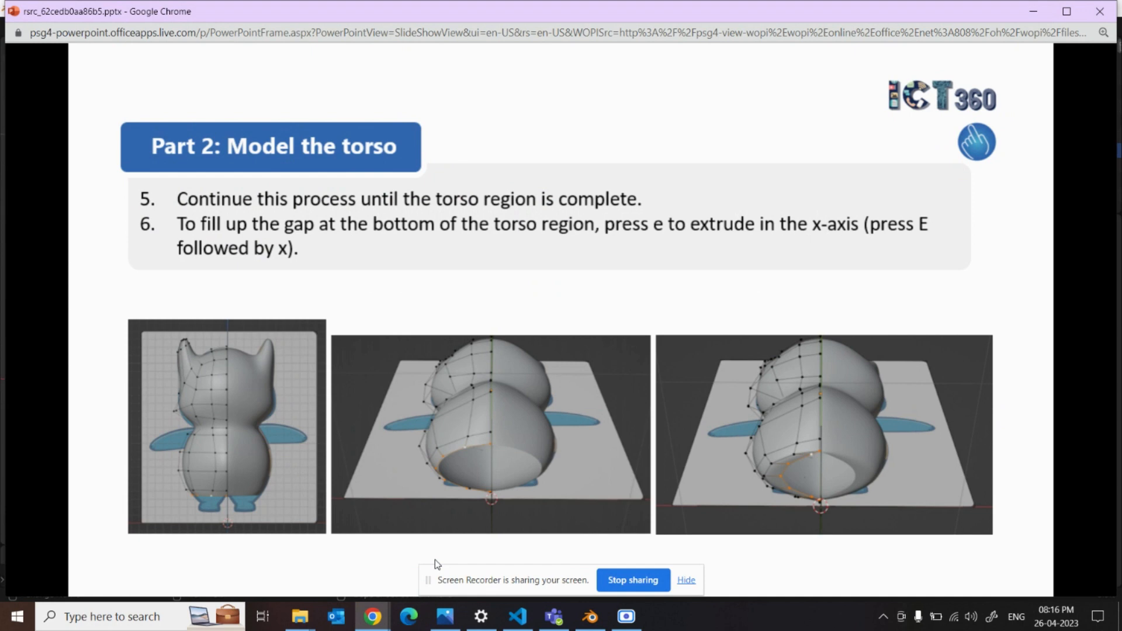
key("Right")
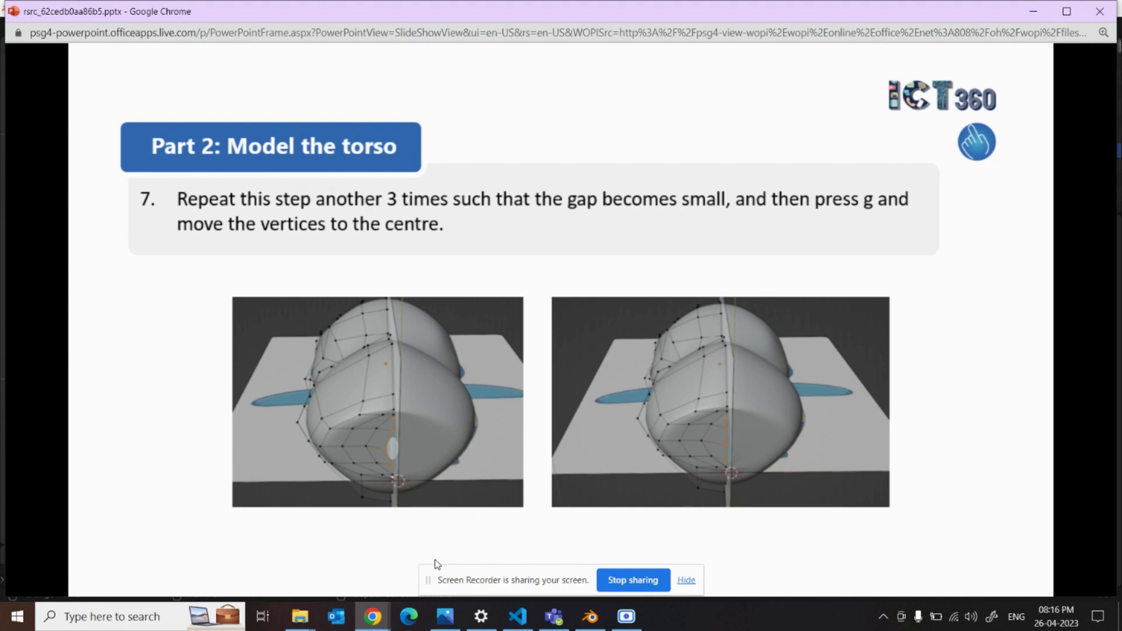
key("Right")
key("Left")
Switch to Blender and try to close the torso's underside opening by extruding its loop inward twice, scaled to 0.450 and 0.337.
left_click(591, 617)
middle_click_drag(530, 393, 512, 380)
key("s")
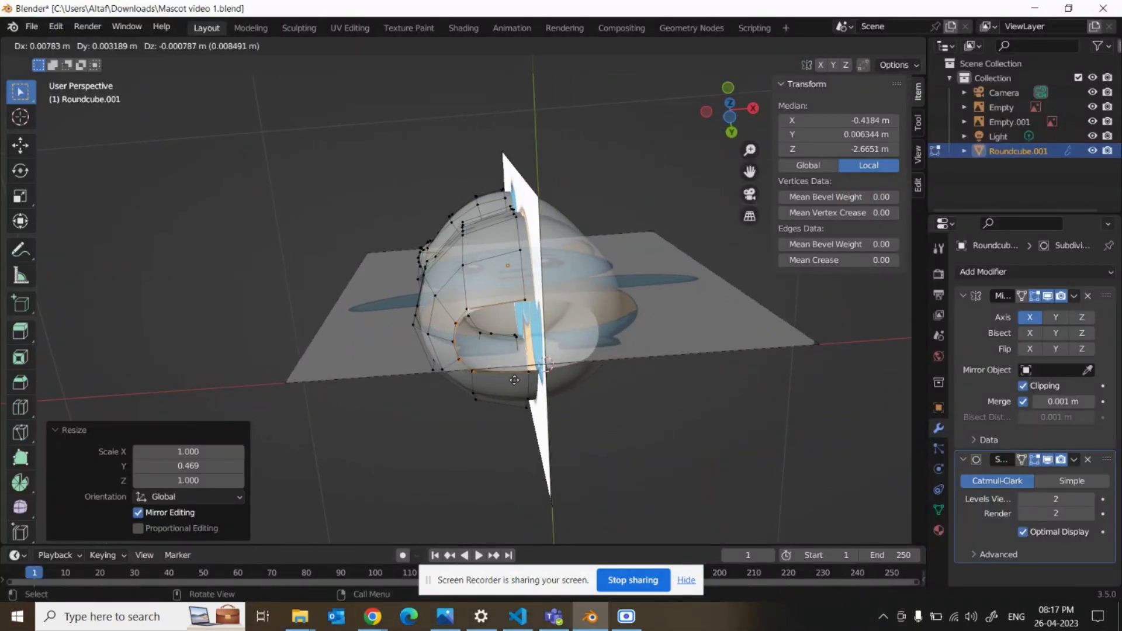
left_click(486, 362)
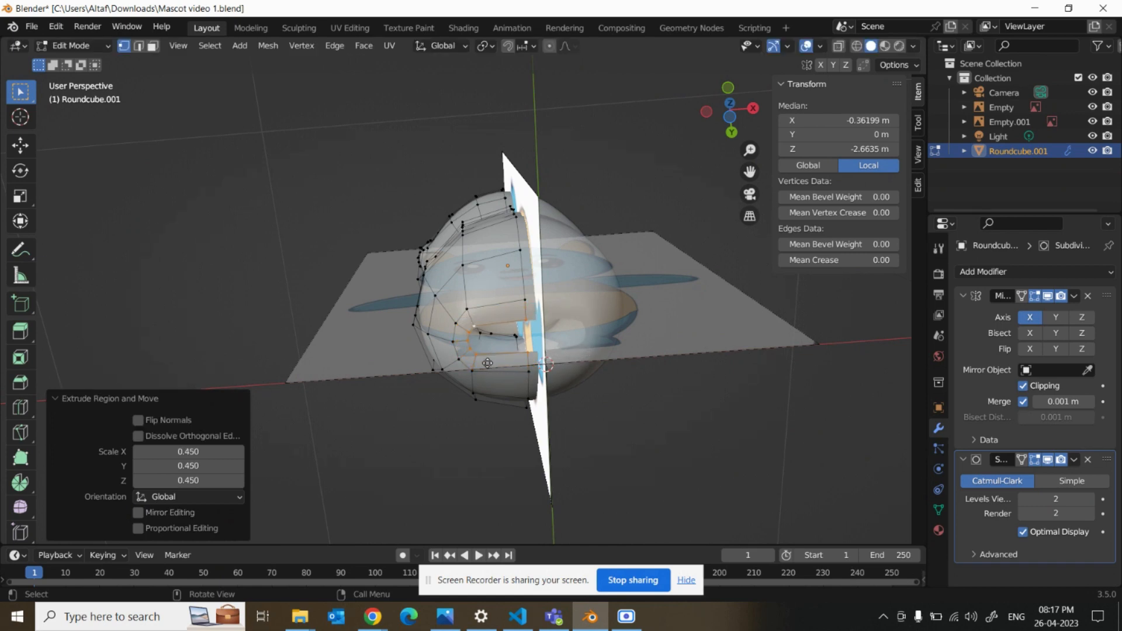
key("s")
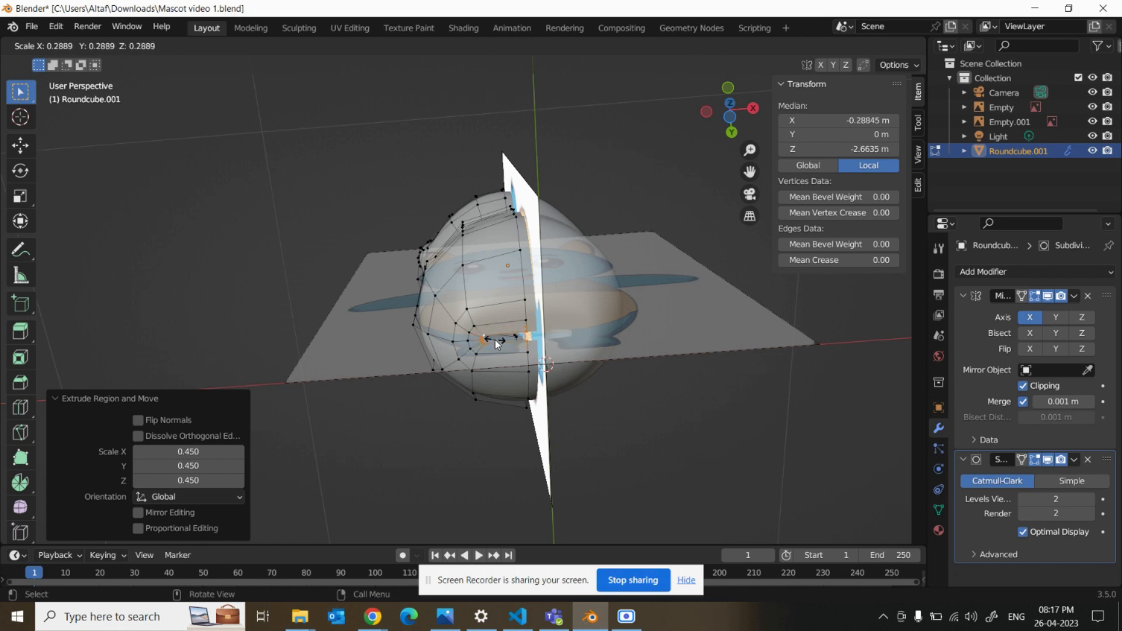
left_click(496, 339)
Try one more extrusion of the inner loop in place and undo all of the inward extrusions.
middle_click_drag(545, 374, 571, 378)
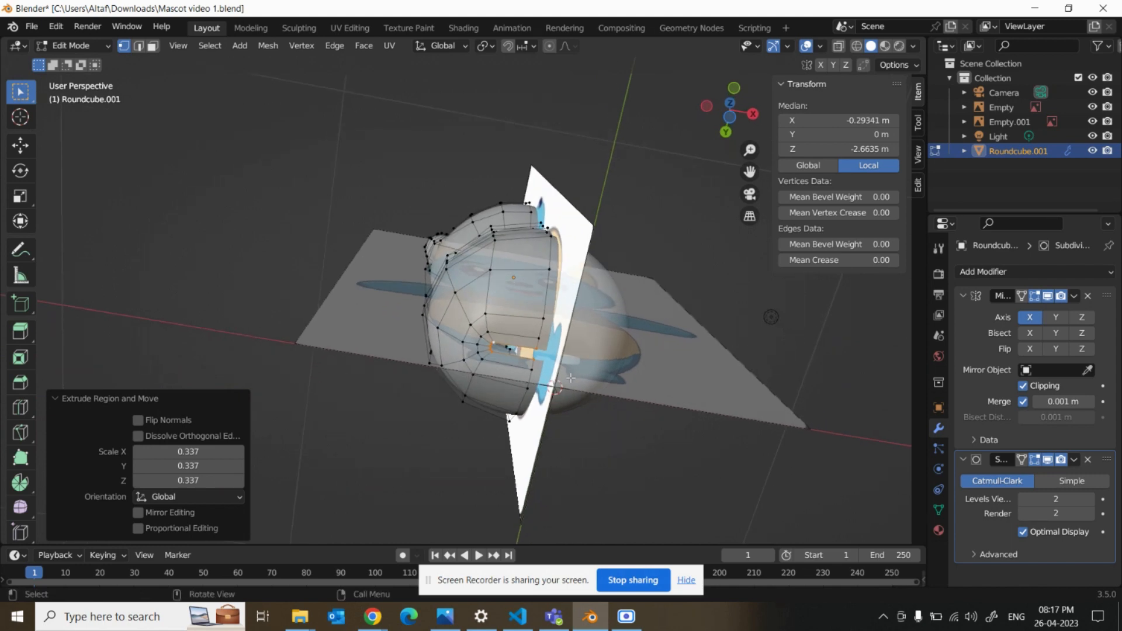
key("g")
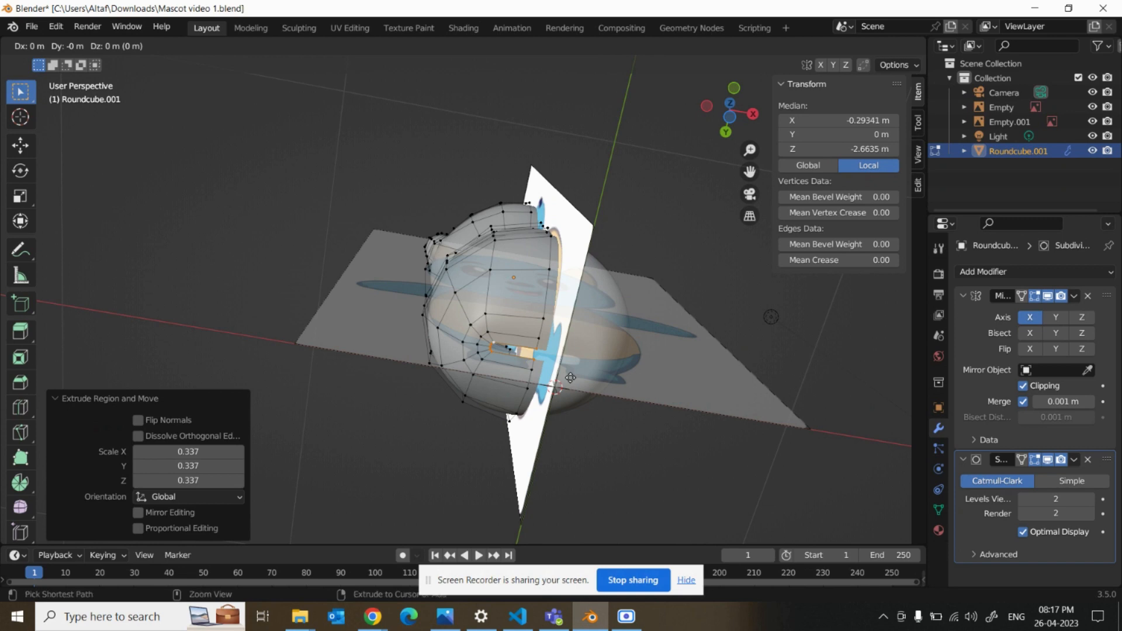
left_click(570, 377)
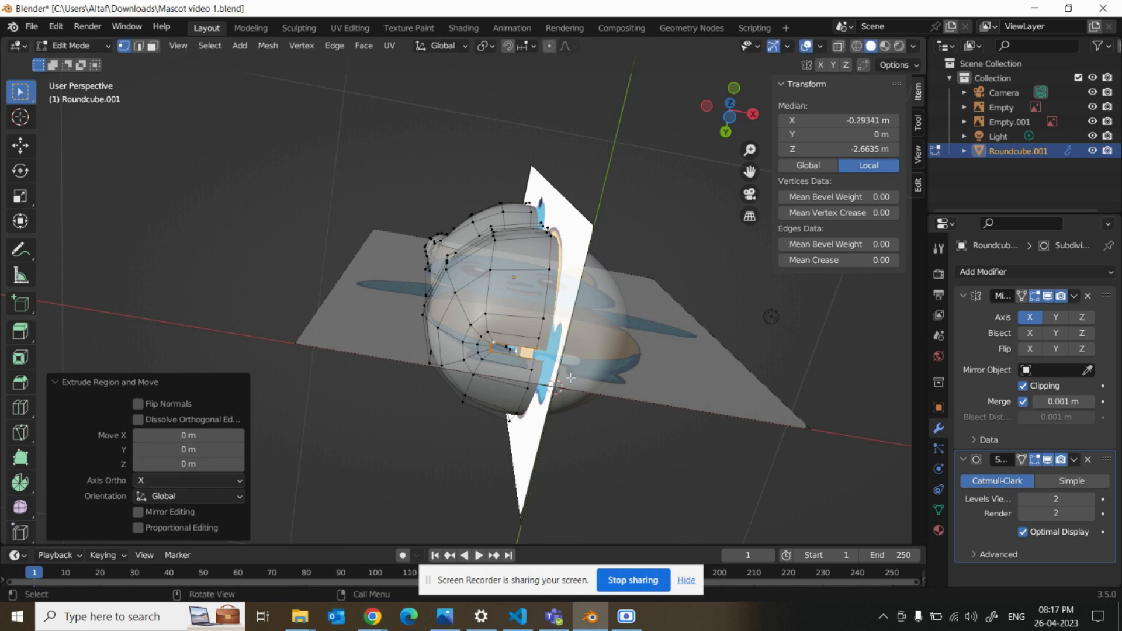
key("ctrl+z")
left_click(517, 362, "ctrl")
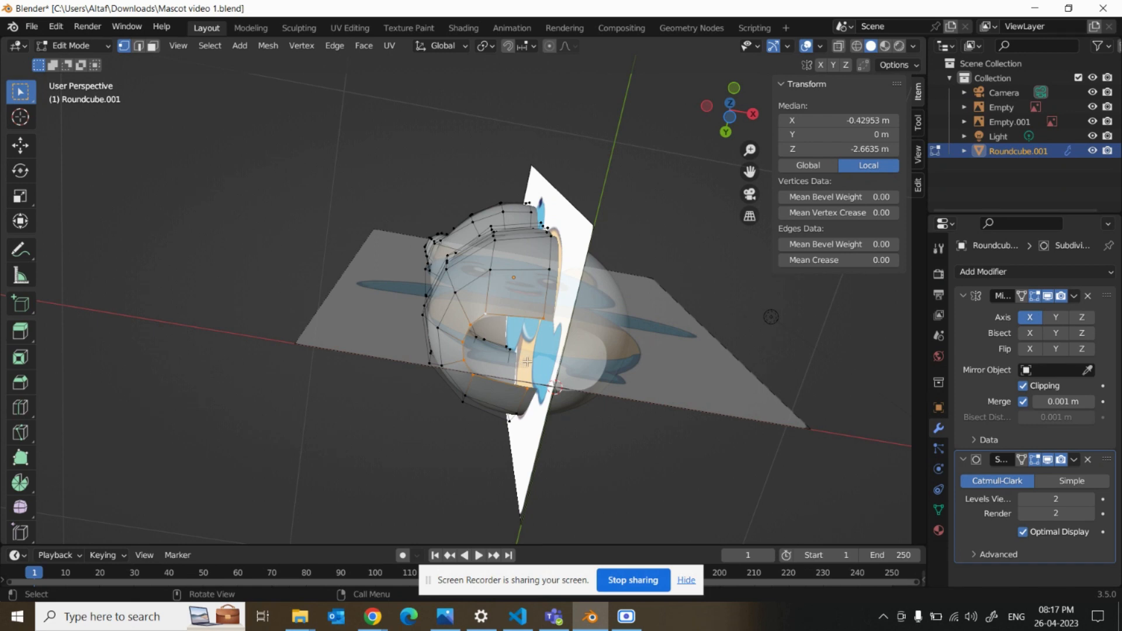
Return to the tutorial slides in Chrome and reread steps 5 to 8 about filling the gap at the torso's bottom.
key("alt+Tab")
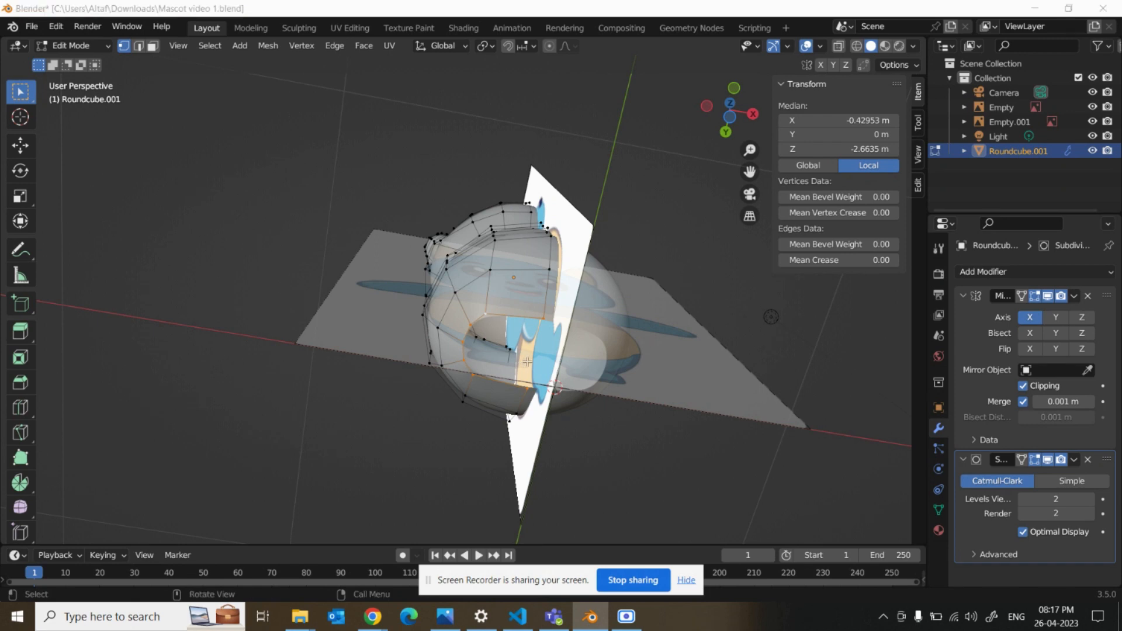
left_click(380, 618)
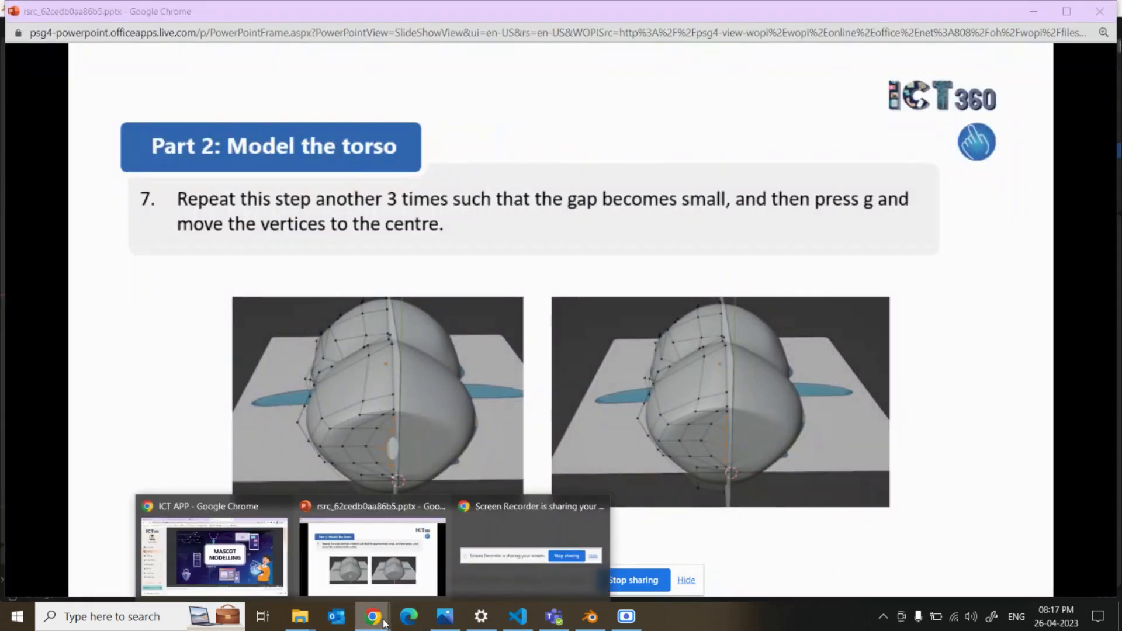
left_click(779, 539)
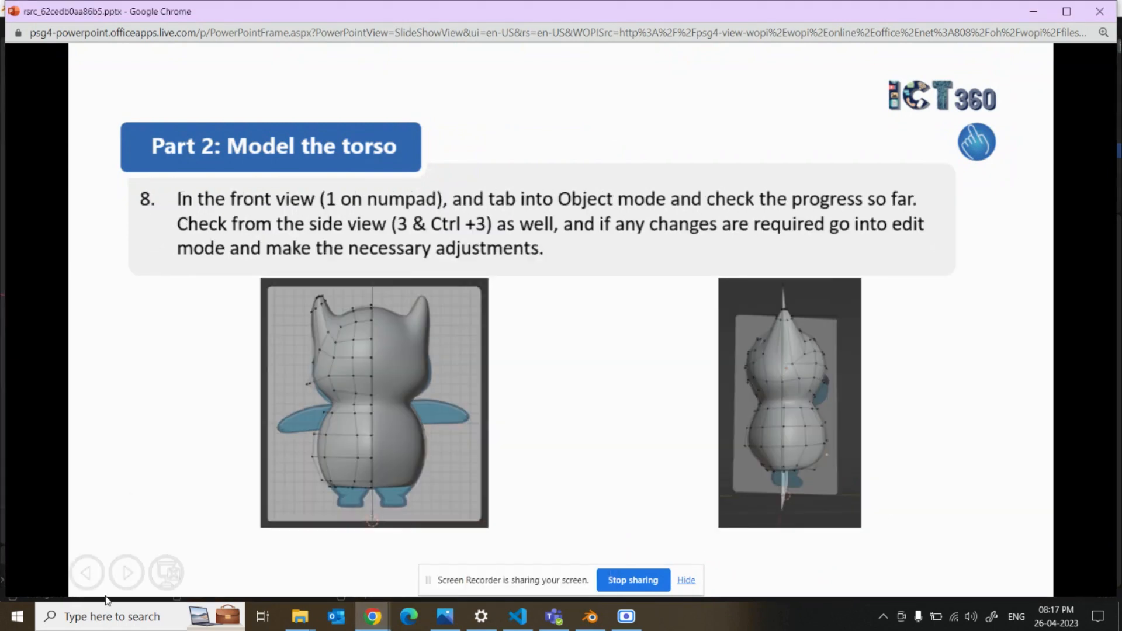
left_click(93, 576)
left_click(97, 579)
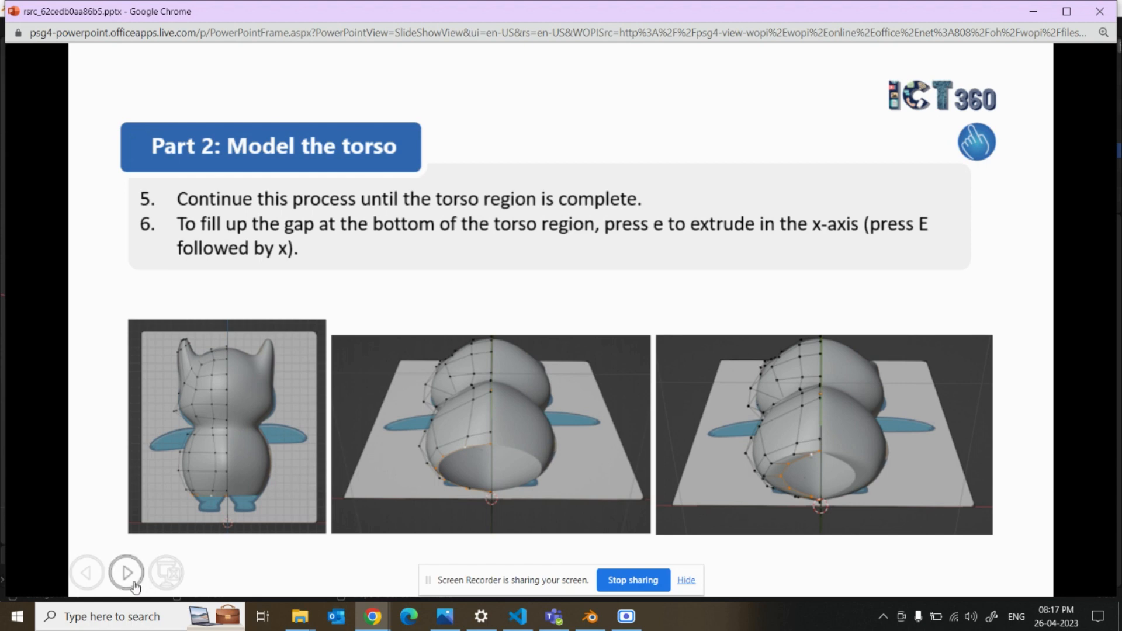
left_click(127, 573)
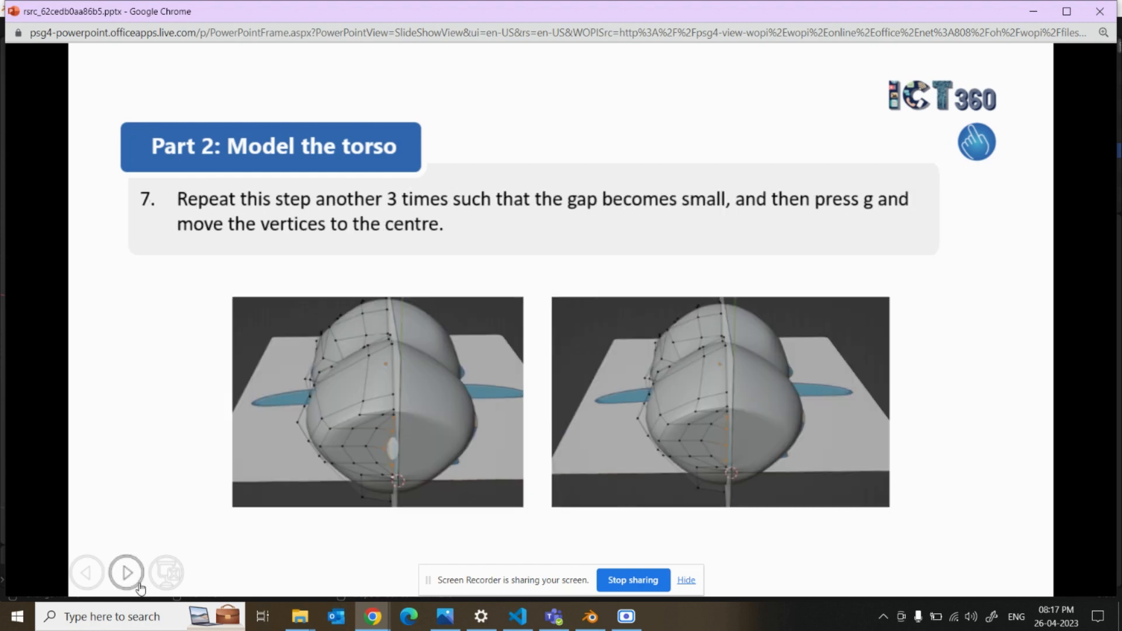
Switch to Blender and close the torso's underside gap by extruding its open loop along X three times, about 0.102, 0.099 and 0.175 m.
left_click(590, 617)
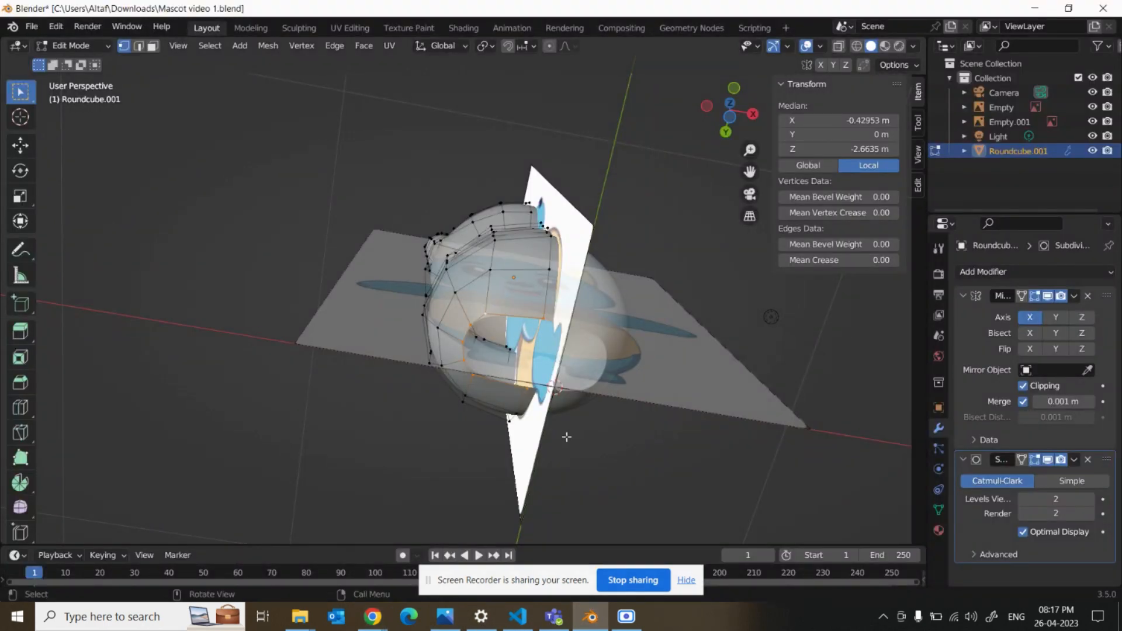
key("g")
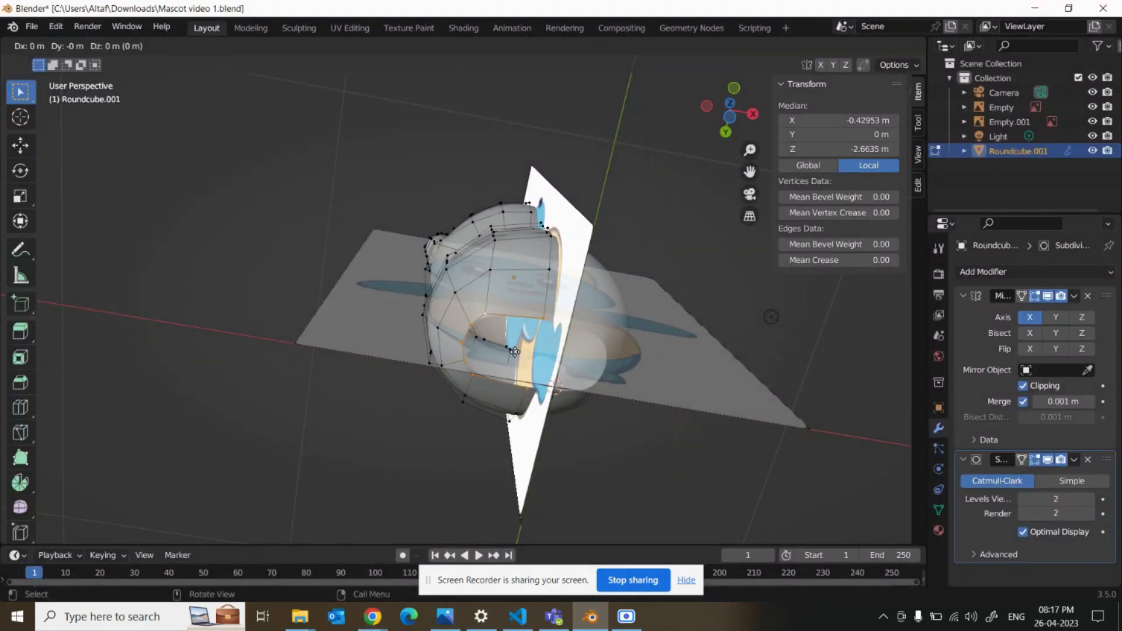
key("x")
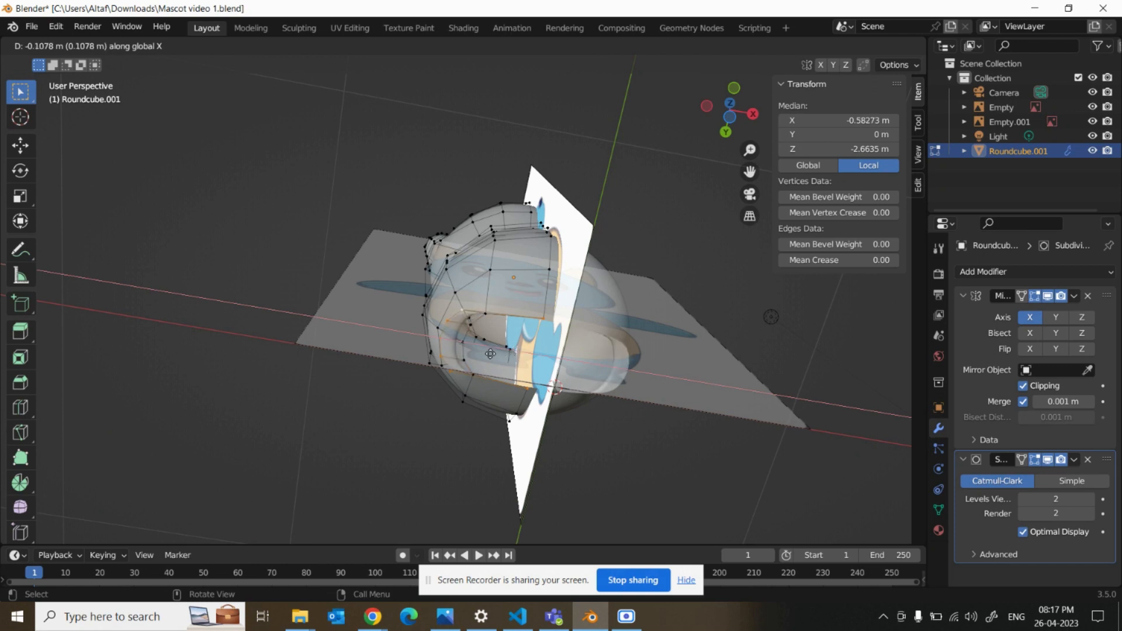
left_click(535, 367)
key("e")
key("x")
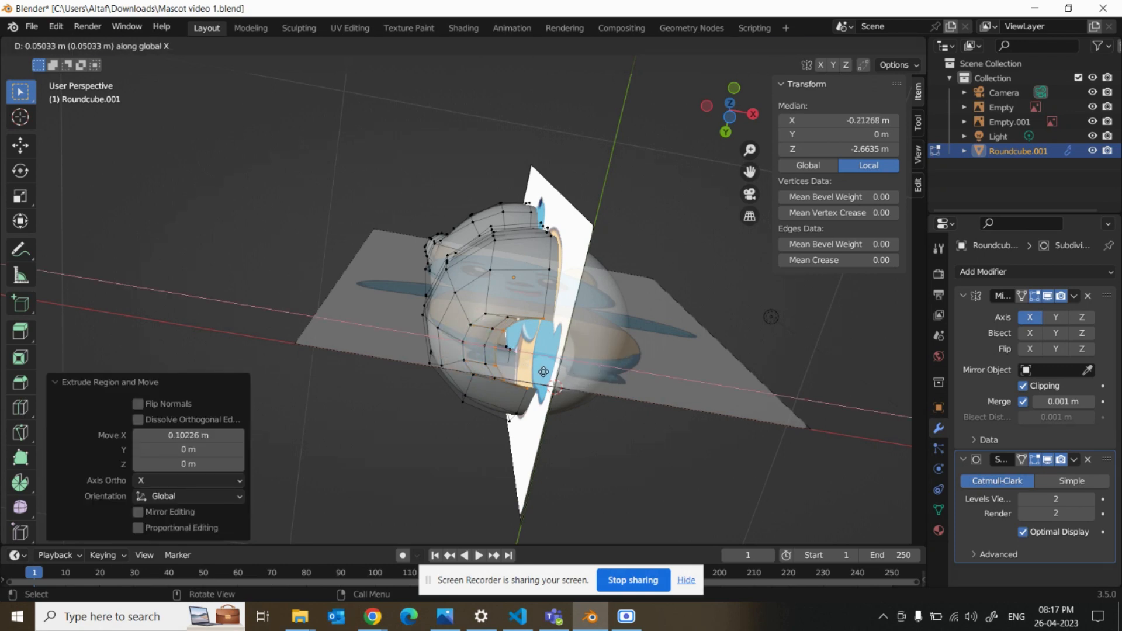
left_click(552, 379)
key("e")
key("x")
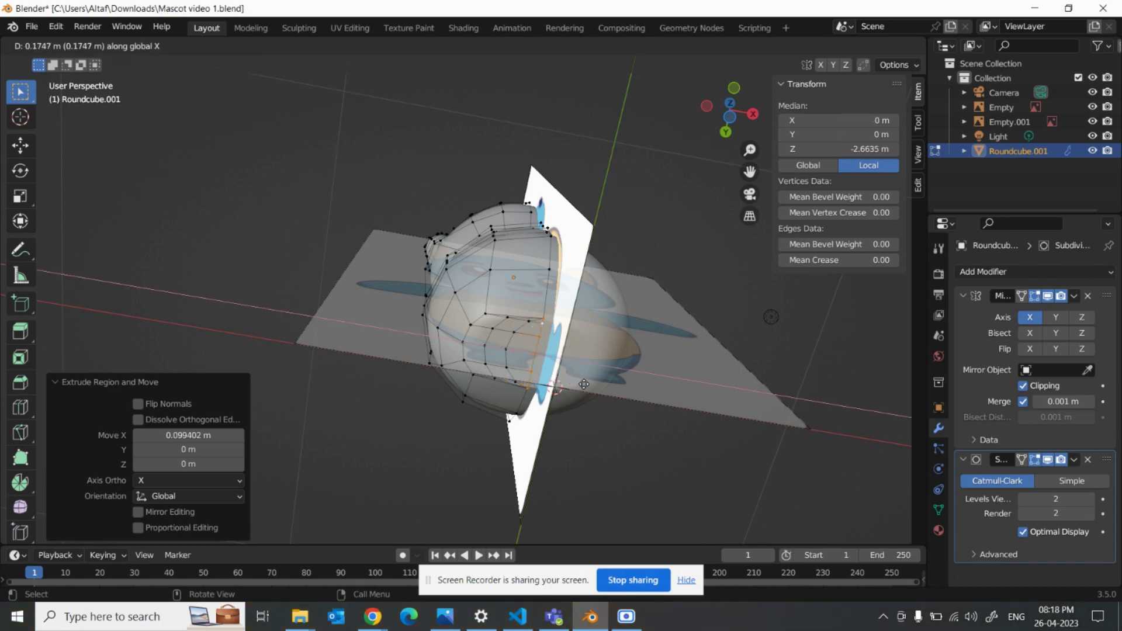
left_click(584, 384)
middle_click_drag(650, 377, 628, 414)
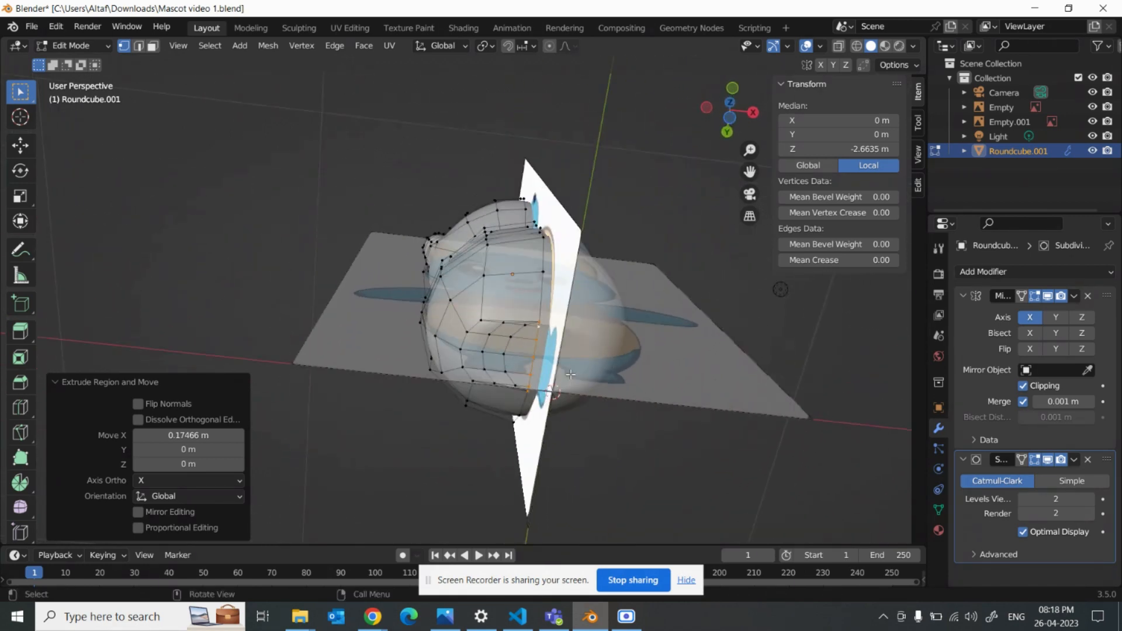
Read torso step 8 and the first arms-and-legs step in the Chrome slides, checking the torso against the references in Blender.
left_click(592, 618)
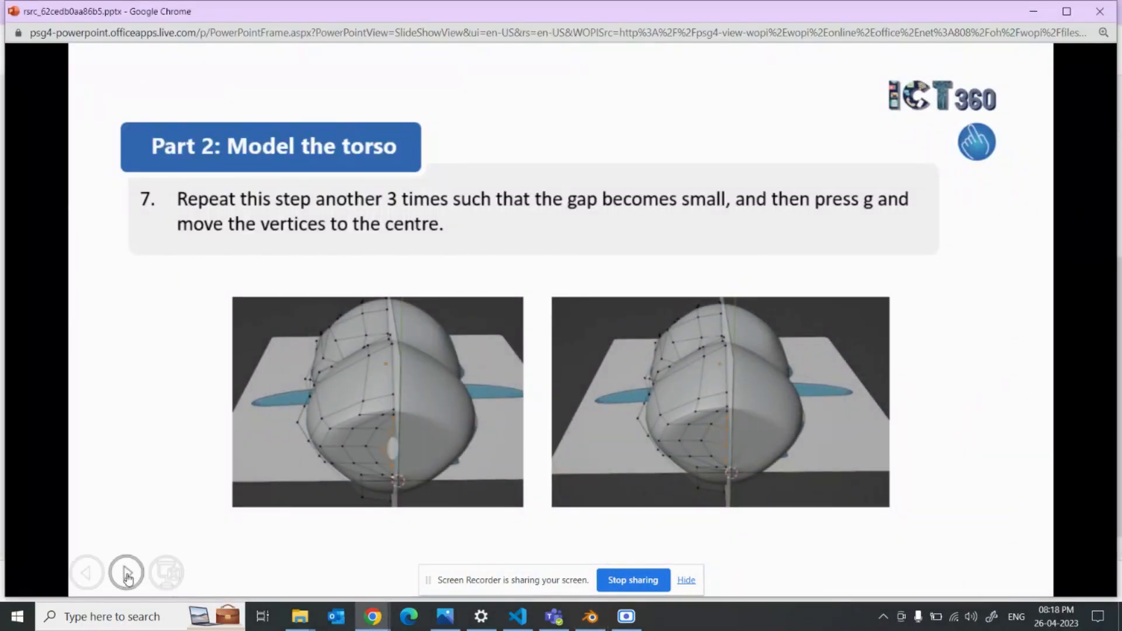
left_click(127, 574)
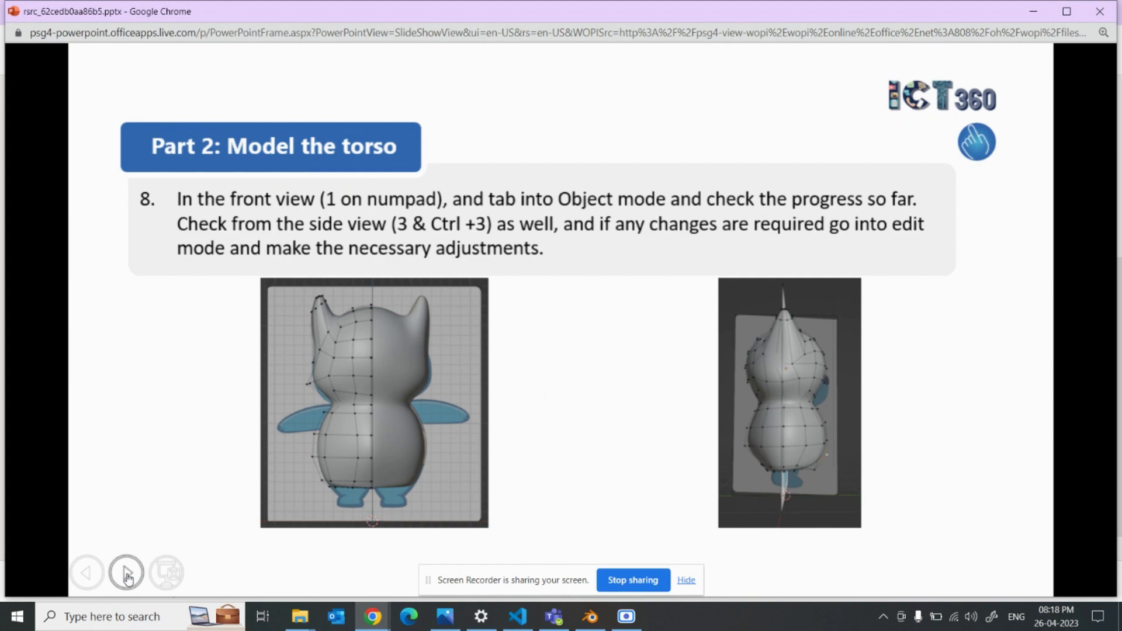
left_click(590, 617)
middle_click_drag(585, 419, 549, 314)
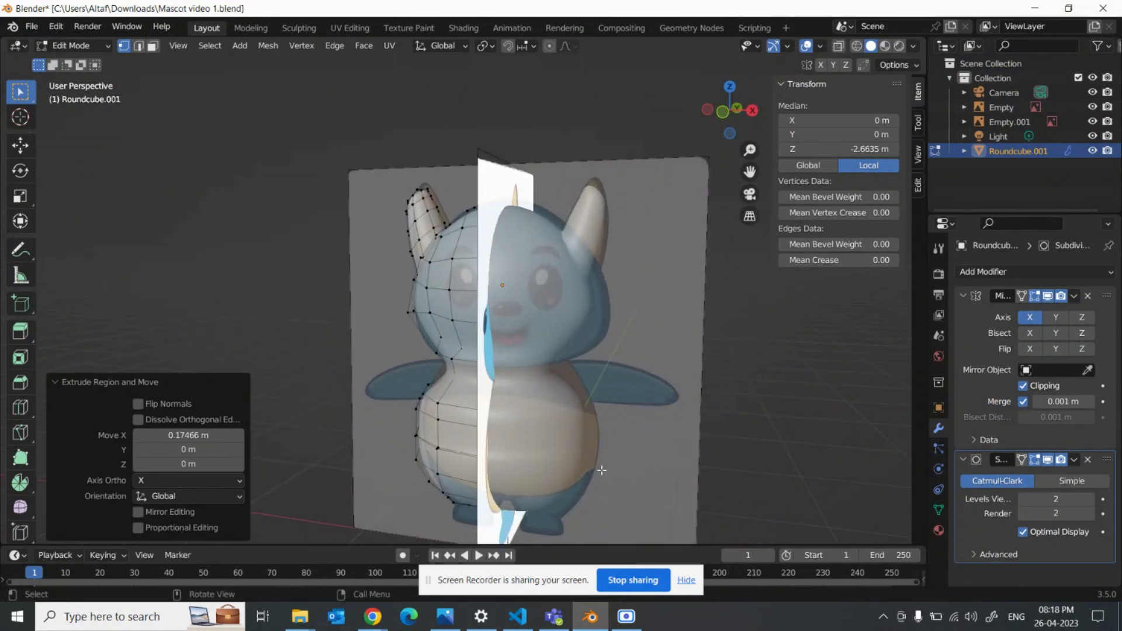
left_click(594, 627)
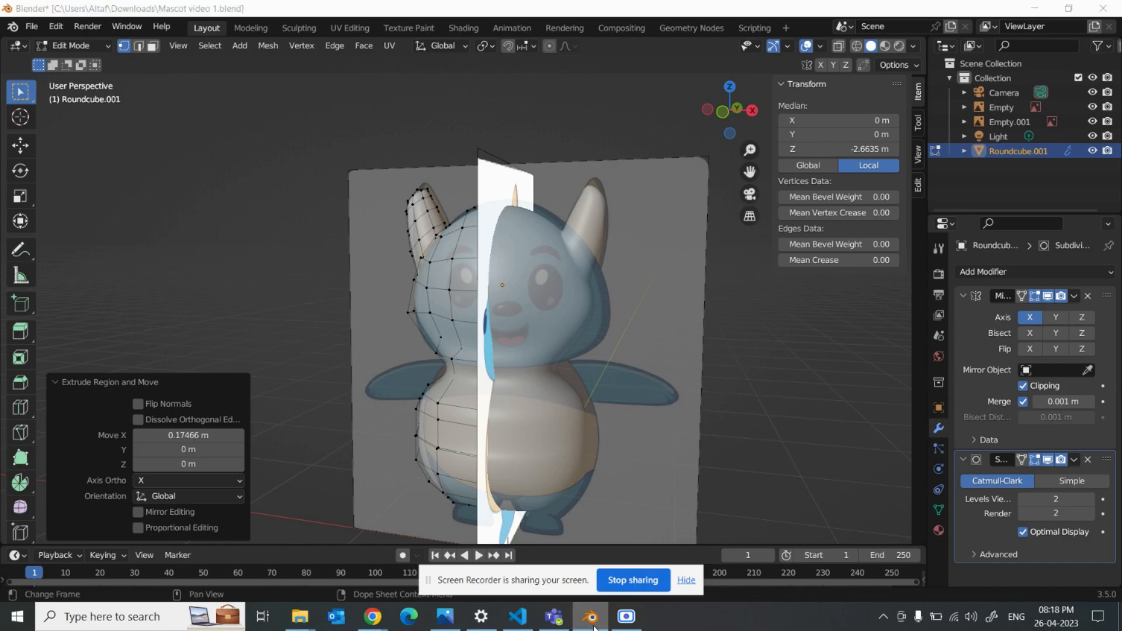
left_click(622, 531)
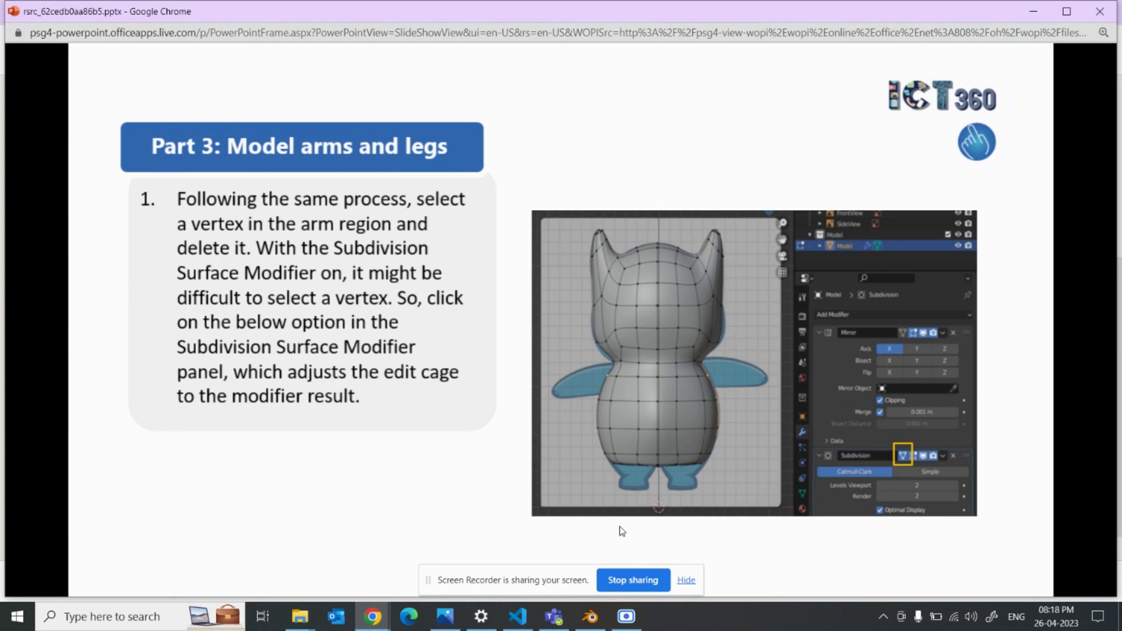
Switch to Blender and, in front view, delete the outer torso vertex where the arm attaches.
left_click(590, 616)
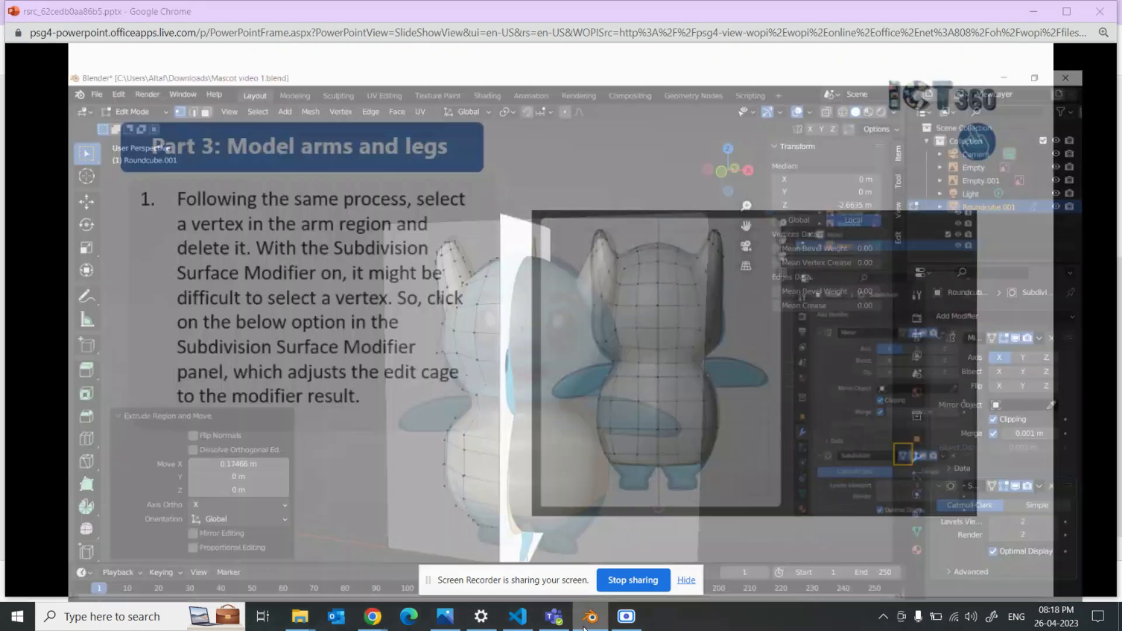
key("KP_1")
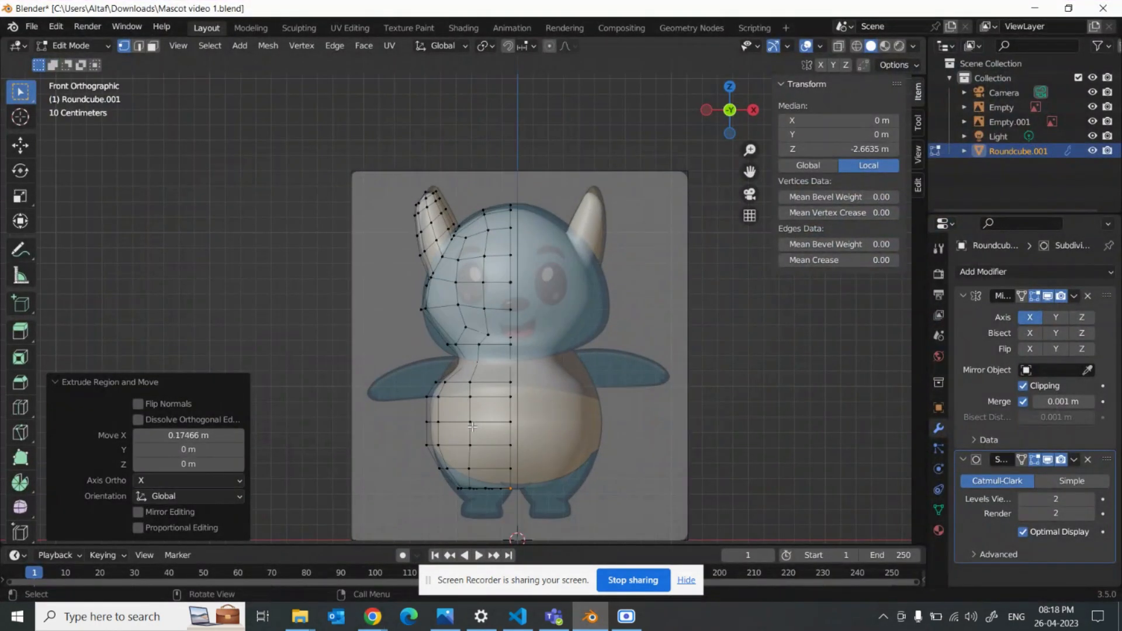
scroll(472, 427, "up", 2)
middle_click_drag(500, 431, 568, 310, "shift")
key("b")
left_click_drag(483, 323, 468, 310)
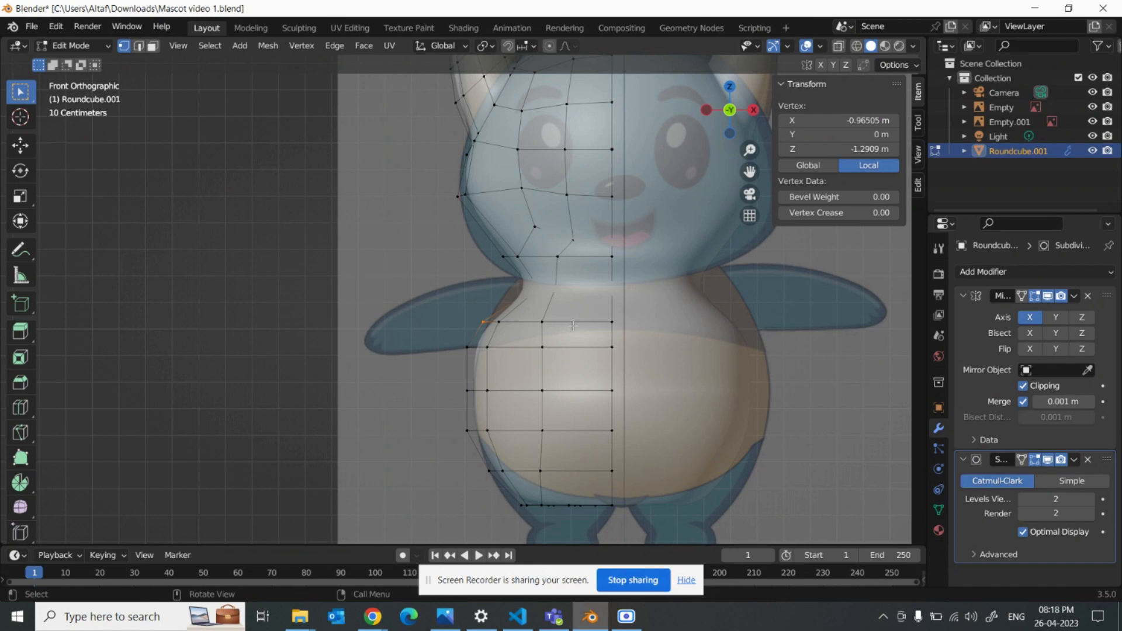
key("x")
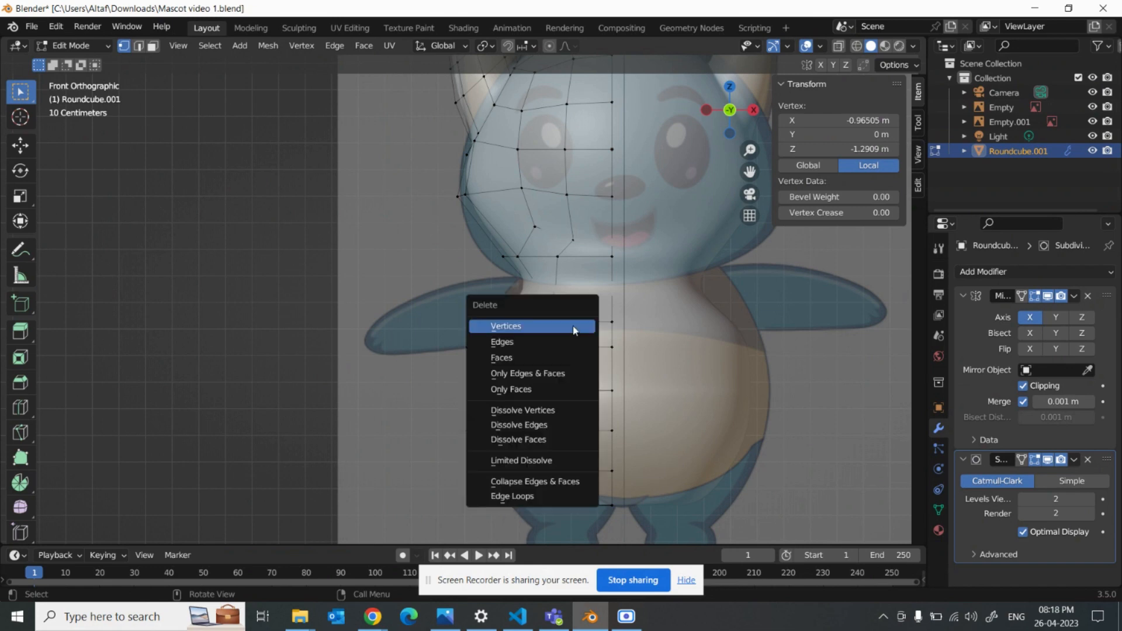
left_click(573, 325)
Select the boundary loop of the arm opening and round it with the LoopTools Circle operation.
middle_click_drag(573, 325, 559, 370)
mouse_move(548, 324)
middle_mouse_down()
mouse_move(561, 327)
mouse_move(530, 312)
middle_mouse_up()
left_click(538, 321, "alt")
left_click(530, 312, "alt")
right_click(530, 312)
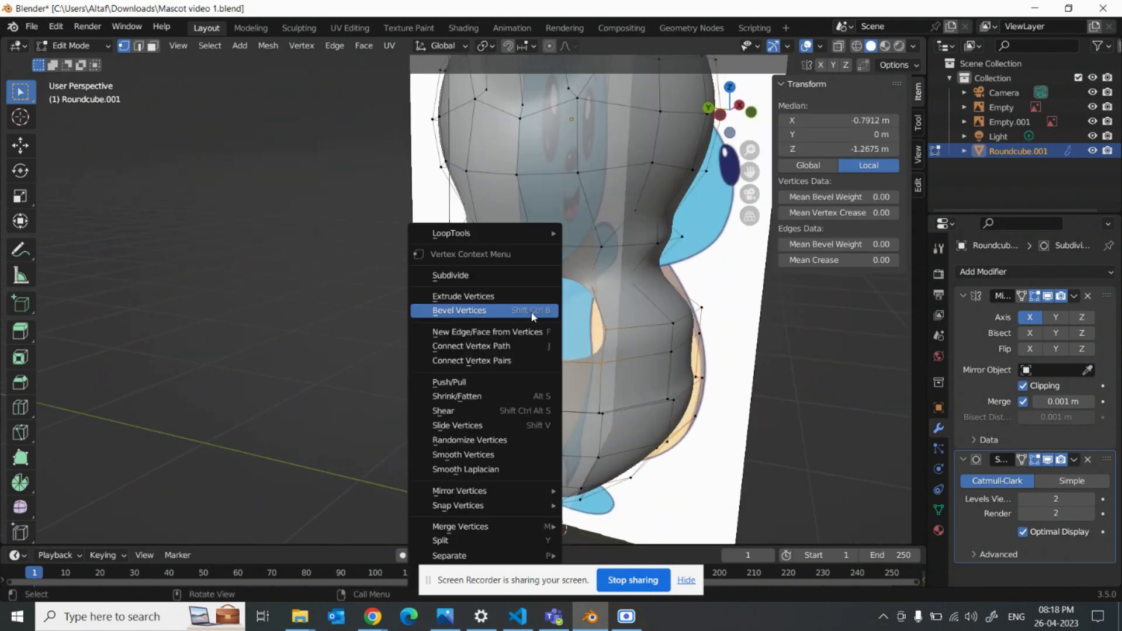
mouse_move(514, 237)
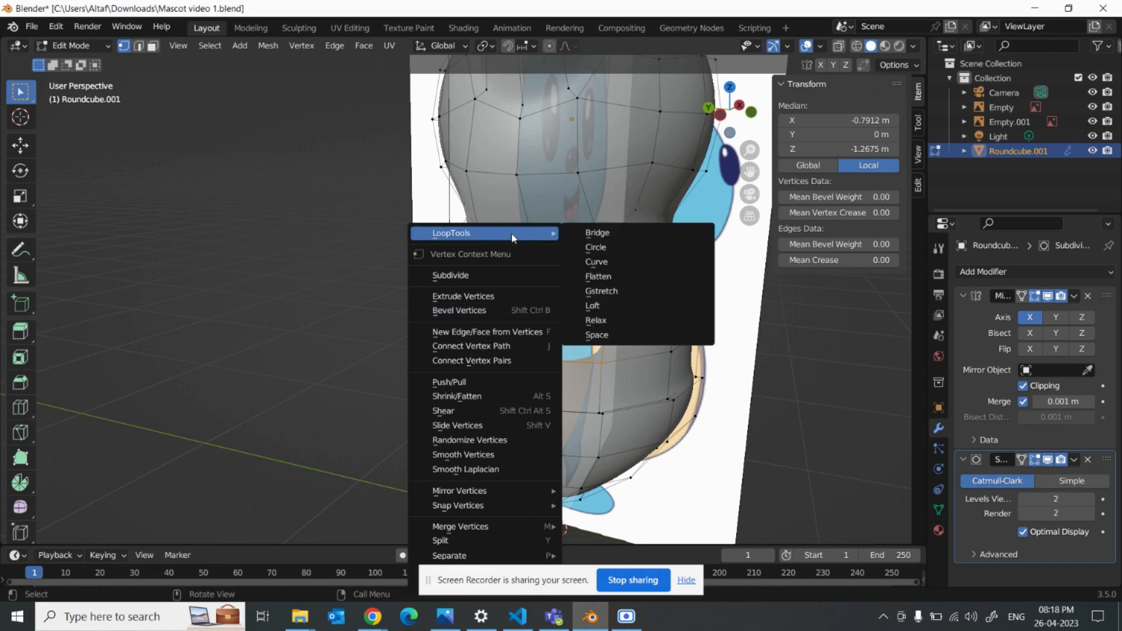
left_click(604, 247)
middle_click_drag(665, 346, 571, 365)
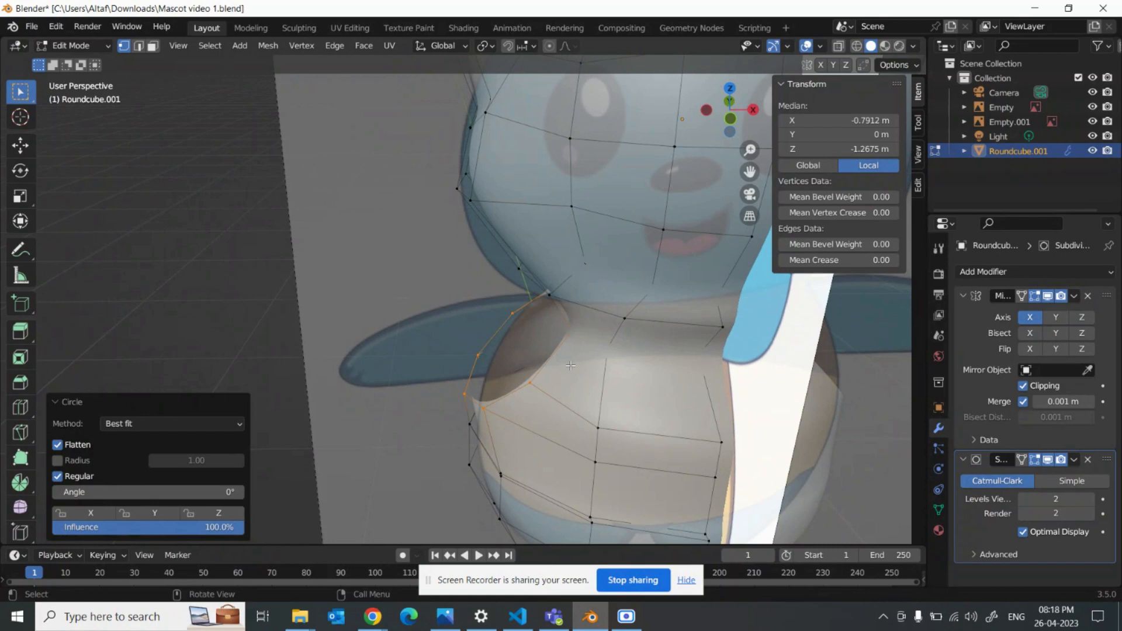
In front view, extrude the arm opening's loop outward along the reference arm, about -0.247 m in X and 0.004 m in Z.
key("KP_1")
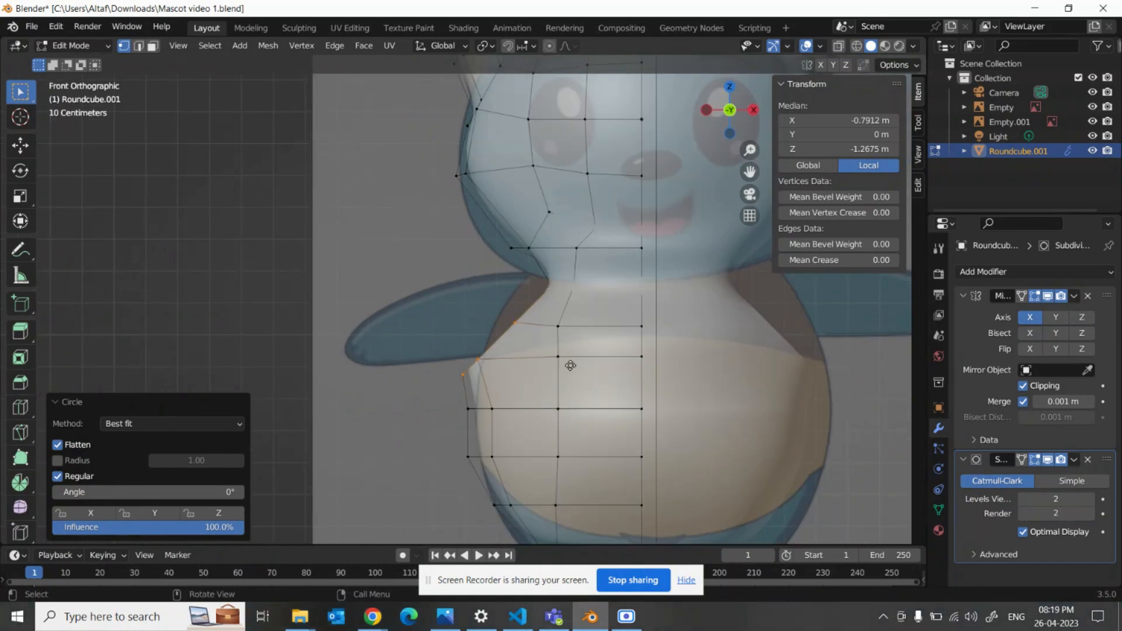
key("g")
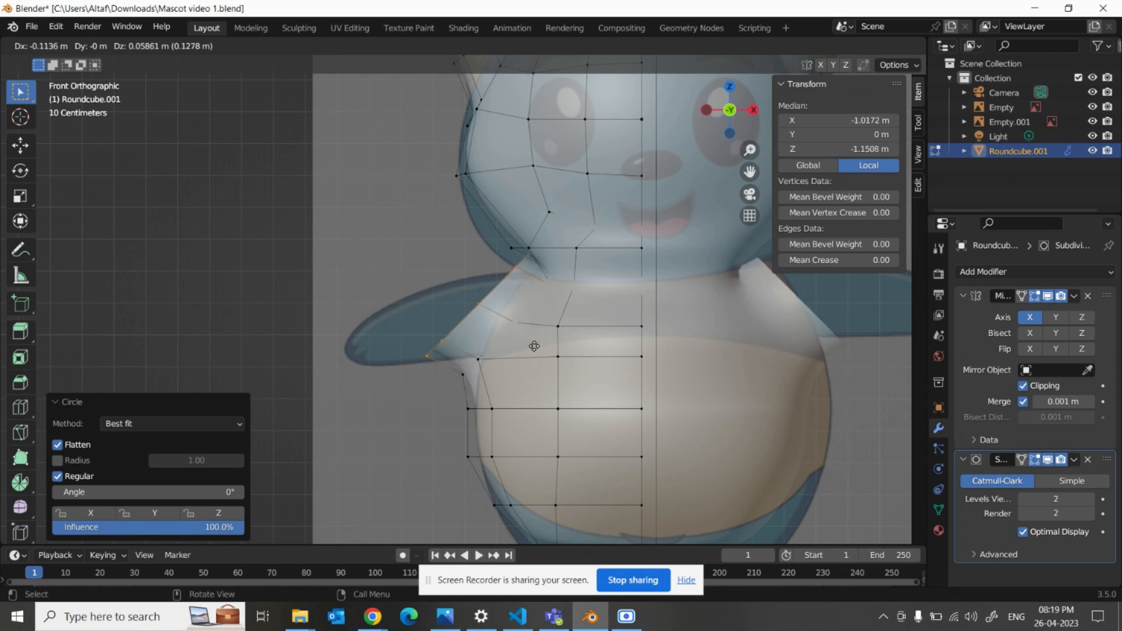
left_click(491, 364)
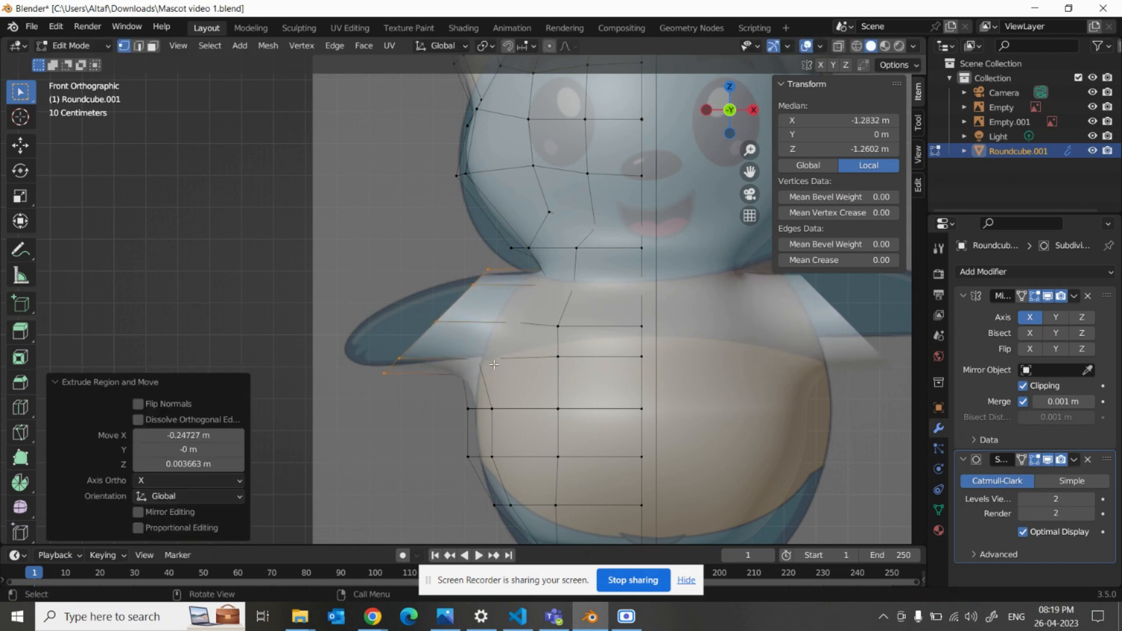
Scale the arm's end loop to 0.784 and rotate it -46.1° about the Y axis.
key("s")
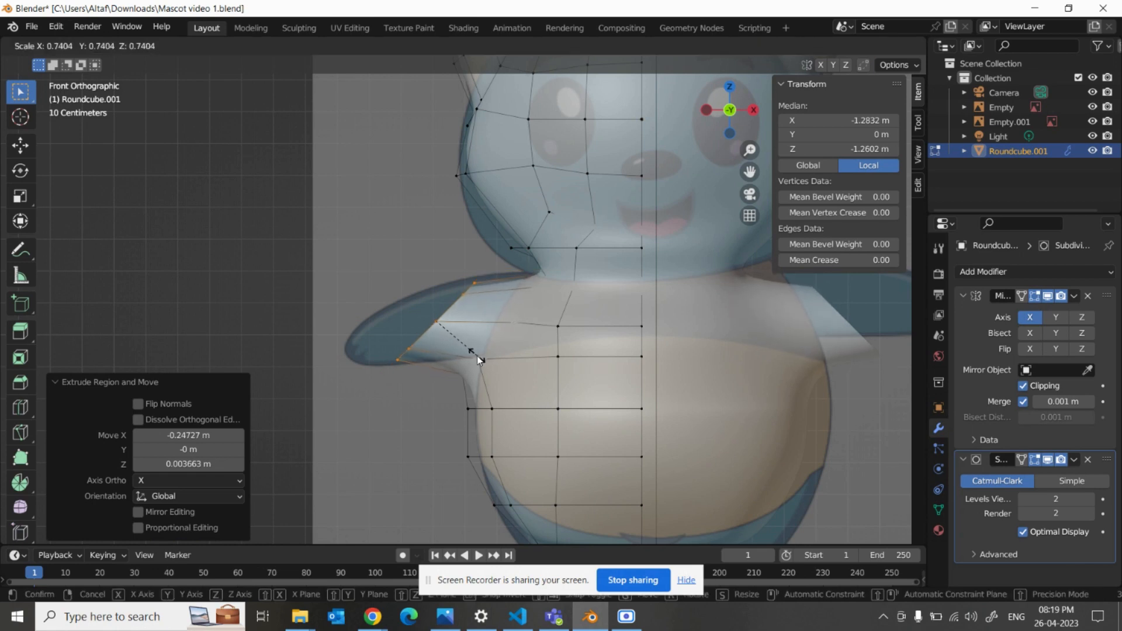
left_click(477, 359)
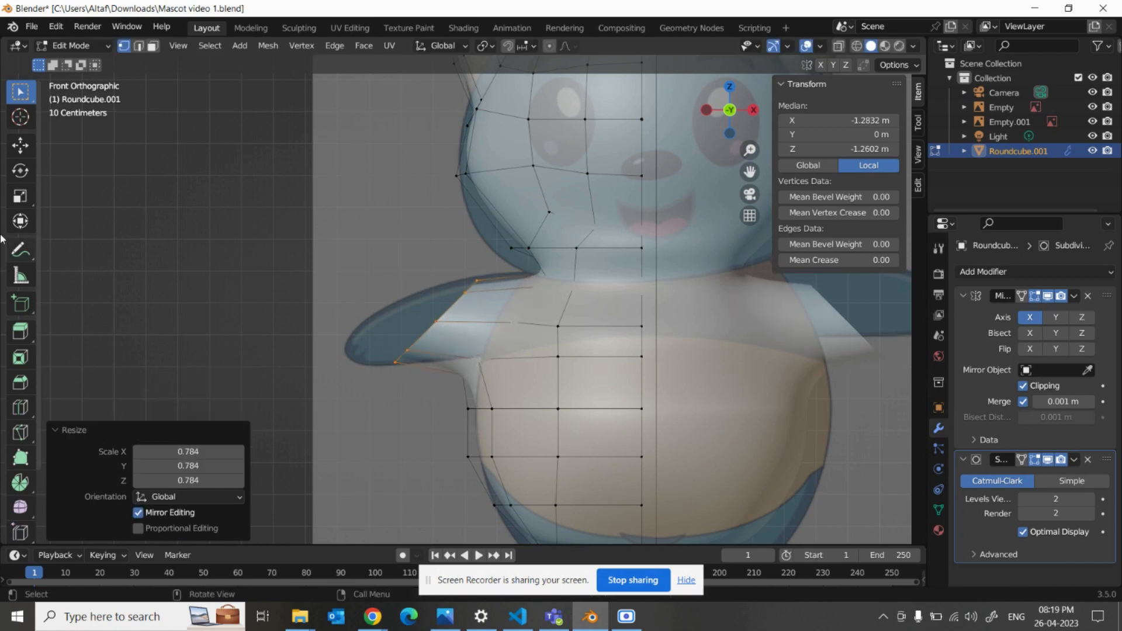
left_click(20, 170)
left_click_drag(464, 277, 427, 279)
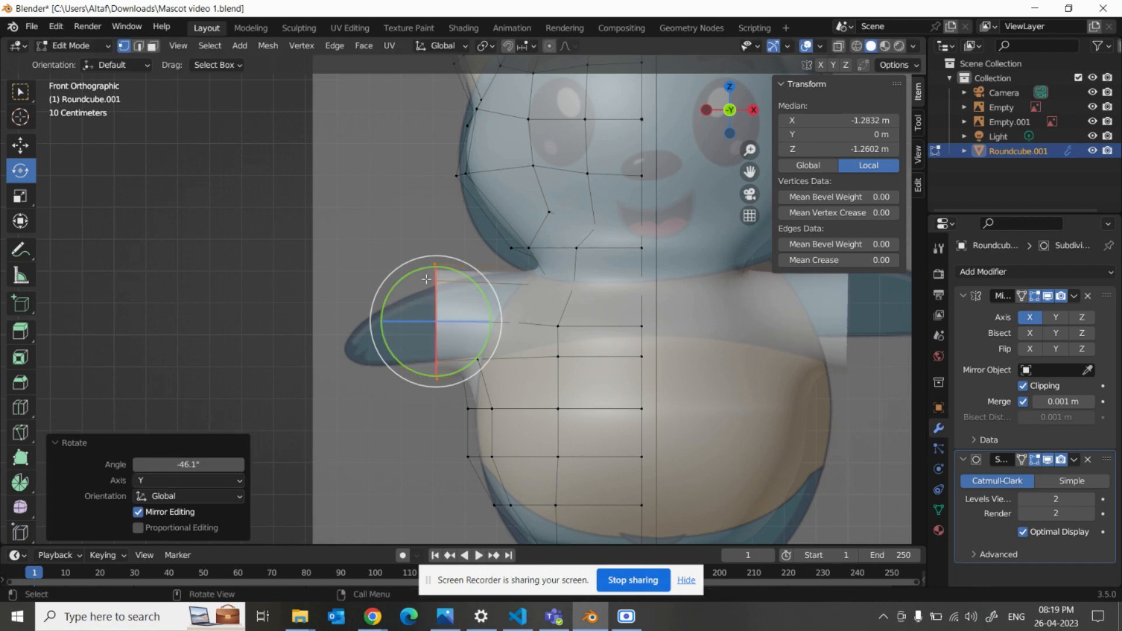
Try scaling the arm's end loop to 0.684 and extruding and shrinking it further, and undo these changes.
left_click(20, 196)
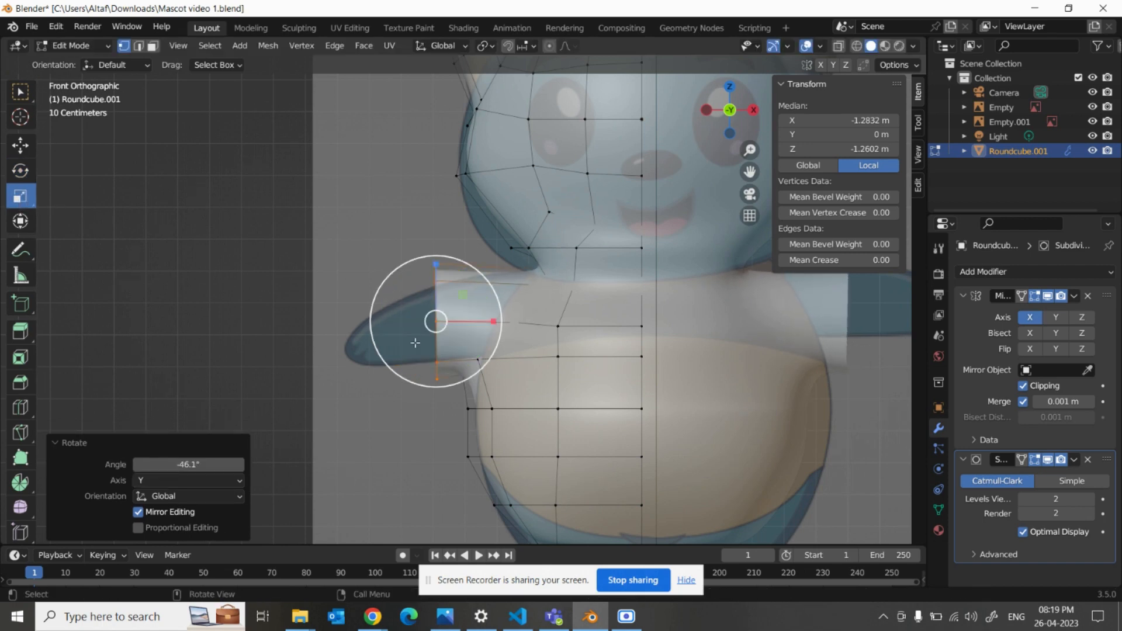
left_click_drag(431, 390, 416, 367)
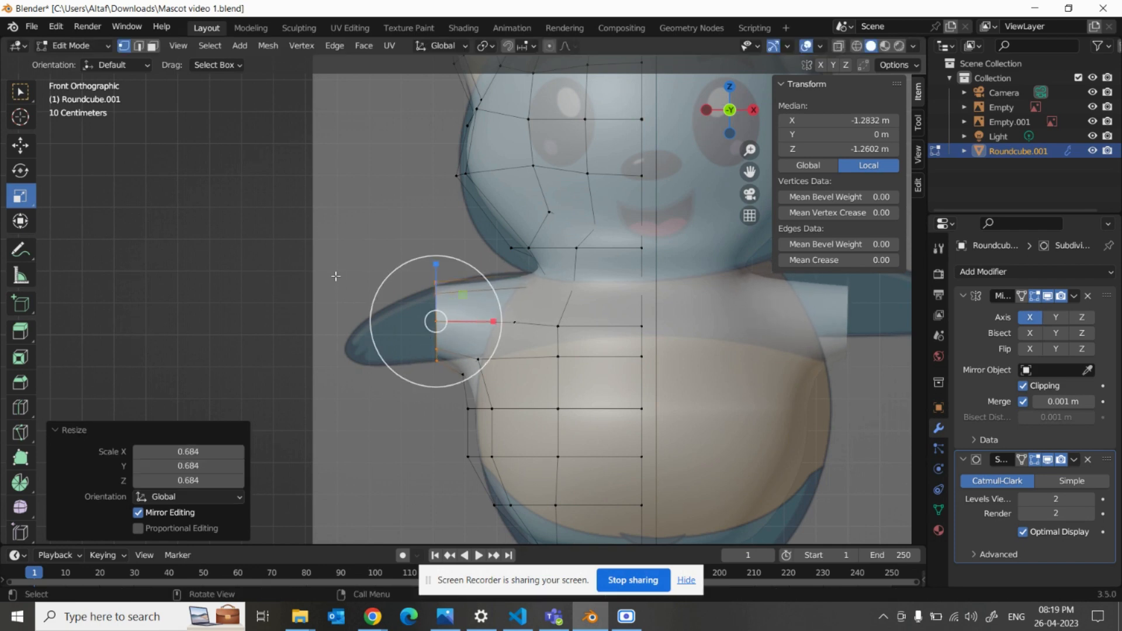
key("g")
key("s")
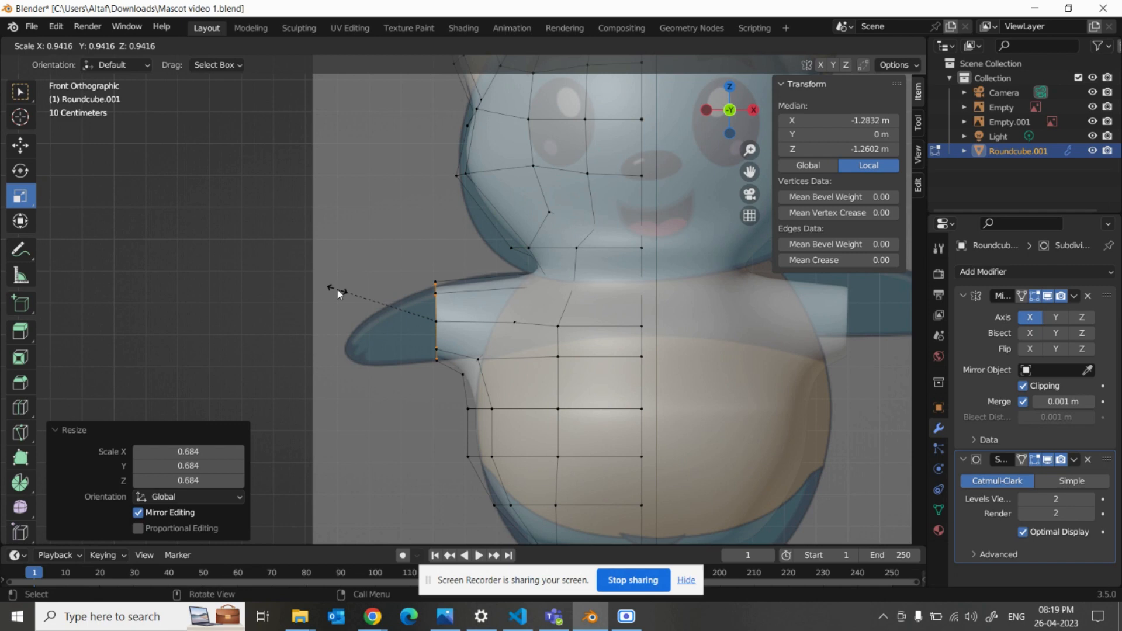
left_click(337, 289)
key("ctrl+z")
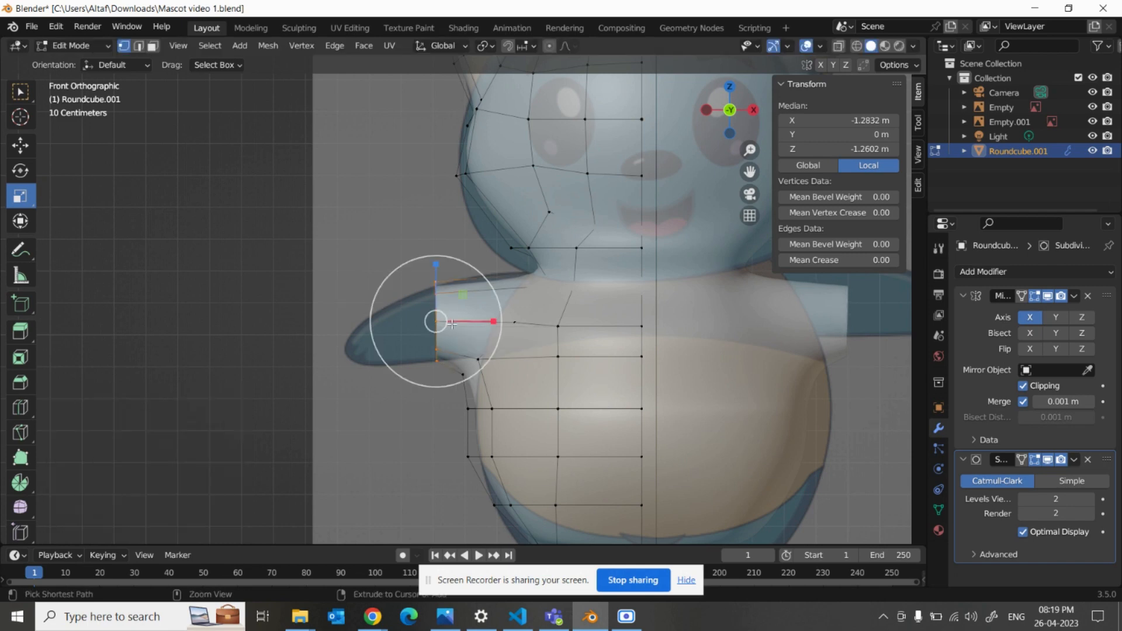
key("ctrl+z")
Extend the arm along the reference with two extrusions of about -0.1 m in X, scaling the end loop to 0.701 and 0.786 before them.
left_click_drag(481, 326, 467, 328)
key("g")
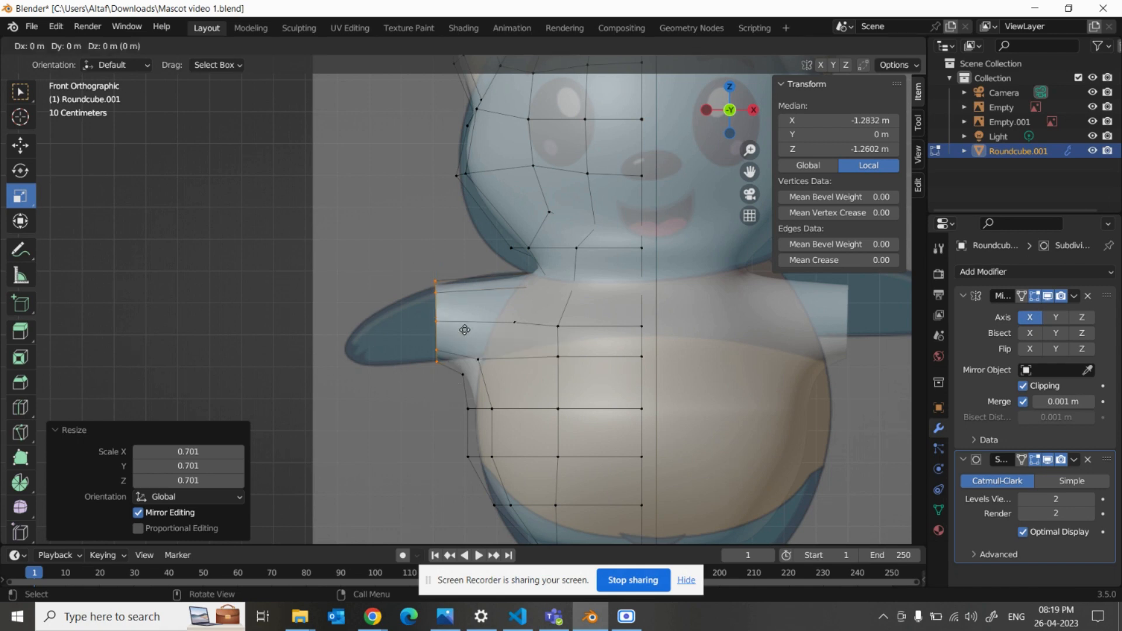
left_click(435, 337)
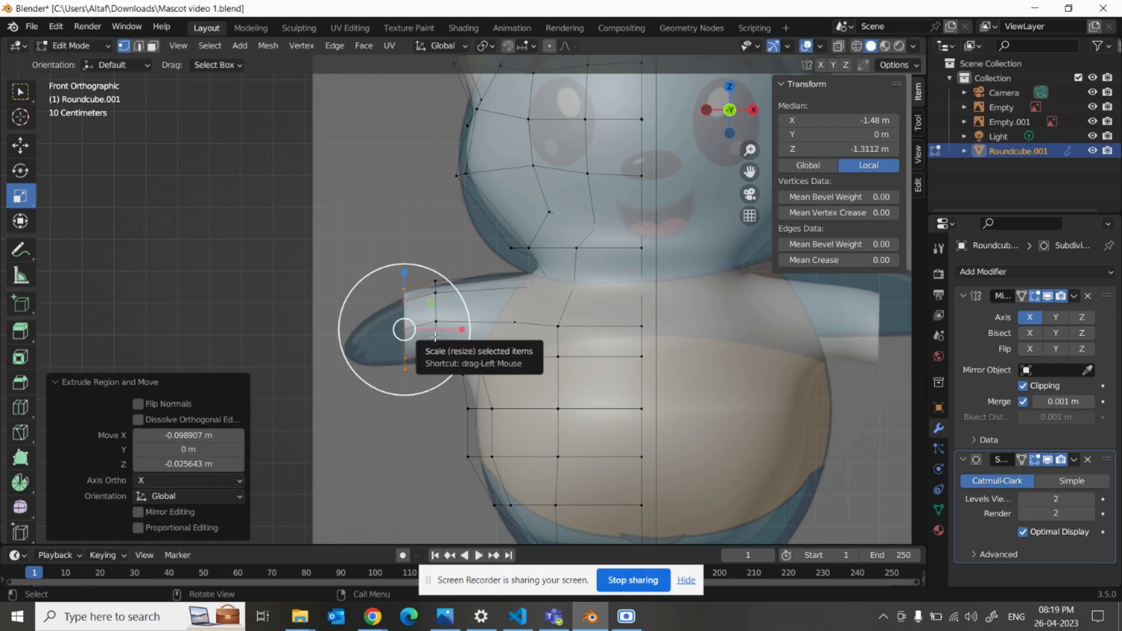
left_click_drag(435, 337, 429, 335)
key("g")
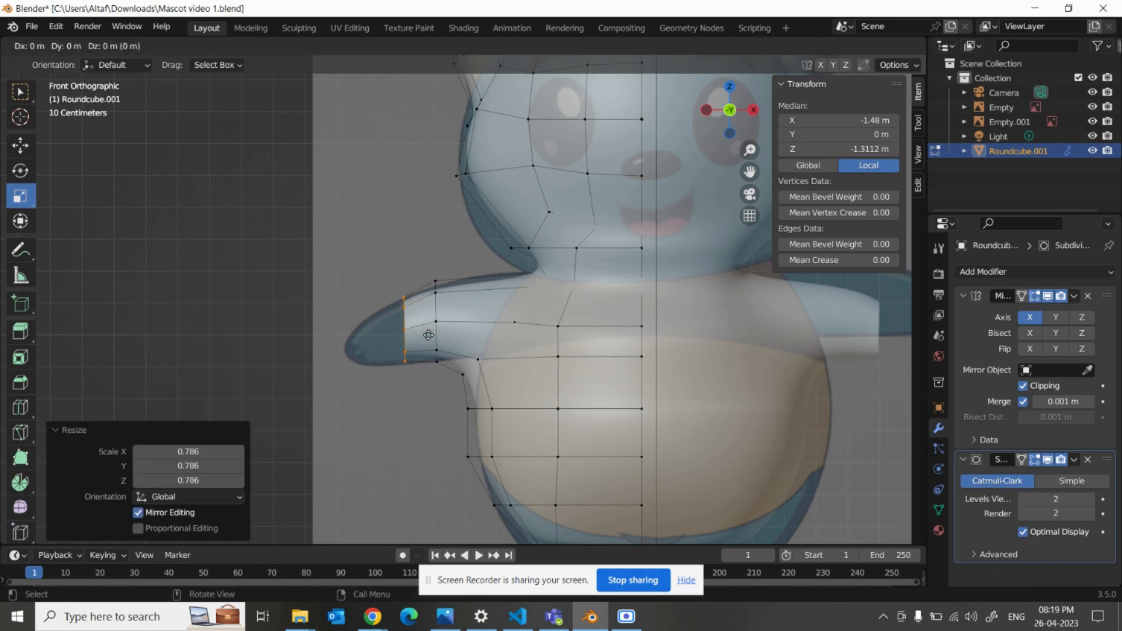
left_click(396, 343)
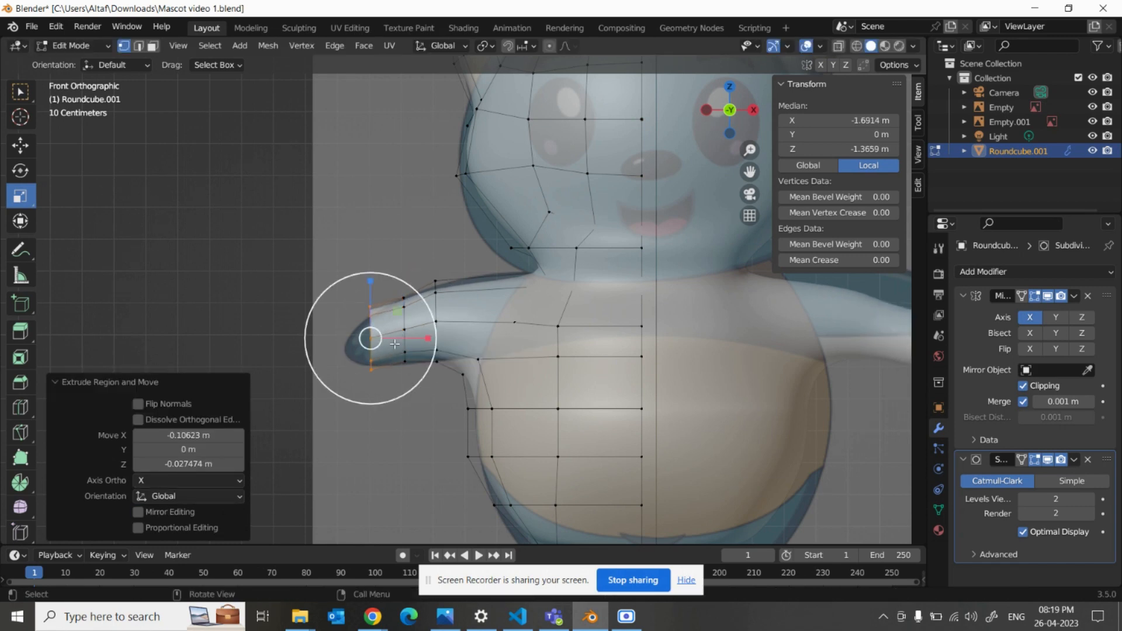
Scale the arm's end loop to 0.705 and extrude it to the reference arm's tip, about -0.077 m in X and -0.033 m in Z.
key("s")
left_click(388, 341)
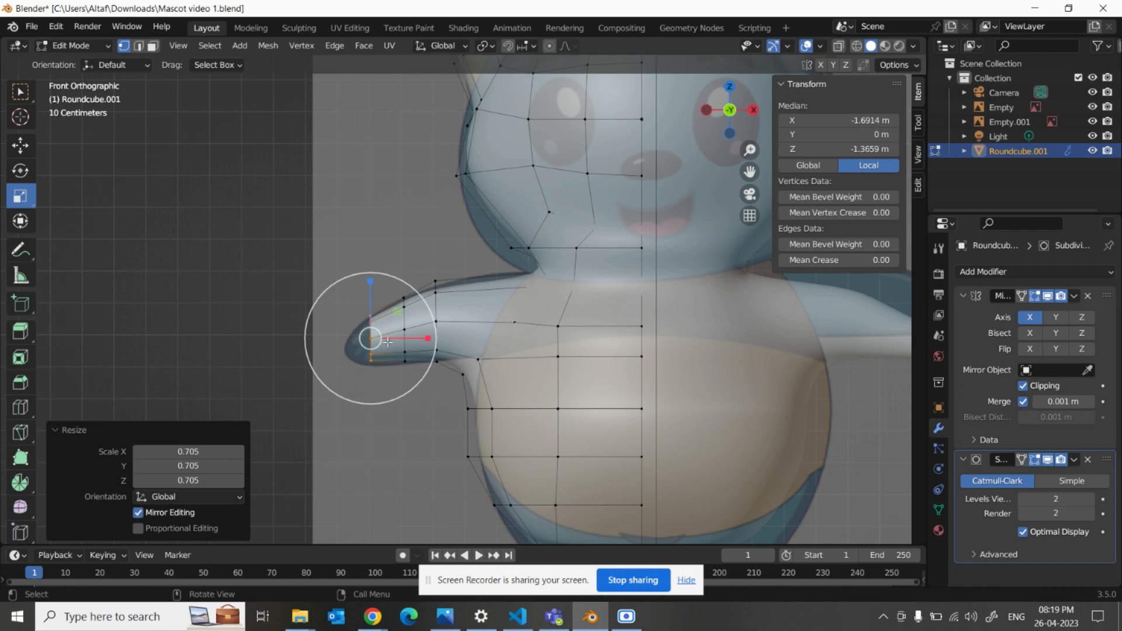
key("g")
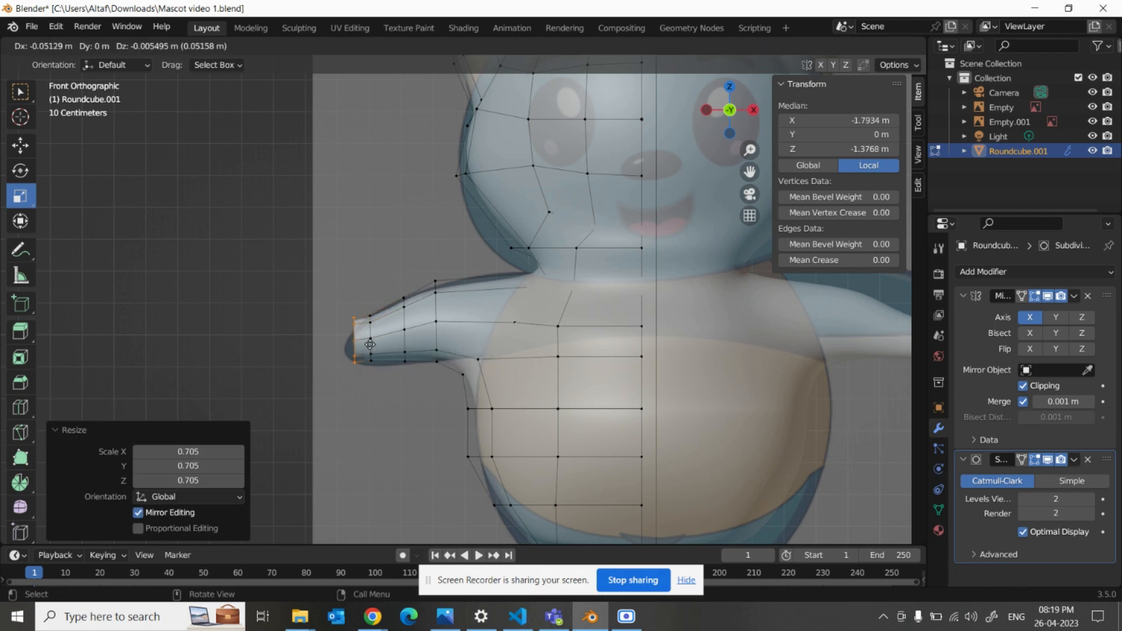
left_click(362, 351)
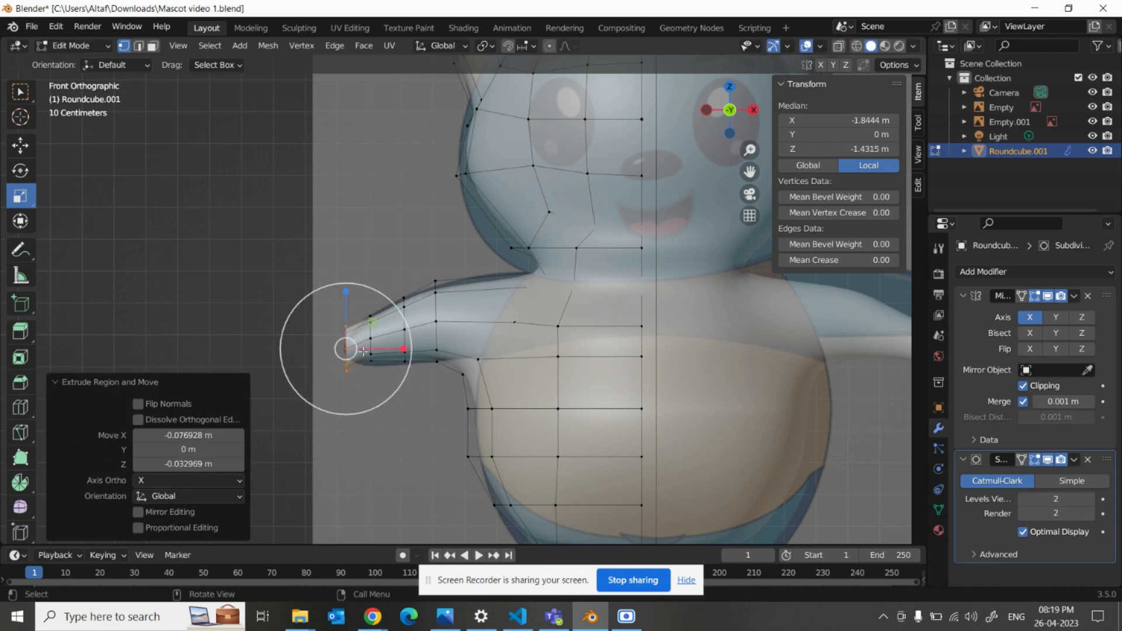
Scale the arm's tip loop by 0.146 and then 0.035, and merge its vertices at center.
key("s")
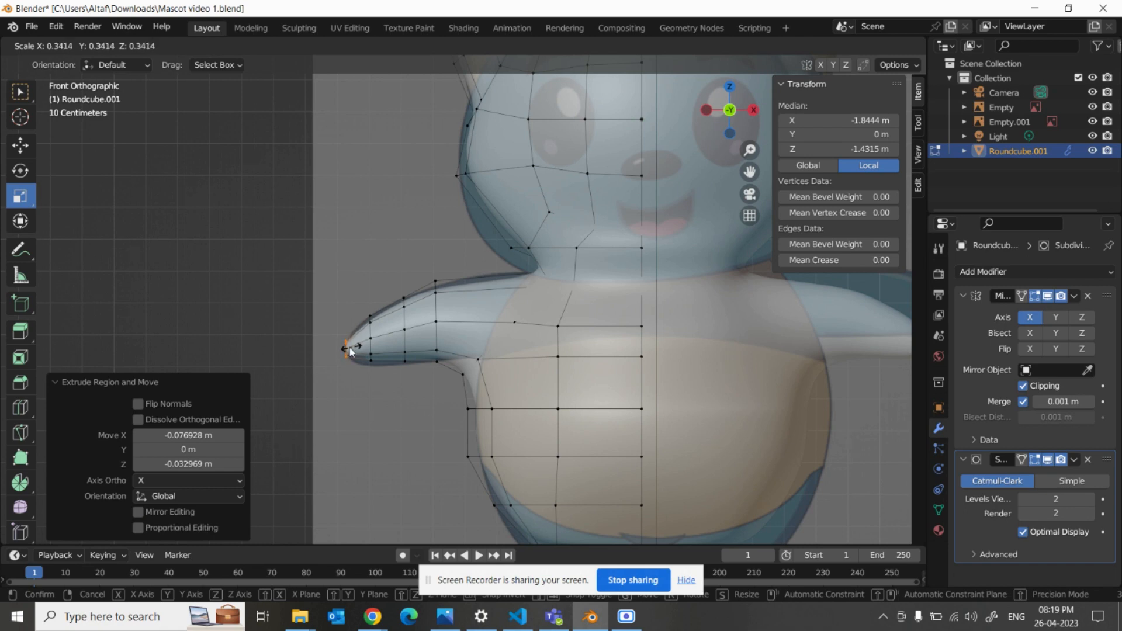
left_click(348, 348)
middle_click_drag(366, 384, 502, 371)
scroll(501, 372, "up", 4)
mouse_move(672, 413)
middle_mouse_down()
mouse_move(682, 423)
mouse_move(669, 391)
mouse_move(667, 404)
middle_mouse_up()
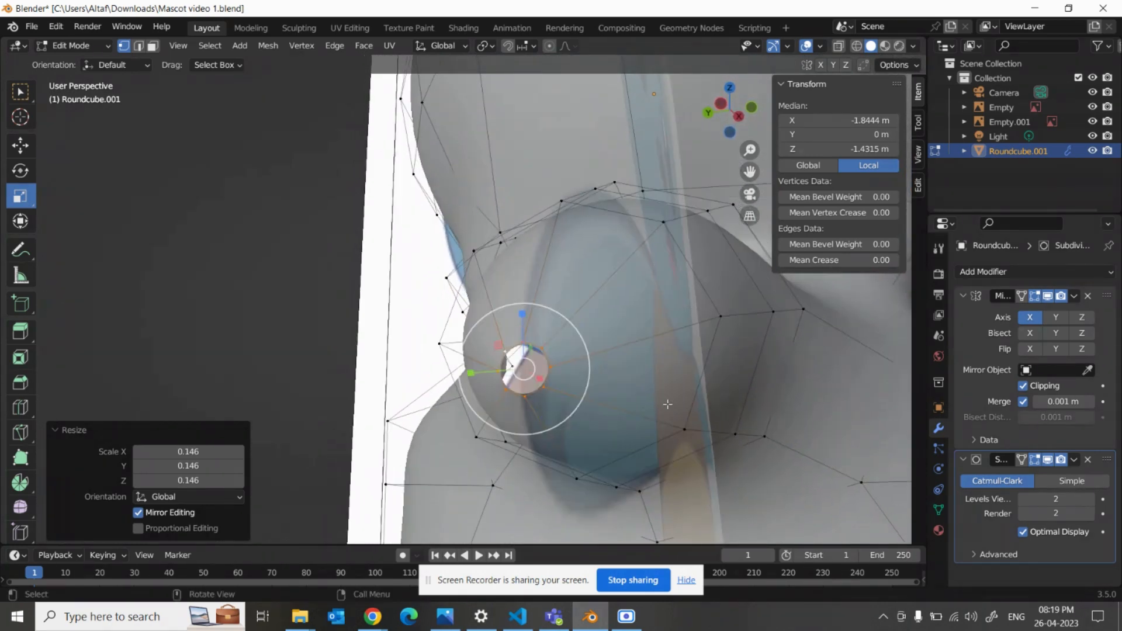
key("s")
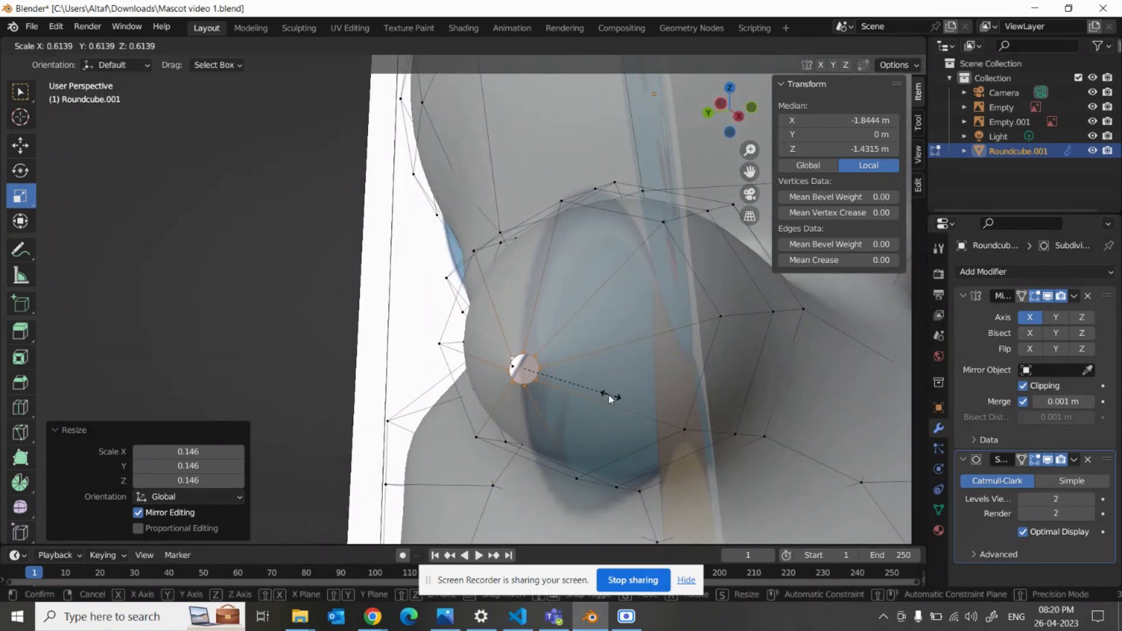
left_click(528, 372)
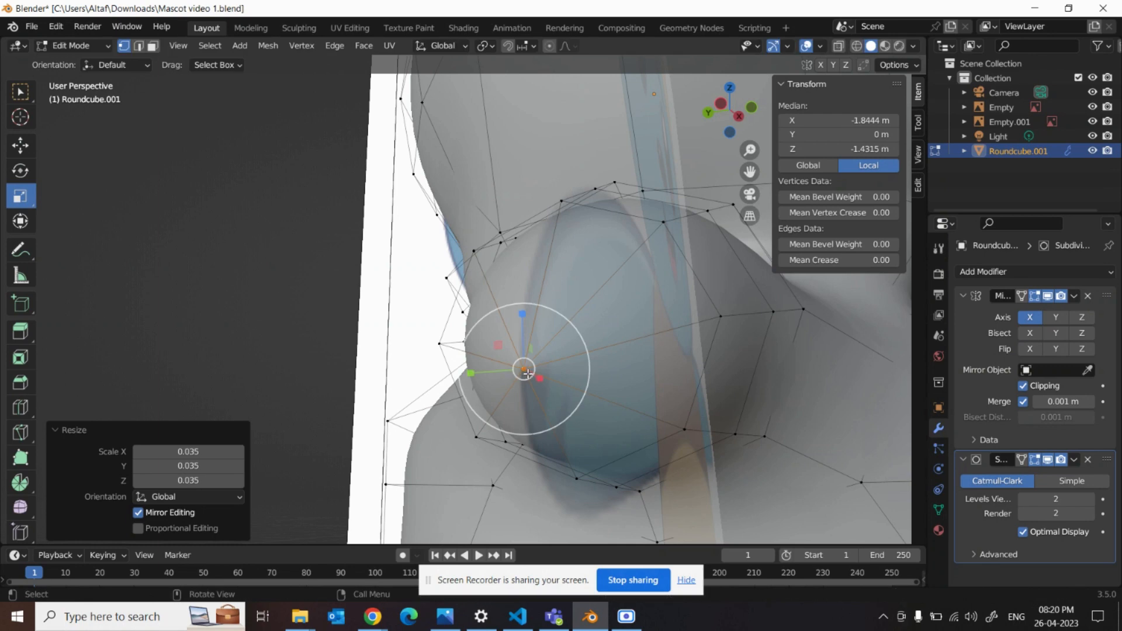
key("m")
left_click(529, 374)
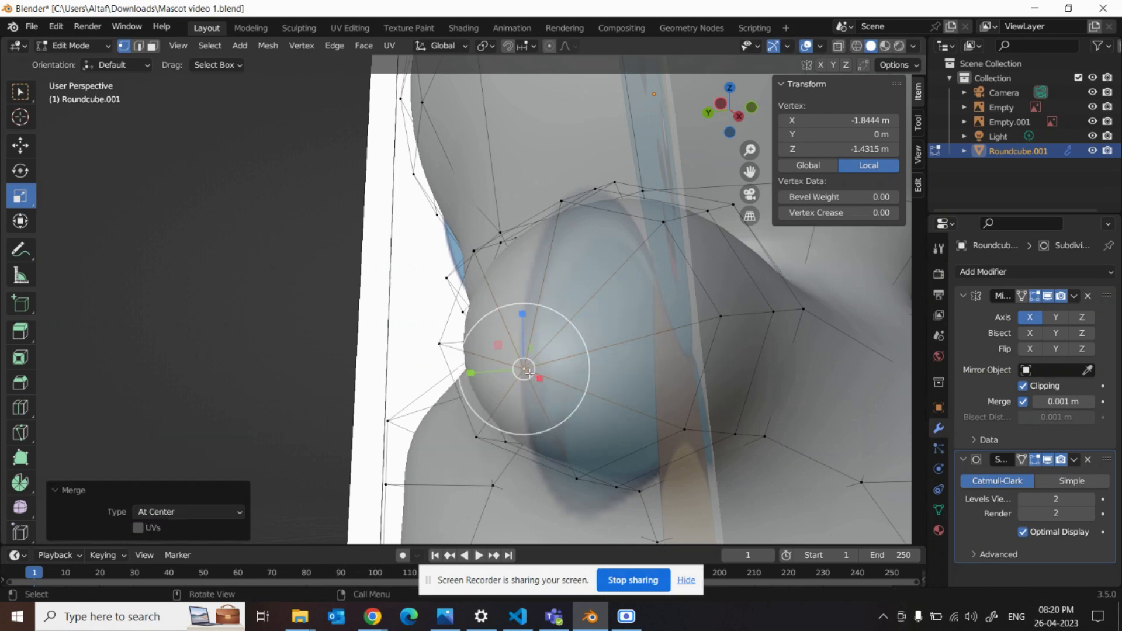
Switch to the tutorial slideshow in Chrome and read through Part 3: Model arms and legs, from step 1 to step 12.
middle_click_drag(686, 423, 612, 409)
scroll(614, 432, "down", 8)
scroll(570, 455, "down", 6)
scroll(612, 409, "up", 4)
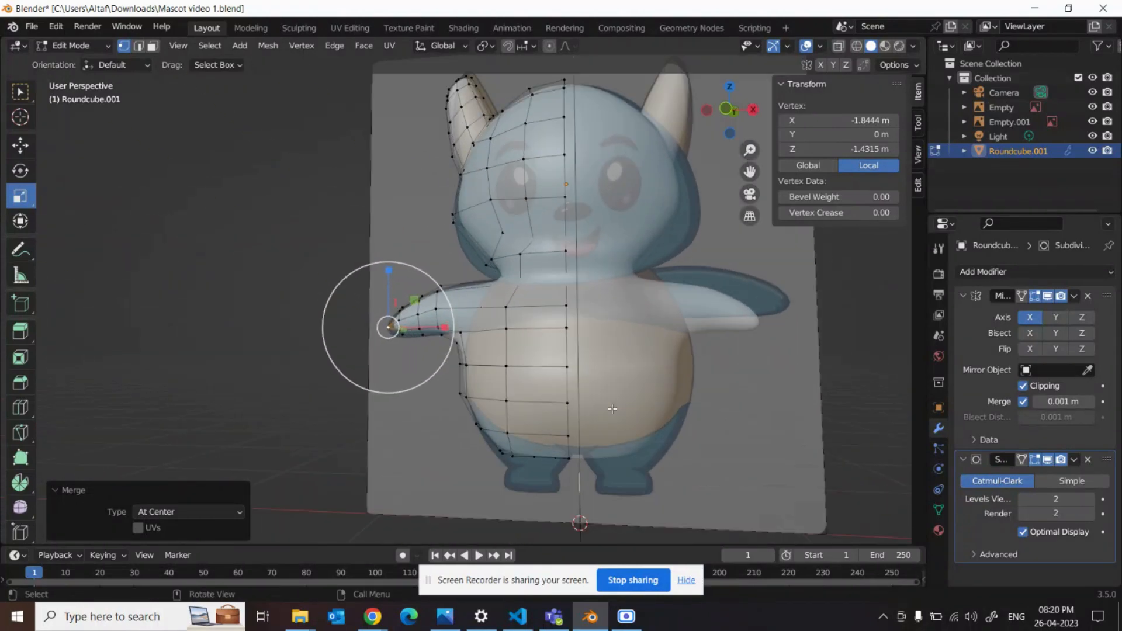
middle_click_drag(622, 417, 614, 541)
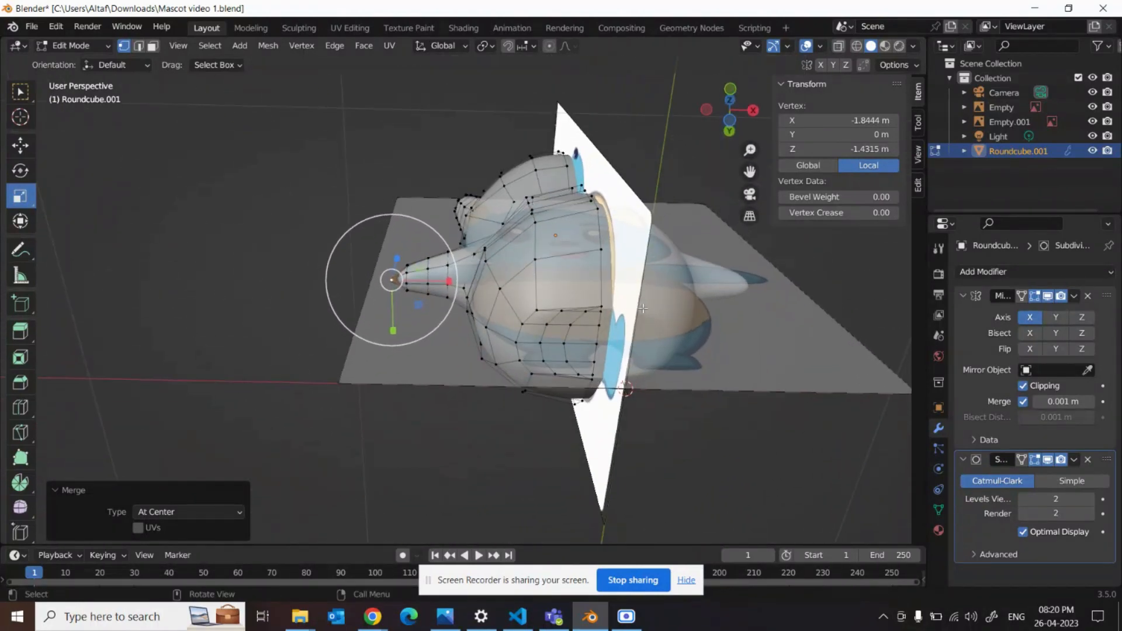
mouse_move(374, 617)
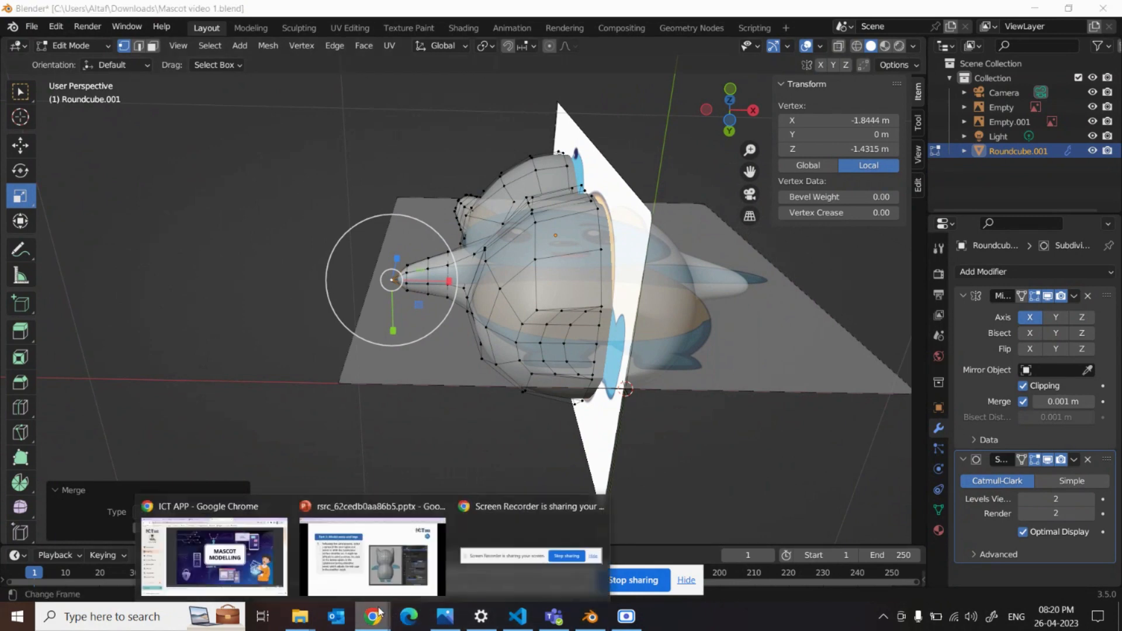
left_click(400, 586)
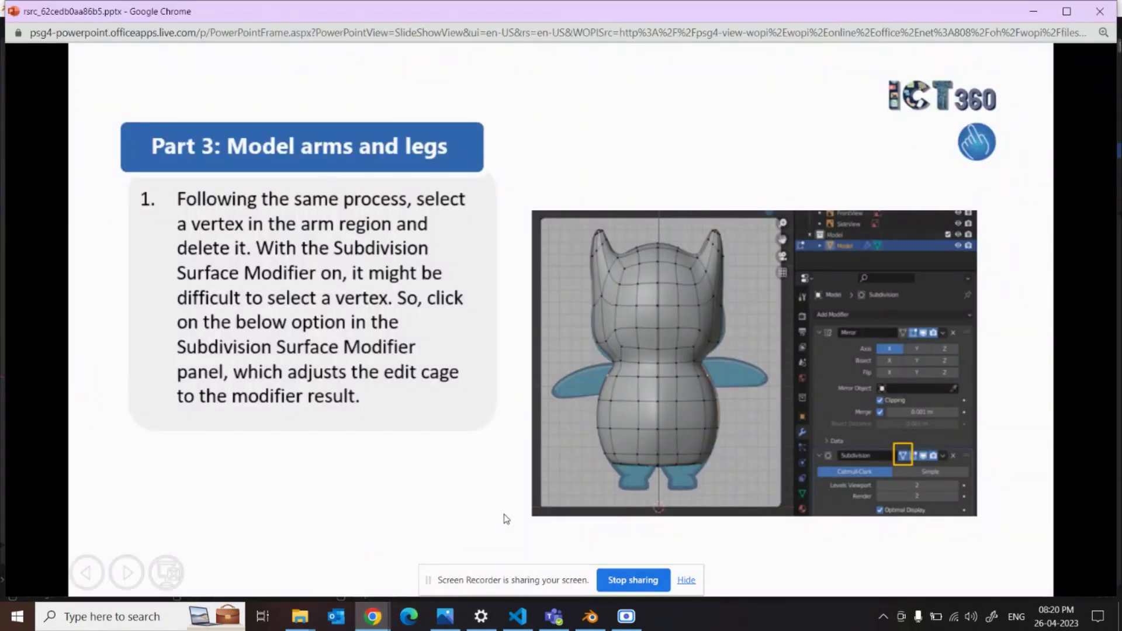
left_click(507, 519)
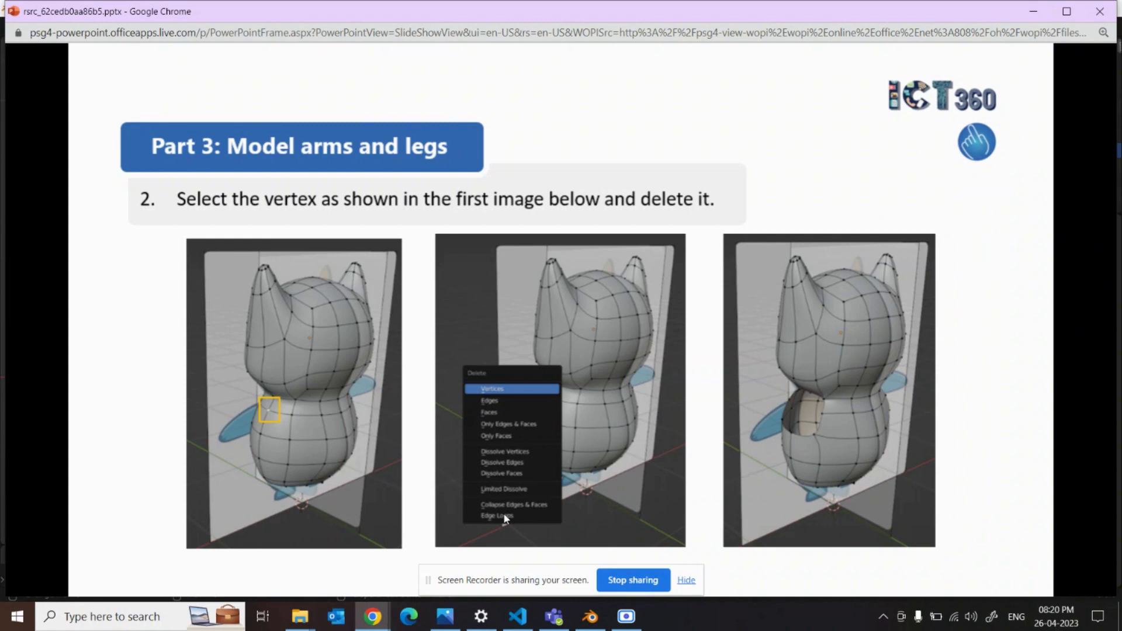
left_click(505, 515)
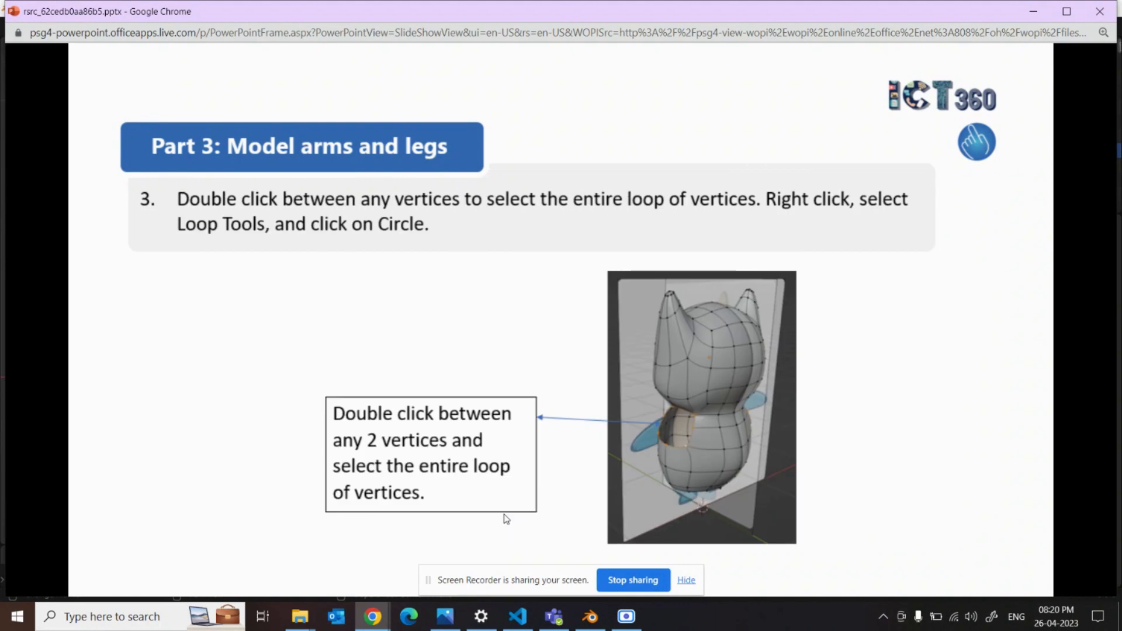
left_click(506, 519)
left_click(507, 519)
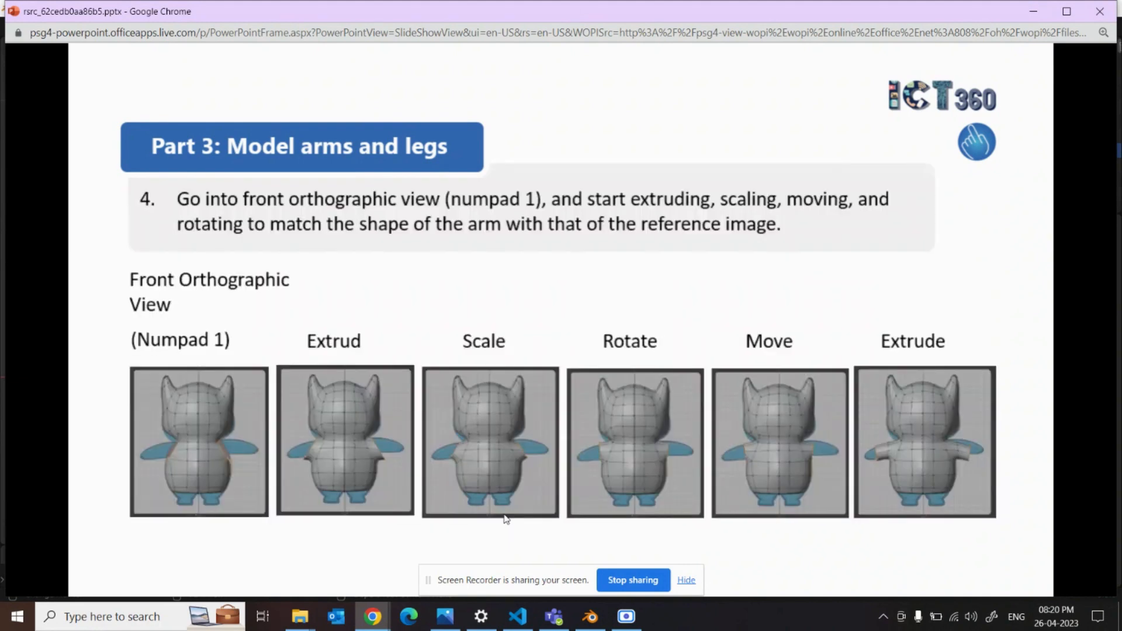
left_click(506, 519)
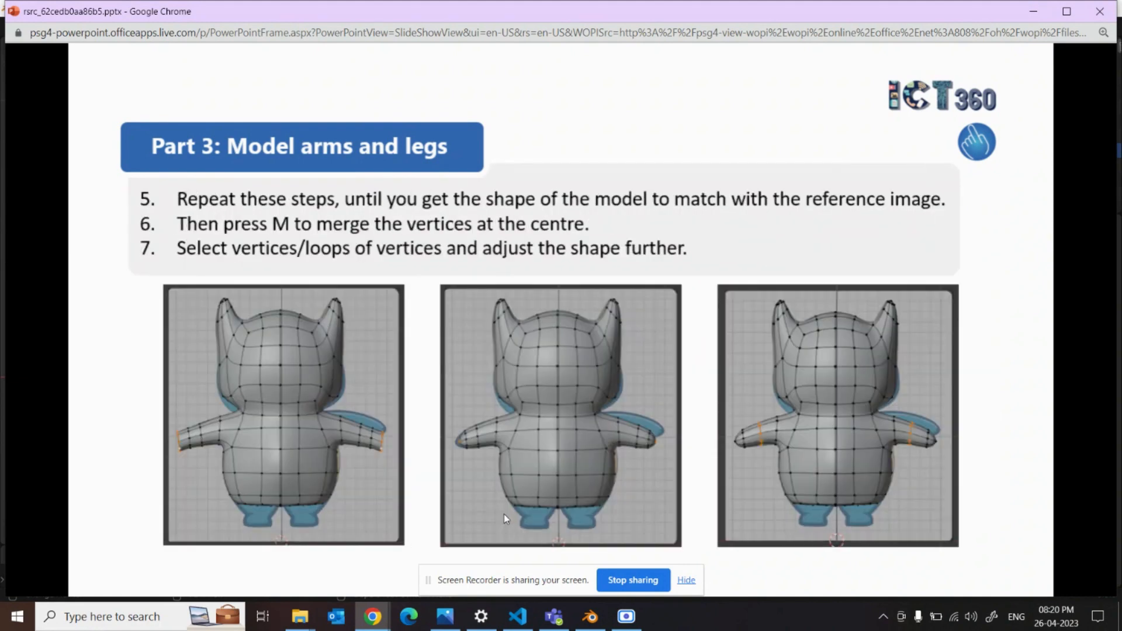
left_click(506, 519)
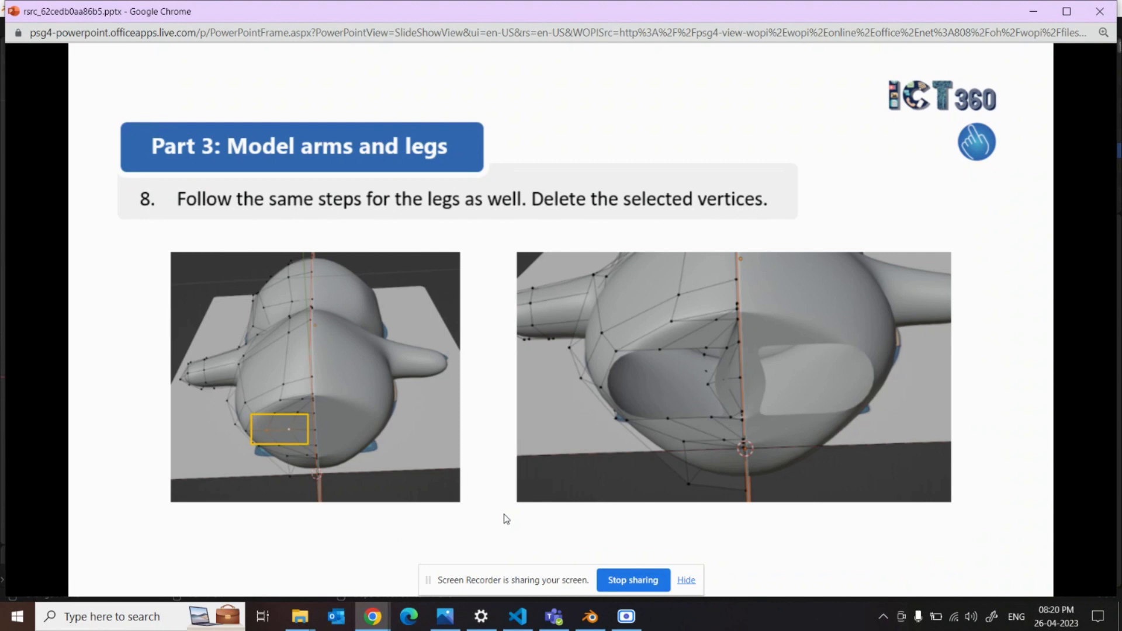
left_click(507, 519)
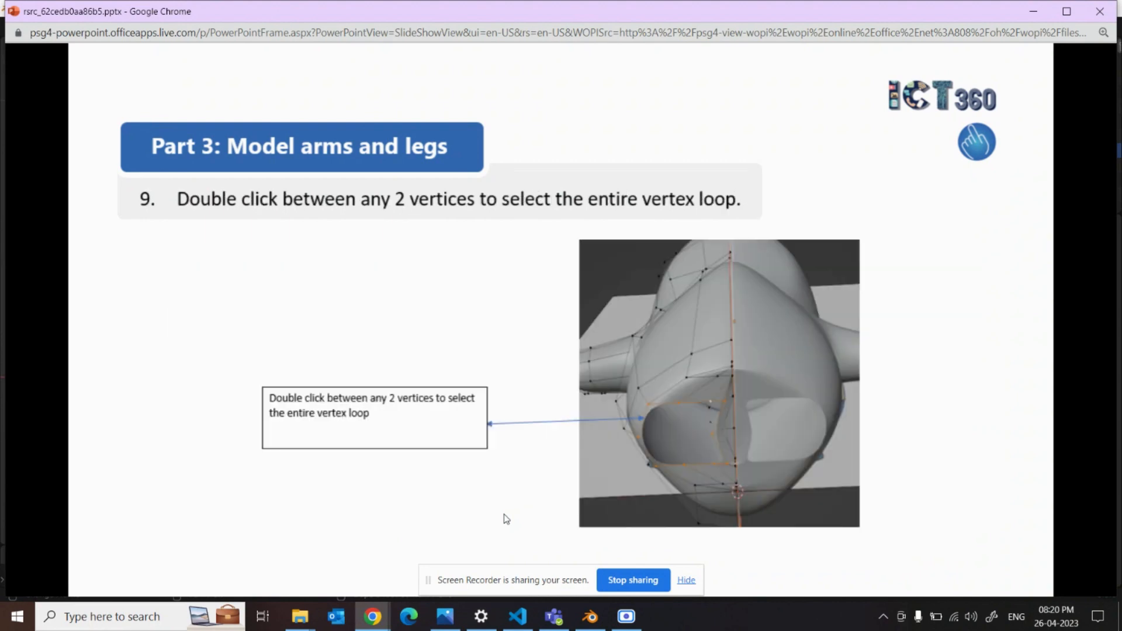
left_click(506, 519)
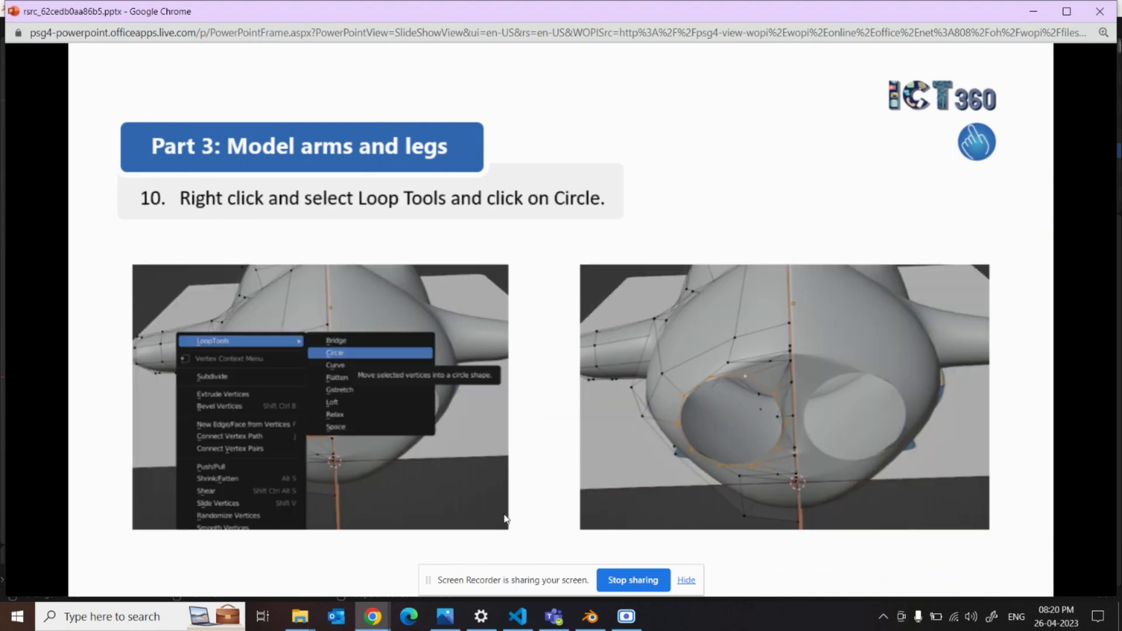
left_click(506, 519)
left_click(506, 519)
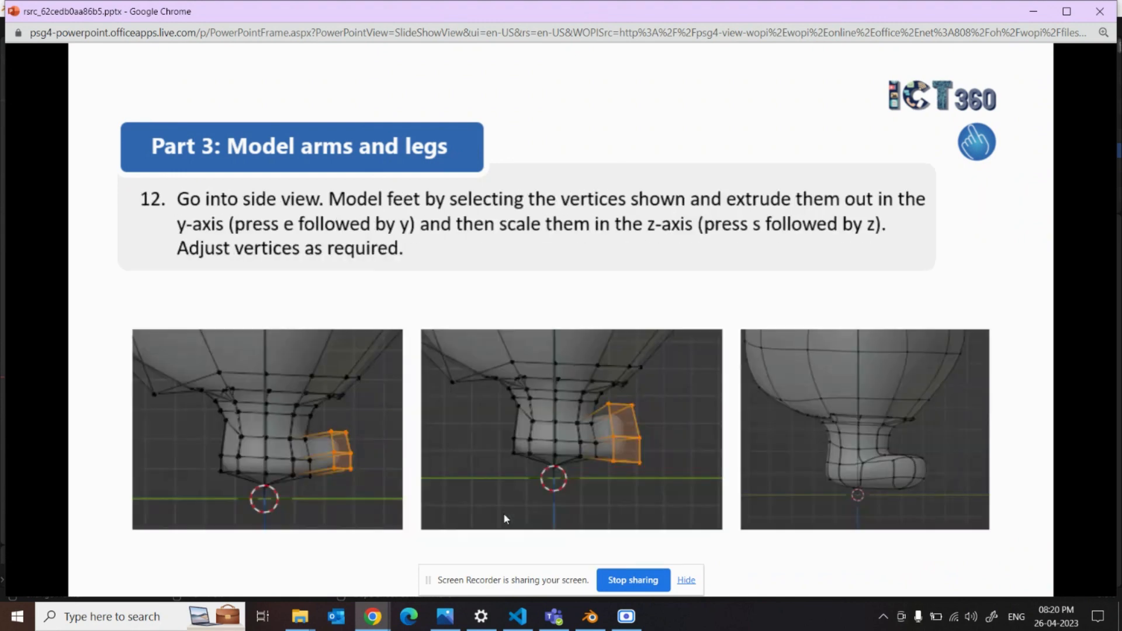
Return the tutorial slideshow to step 11 on shaping the legs.
left_click(626, 616)
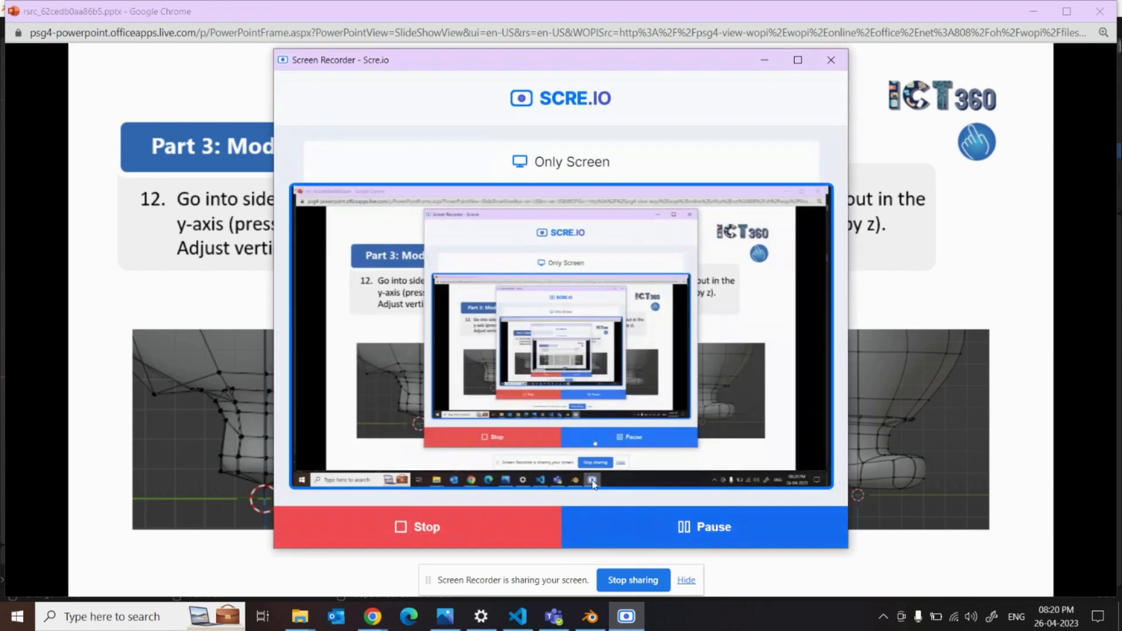
left_click(72, 426)
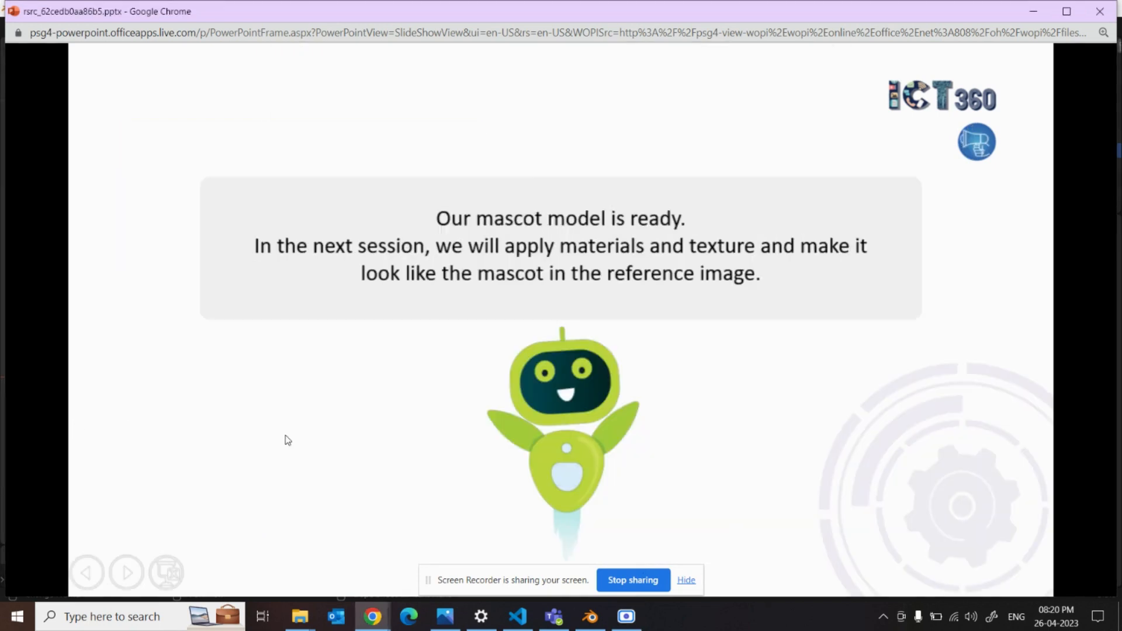
left_click(94, 577)
left_click(94, 578)
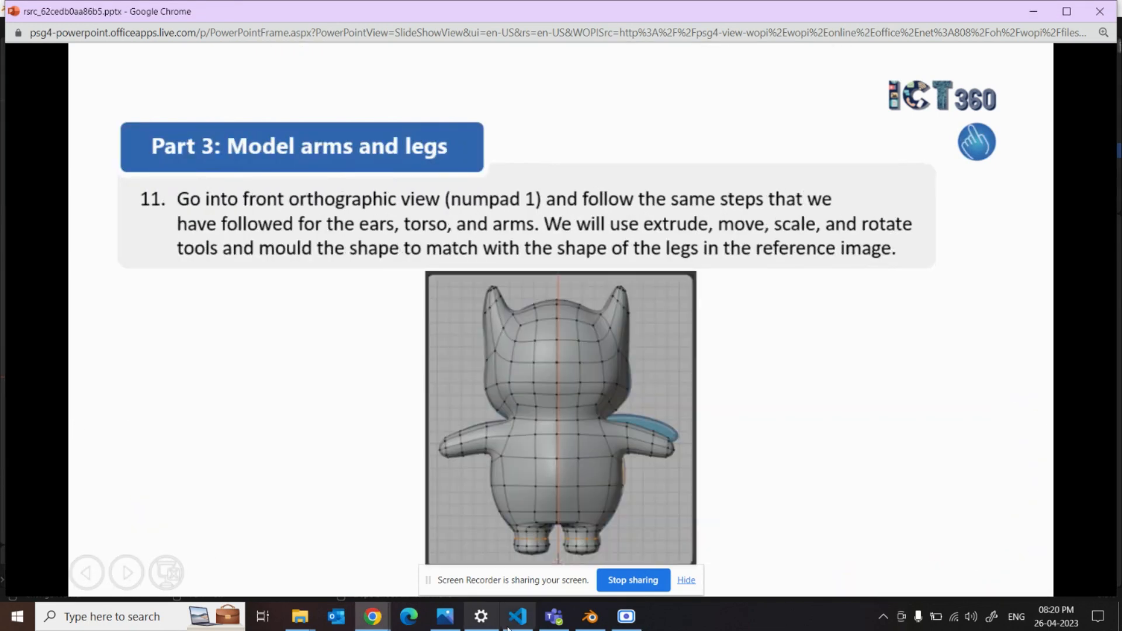
Switch to Blender and try deleting two neighbouring vertices on the torso's underside to open the leg hole.
left_click(590, 617)
middle_click_drag(515, 426, 561, 366)
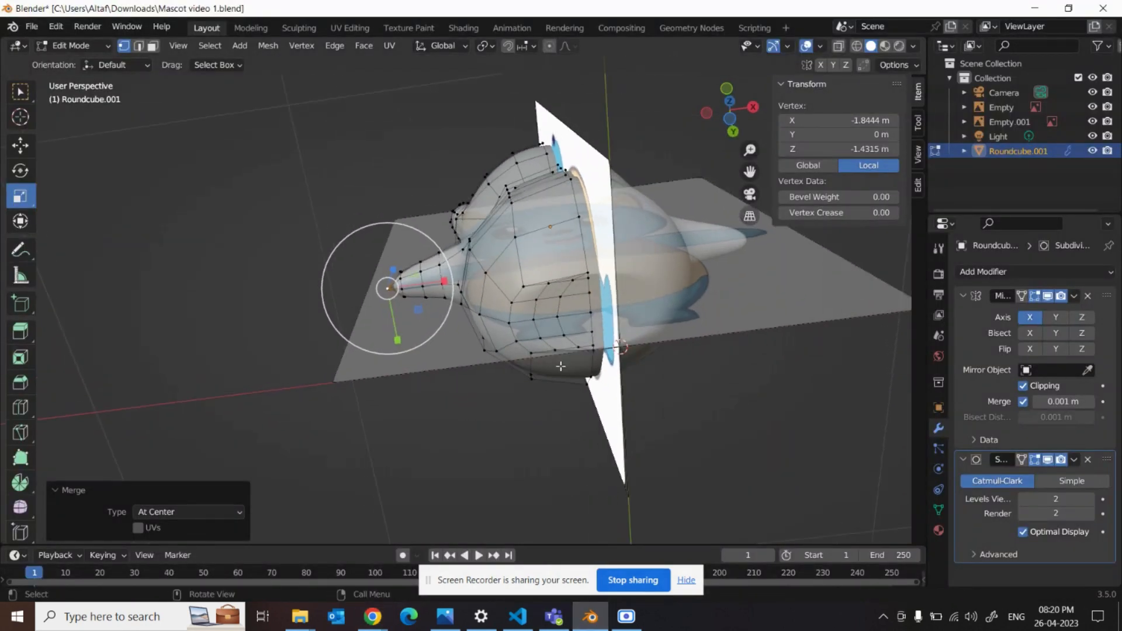
left_click(534, 318)
middle_click_drag(534, 318, 606, 379)
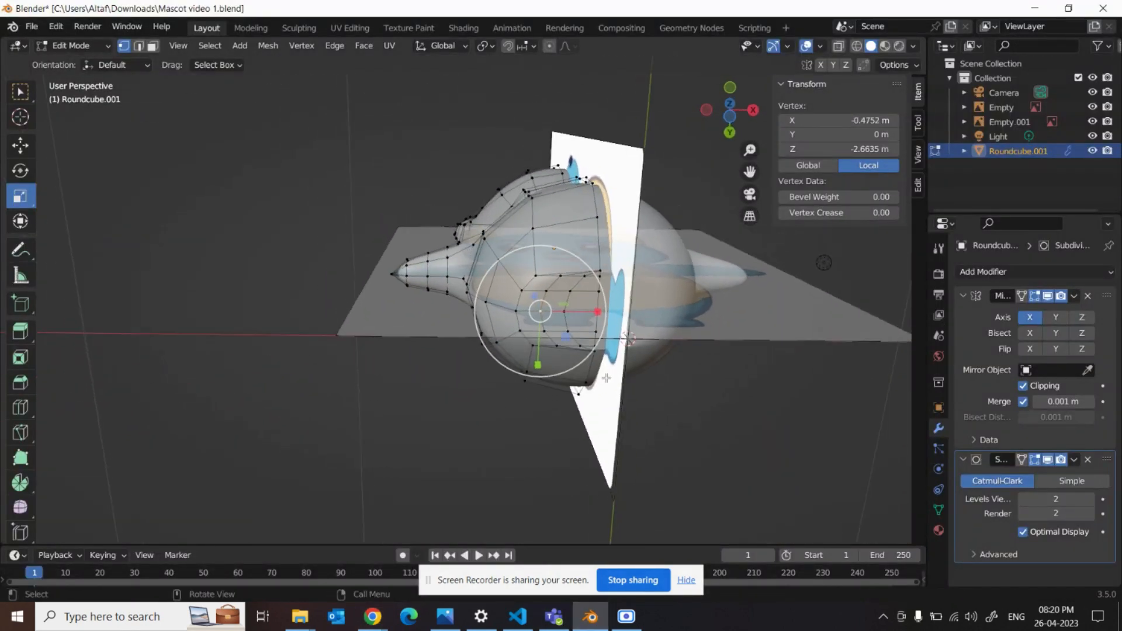
left_click(566, 311, "shift")
middle_click_drag(657, 362, 688, 412)
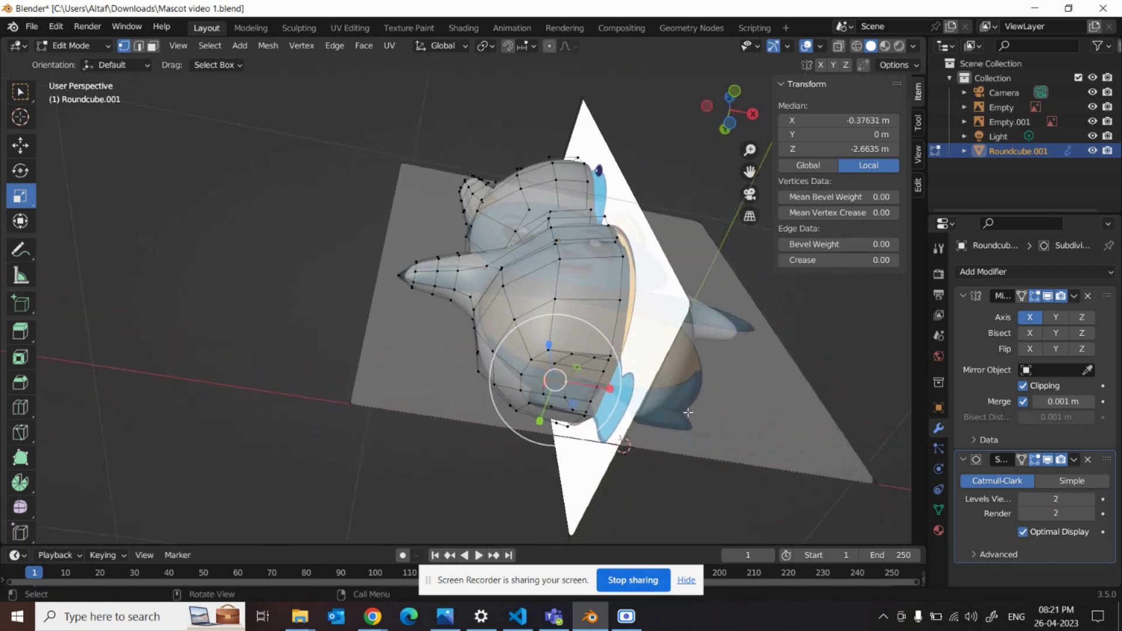
key("x")
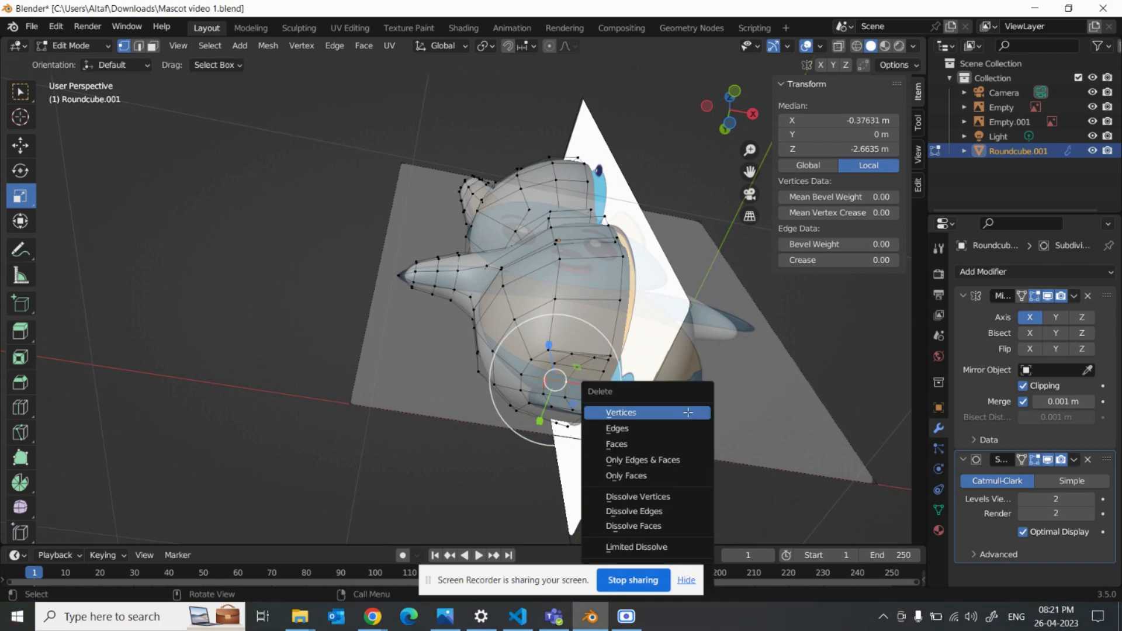
left_click(688, 412)
mouse_move(688, 414)
middle_mouse_down()
mouse_move(637, 413)
mouse_move(674, 404)
middle_mouse_up()
Switch to the slideshow and go back to step 8 to check which leg vertices should be deleted.
left_click(592, 624)
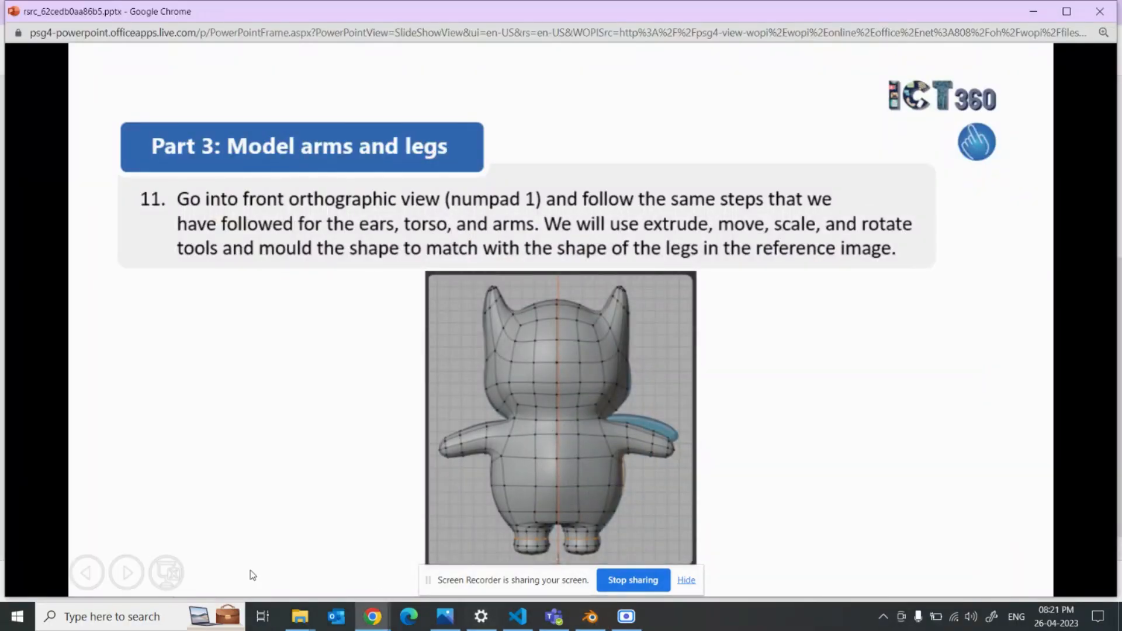
left_click(87, 579)
left_click(86, 578)
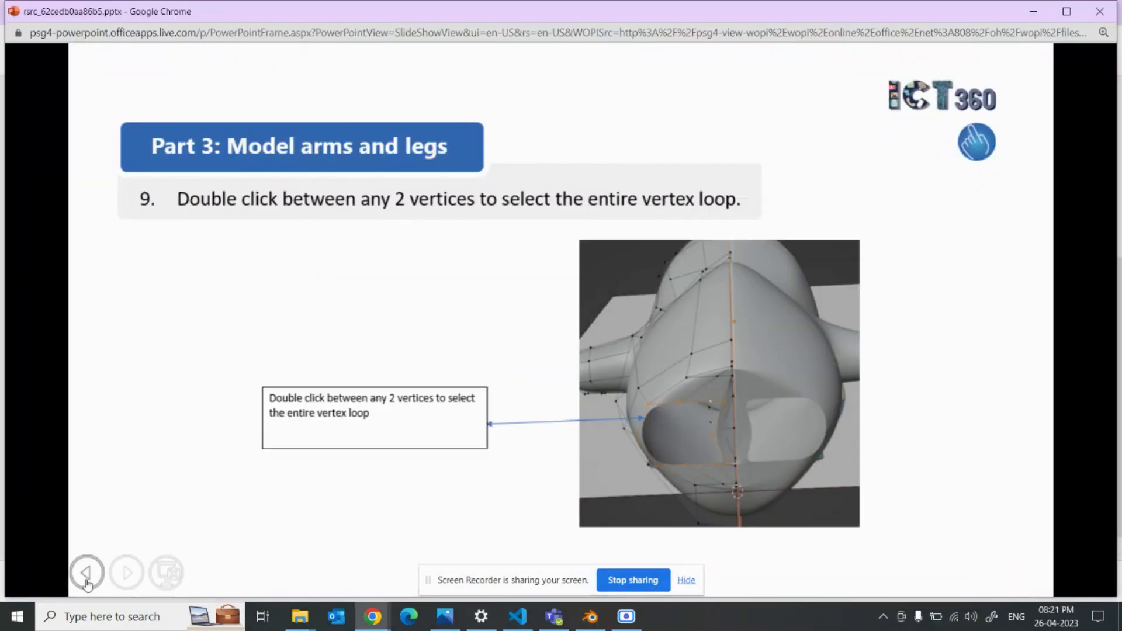
left_click(87, 579)
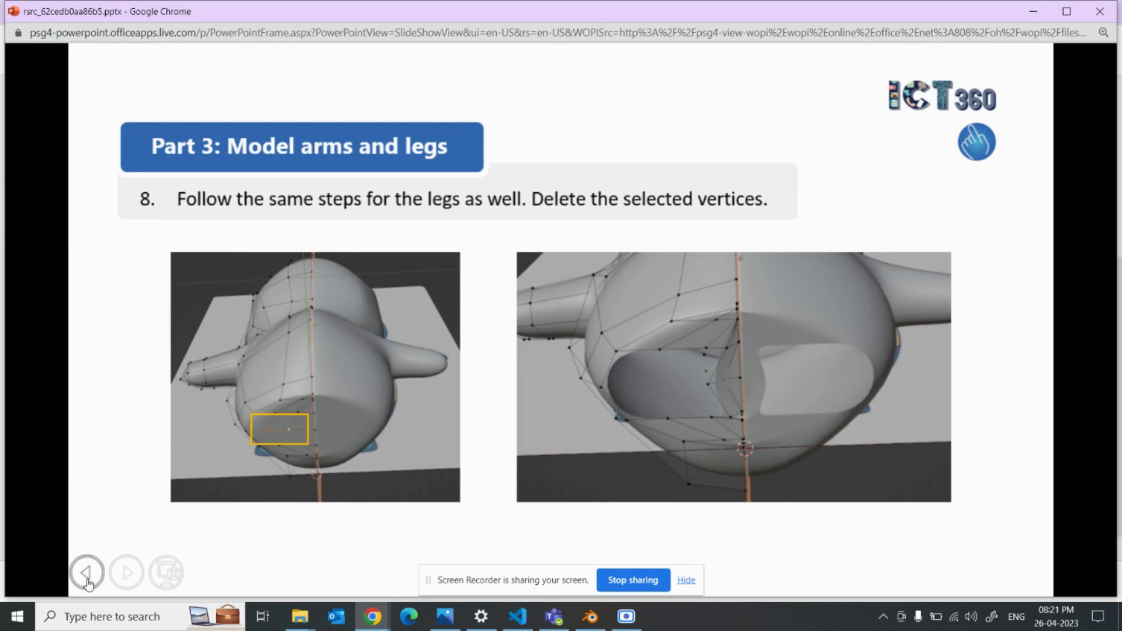
Switch to Blender and undo the deletion of the two underside vertices.
left_click(589, 617)
middle_click_drag(544, 364, 578, 359)
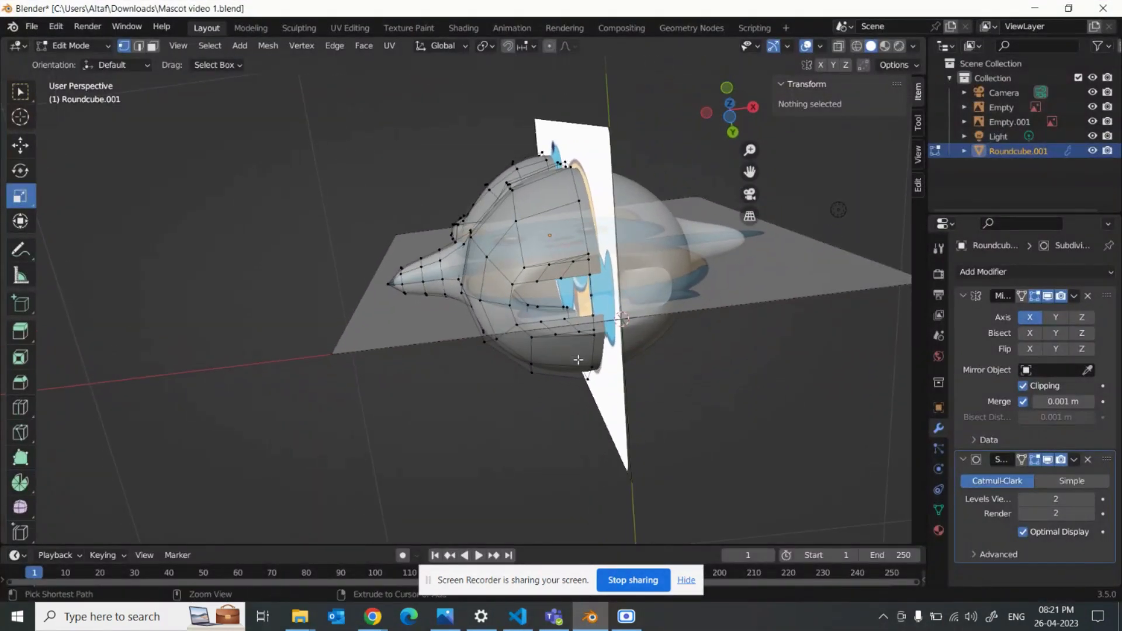
key("ctrl+z")
Delete only the outer of the two vertices on the torso's underside to open the leg hole.
mouse_move(666, 356)
middle_mouse_down()
mouse_move(691, 363)
mouse_move(681, 365)
middle_mouse_up()
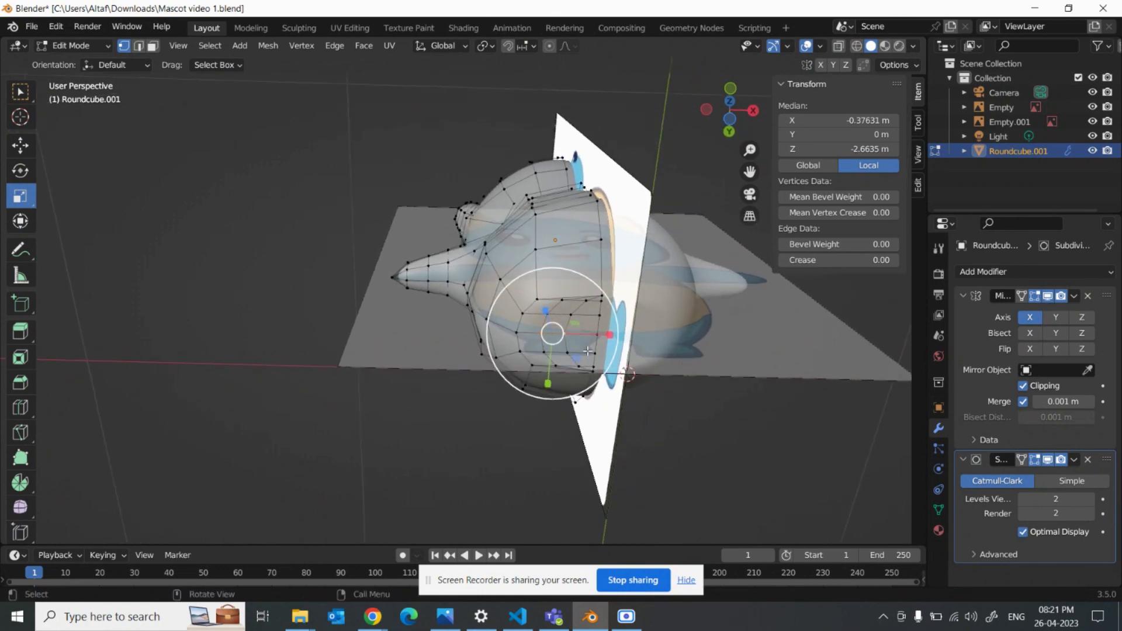
left_click(547, 316)
left_click(540, 333)
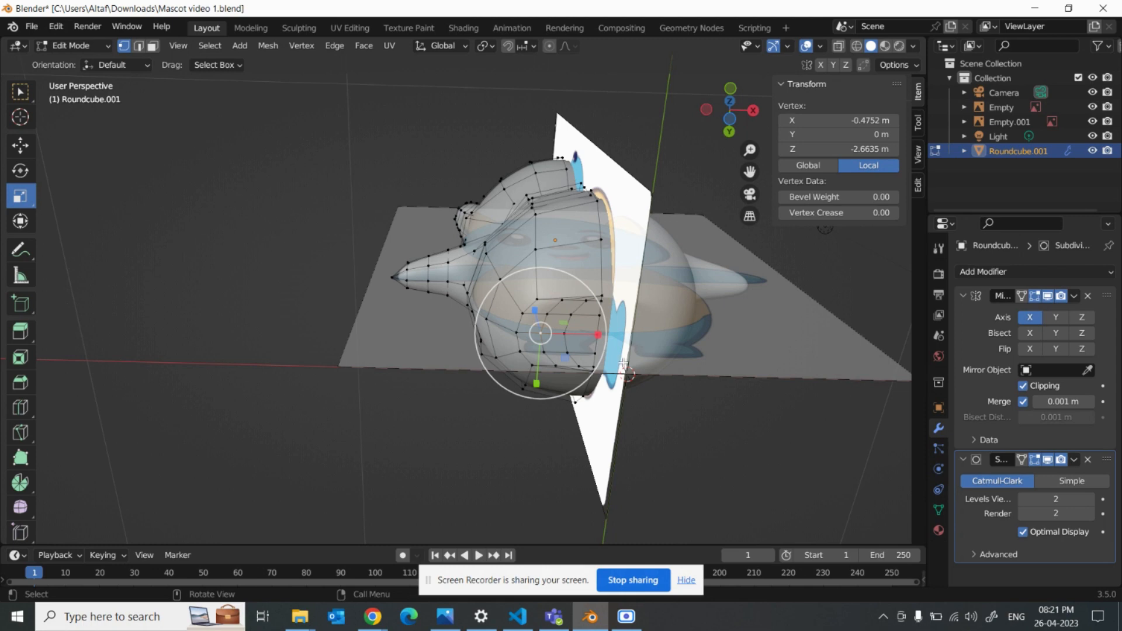
scroll(624, 364, "up", 3)
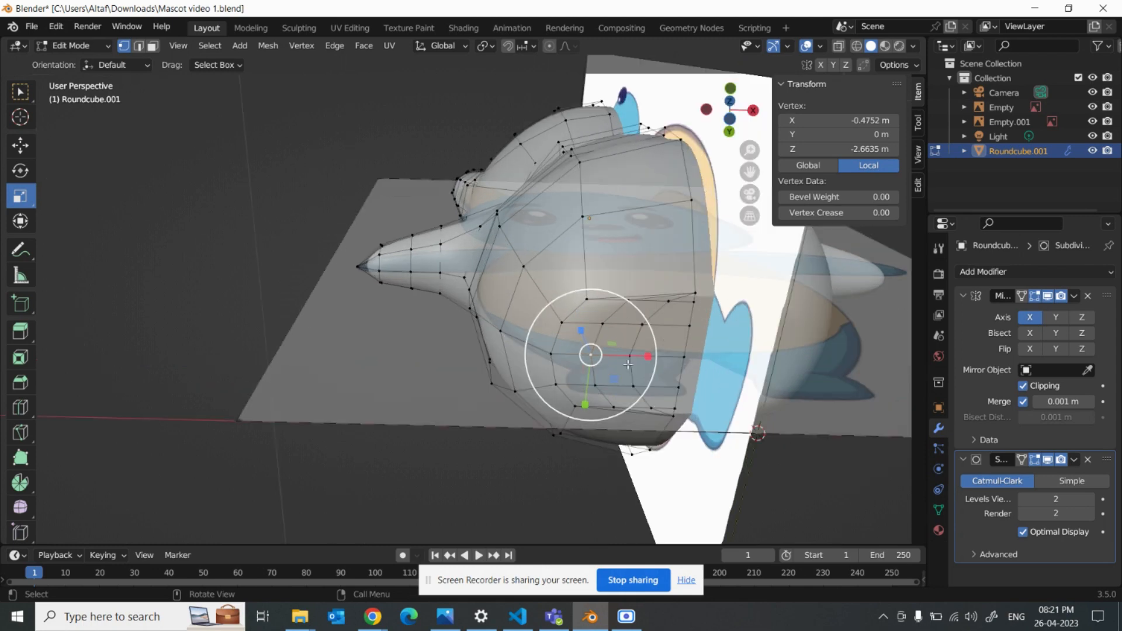
key("x")
left_click(629, 368)
middle_click_drag(639, 386, 622, 422)
Select the edge loop around the leg hole on the torso's underside and round it with LoopTools Circle.
left_click(608, 434)
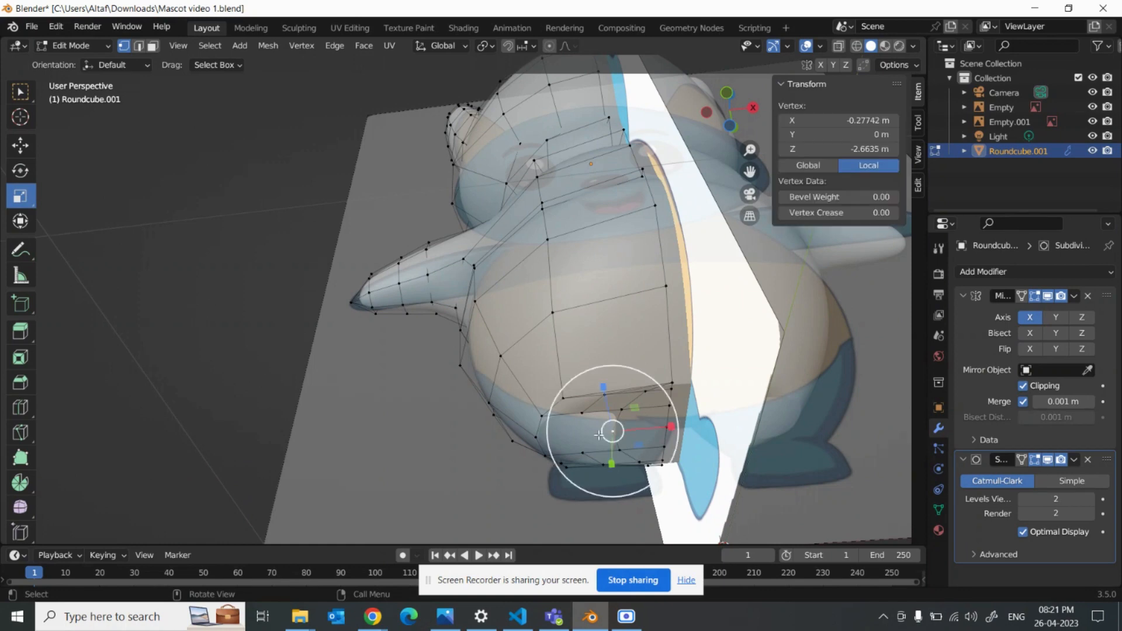
left_click(583, 438, "alt")
left_click(20, 145)
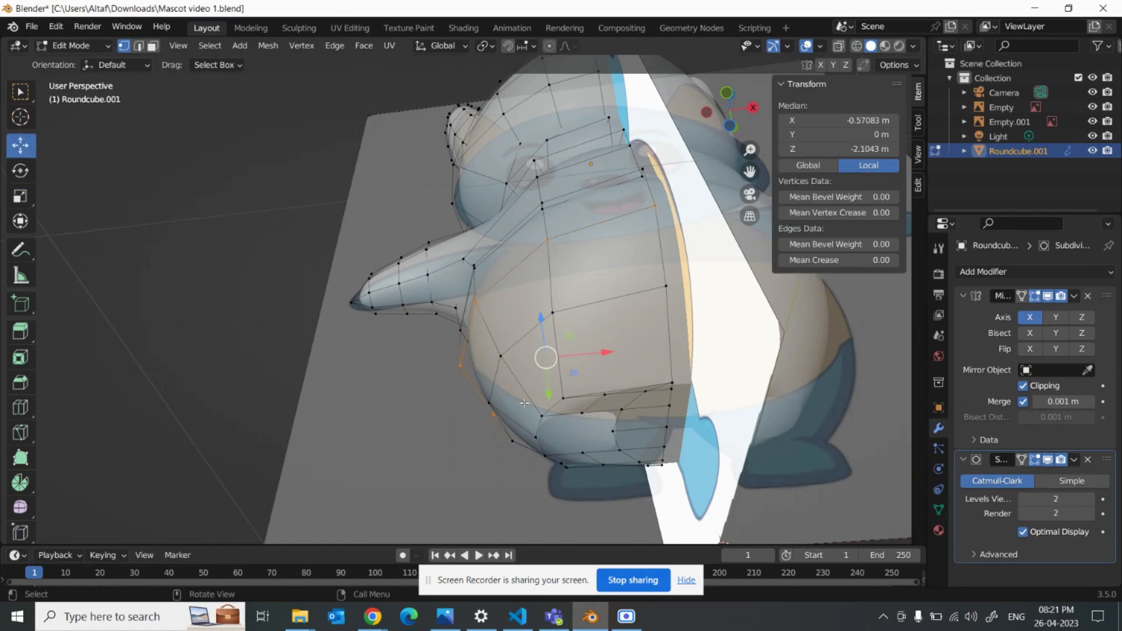
left_click(577, 428, "alt")
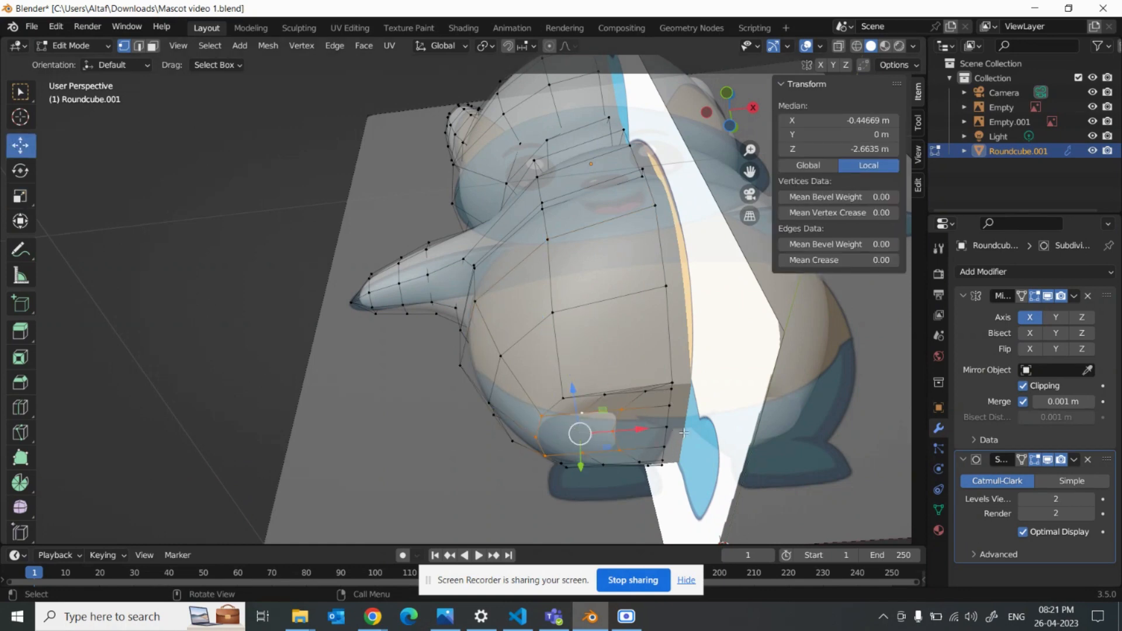
right_click(592, 436)
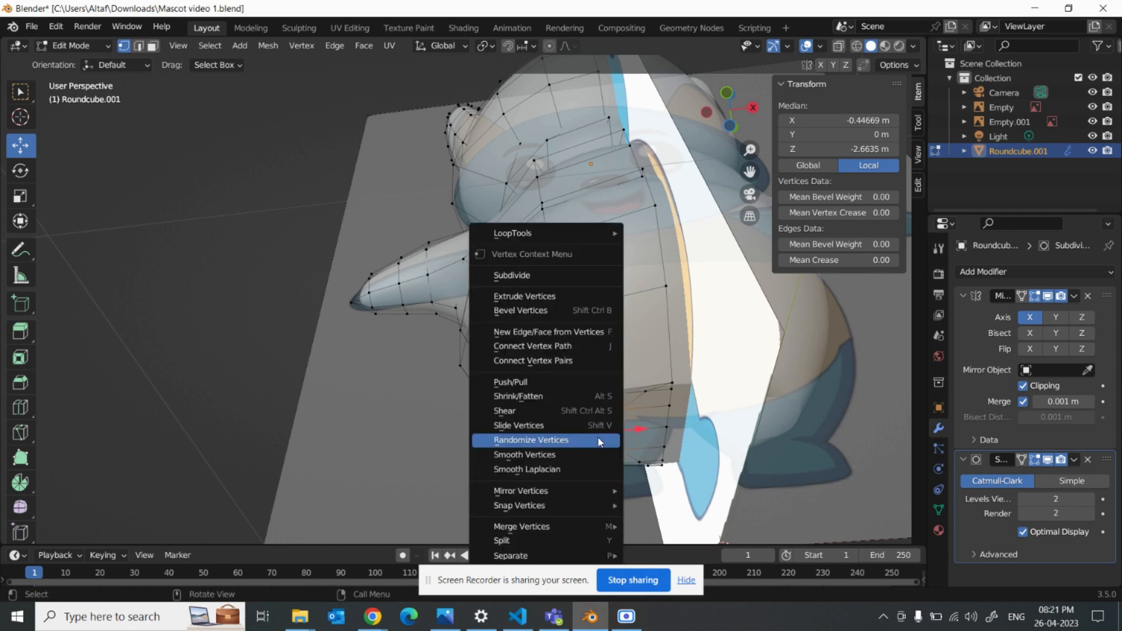
mouse_move(602, 234)
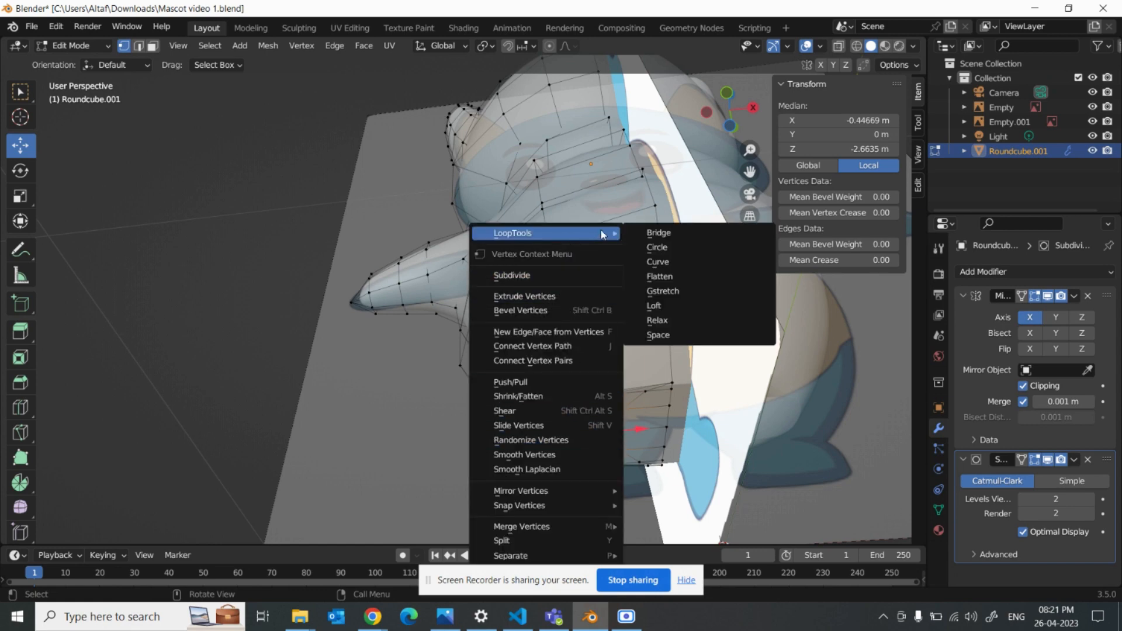
left_click(677, 250)
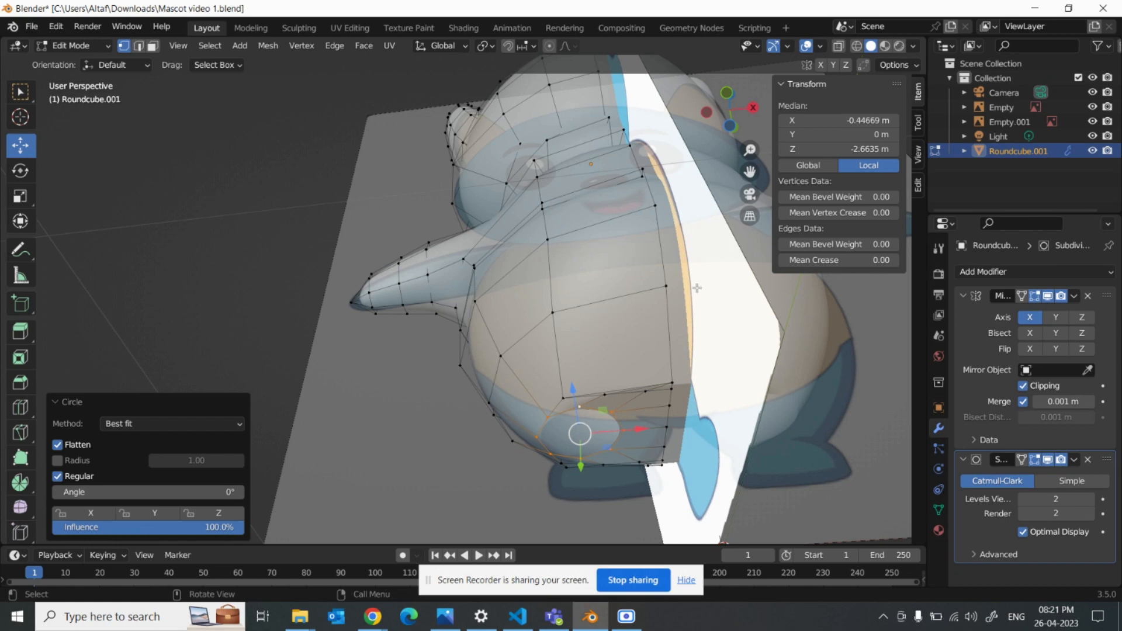
Extrude the circular leg opening about 0.0945 m straight down along Z in the front view.
key("KP_1")
middle_click_drag(677, 401, 653, 222, "shift")
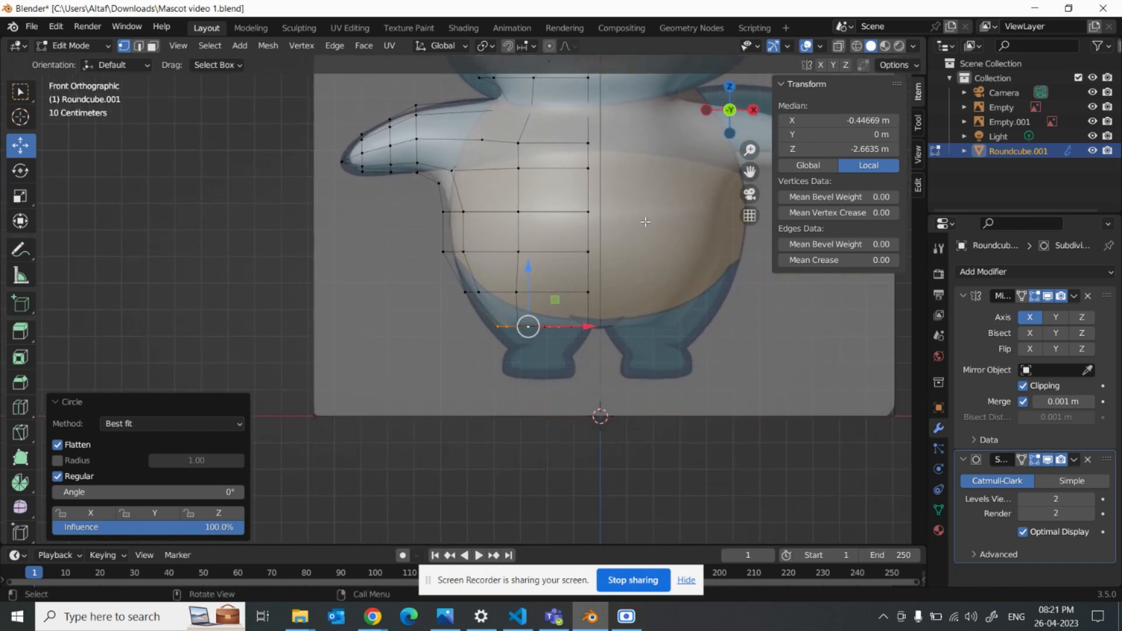
key("g")
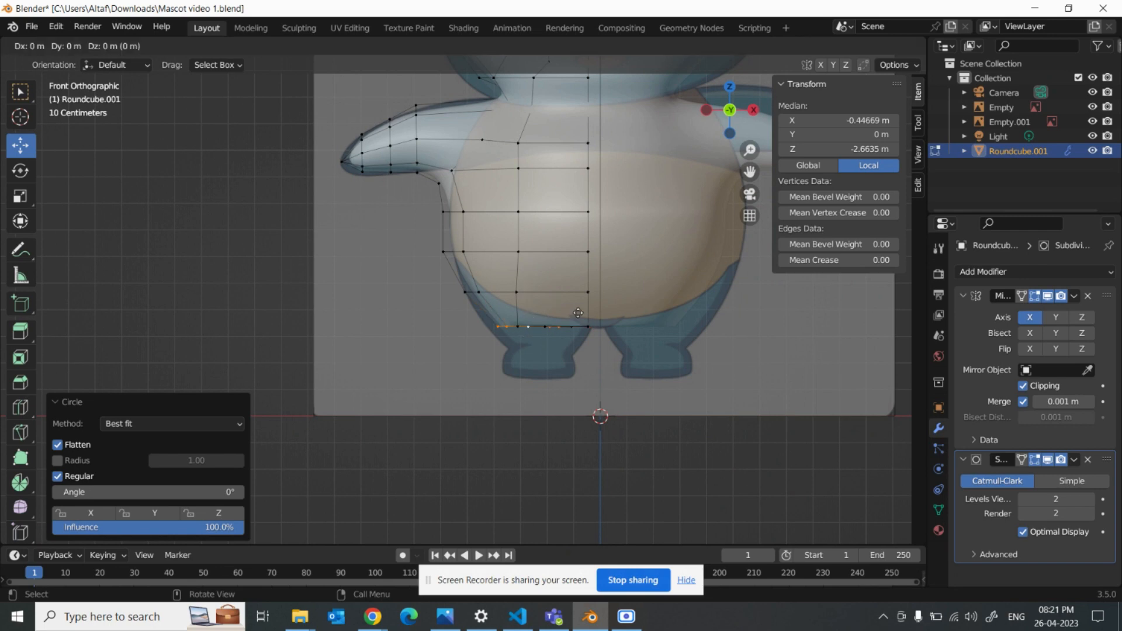
key("z")
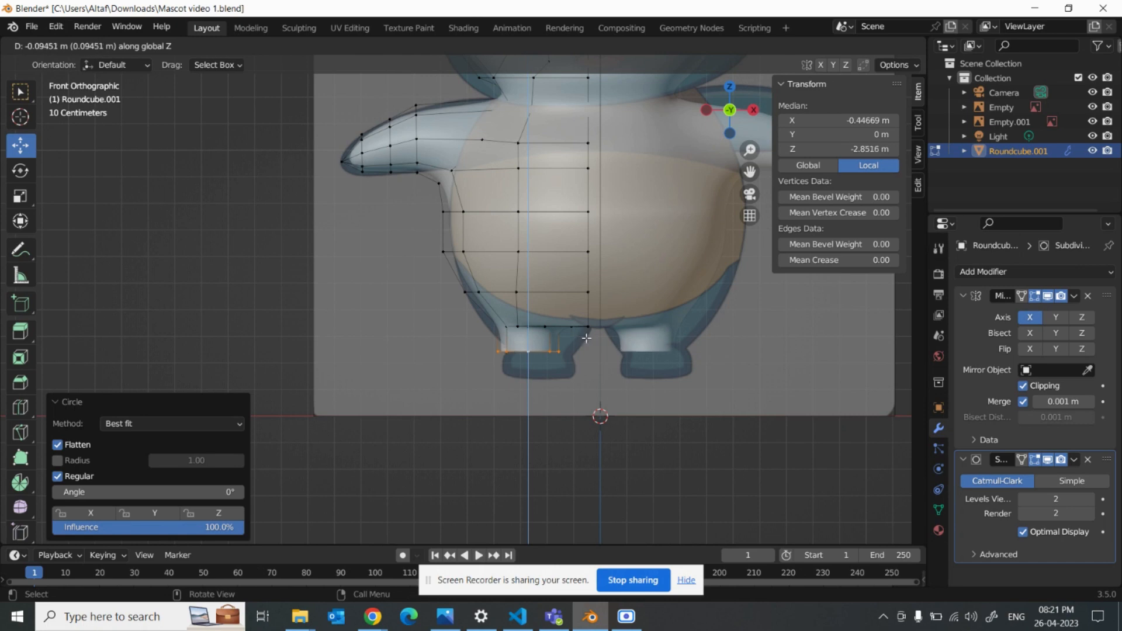
left_click(591, 339)
Try widening the leg's bottom loop by scaling it 1.348 along X and 1.319 on all axes.
left_click(19, 200)
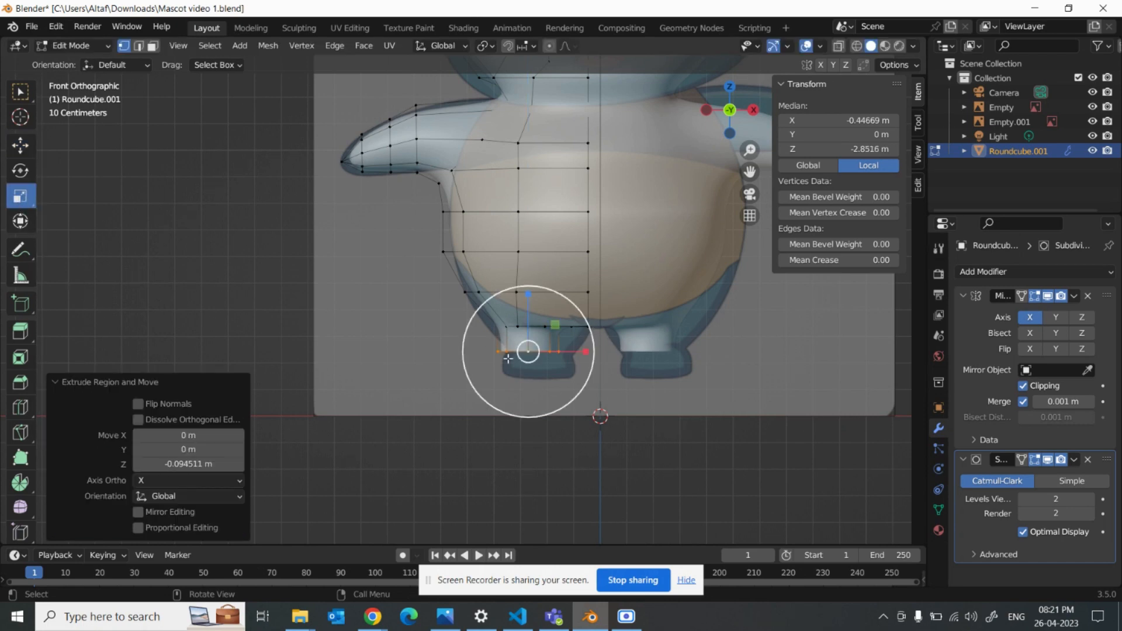
left_click_drag(585, 352, 605, 360)
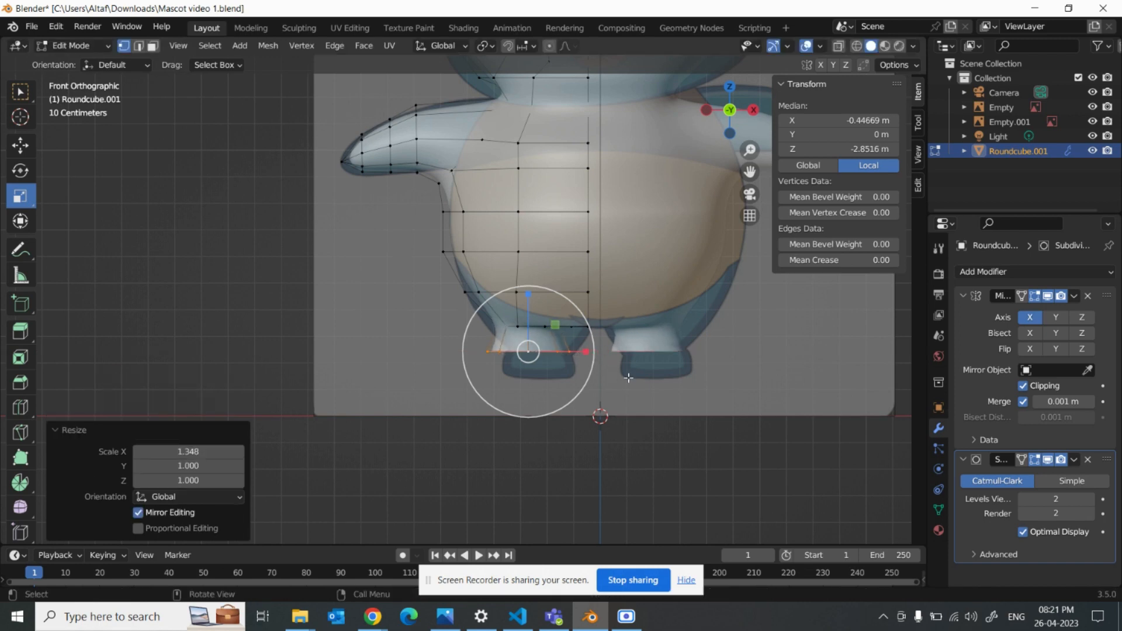
key("KP_3")
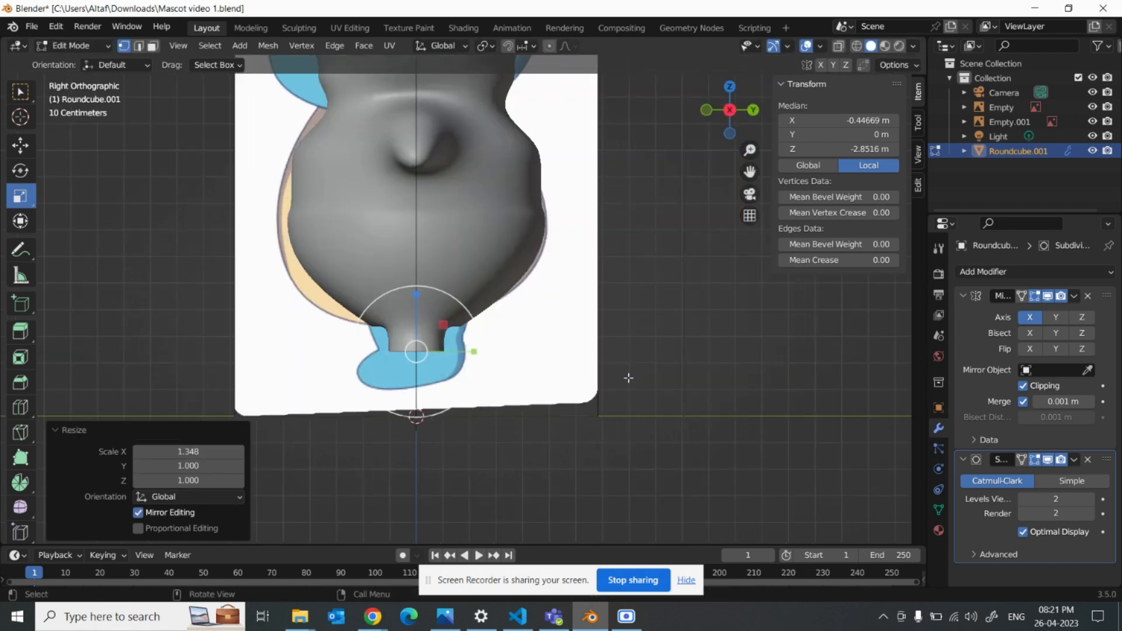
key("s")
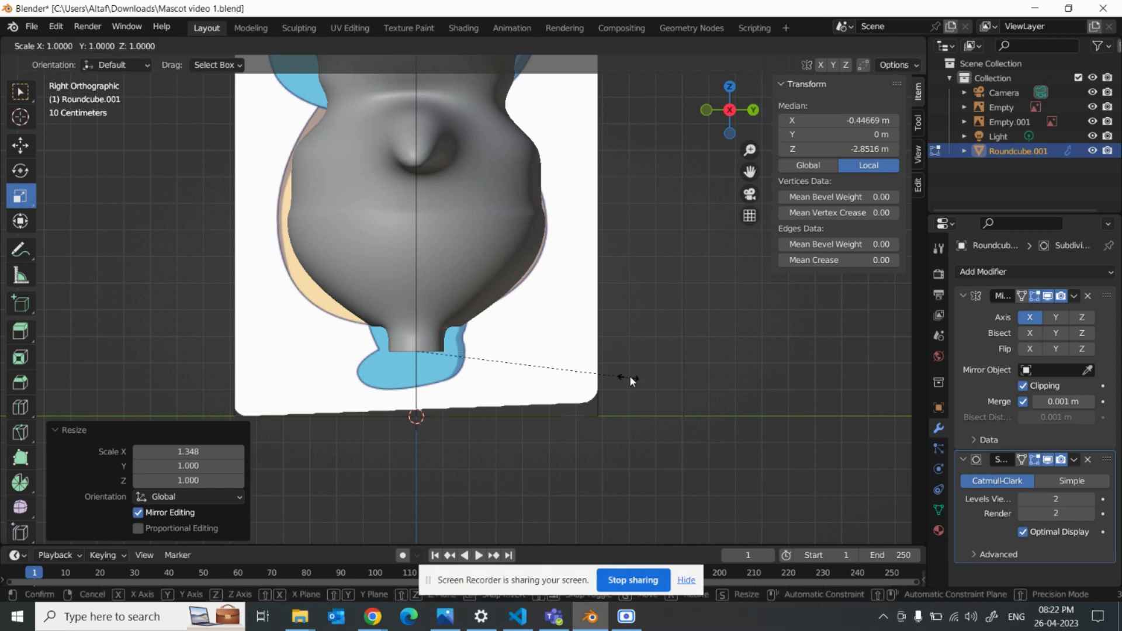
left_click(697, 360)
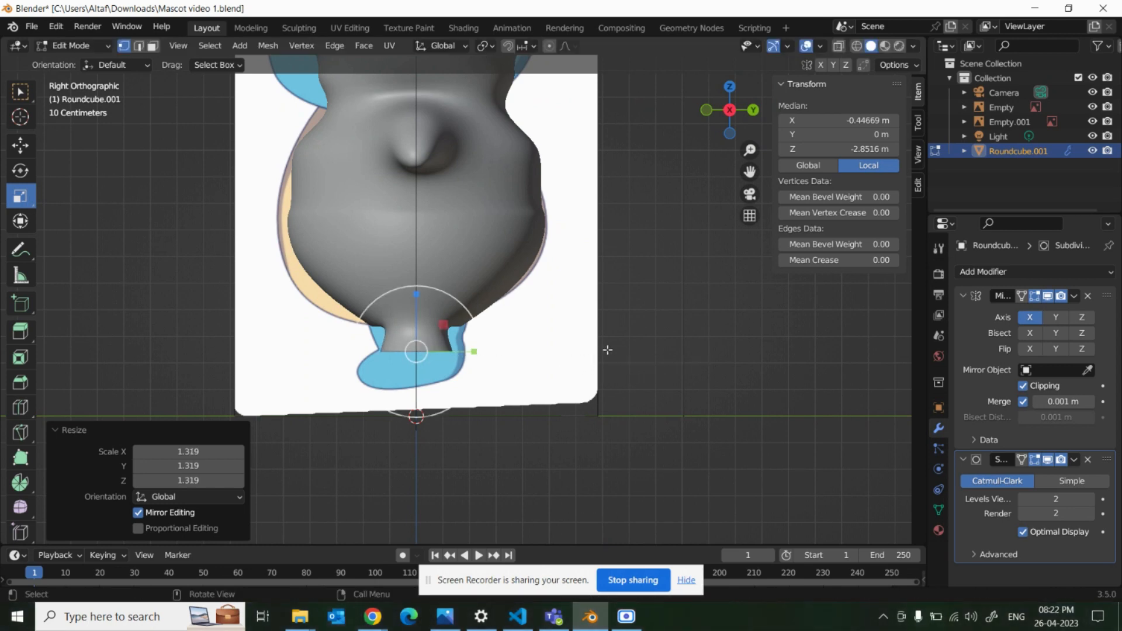
key("KP_1")
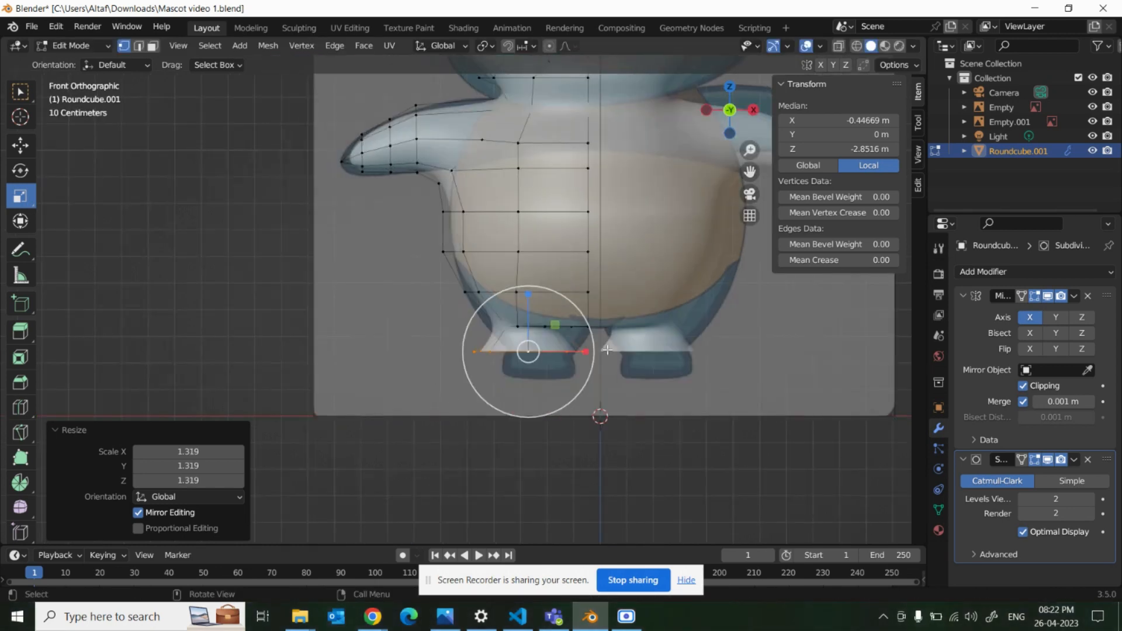
Undo both scalings of the leg's bottom loop.
key("ctrl+z")
key("ctrl+z")
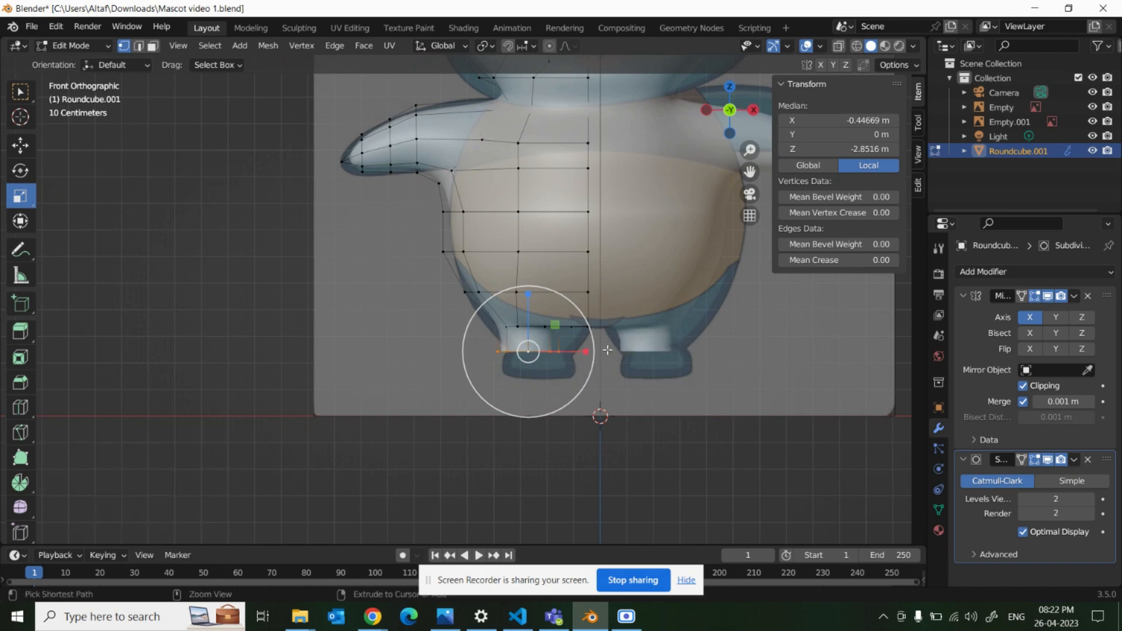
mouse_move(612, 327)
middle_mouse_down()
mouse_move(637, 329)
mouse_move(595, 325)
middle_mouse_up()
key("KP_1")
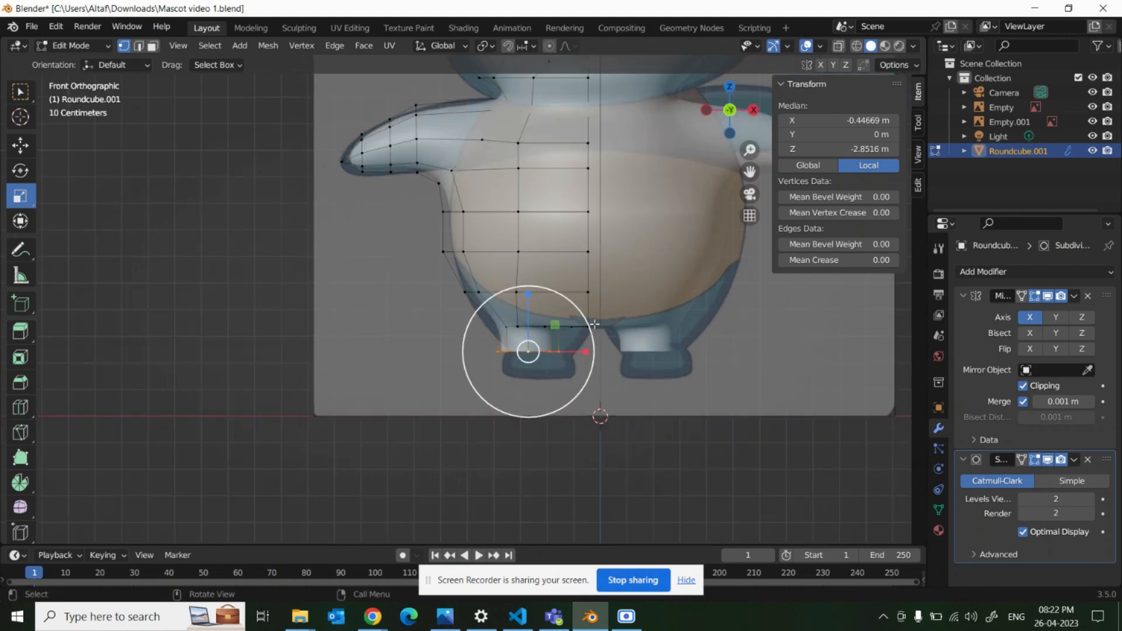
Extrude the leg's bottom loop straight down twice along Z, about 0.05 m each time, to the foot's base.
key("g")
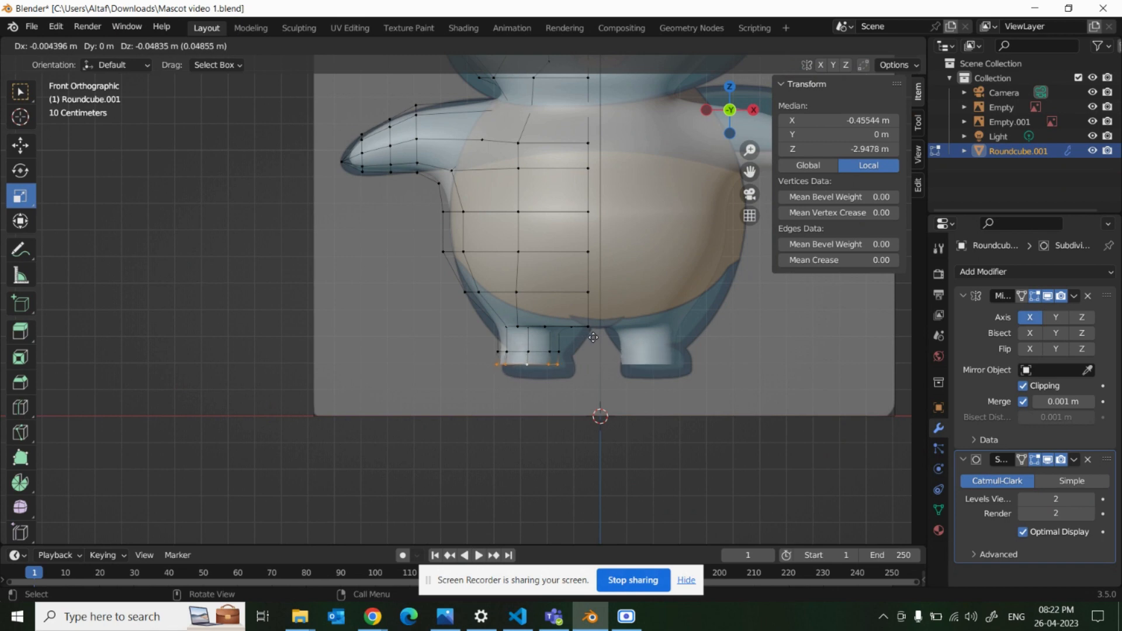
key("z")
left_click(594, 338)
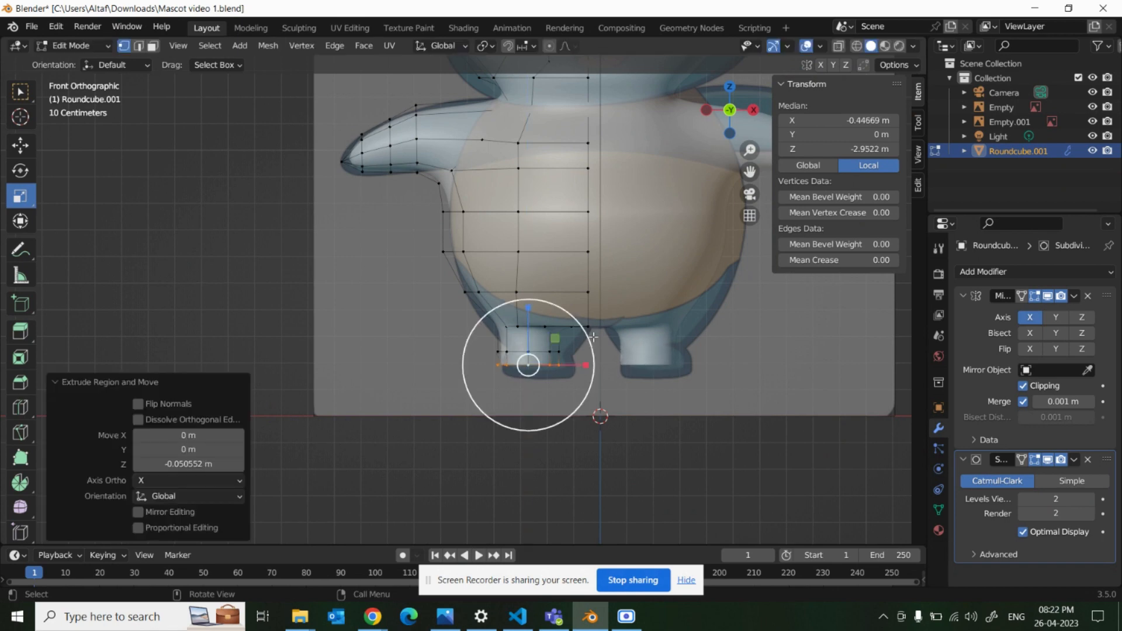
key("g")
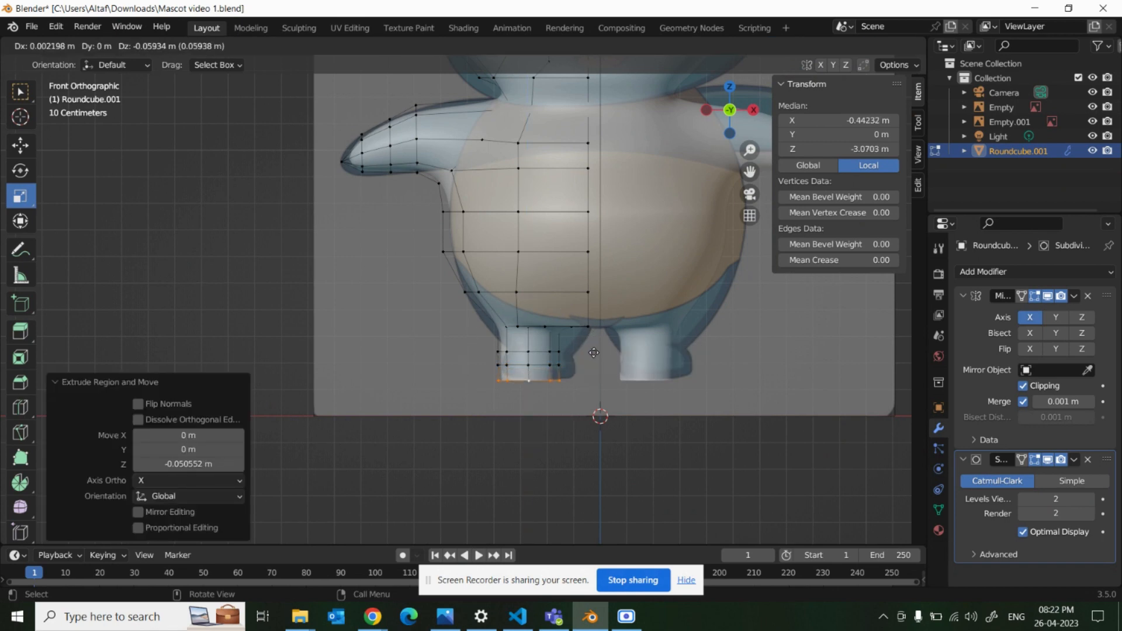
key("z")
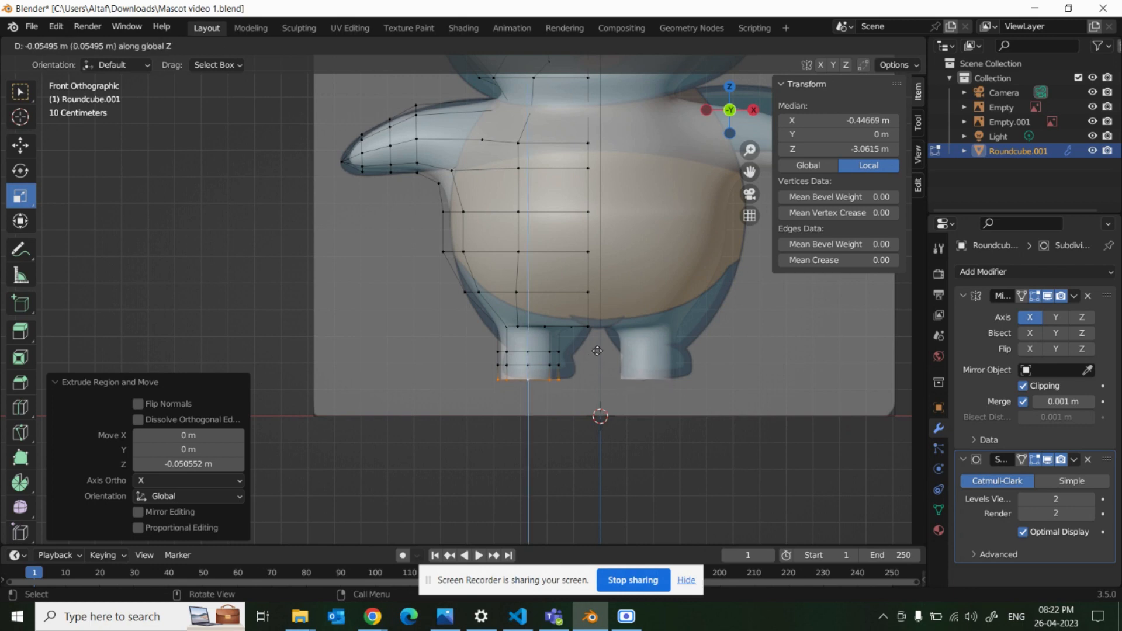
left_click(597, 350)
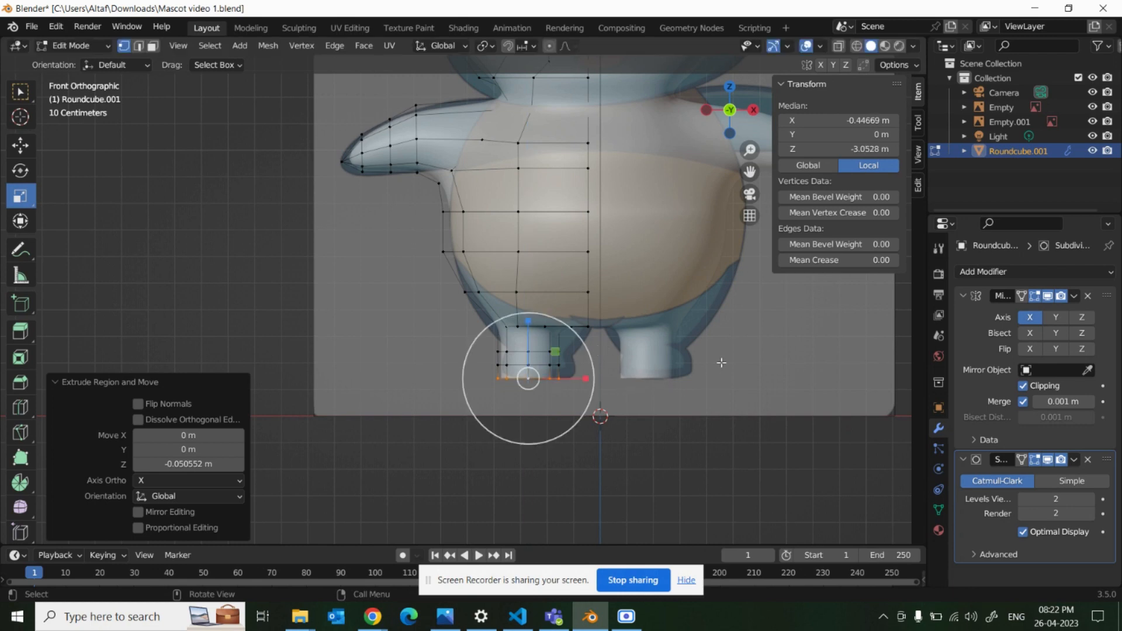
From the left side, select the front vertices of the leg's lowest band.
key("KP_3")
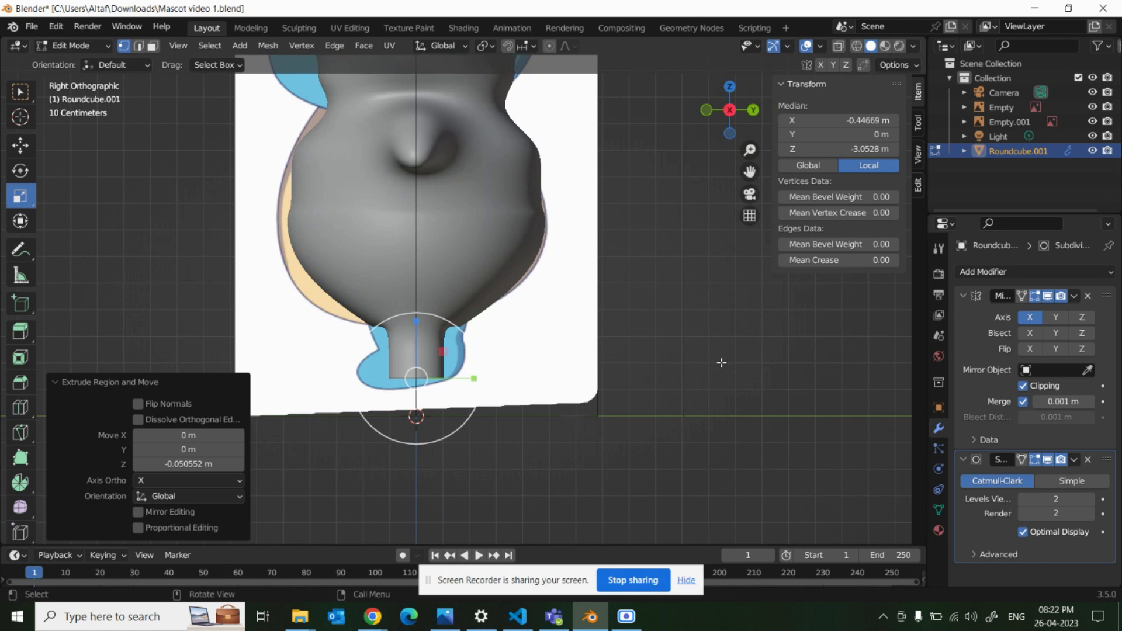
left_click(722, 362)
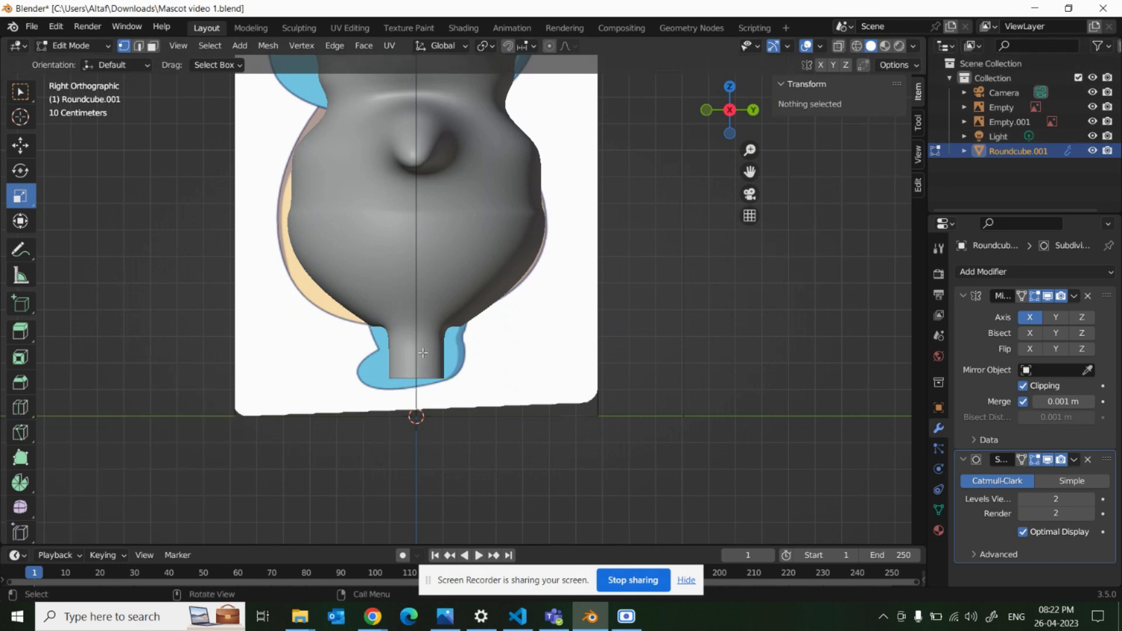
middle_click_drag(404, 228, 473, 403)
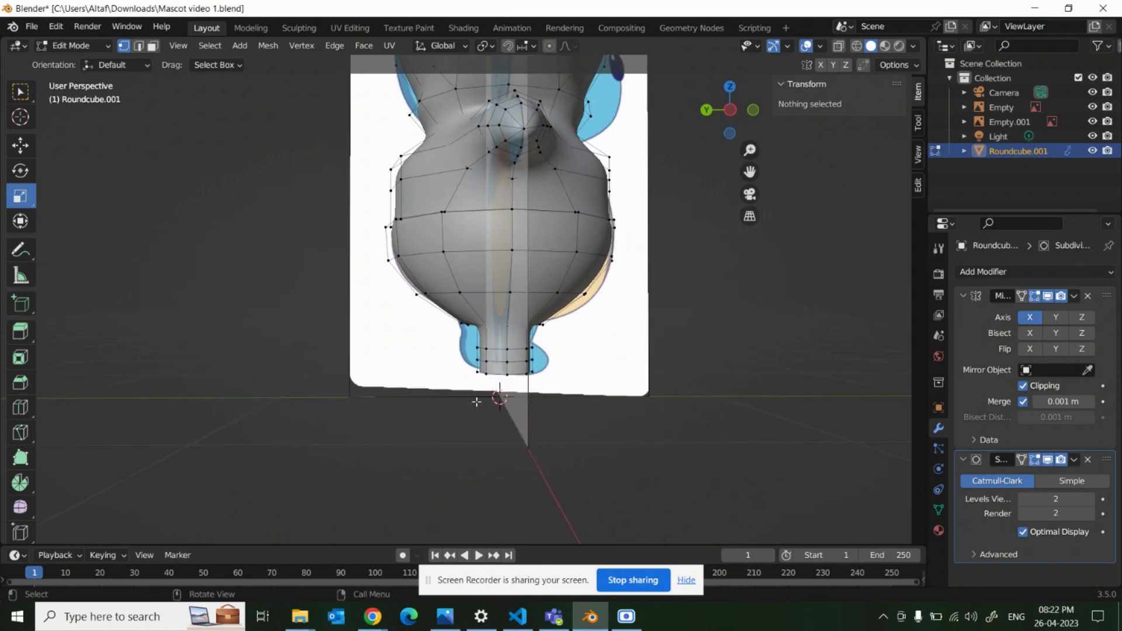
key("KP_3")
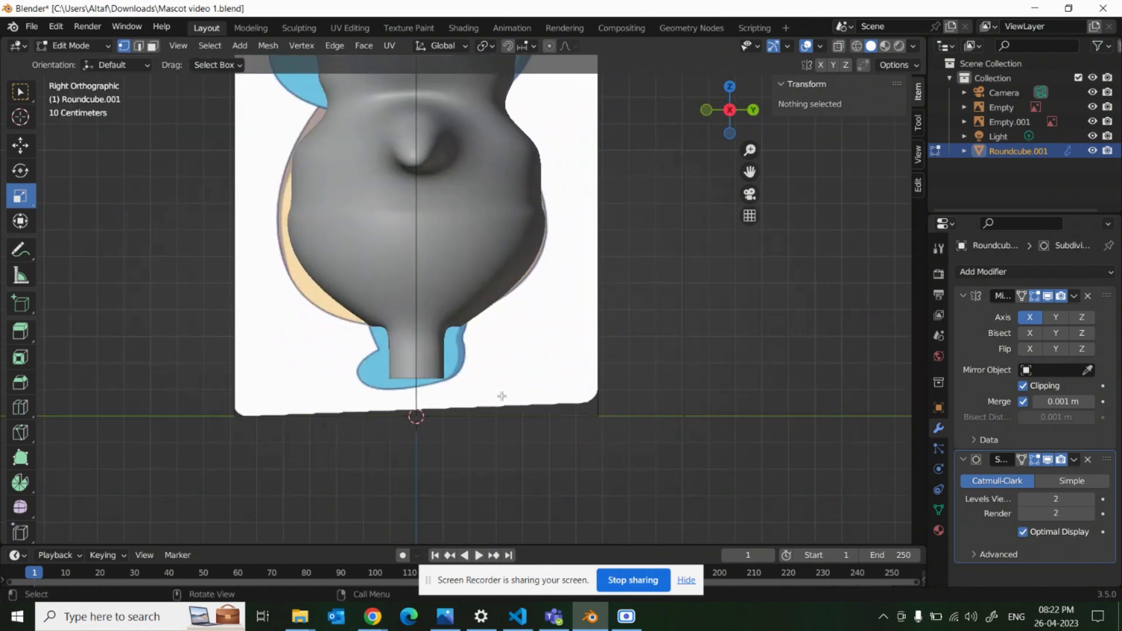
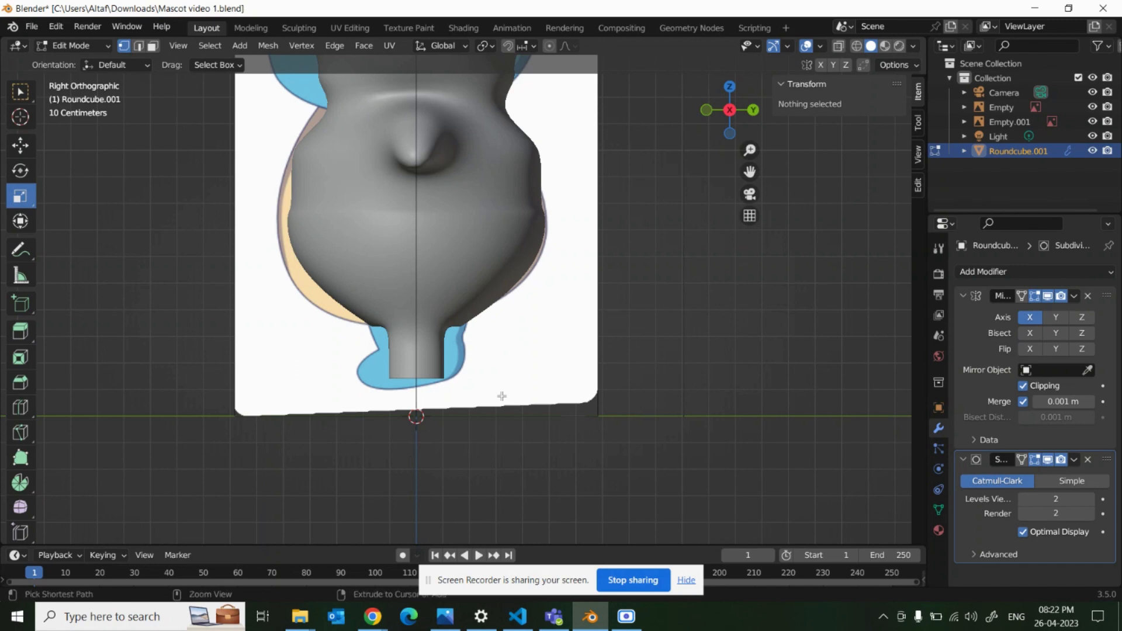
key("ctrl+KP_3")
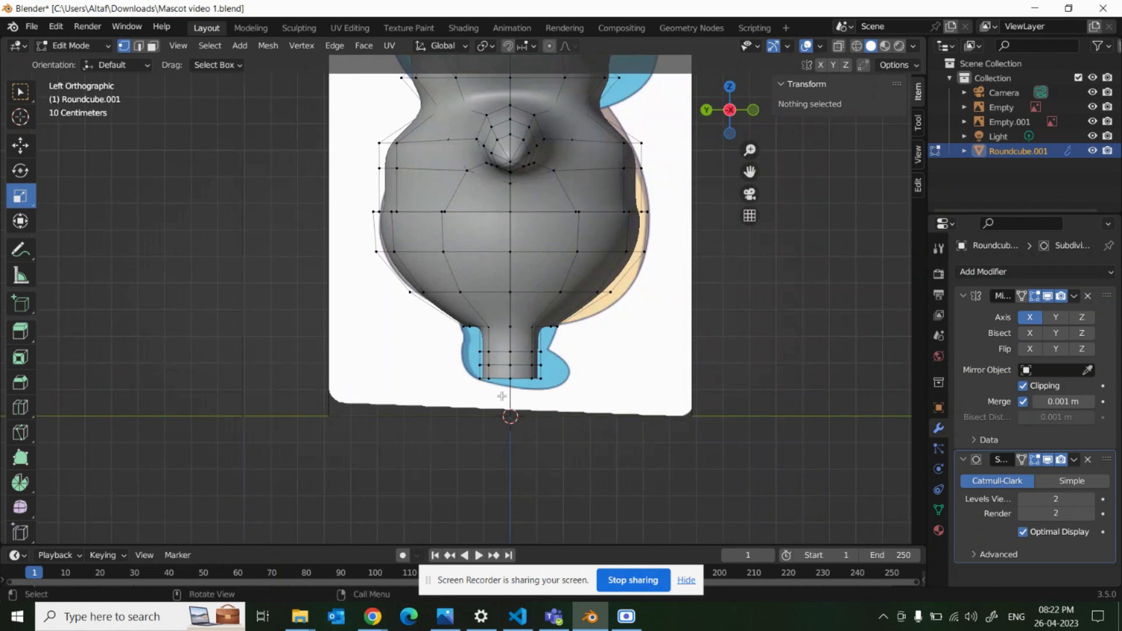
left_click_drag(478, 402, 598, 362)
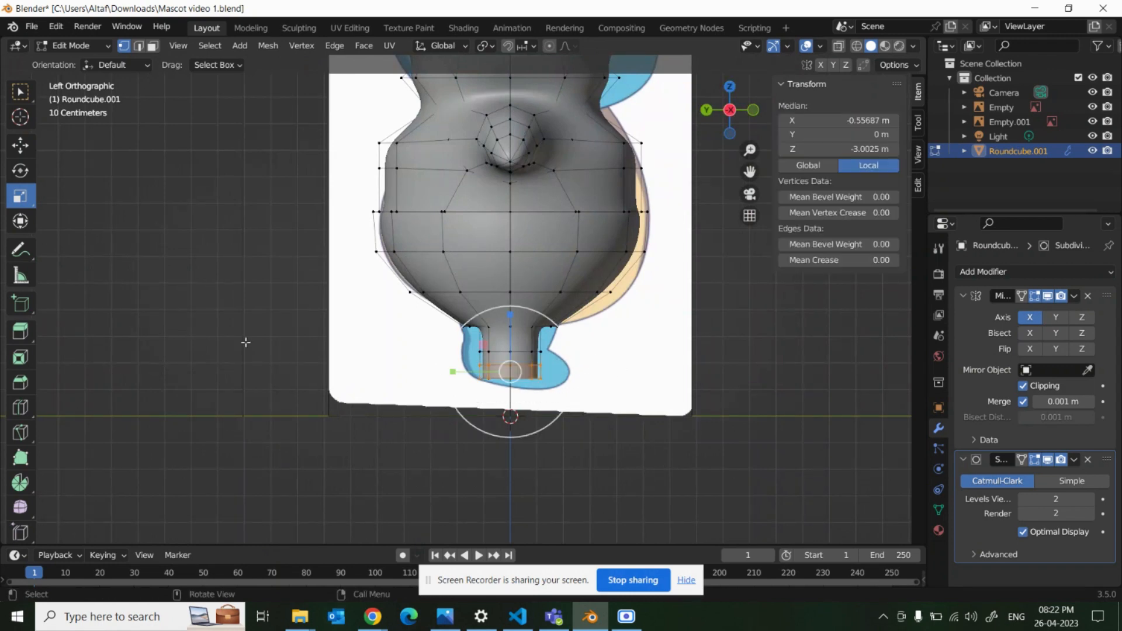
left_click(514, 416)
left_click_drag(515, 412, 563, 361)
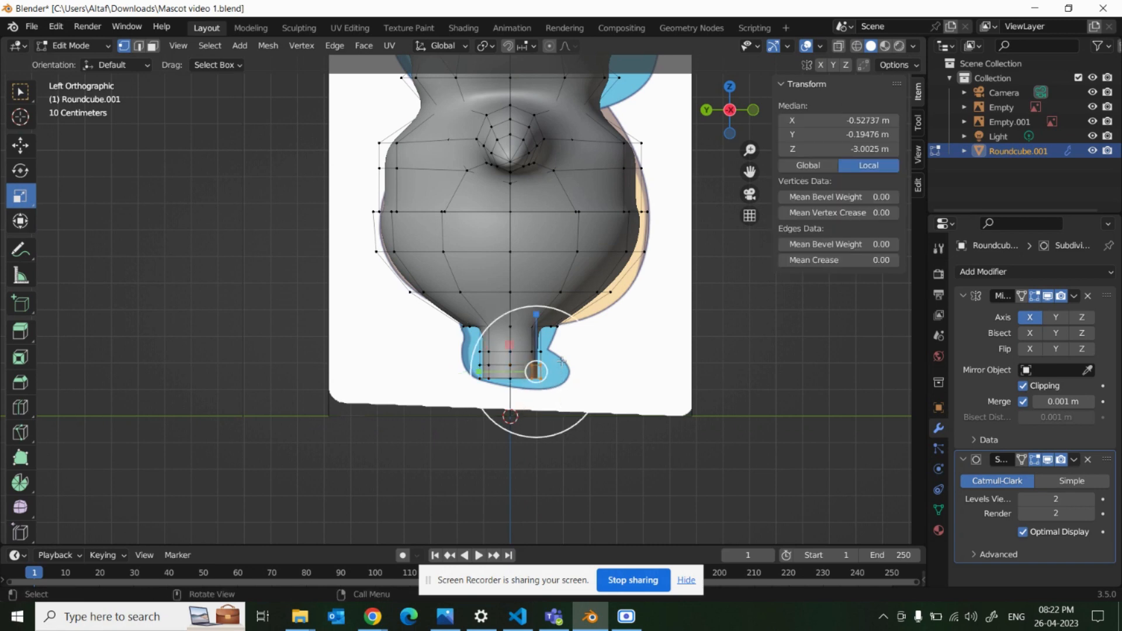
Reselect the lowest band's front vertices through the mesh in wireframe and extrude them forward 0.14506 m for the foot.
key("shift+z")
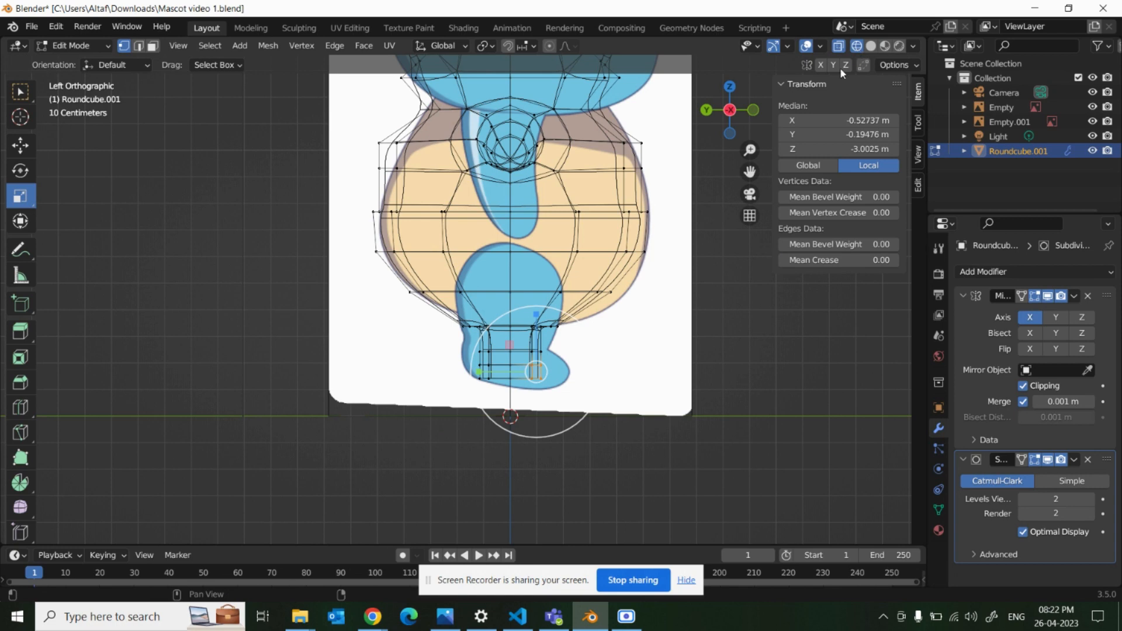
left_click(558, 461)
left_click_drag(519, 449, 578, 356)
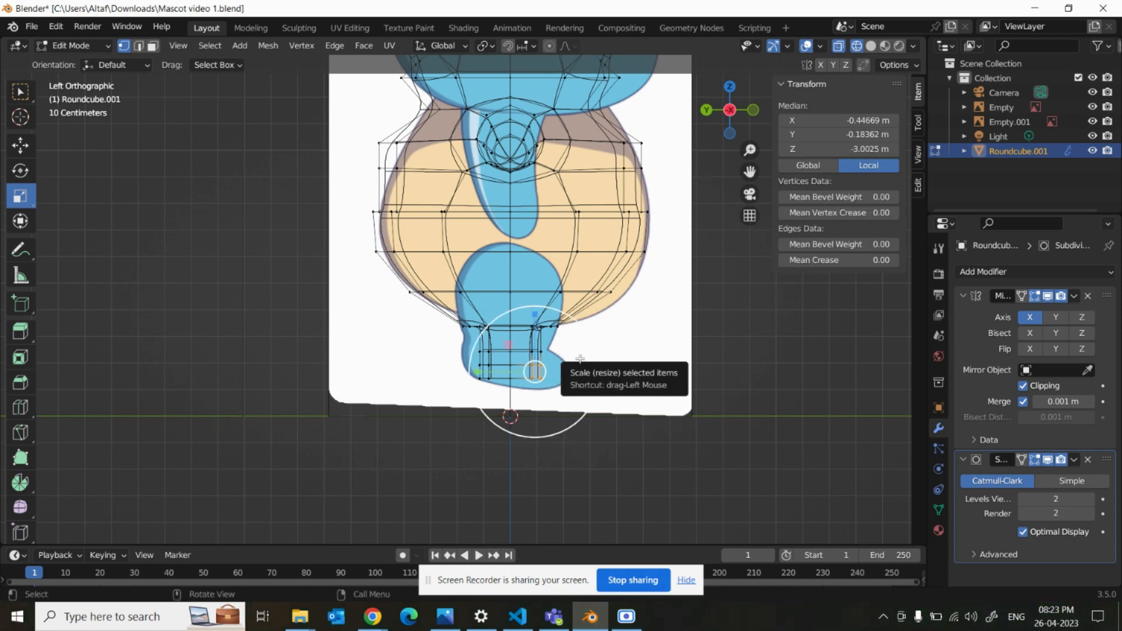
key("e")
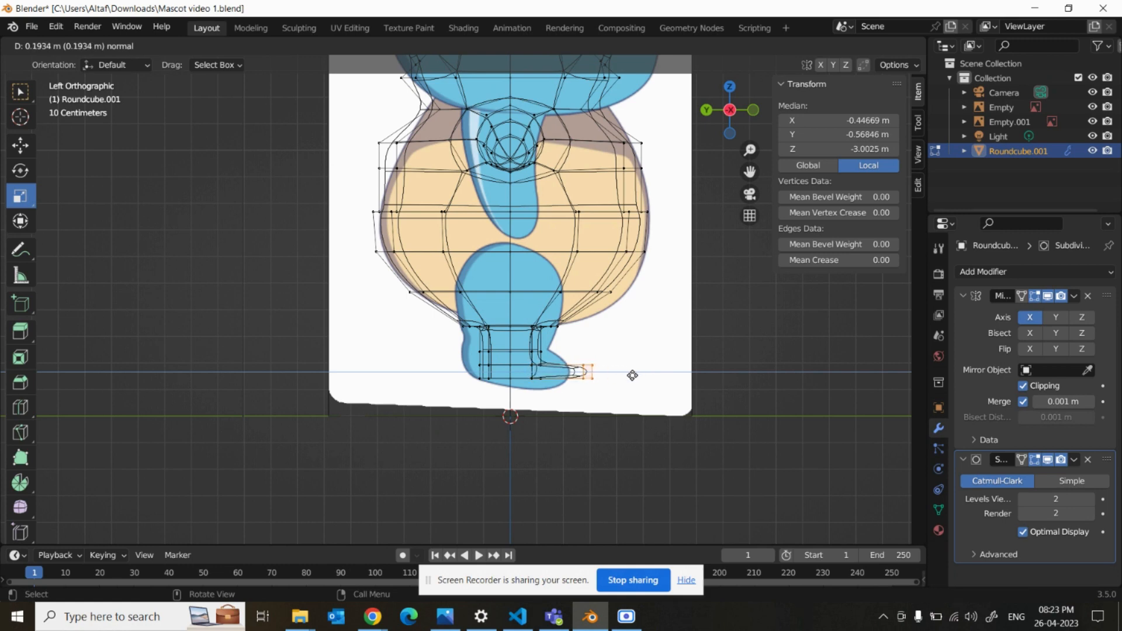
left_click(571, 372)
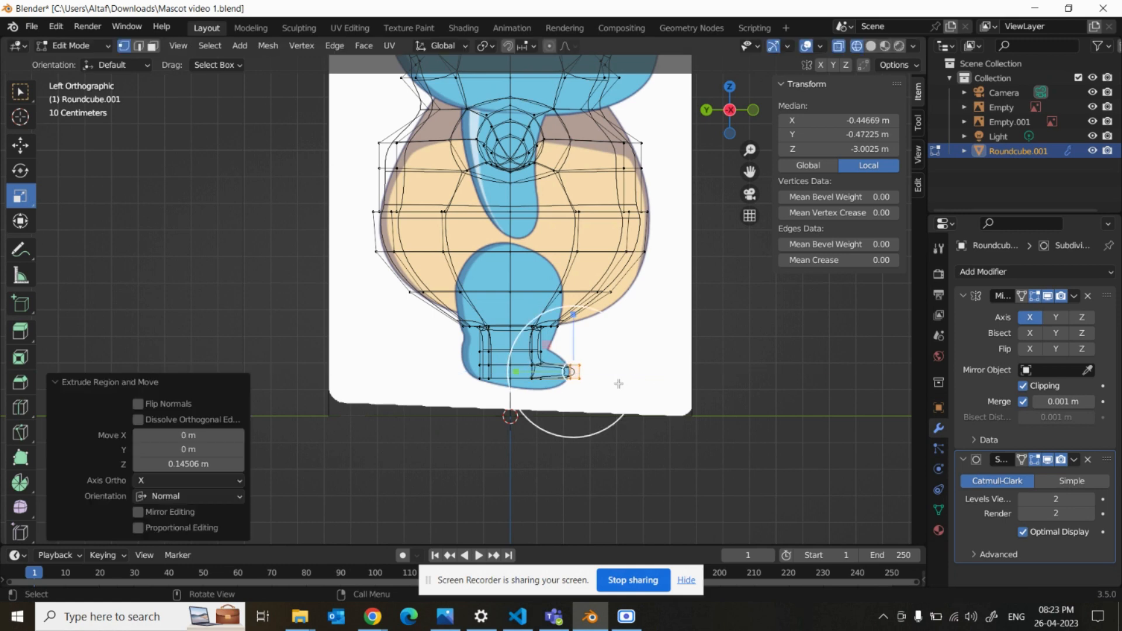
Restore solid shading to inspect the extruded foot and switch to the slideshow to check step 8 on the legs.
left_click(871, 46)
mouse_move(711, 342)
middle_mouse_down()
mouse_move(442, 308)
mouse_move(503, 246)
mouse_move(548, 223)
mouse_move(609, 258)
middle_mouse_up()
middle_click_drag(648, 251, 626, 495)
left_click(601, 620)
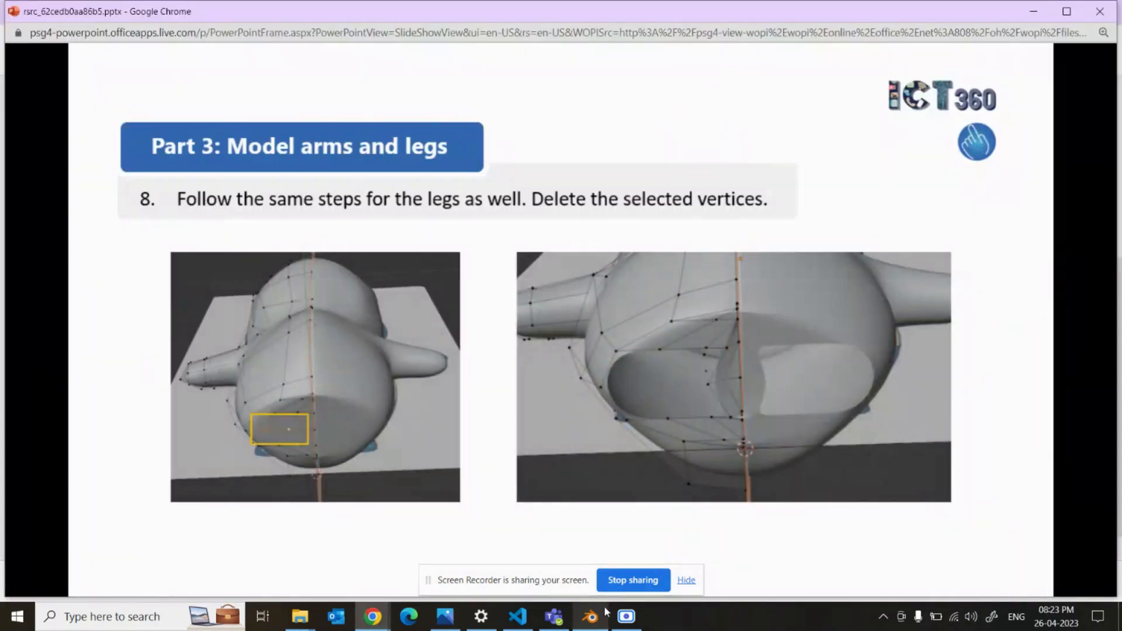
Read through the remaining slides on modelling the legs and feet, from step 9 to the closing slide.
left_click(127, 581)
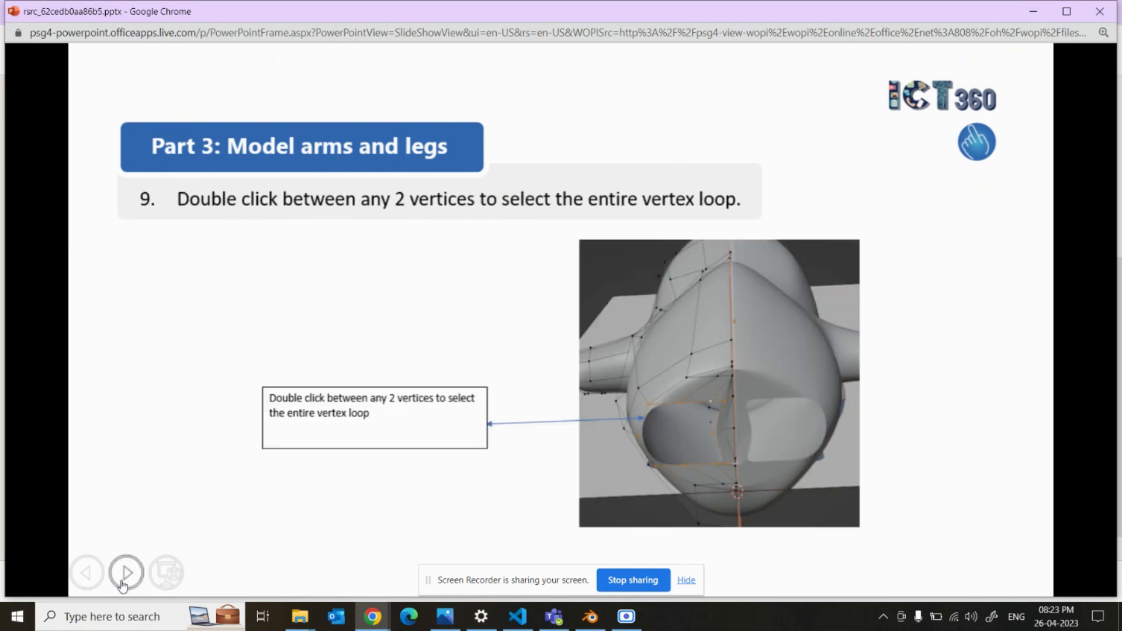
left_click(124, 582)
left_click(125, 579)
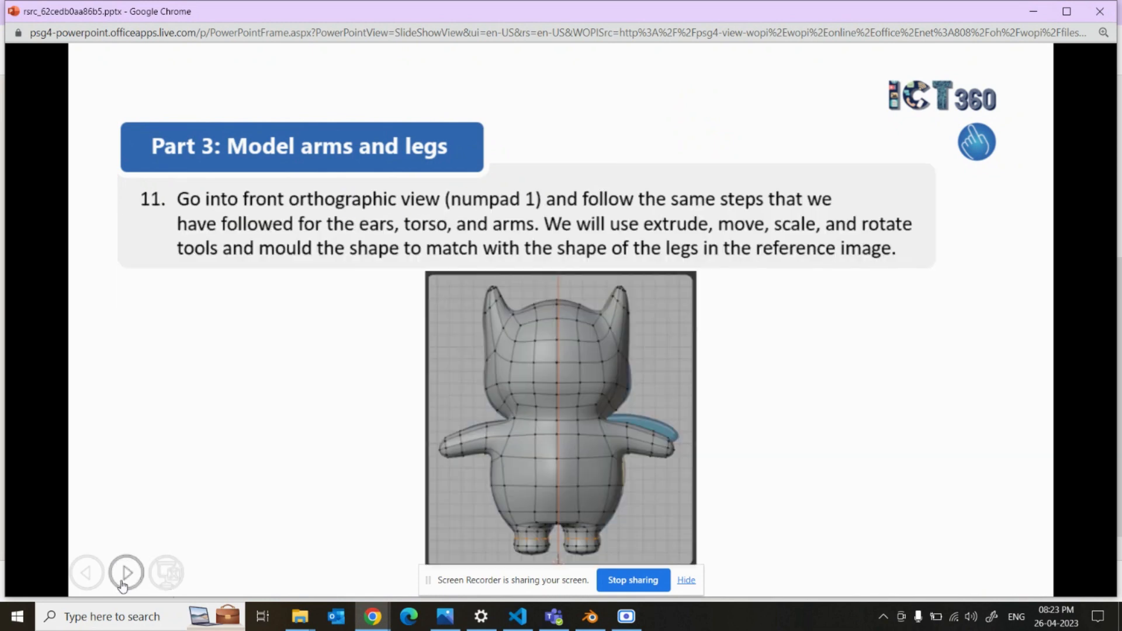
left_click(126, 575)
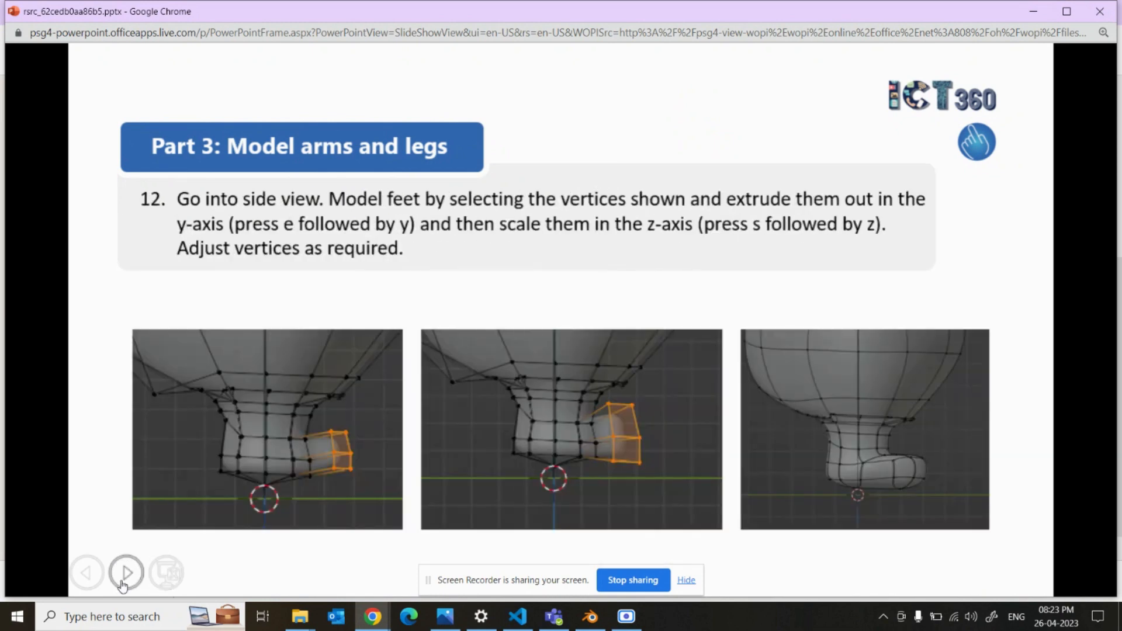
left_click(125, 575)
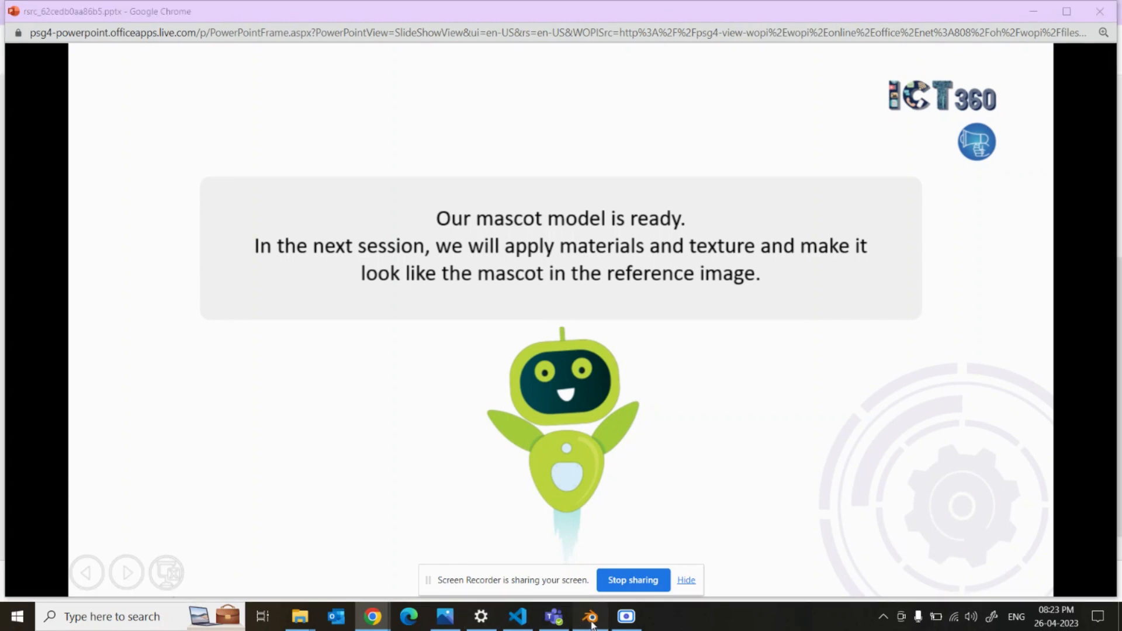
Switch back to Blender and undo the foot extrusion and later selections until the leg's bottom loop is selected again.
left_click(590, 617)
middle_click_drag(693, 336, 538, 325)
left_click(542, 325)
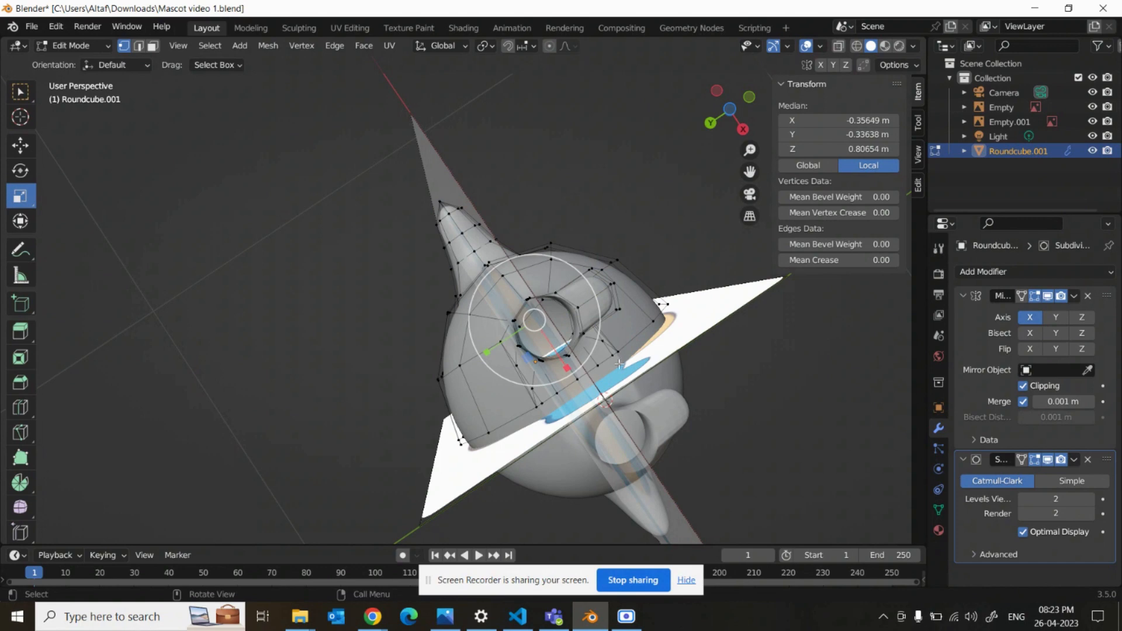
left_click(687, 362)
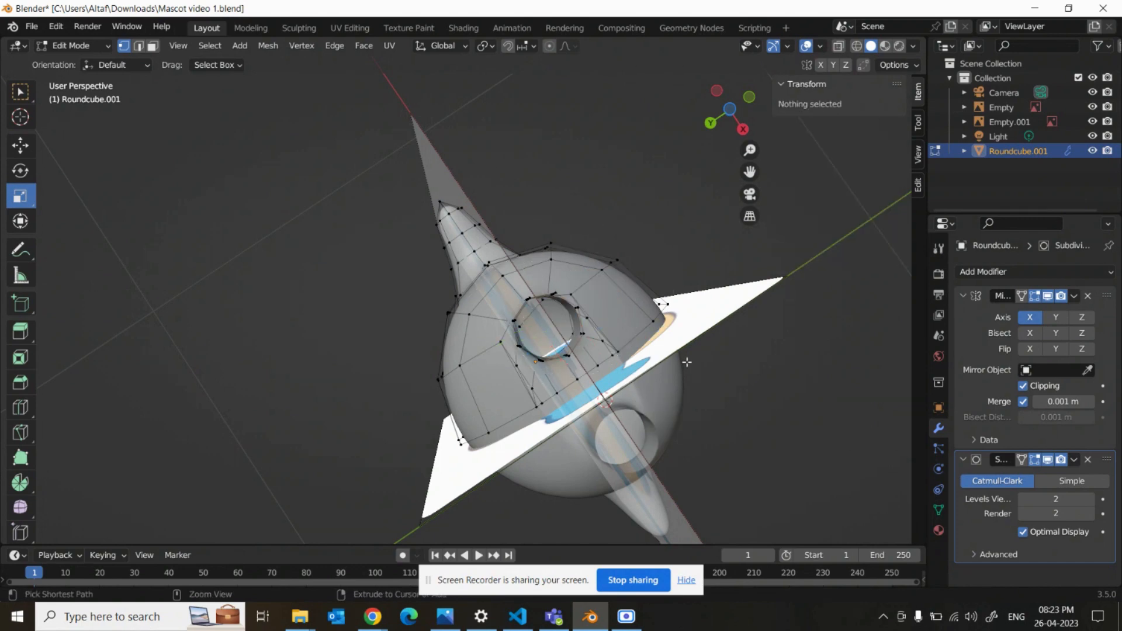
middle_click_drag(642, 353, 636, 321)
key("ctrl+z")
left_click(638, 324)
key("ctrl+z")
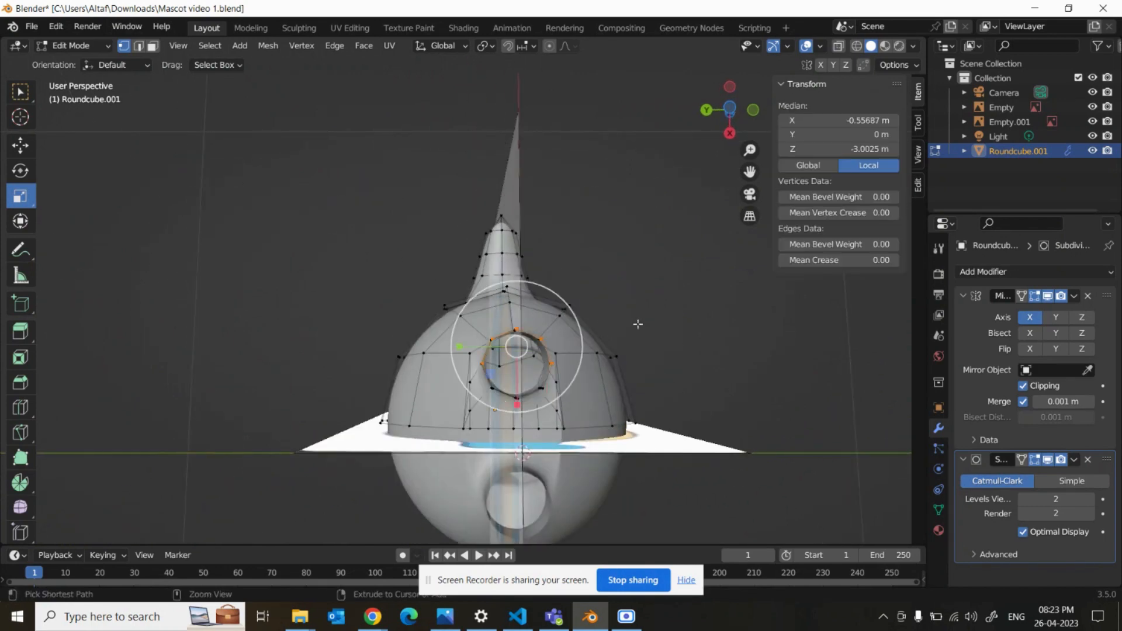
middle_click_drag(638, 324, 522, 404)
key("ctrl+z")
key("ctrl+z")
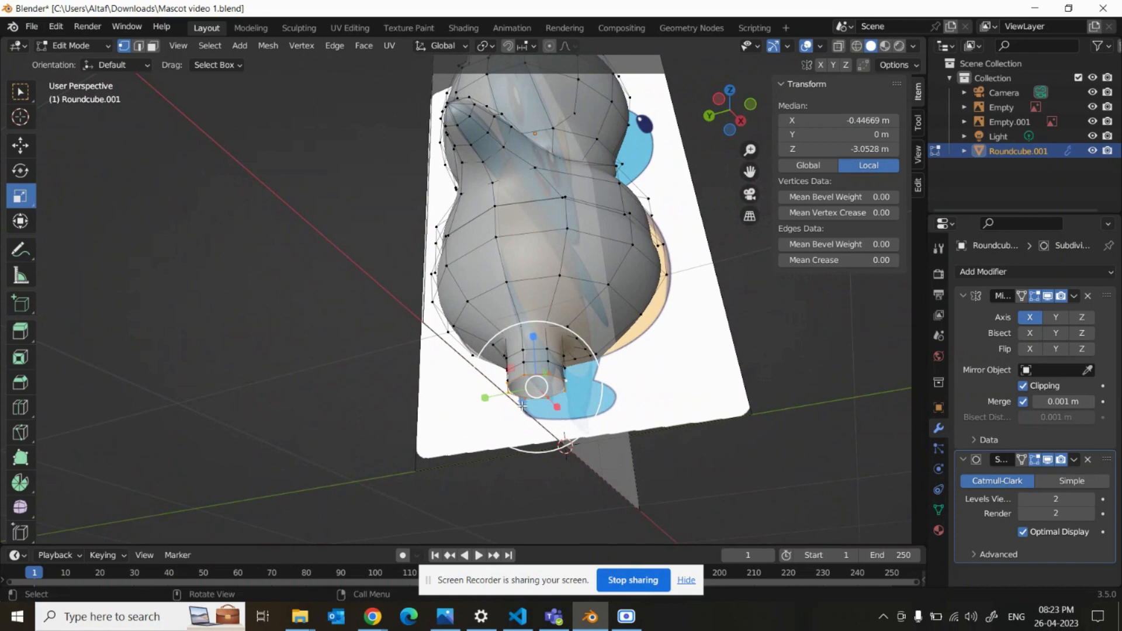
Close the leg's base by extruding its bottom loop inward at scale 0.123, shrinking it by 0.168 and merging at center.
key("g")
key("s")
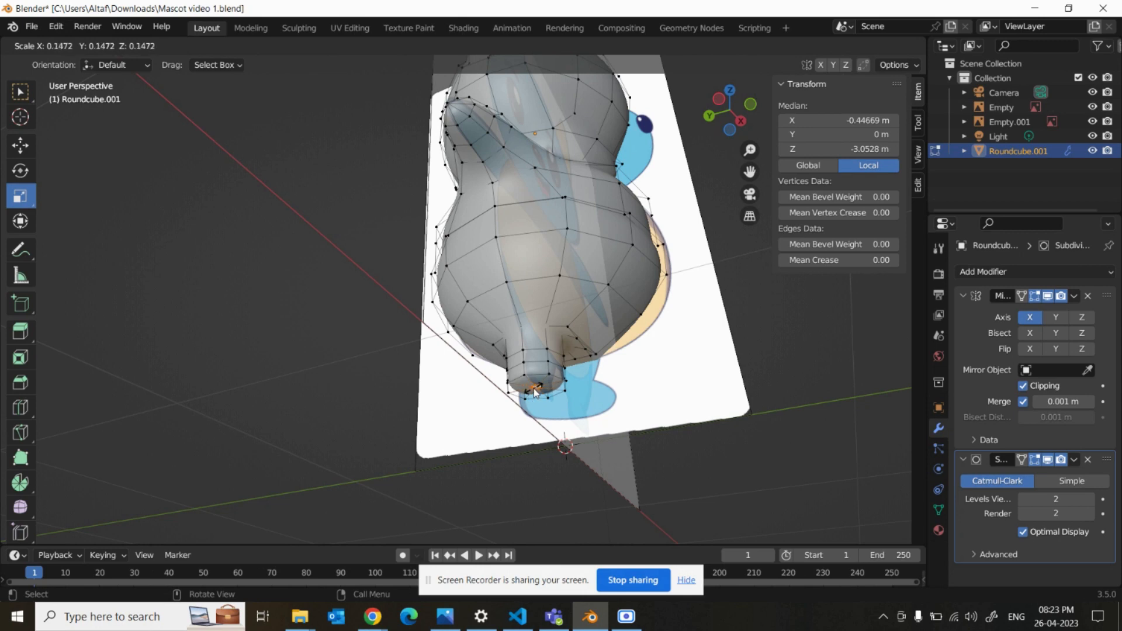
left_click(535, 391)
scroll(615, 345, "up", 6)
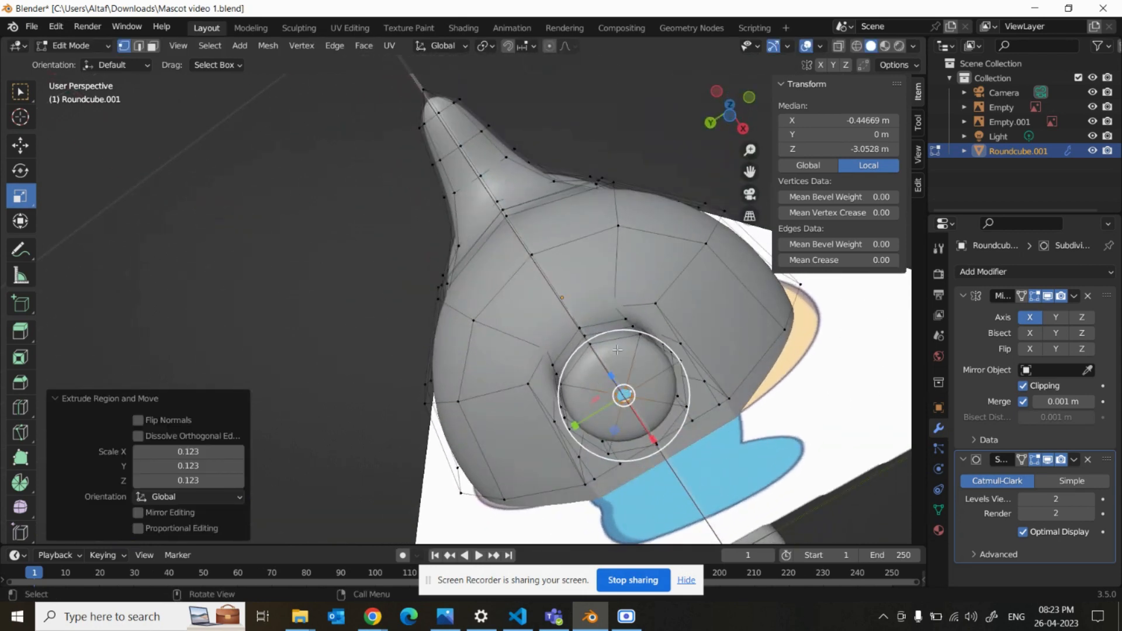
left_click_drag(617, 350, 623, 395)
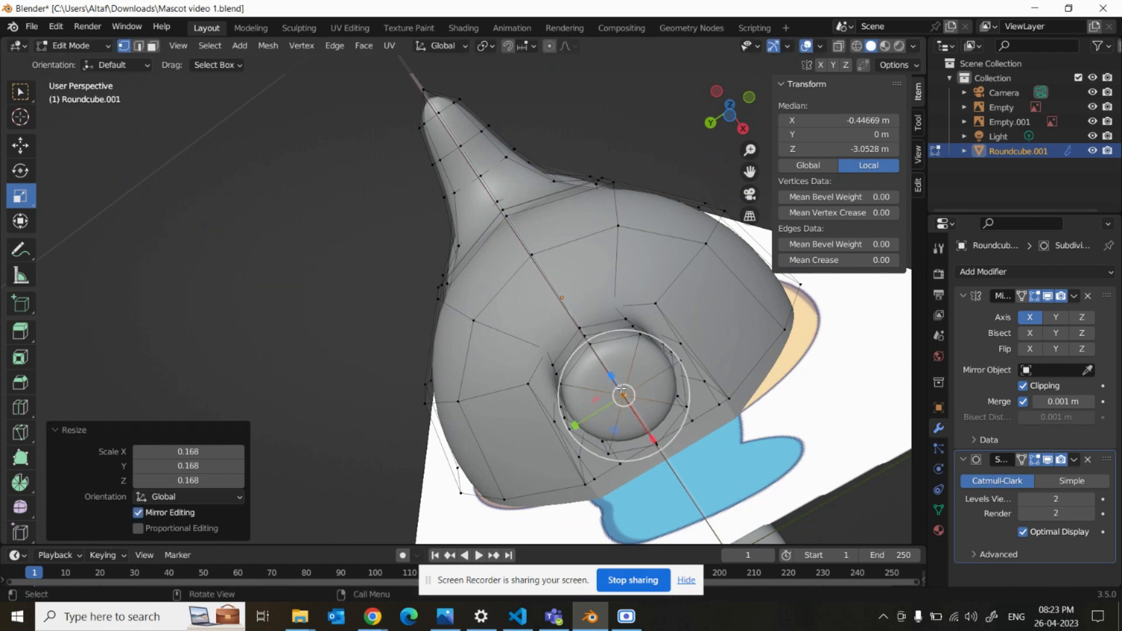
key("m")
left_click(662, 392)
From the left side, try extruding the lowest band's visible front vertices 0.1363 m forward and scaling them by 2.0 along Z.
middle_click_drag(739, 338, 694, 503)
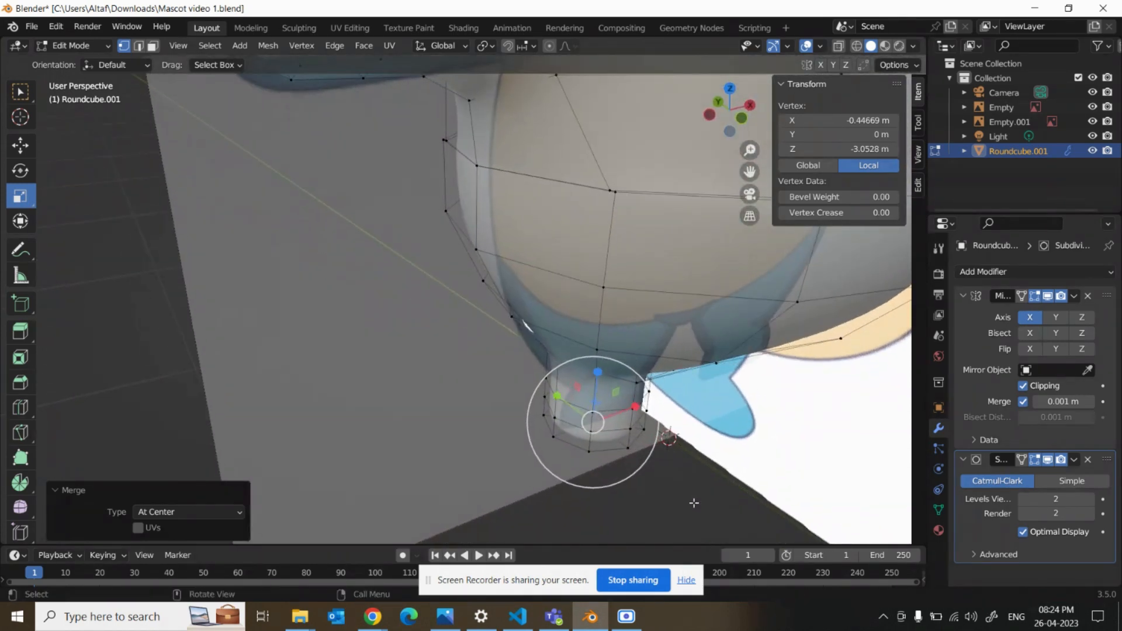
key("KP_1")
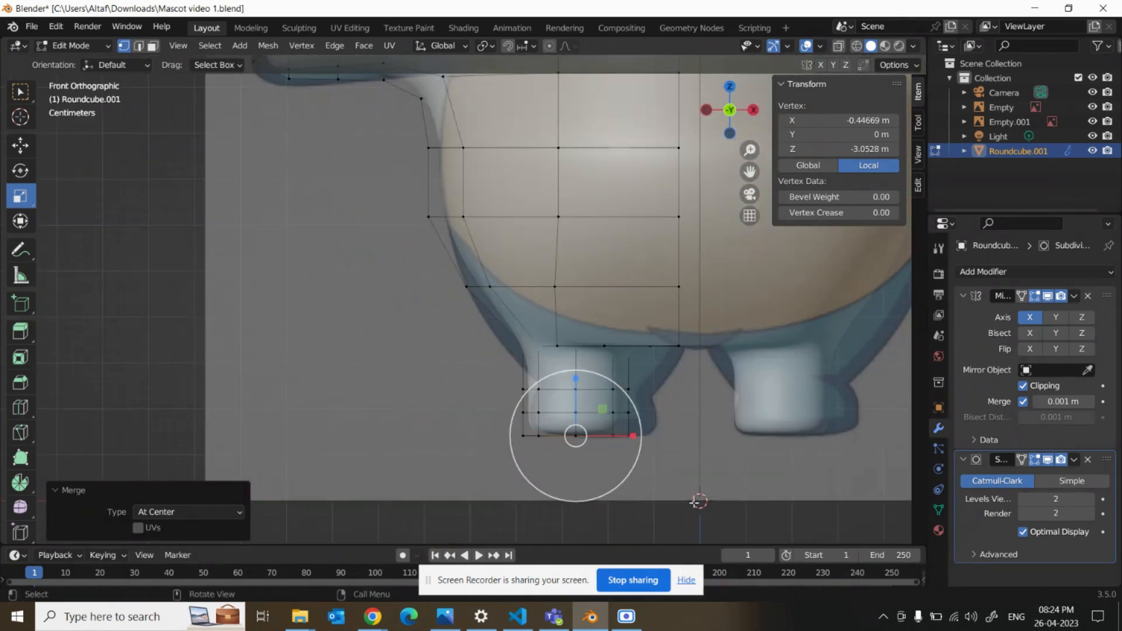
key("KP_3")
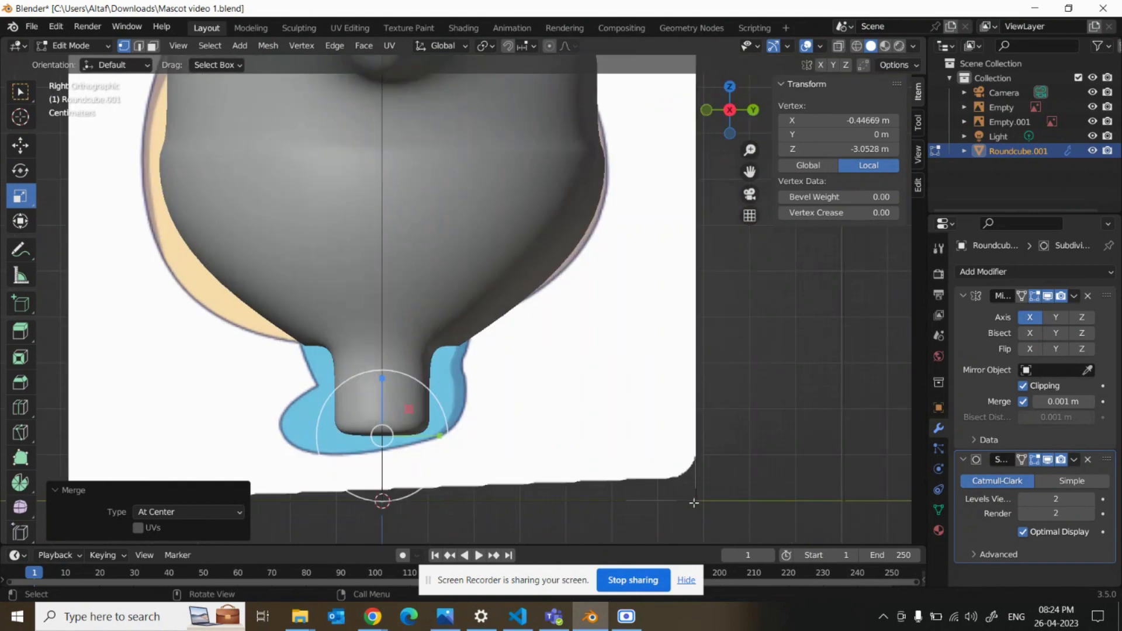
key("ctrl+KP_3")
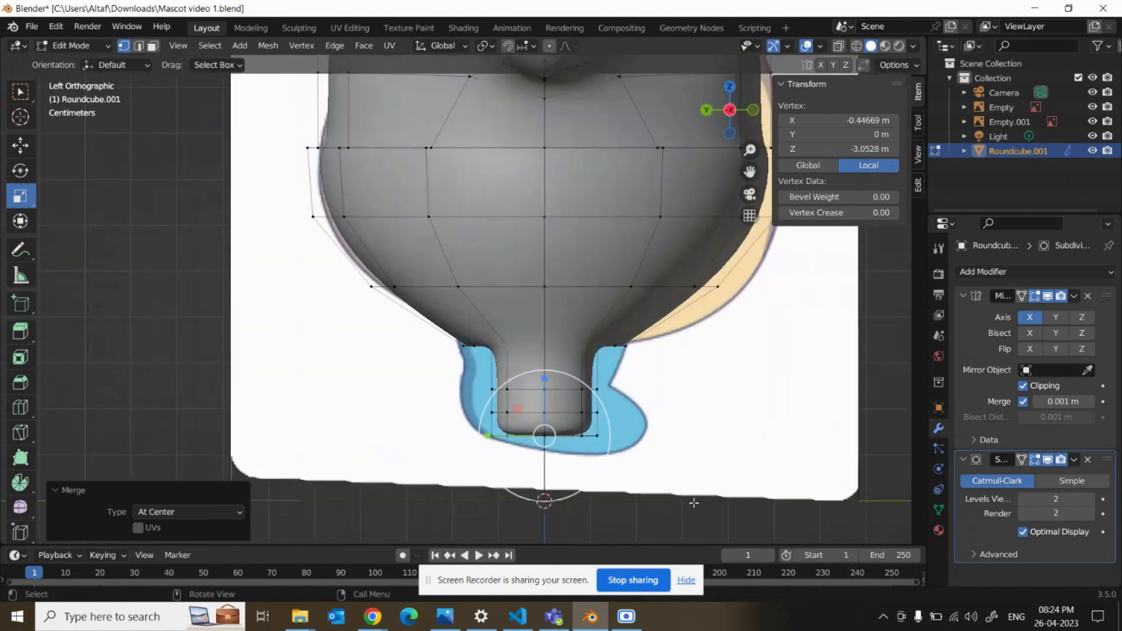
left_click(568, 497)
left_click_drag(549, 469, 663, 408)
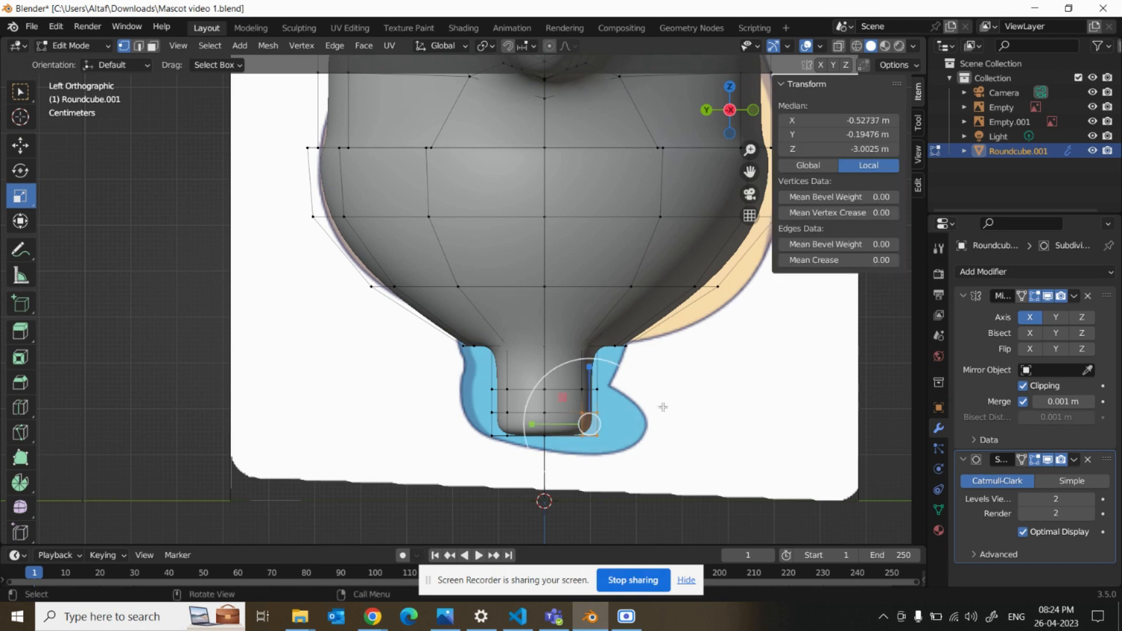
key("e")
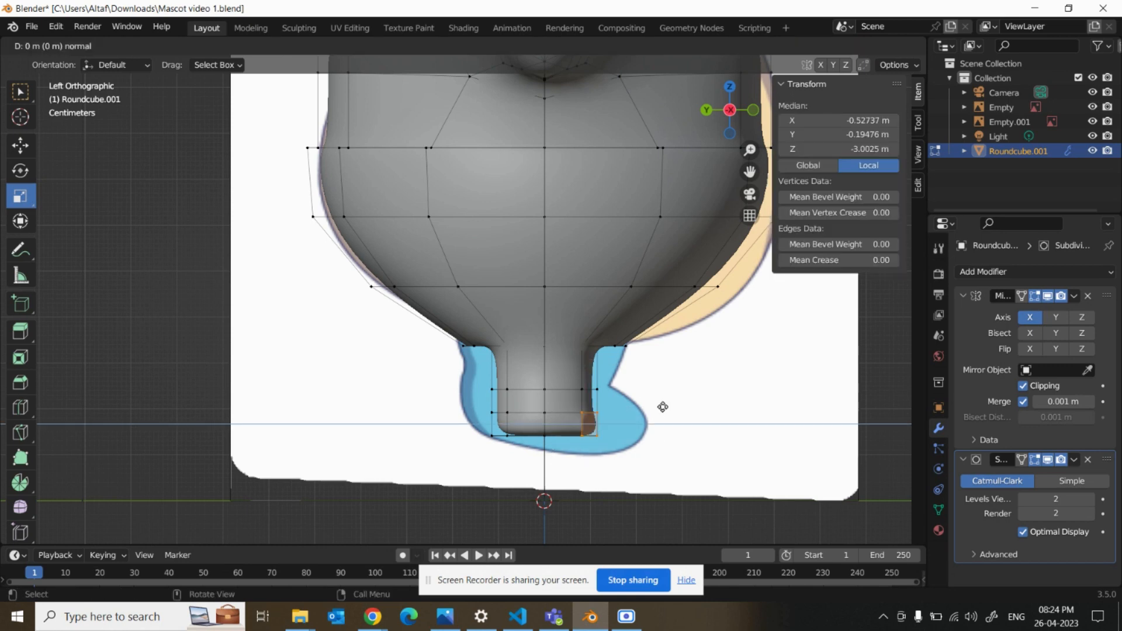
left_click(721, 428)
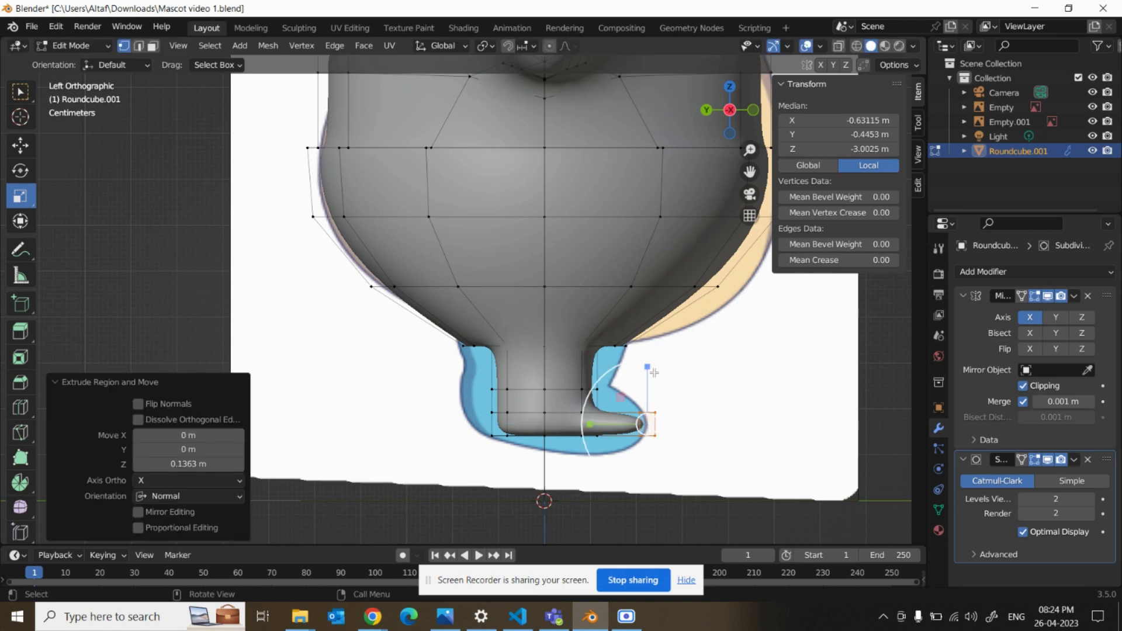
left_click_drag(649, 368, 664, 315)
Undo the Z scaling and the forward extrusion of the foot.
middle_click_drag(712, 396, 590, 448)
key("KP_1")
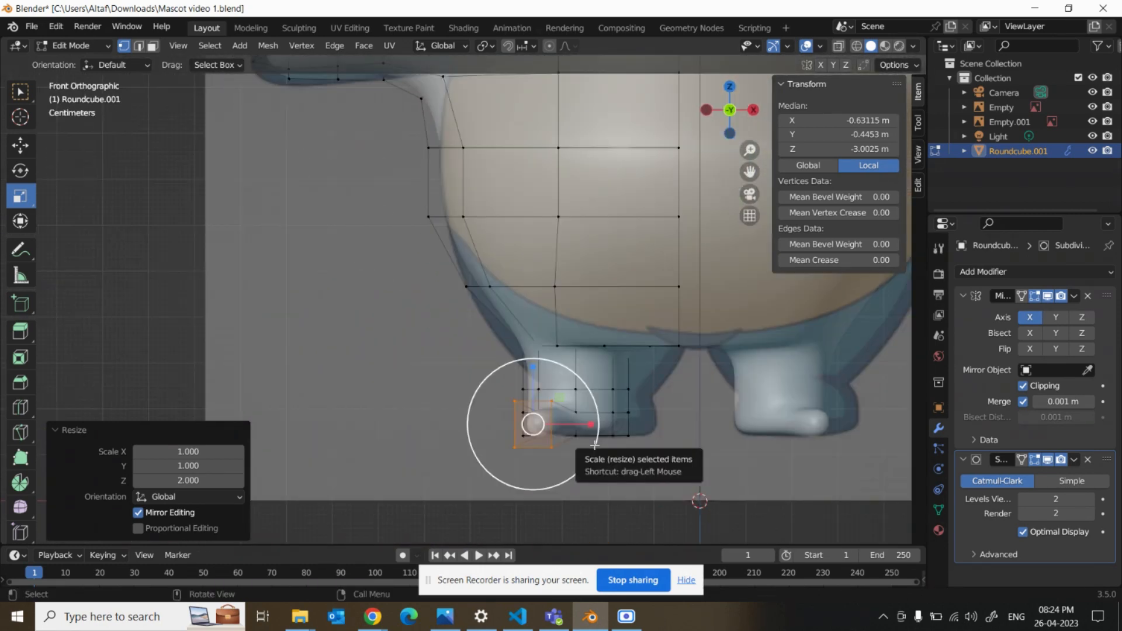
key("ctrl+z")
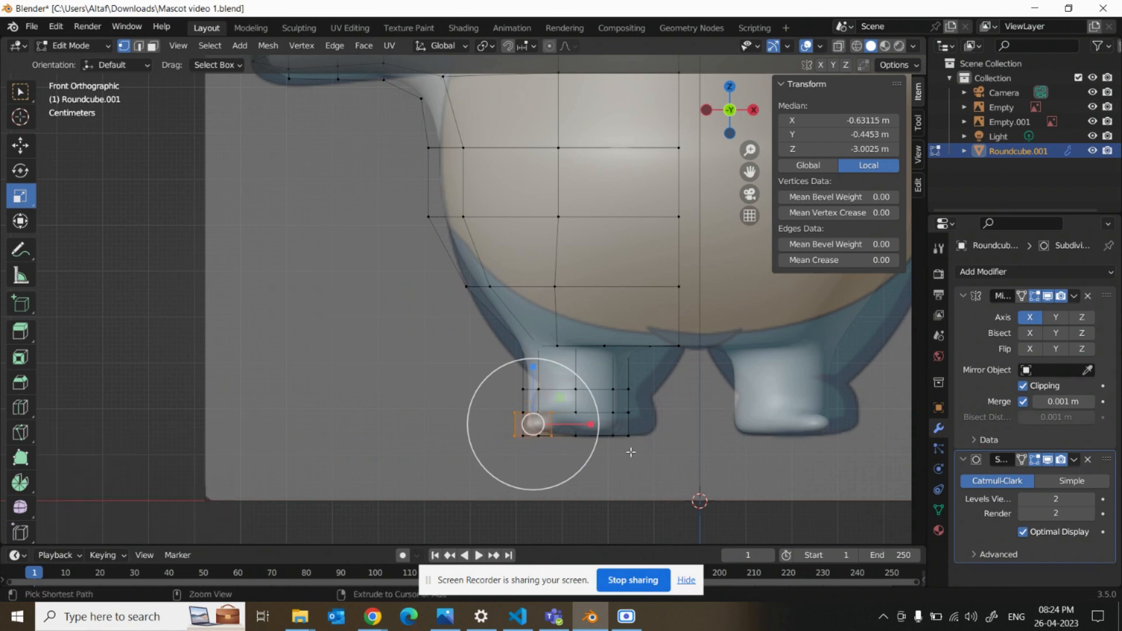
key("ctrl+z")
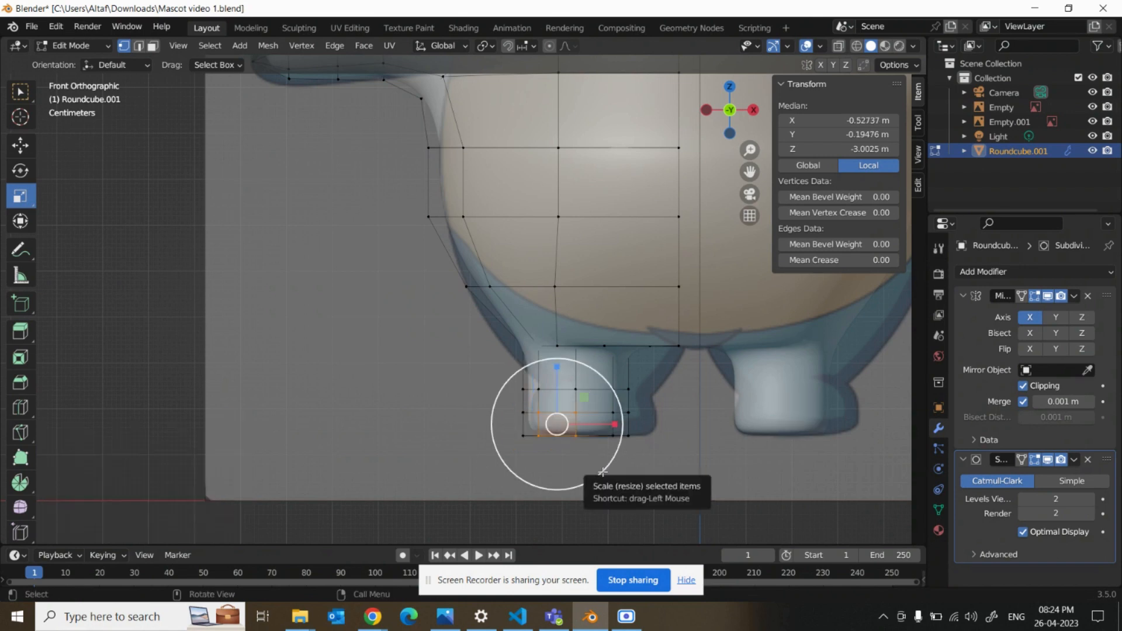
In wireframe from the left side, reselect all front vertices of the leg's lowest band and extrude them forward 0.1272 m.
key("alt+z")
middle_click_drag(696, 508, 795, 489)
key("KP_1")
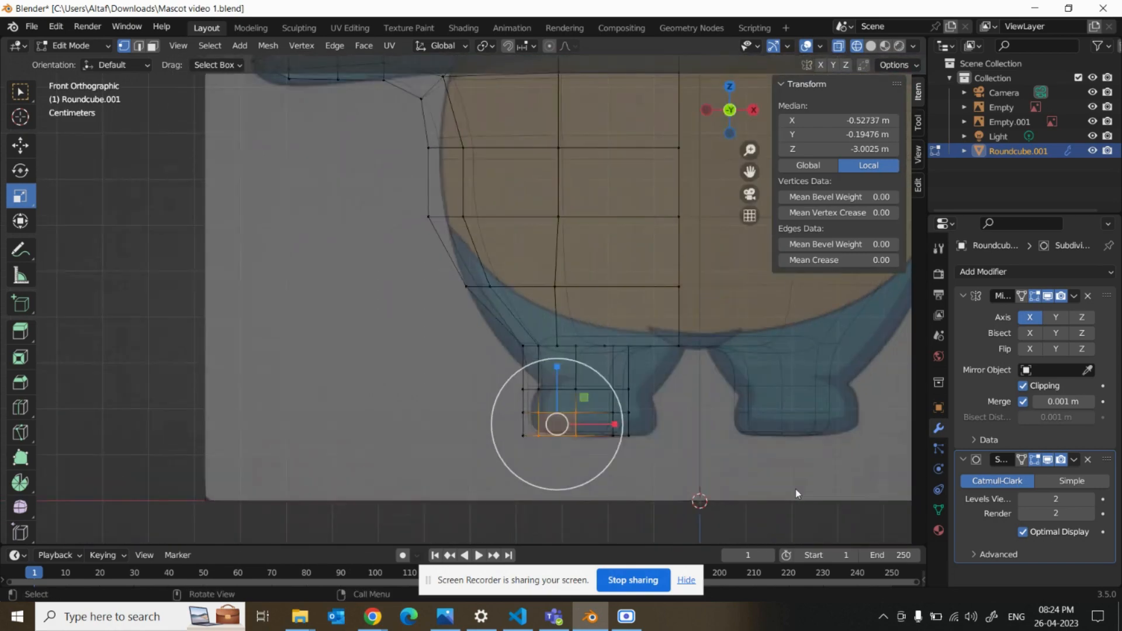
key("ctrl+KP_3")
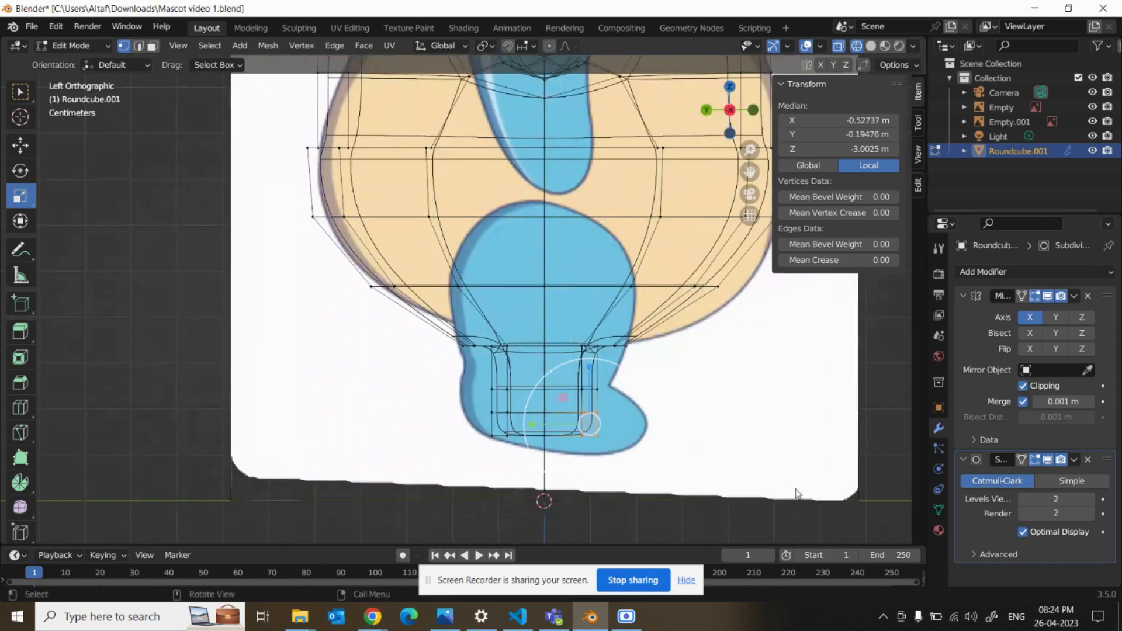
left_click(685, 460)
left_click_drag(558, 463, 626, 446)
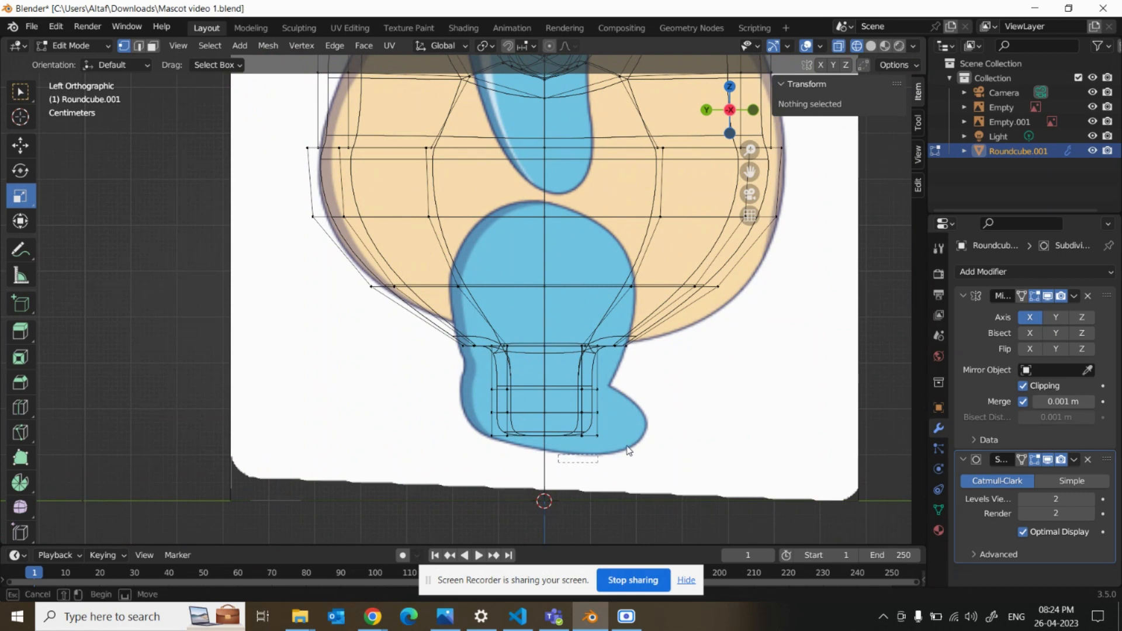
left_click_drag(668, 415, 670, 411)
key("g")
key("y")
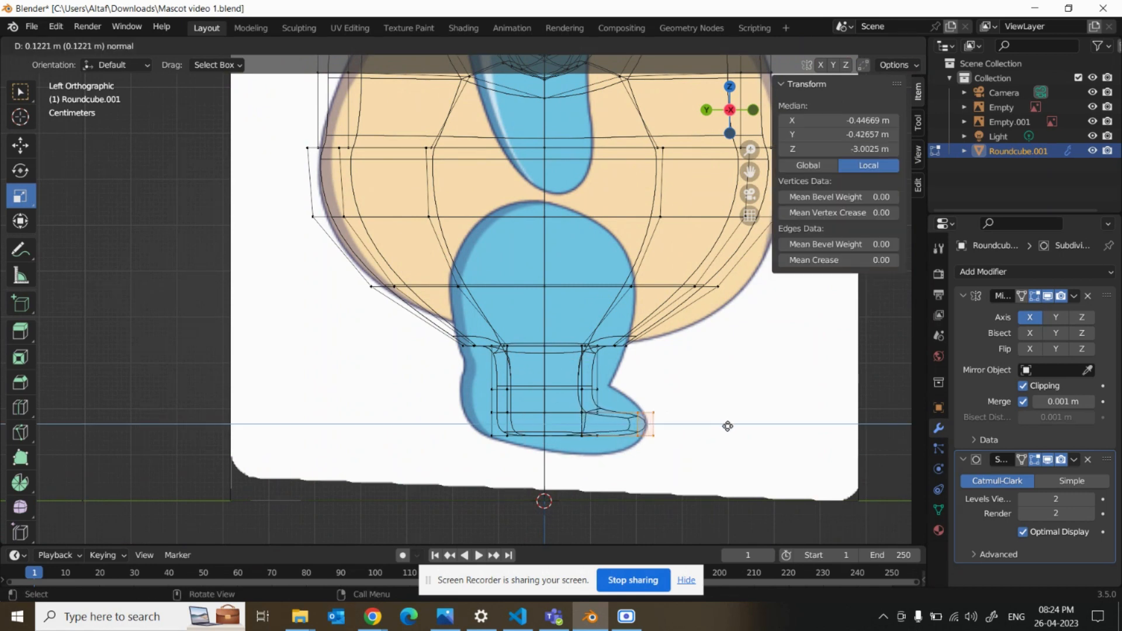
left_click(726, 429)
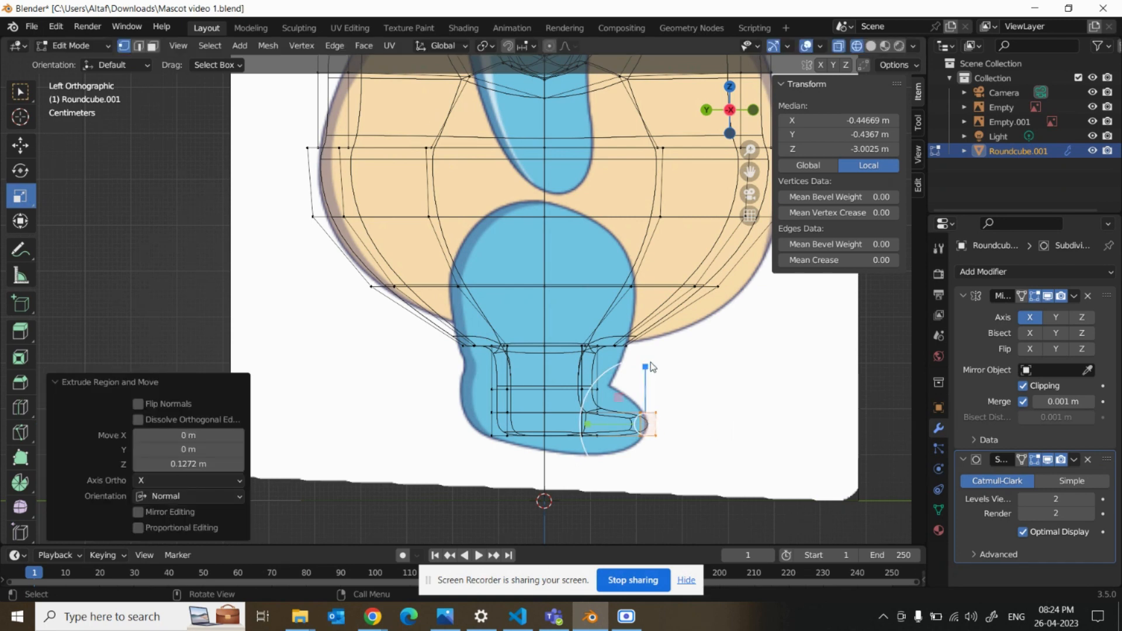
Scale the foot's front end by 1.564 along Z and restore solid shading.
key("s")
left_click(654, 332)
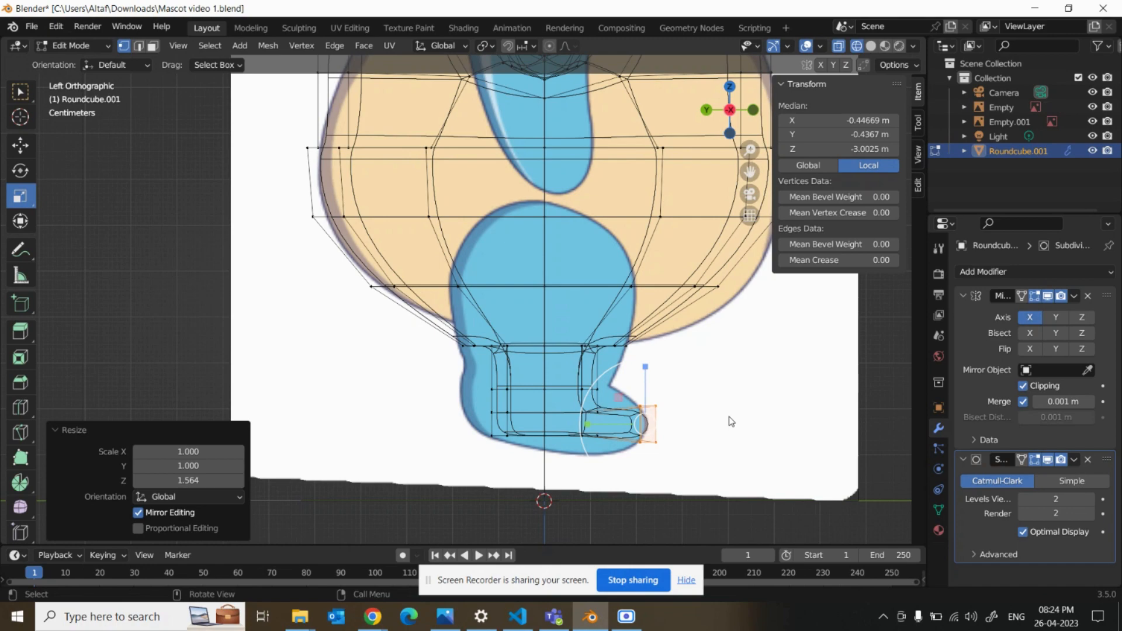
left_click(871, 46)
middle_click_drag(761, 365, 637, 362)
Return to Object Mode, hide both reference images, Empty and Empty.001, and inspect the whole mascot.
left_click(82, 47)
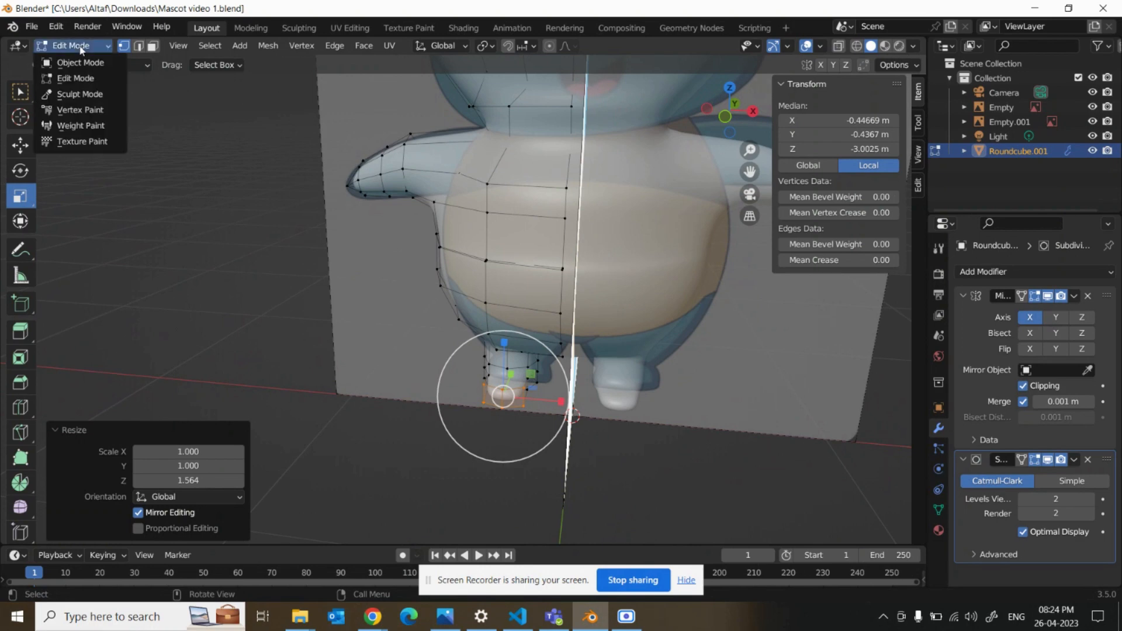
left_click(80, 62)
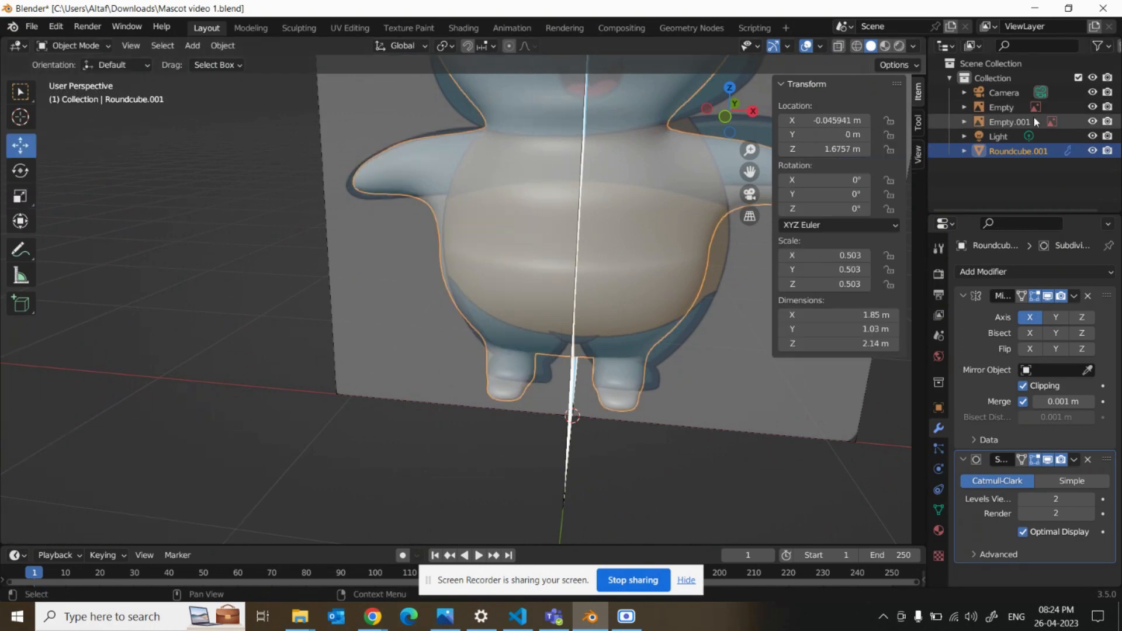
left_click(1093, 110)
left_click(1094, 109)
left_click(1095, 109)
left_click(1097, 124)
middle_click_drag(598, 420, 613, 326)
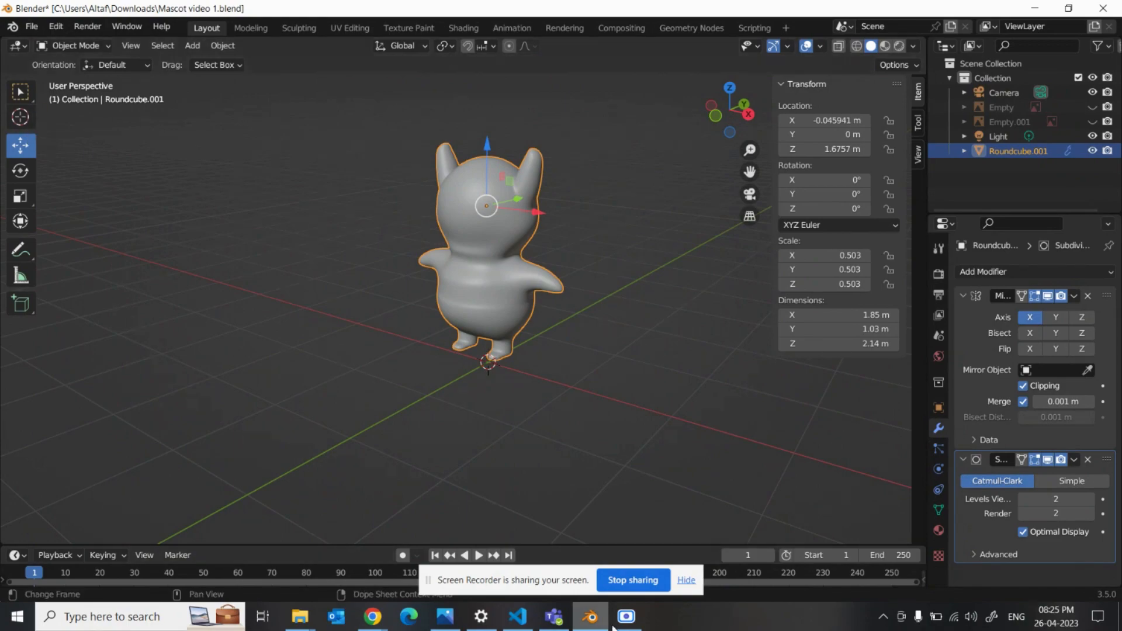